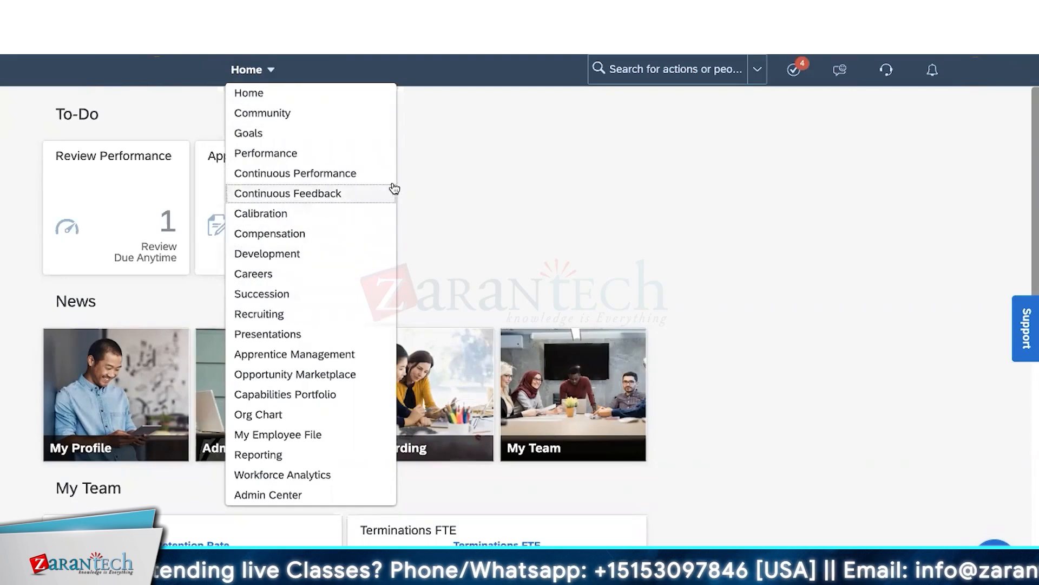
- Search the admin actions for 'theme' and go to the Theme Manager page
click(97, 112)
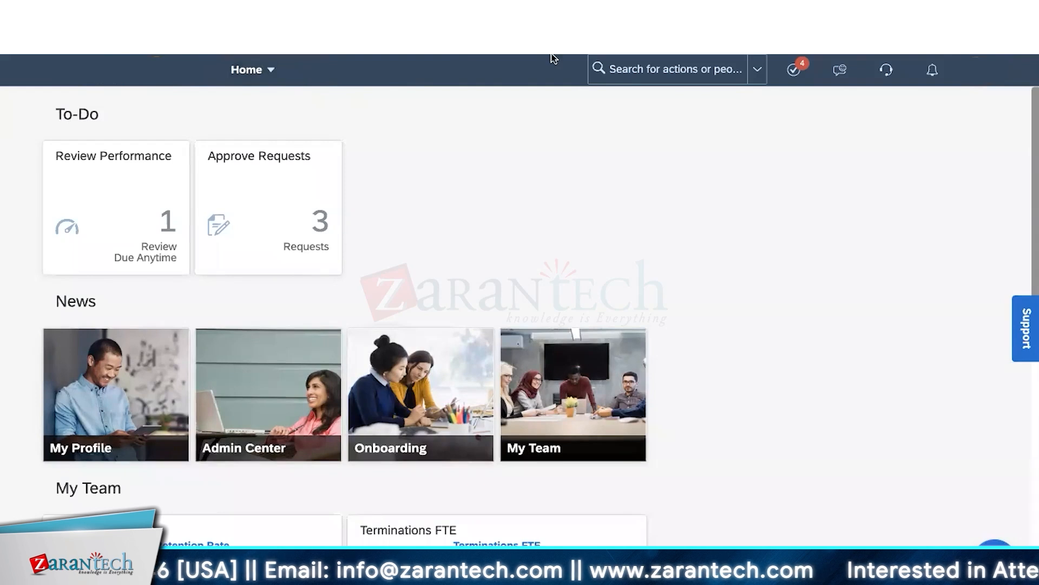
click(610, 67)
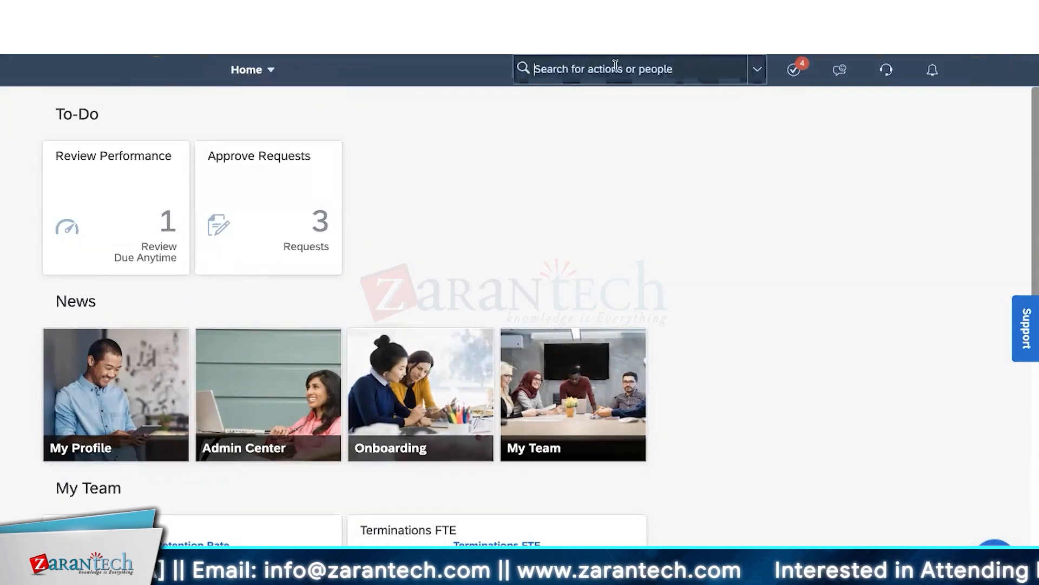
text(theme)
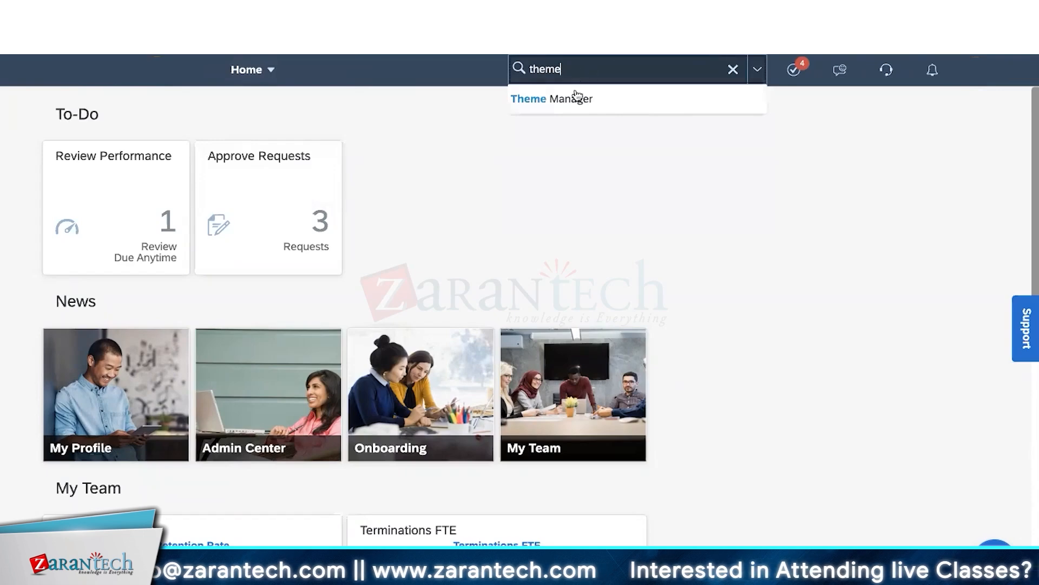
click(564, 105)
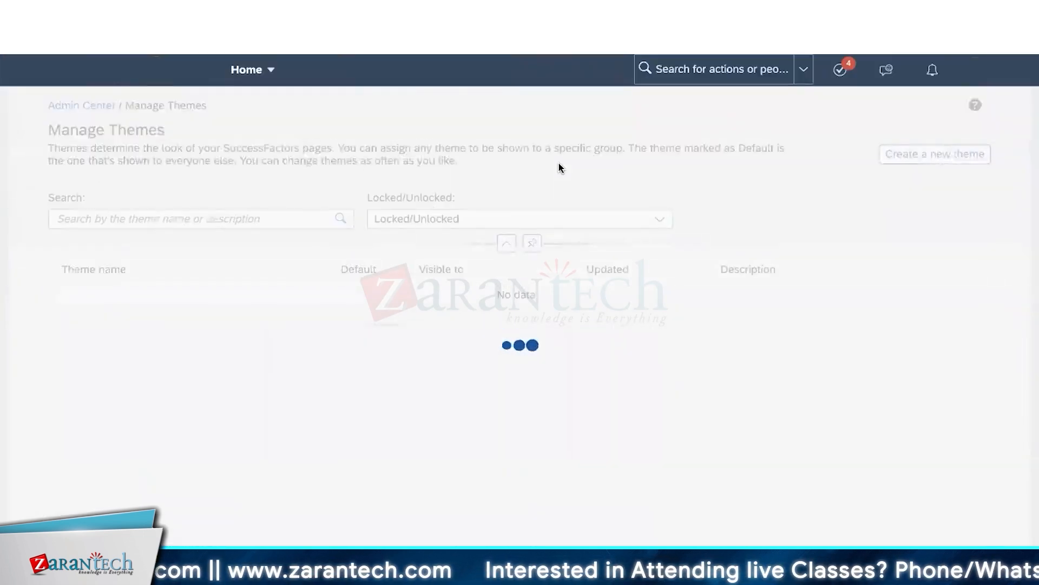
- Scroll through the themes table, covering SAP Belize, SAP Fiori 3 and NGD Master Theme
scroll(501, 285, down, 5)
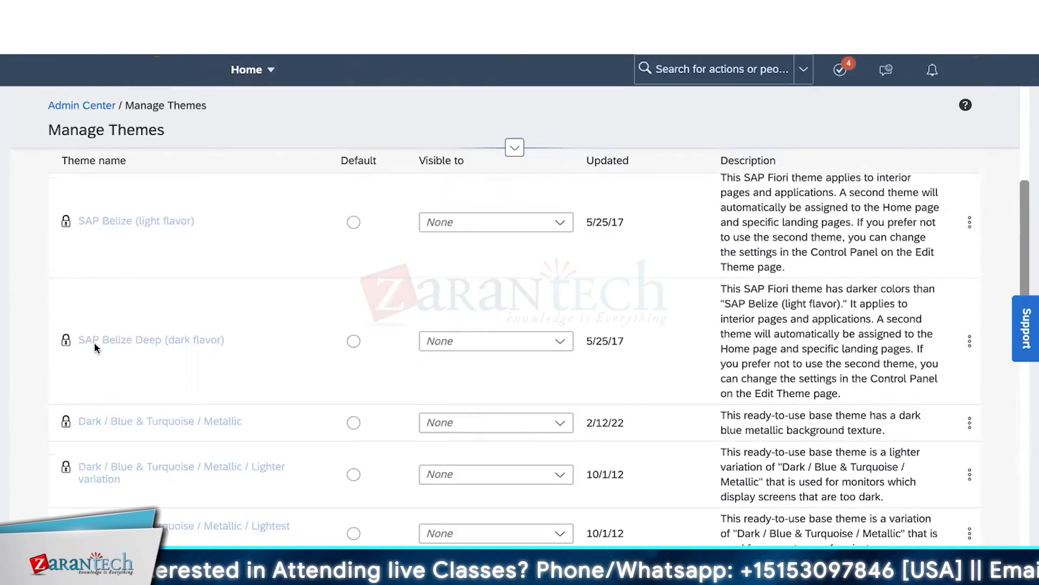
scroll(94, 348, down, 10)
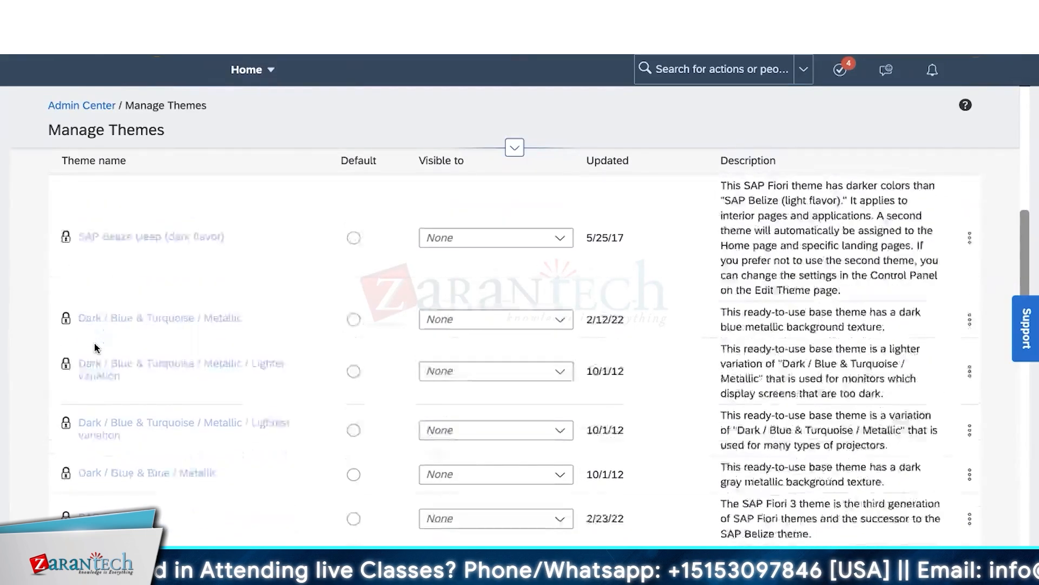
scroll(95, 347, down, 8)
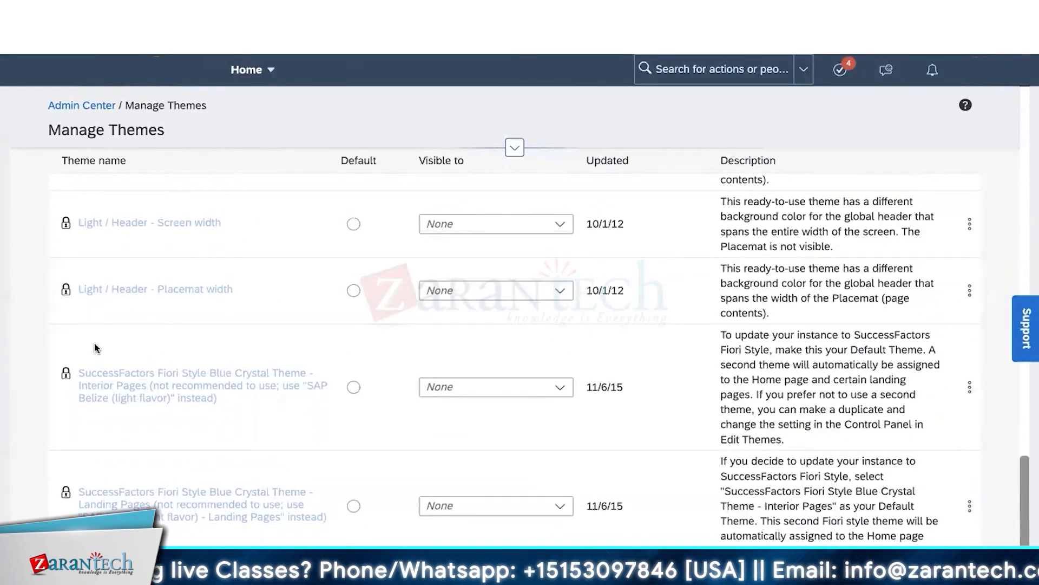
scroll(95, 348, up, 8)
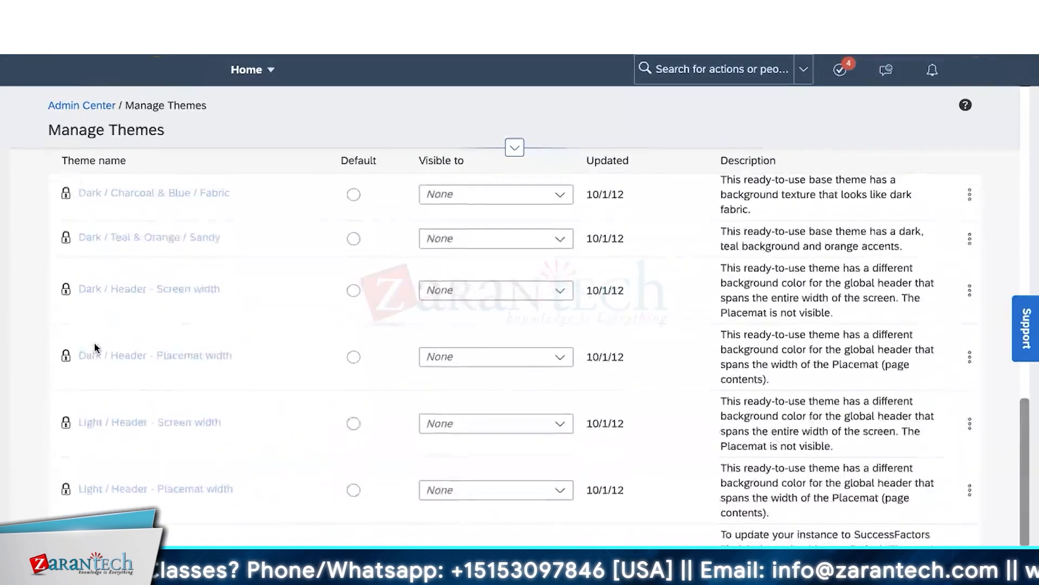
scroll(95, 348, up, 5)
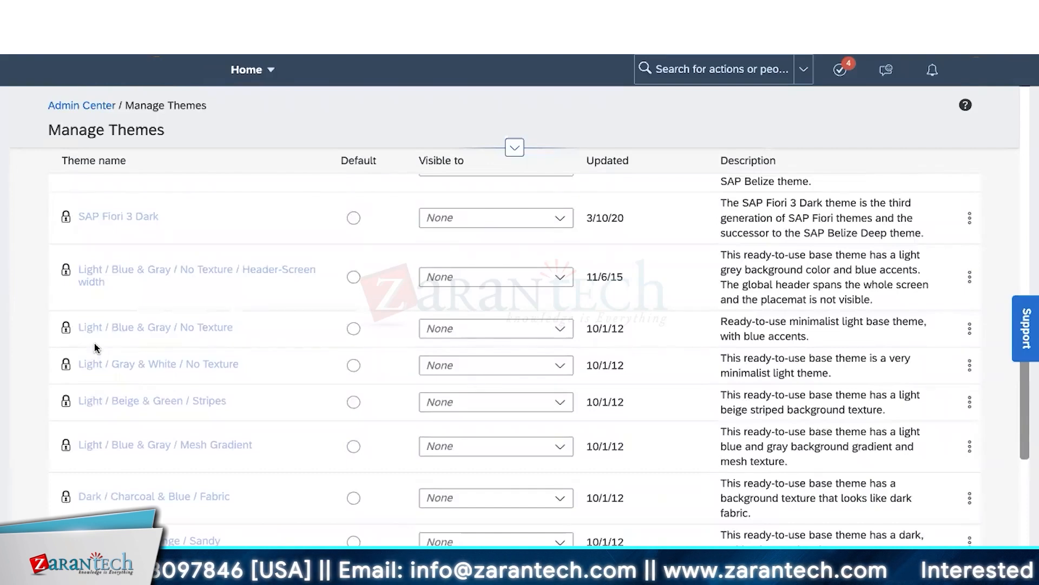
scroll(95, 347, up, 3)
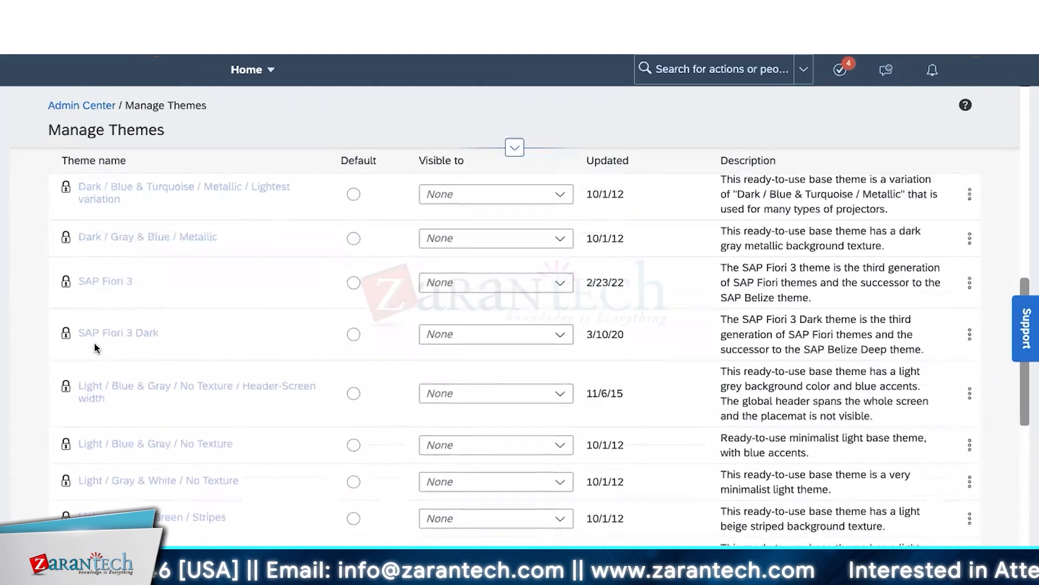
scroll(94, 347, up, 3)
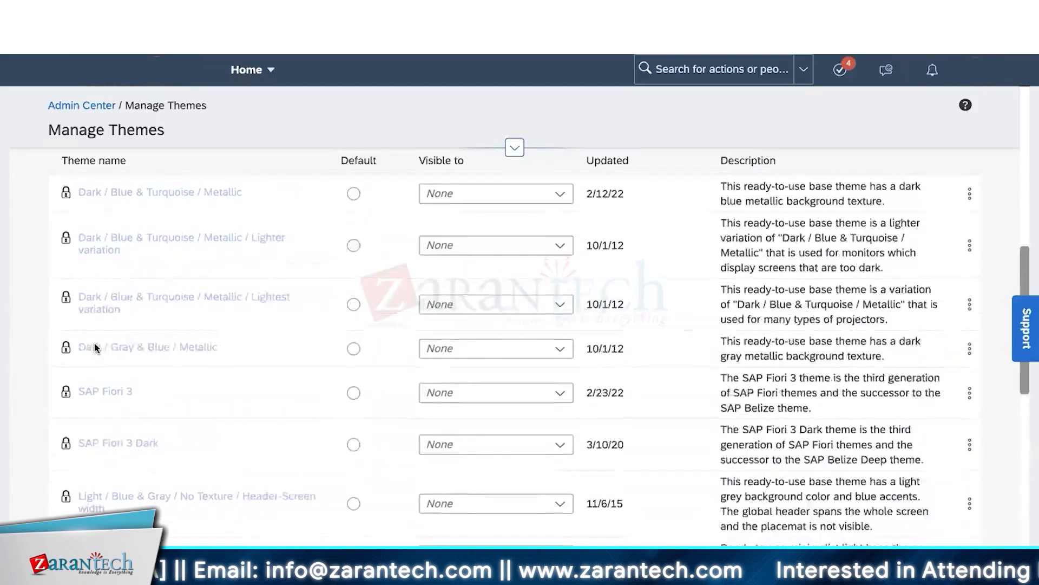
scroll(95, 348, up, 4)
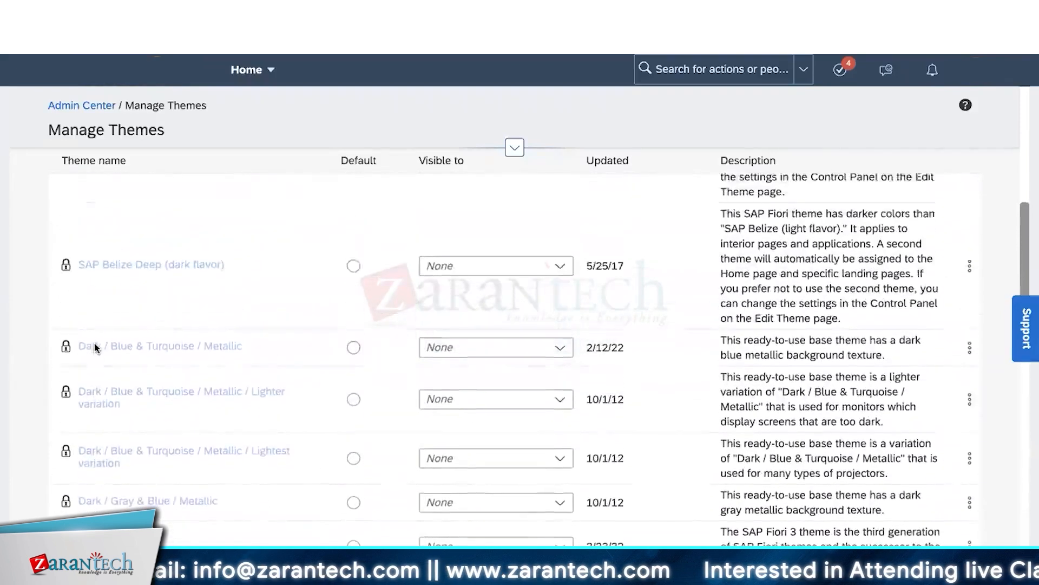
scroll(95, 347, up, 2)
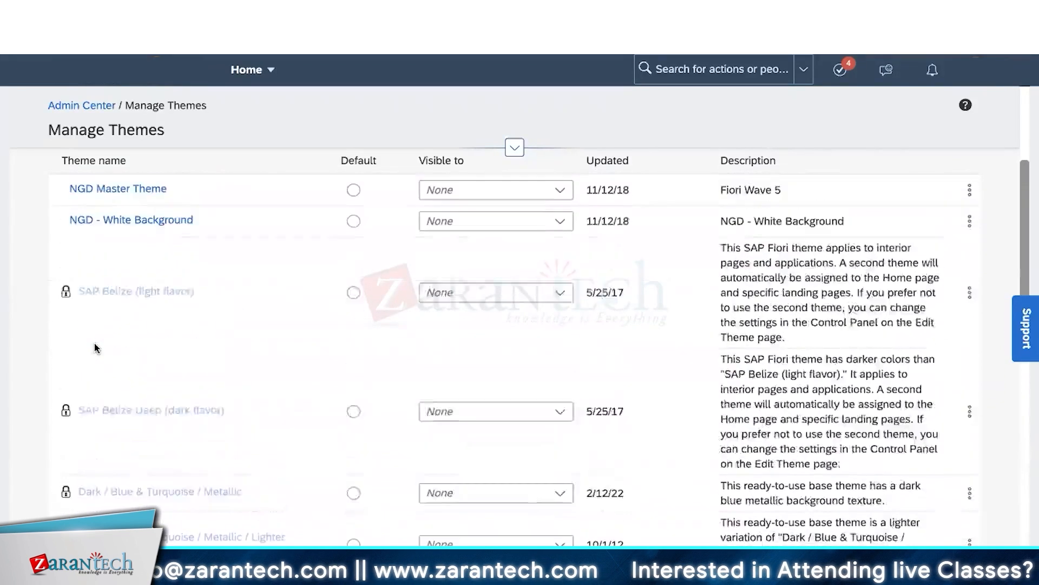
scroll(95, 347, down, 1)
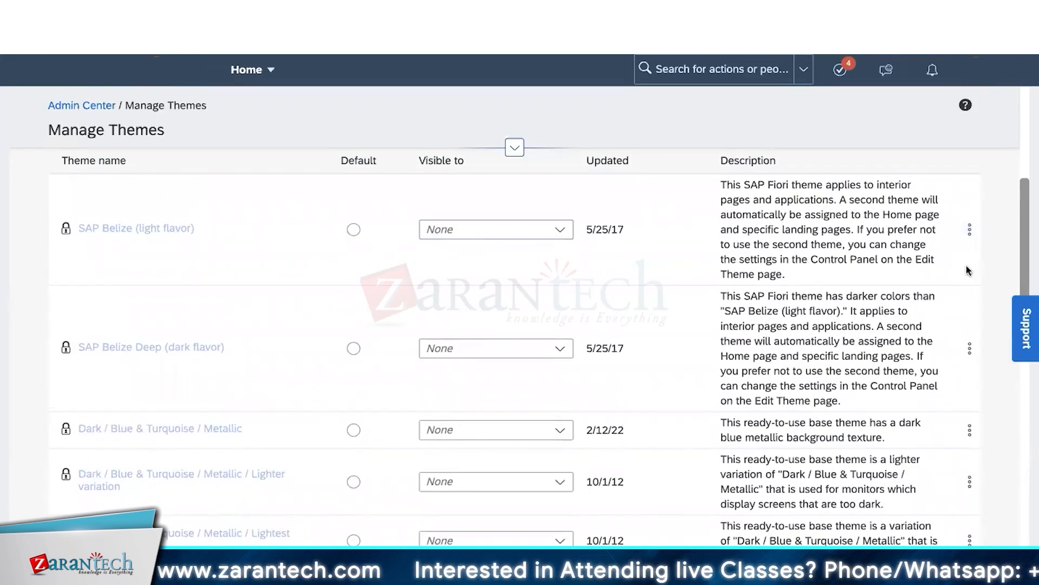
- Run Try it out on the Dark / Teal & Orange / Sandy theme after checking SAP Belize's options
click(970, 230)
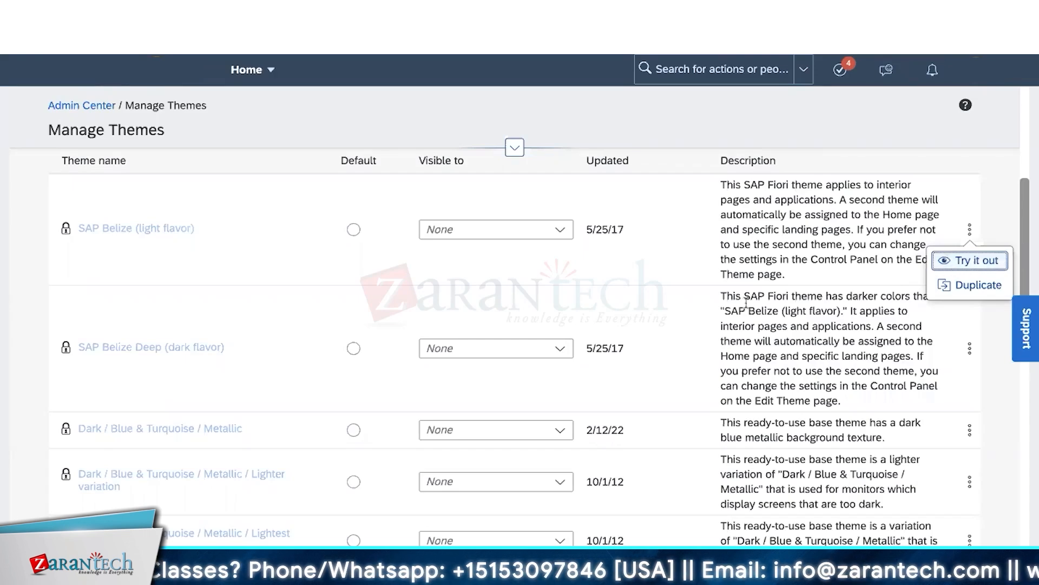
scroll(726, 322, down, 3)
scroll(725, 322, down, 3)
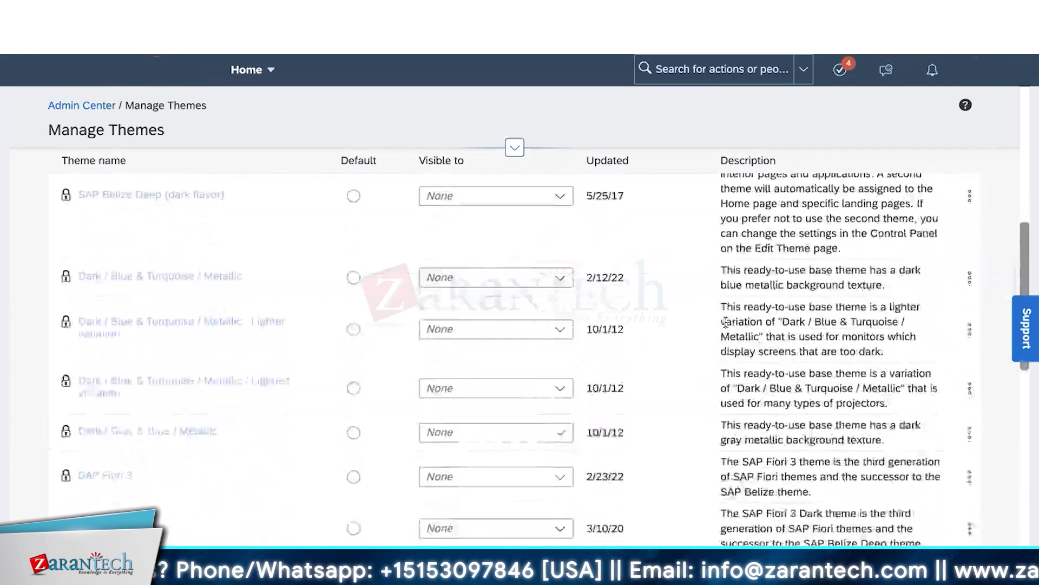
scroll(726, 322, down, 4)
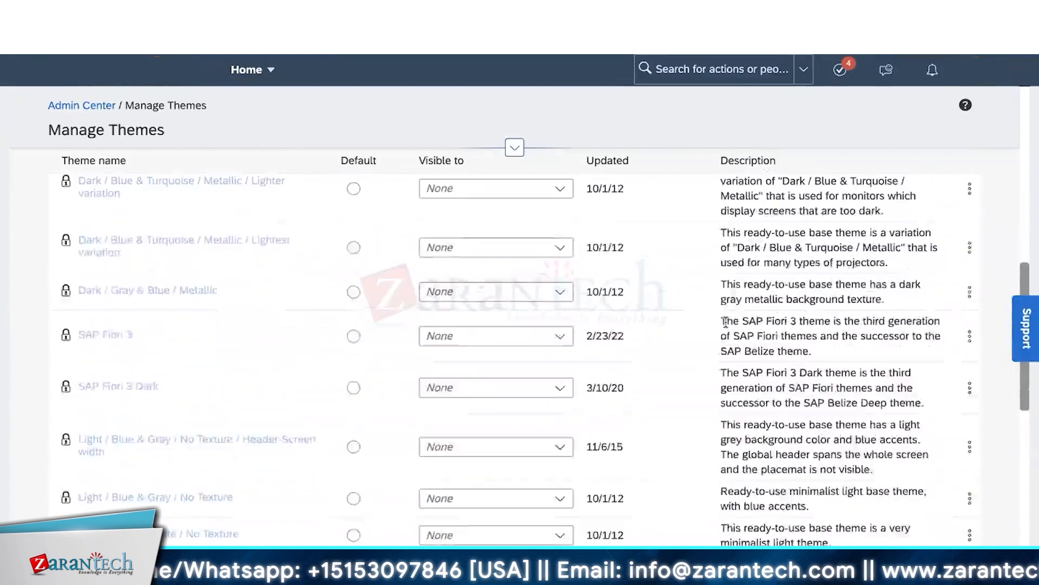
scroll(725, 322, down, 3)
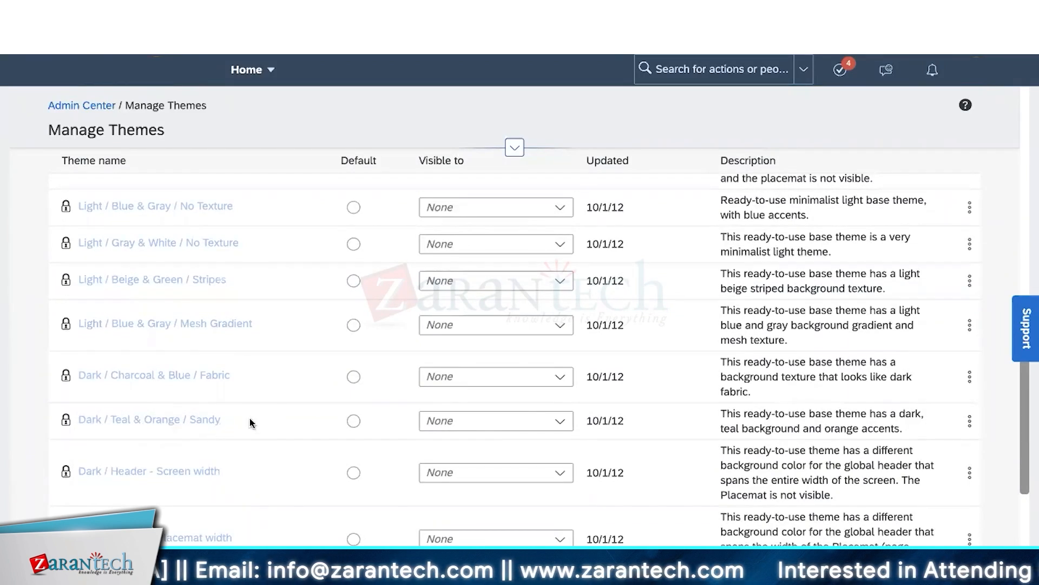
click(970, 421)
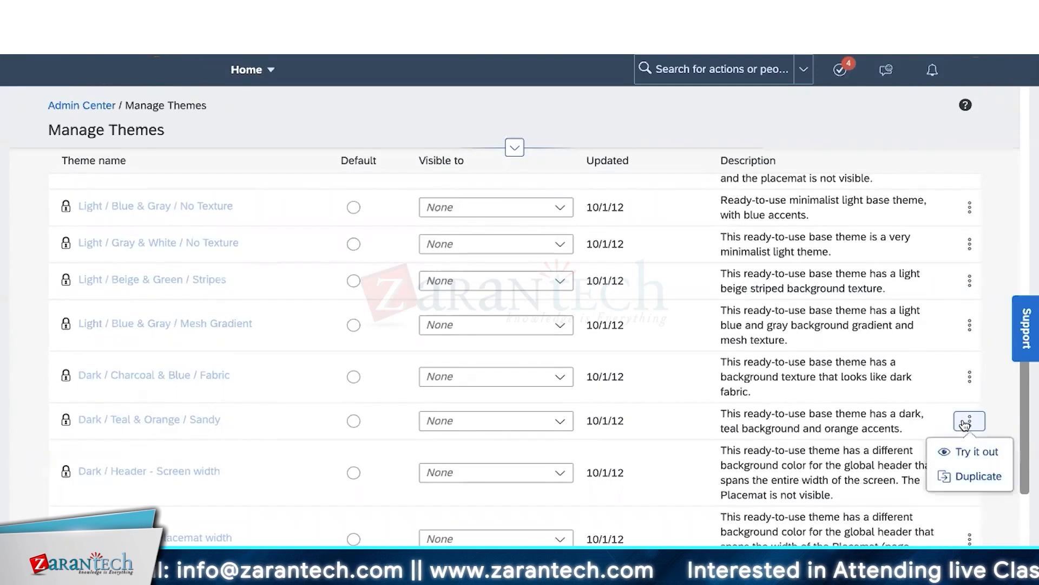
click(966, 452)
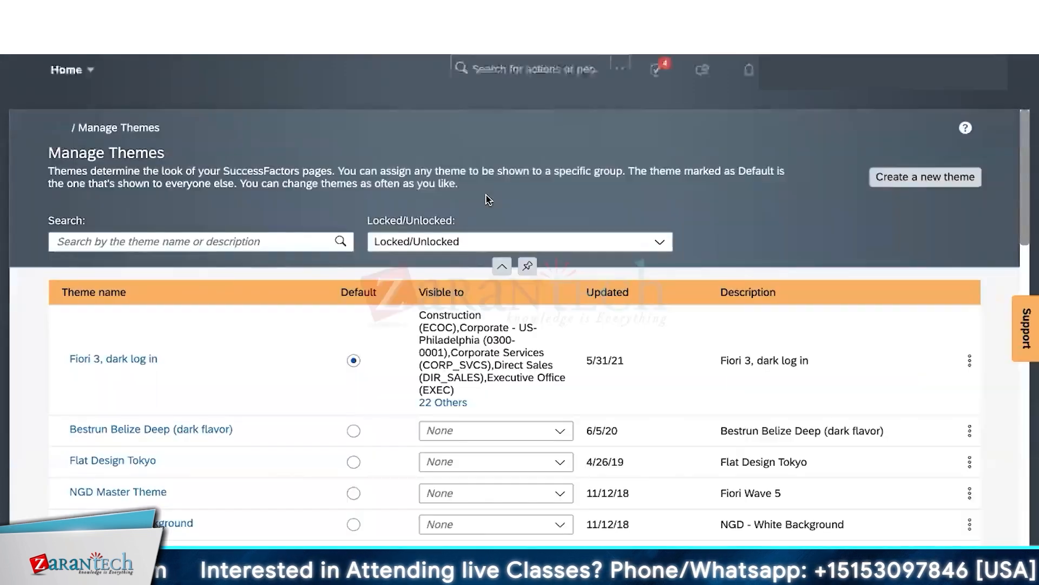
scroll(698, 218, down, 1)
scroll(698, 218, up, 1)
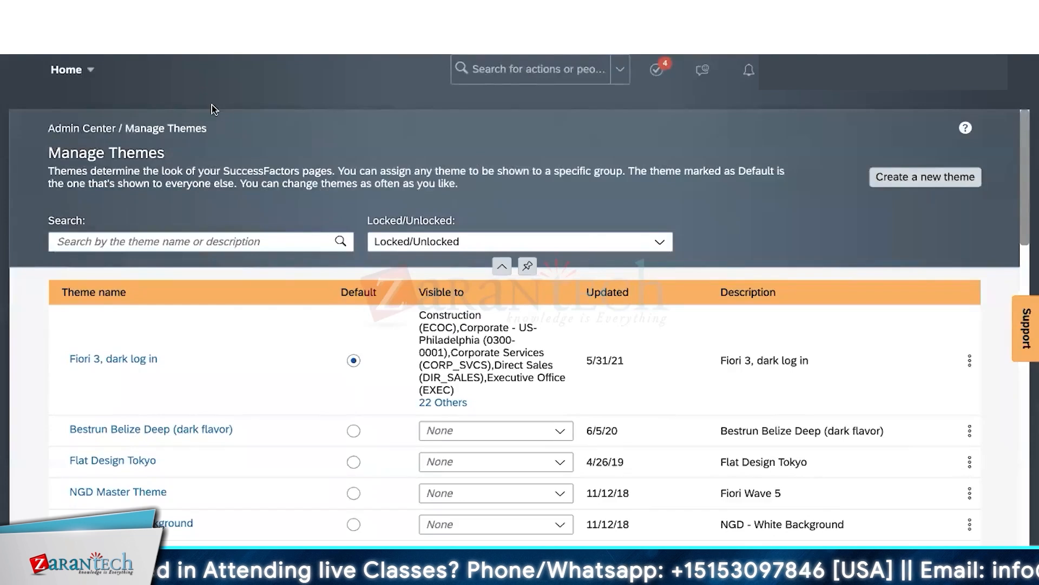
click(92, 73)
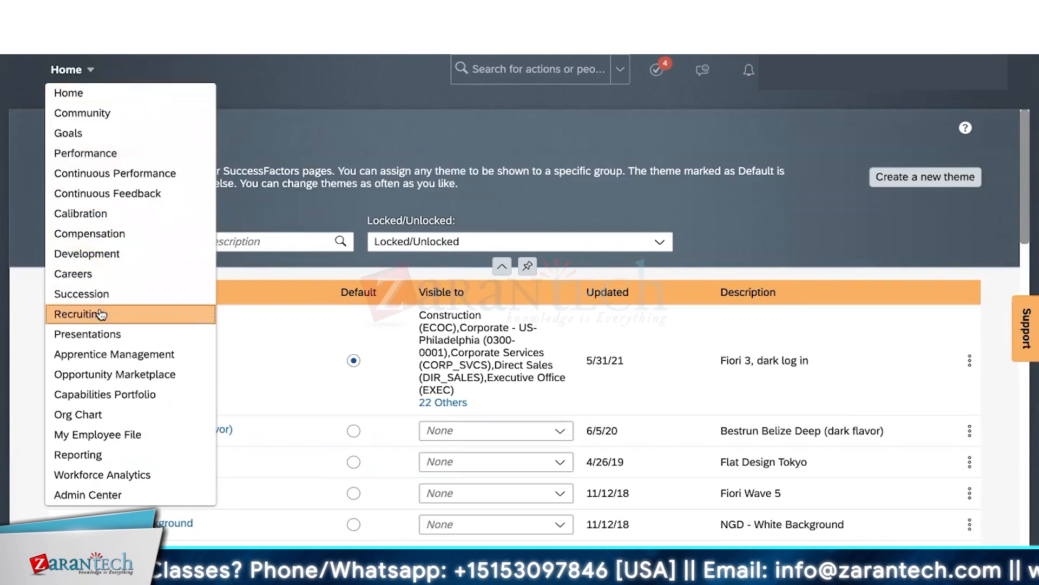
scroll(612, 153, down, 3)
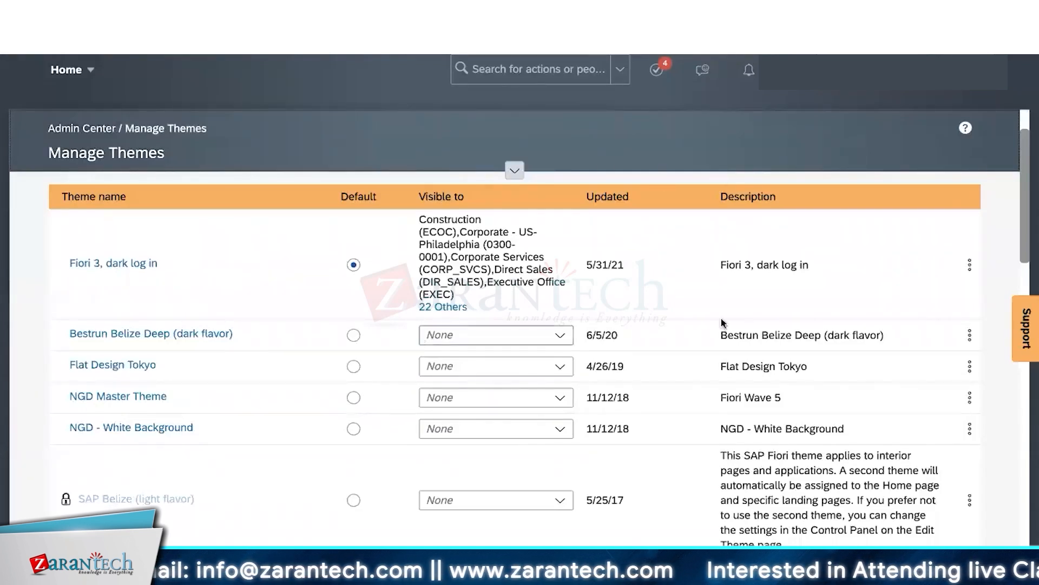
scroll(969, 379, down, 4)
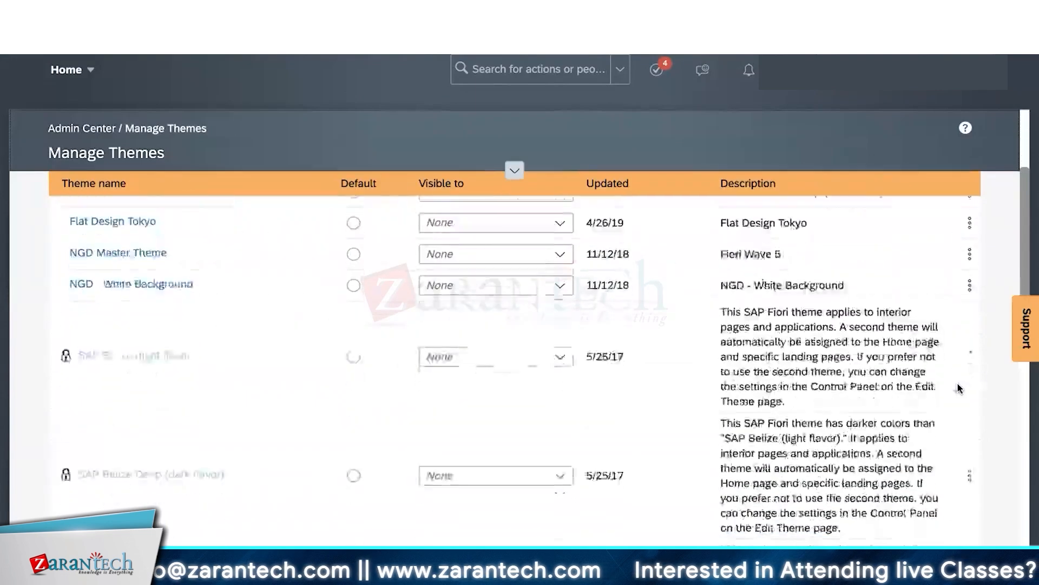
click(971, 313)
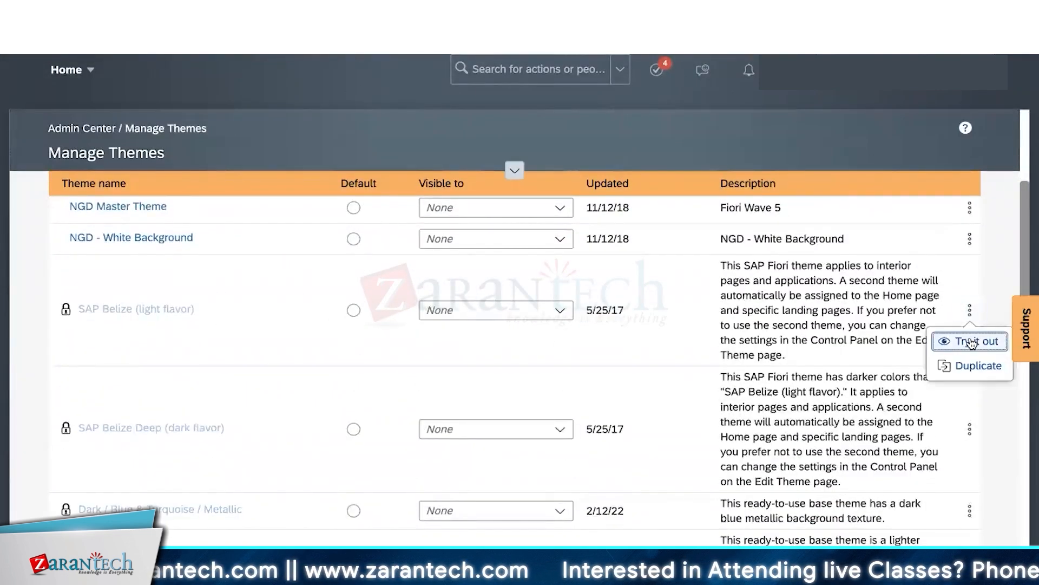
click(969, 430)
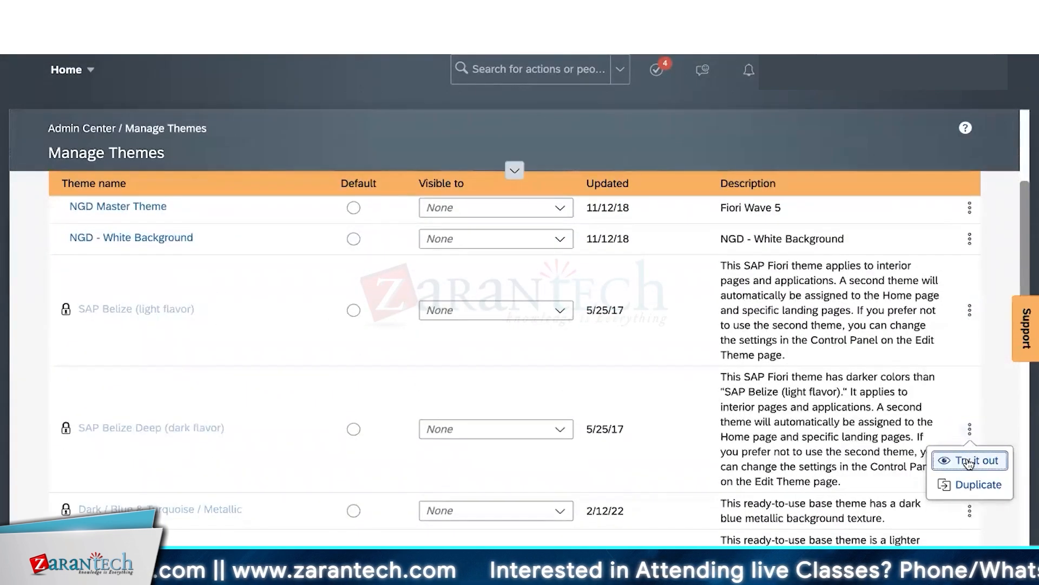
scroll(969, 452, down, 2)
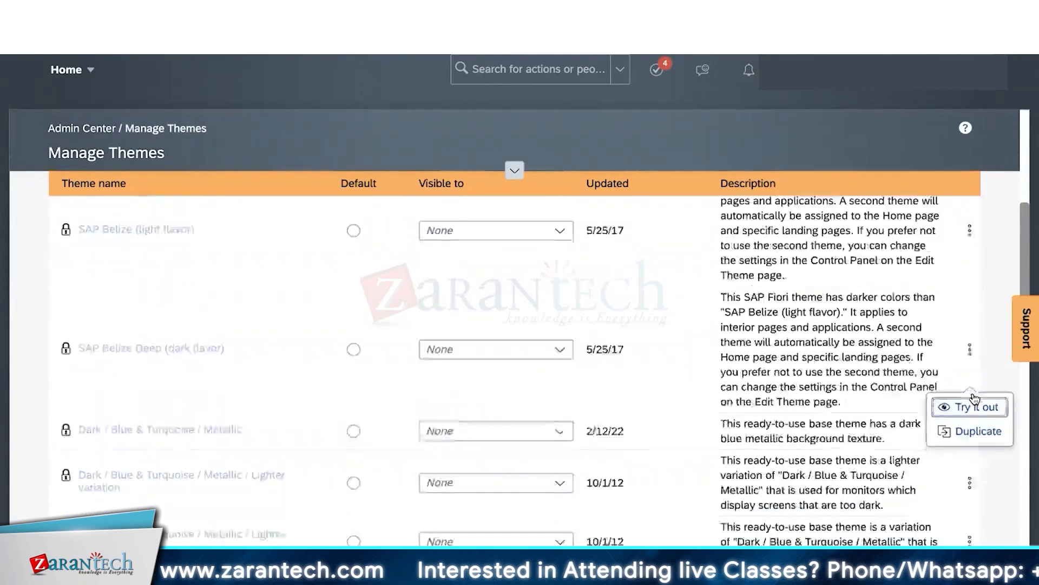
click(967, 336)
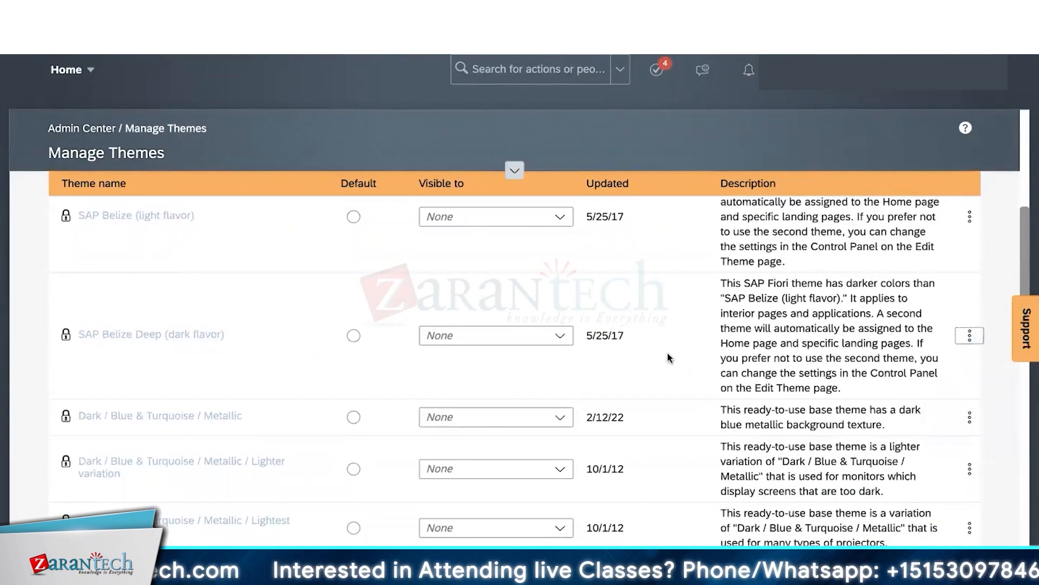
scroll(670, 358, down, 15)
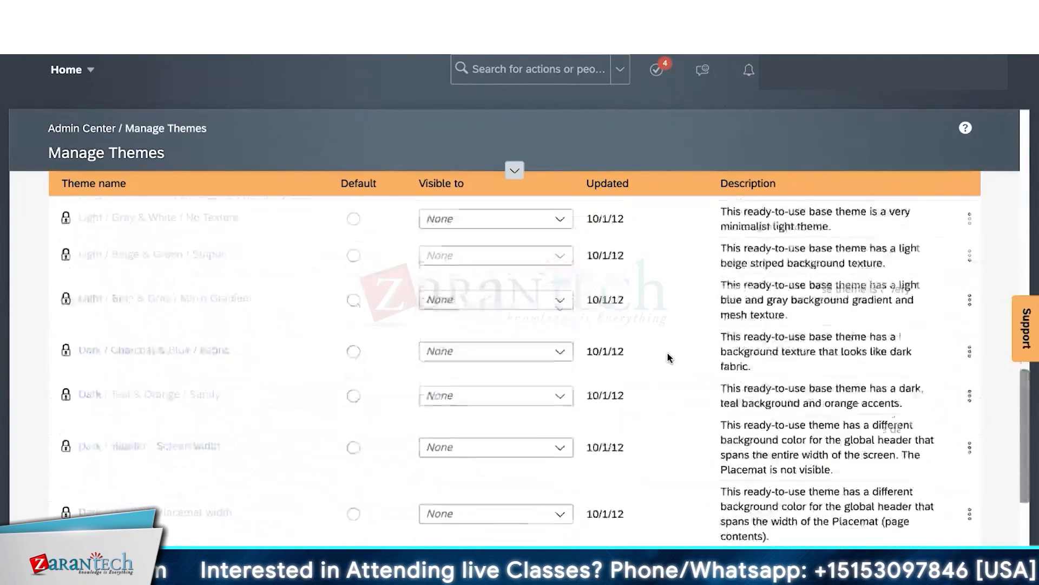
scroll(668, 356, down, 5)
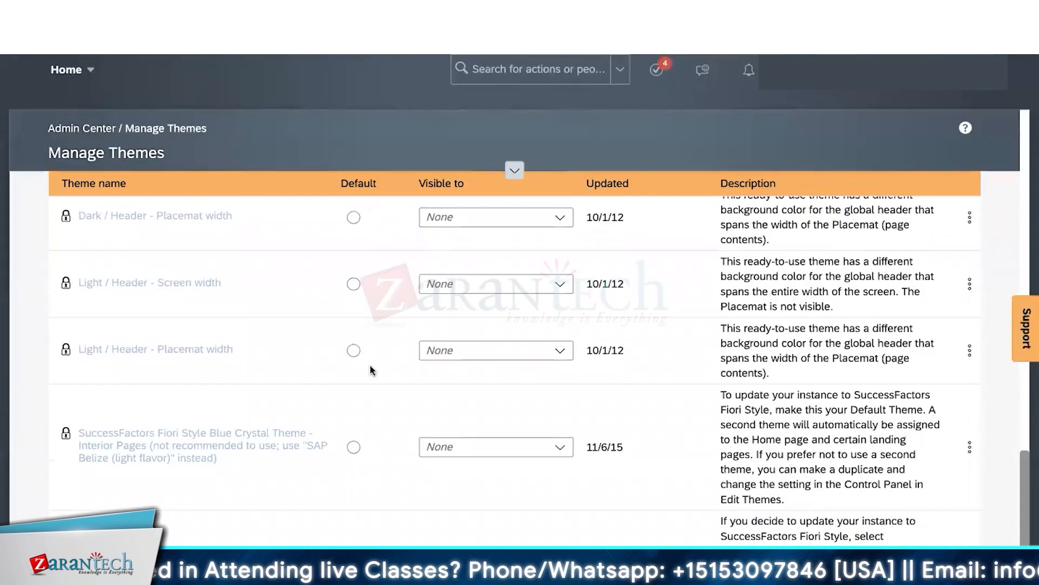
scroll(372, 366, down, 1)
scroll(352, 283, up, 4)
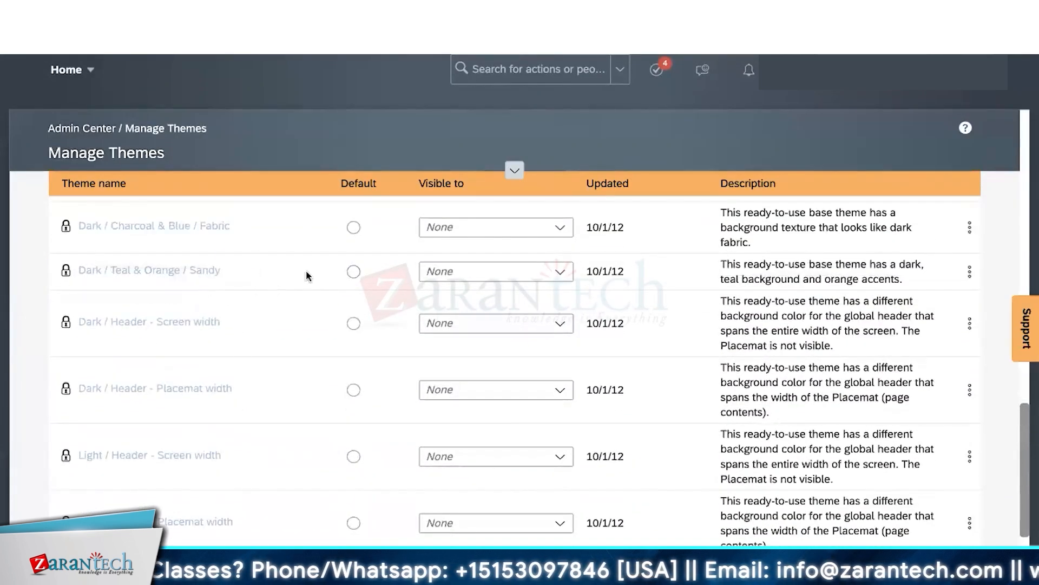
- Make Dark / Teal & Orange / Sandy the default theme and show its More actions menu
click(353, 273)
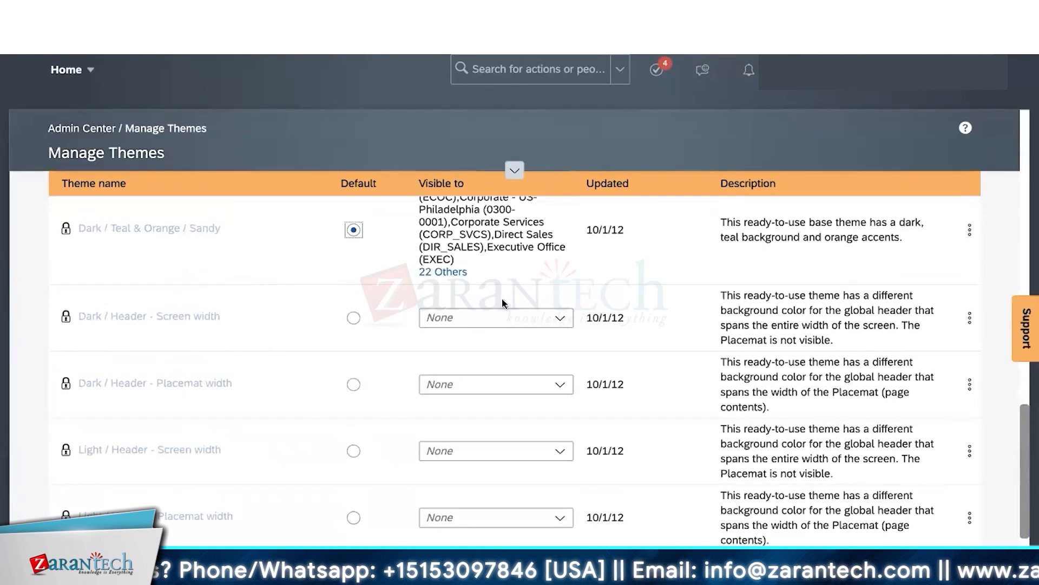
scroll(569, 379, down, 5)
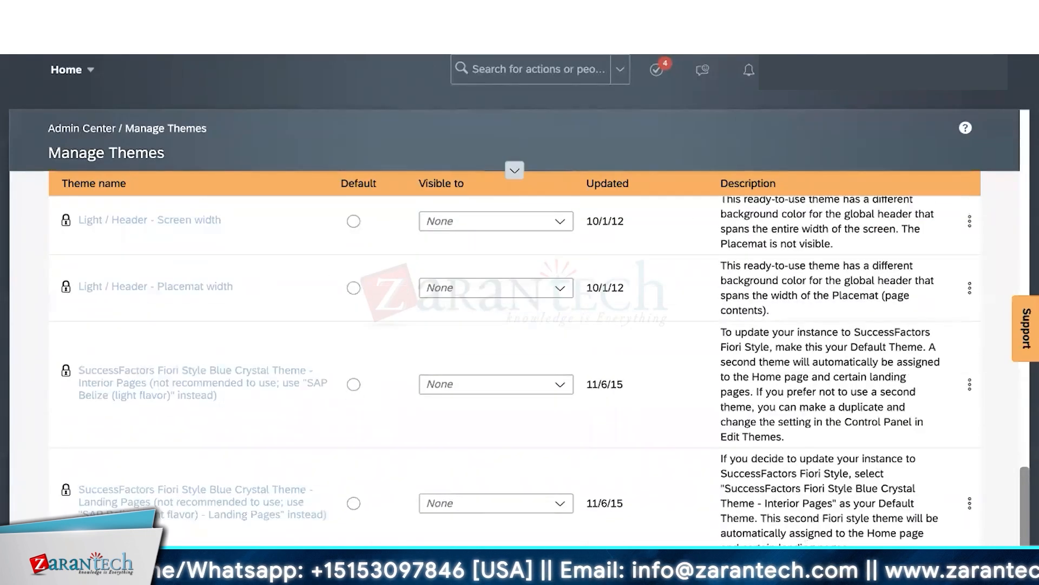
scroll(740, 407, up, 4)
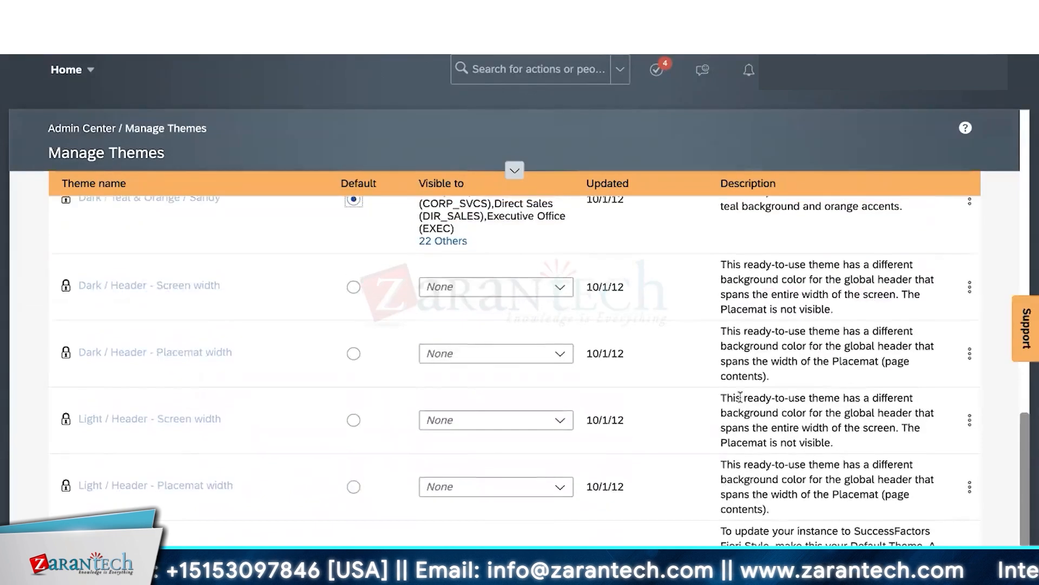
scroll(740, 397, up, 1)
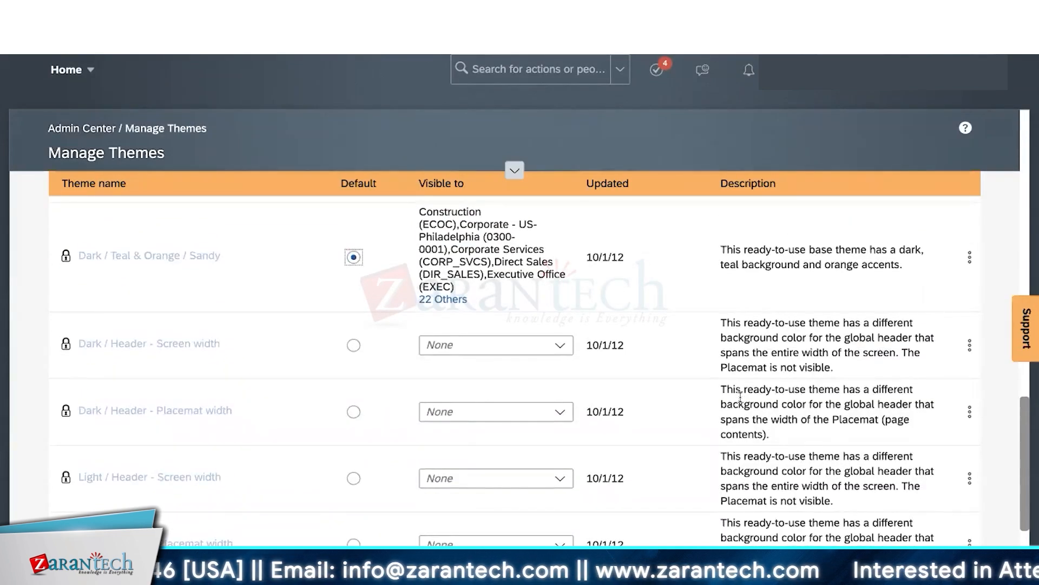
scroll(740, 397, up, 2)
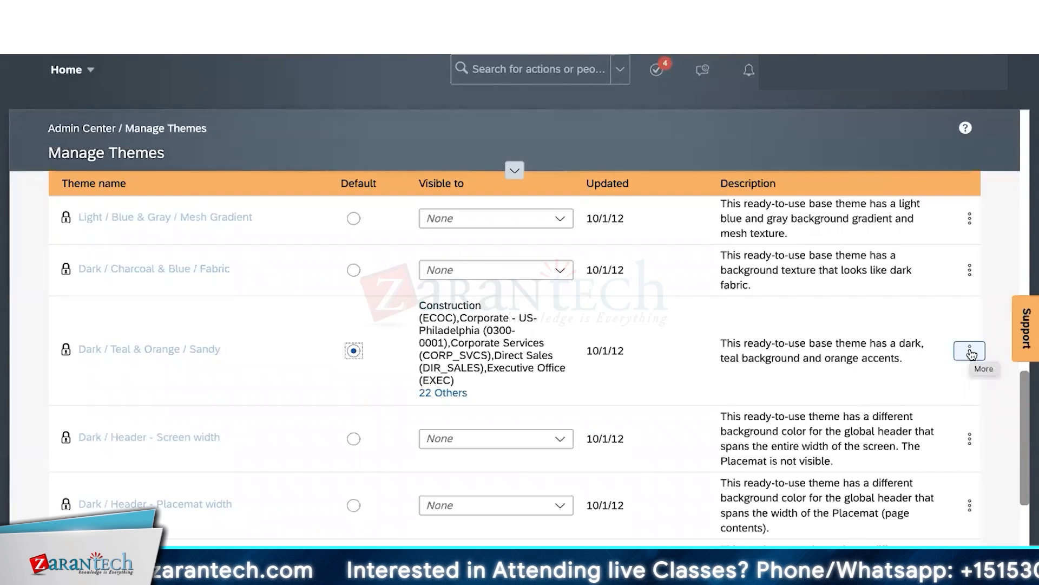
click(970, 351)
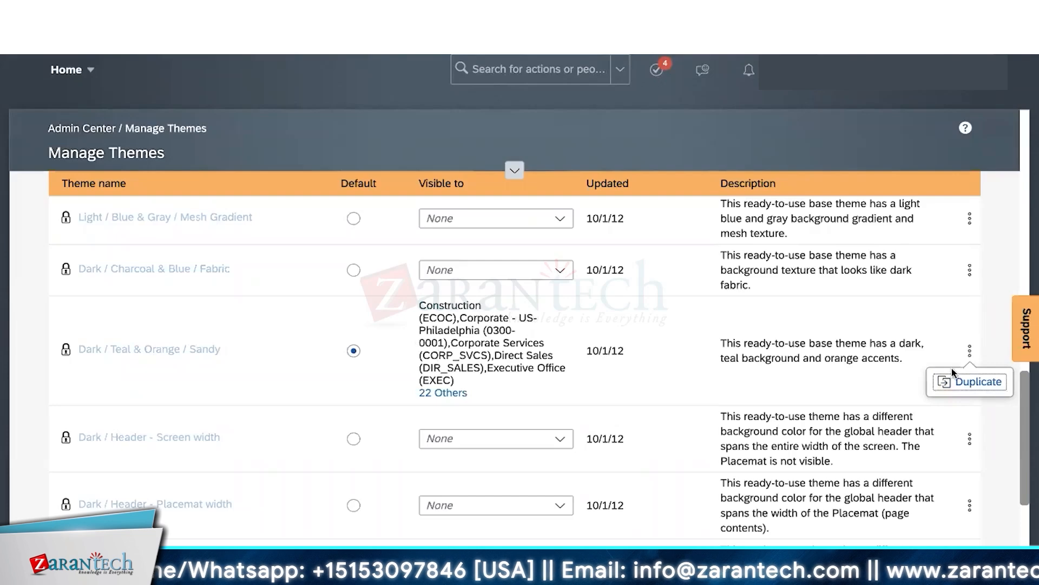
- Duplicate Dark / Teal & Orange / Sandy, creating Copy Of Dark / Teal & Orange / Sandy
click(973, 385)
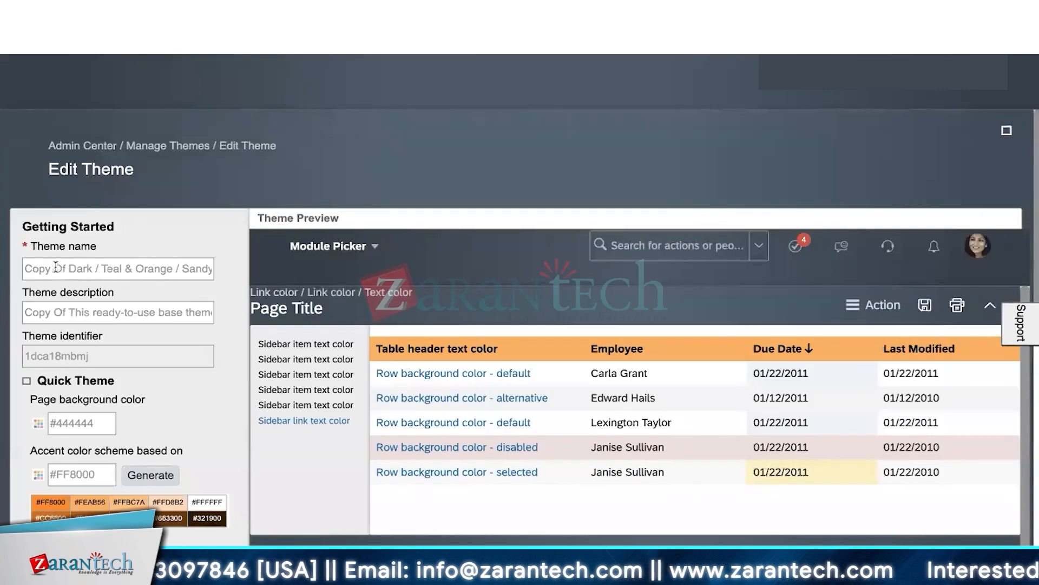
drag(68, 269, 203, 269)
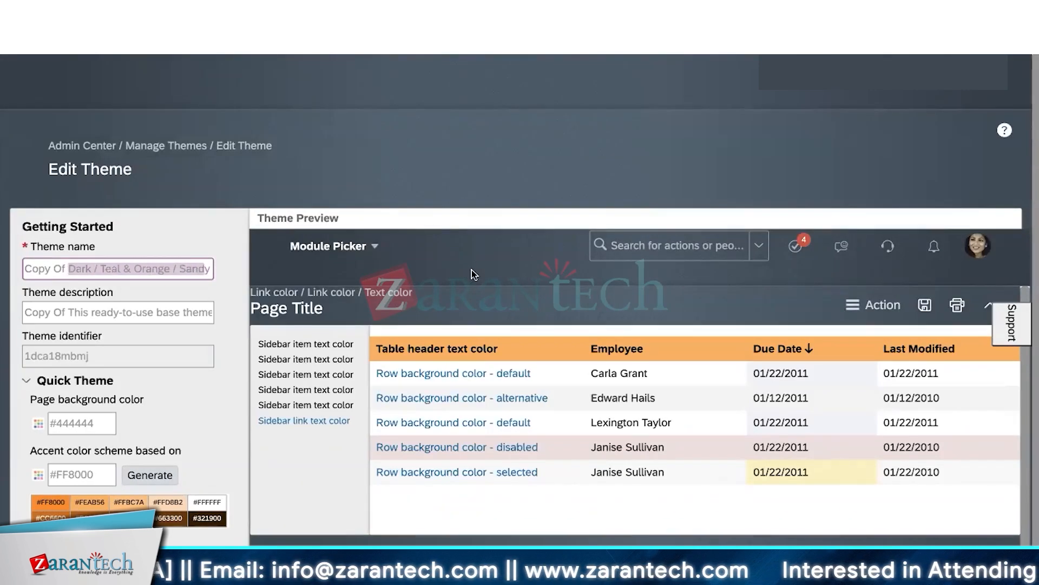
scroll(472, 270, down, 5)
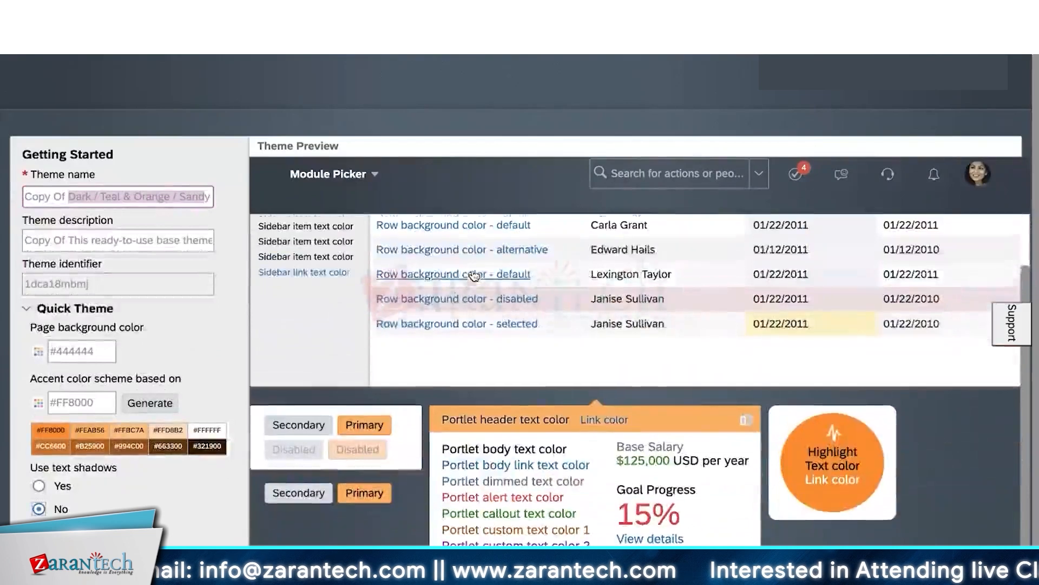
scroll(474, 276, up, 3)
- Collapse Quick Theme and expand the Fine Tune settings of the copy
click(27, 310)
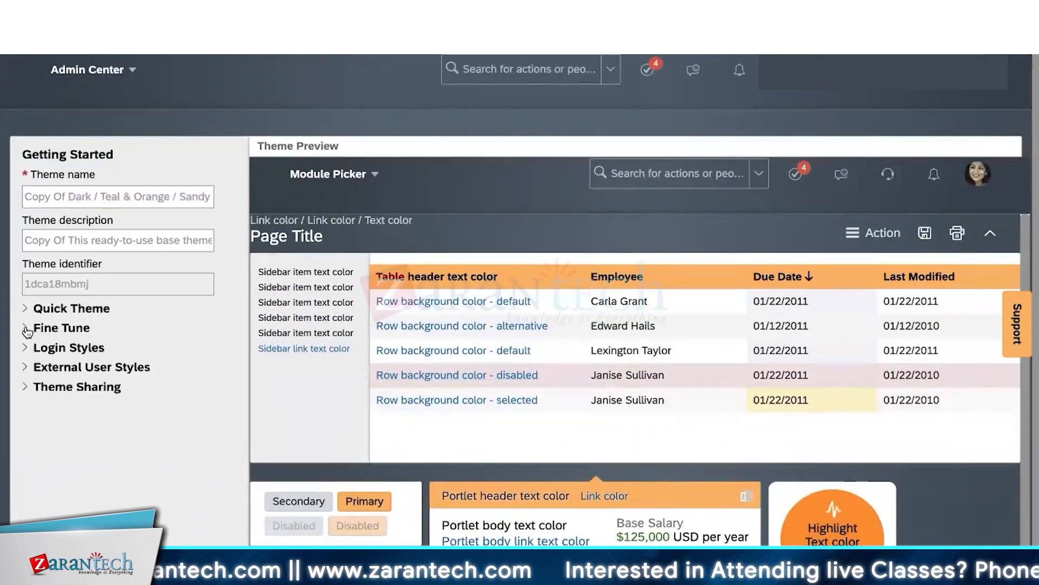
click(27, 331)
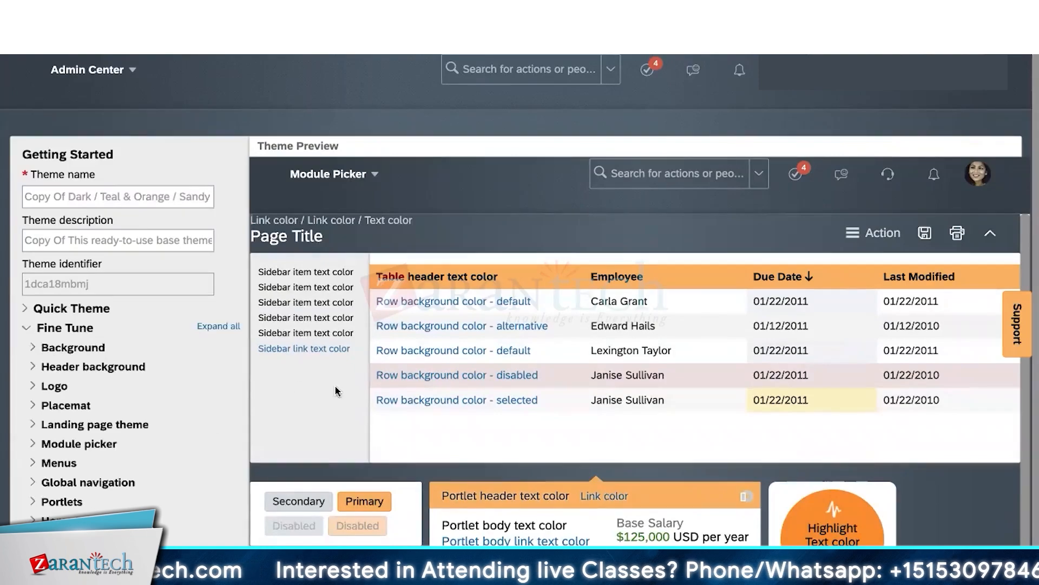
scroll(336, 390, down, 5)
scroll(337, 391, down, 5)
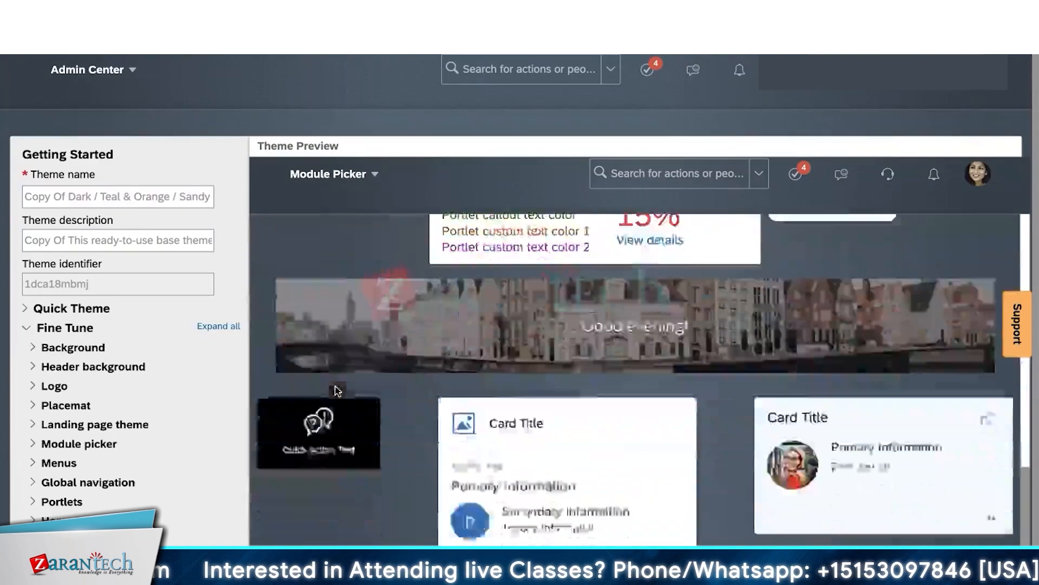
scroll(336, 393, up, 5)
scroll(336, 389, up, 5)
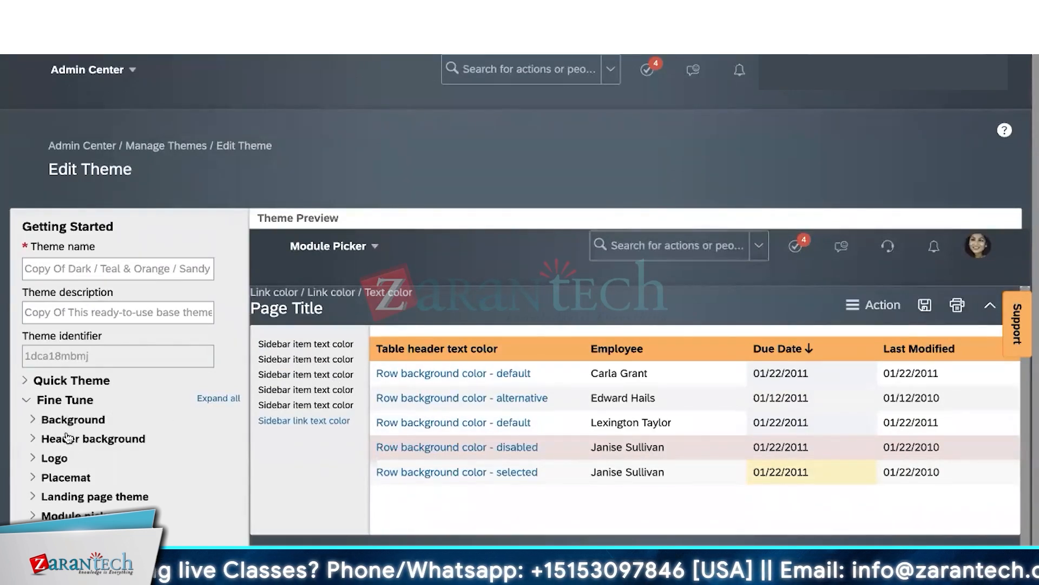
- Change the copy's background texture image from Sandy - dark to Blue gradient - light
click(33, 421)
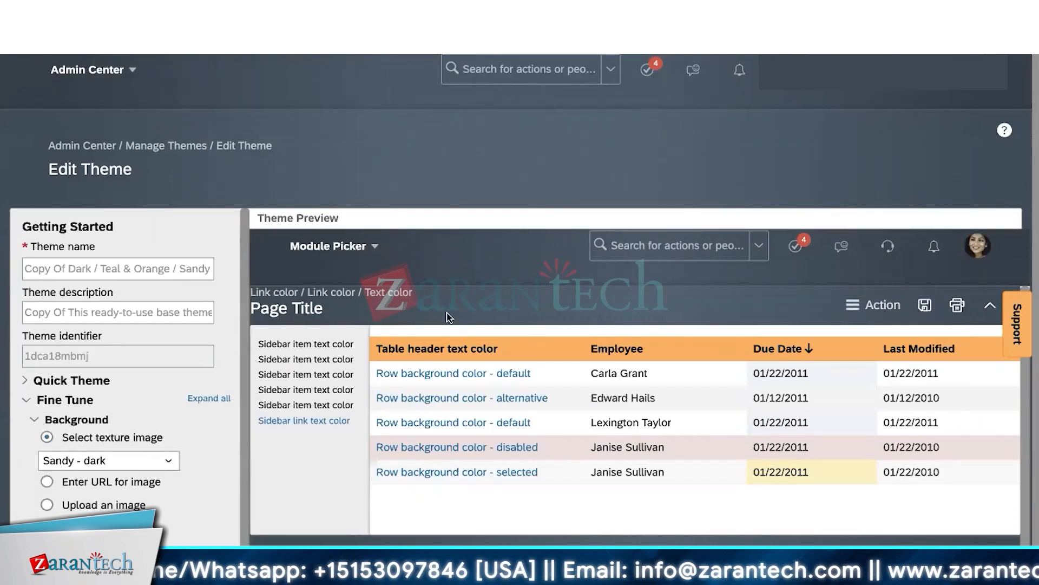
click(168, 463)
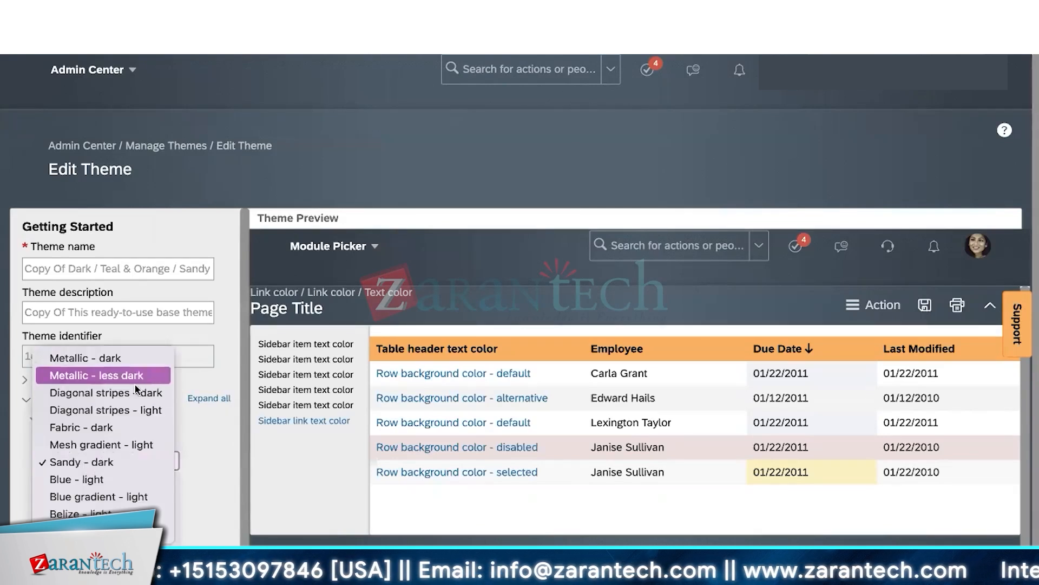
click(222, 469)
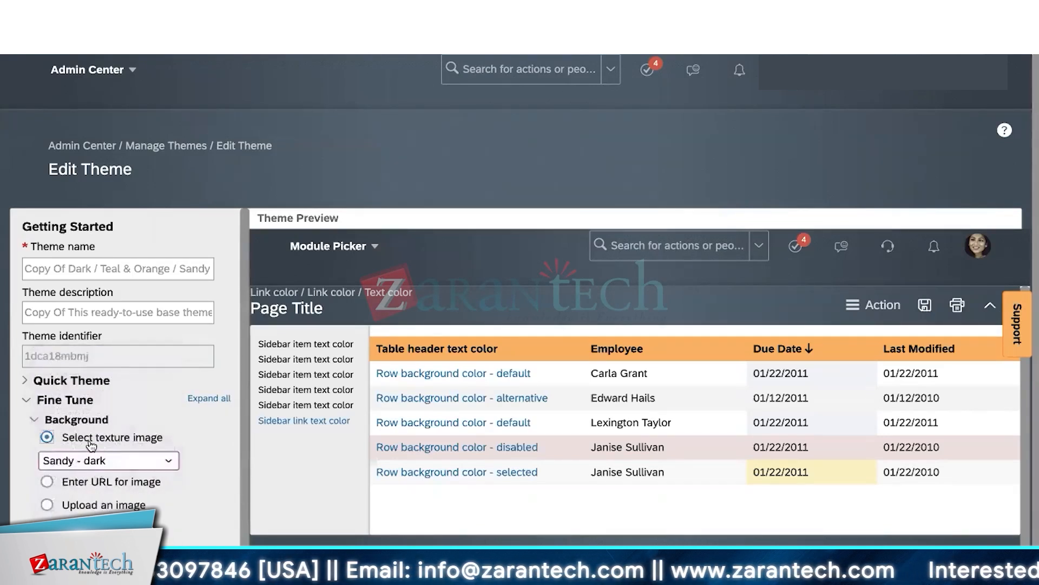
click(161, 461)
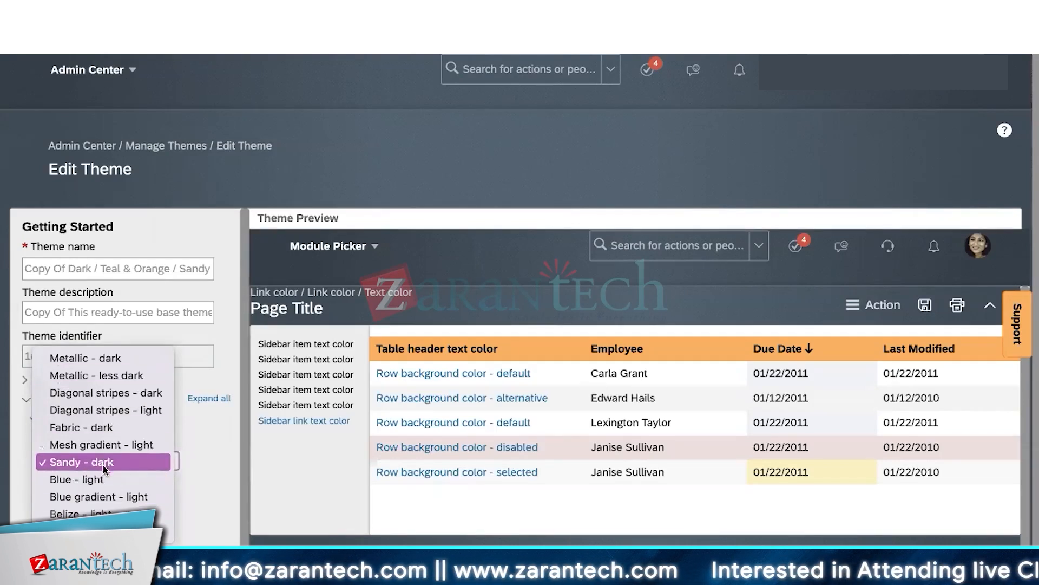
click(112, 497)
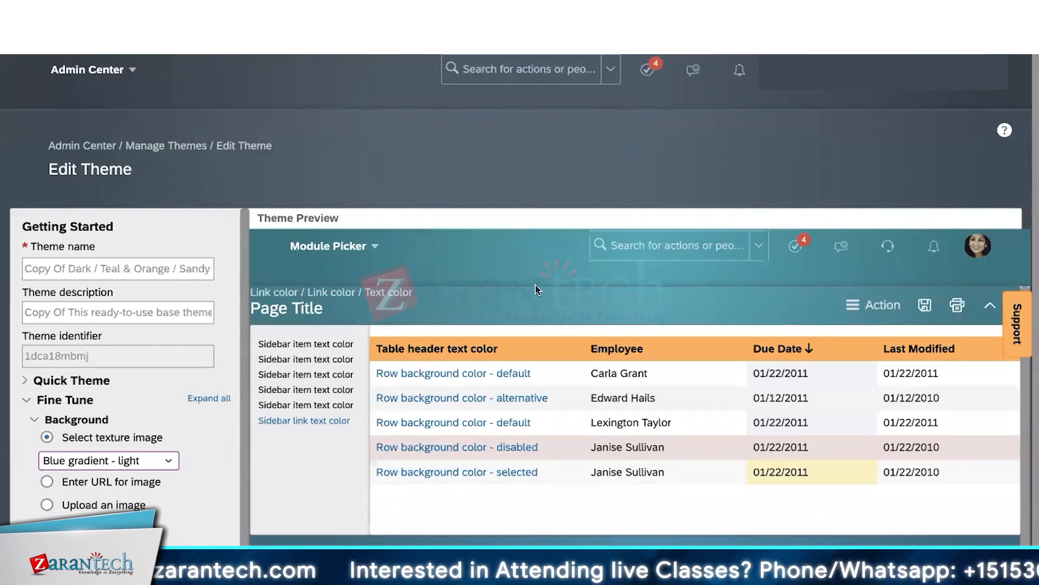
click(130, 461)
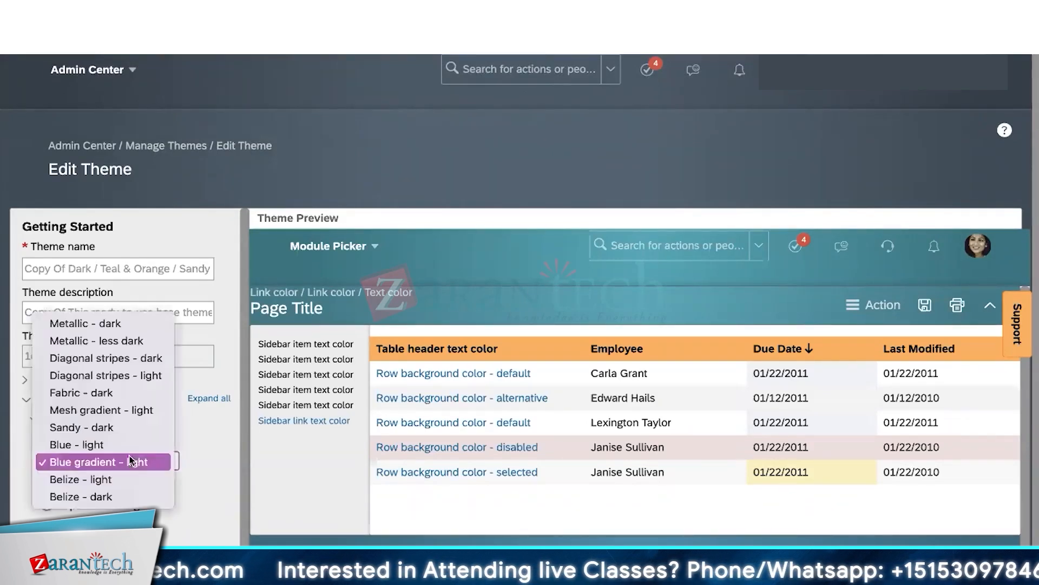
click(206, 457)
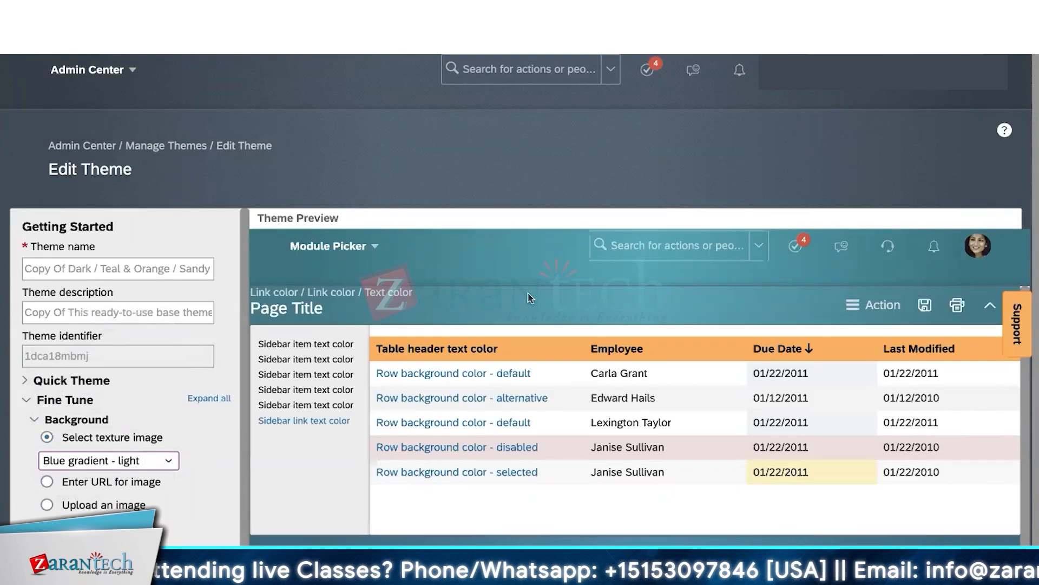
scroll(530, 298, down, 5)
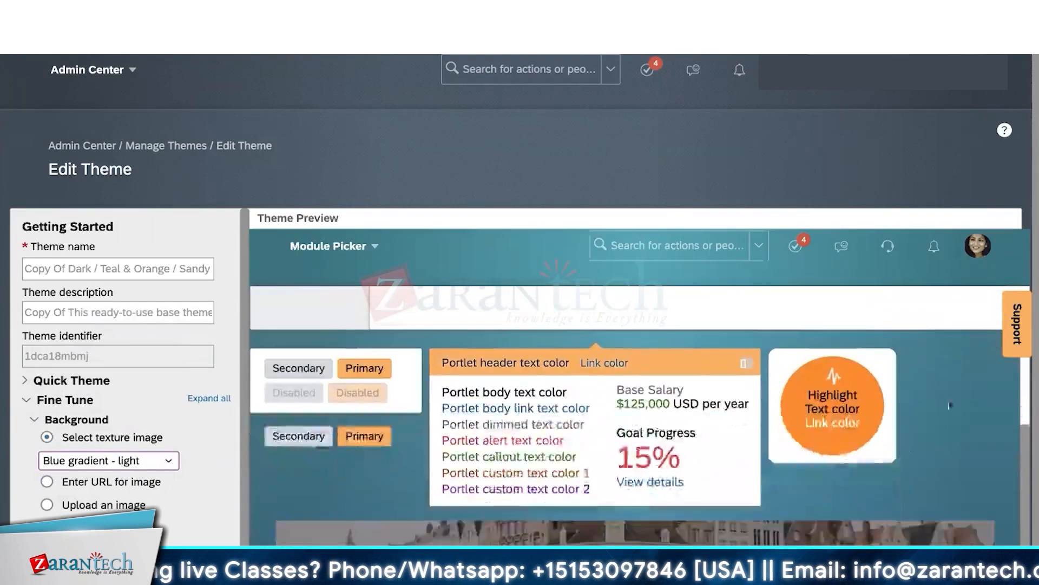
scroll(933, 435, up, 5)
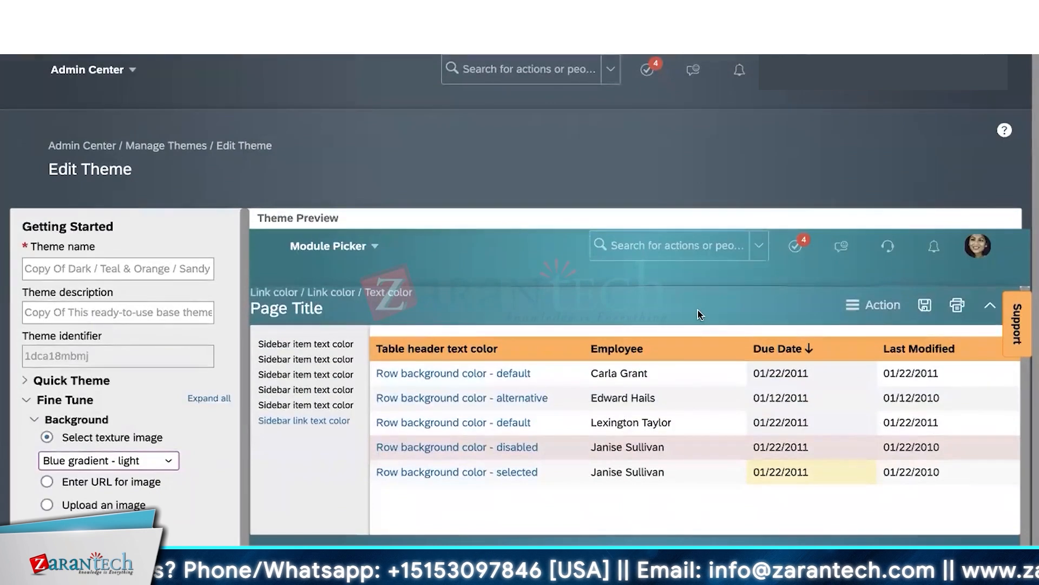
scroll(770, 109, down, 1)
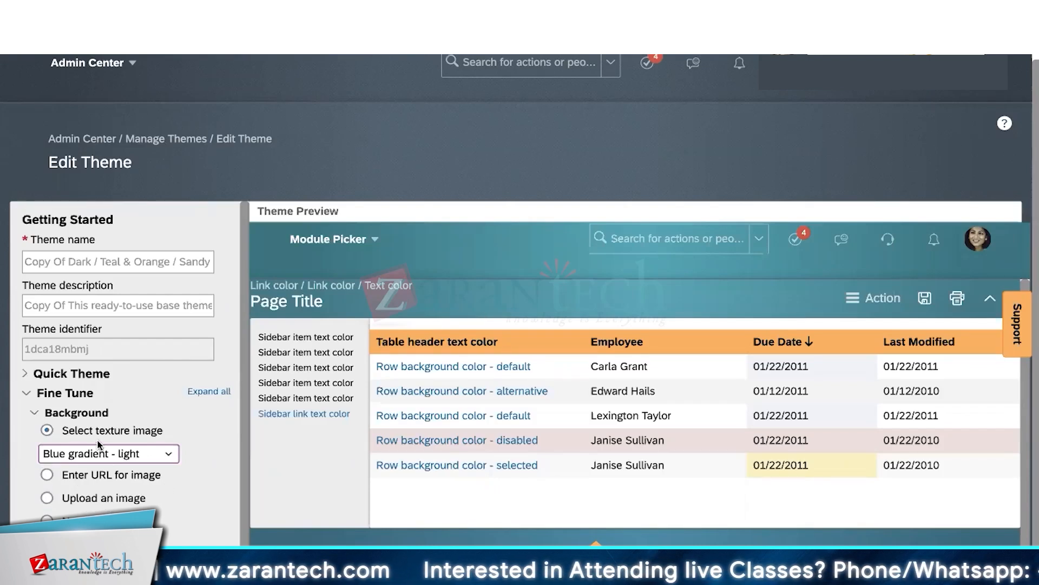
- Set the copied theme's Header background to Solid color
click(34, 414)
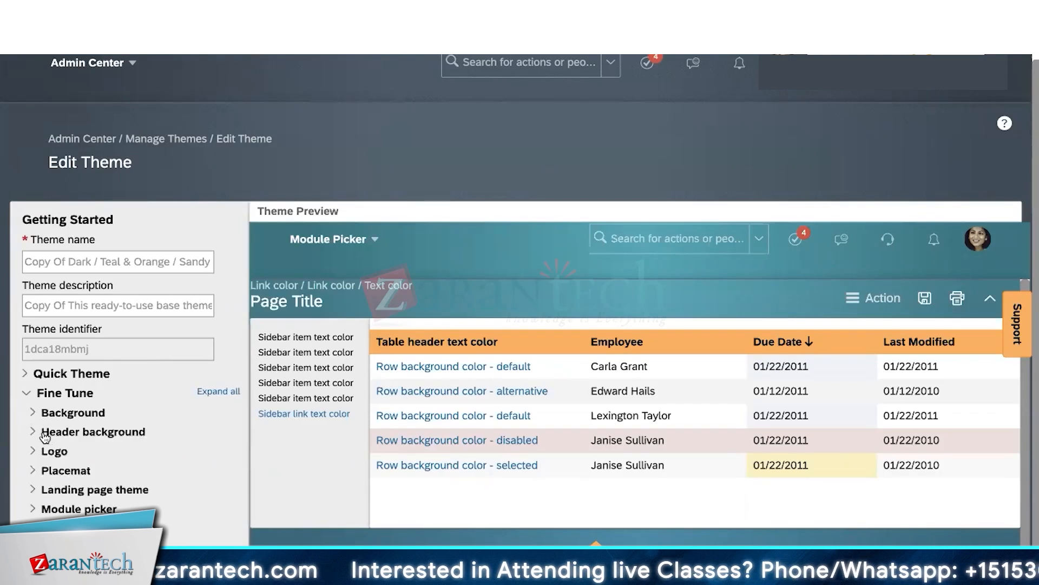
click(35, 433)
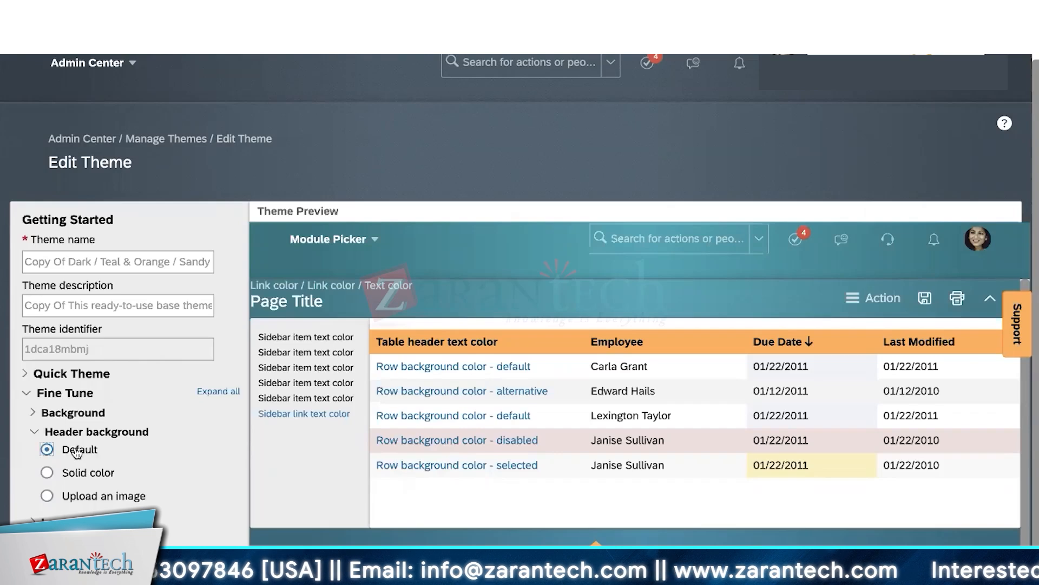
click(85, 475)
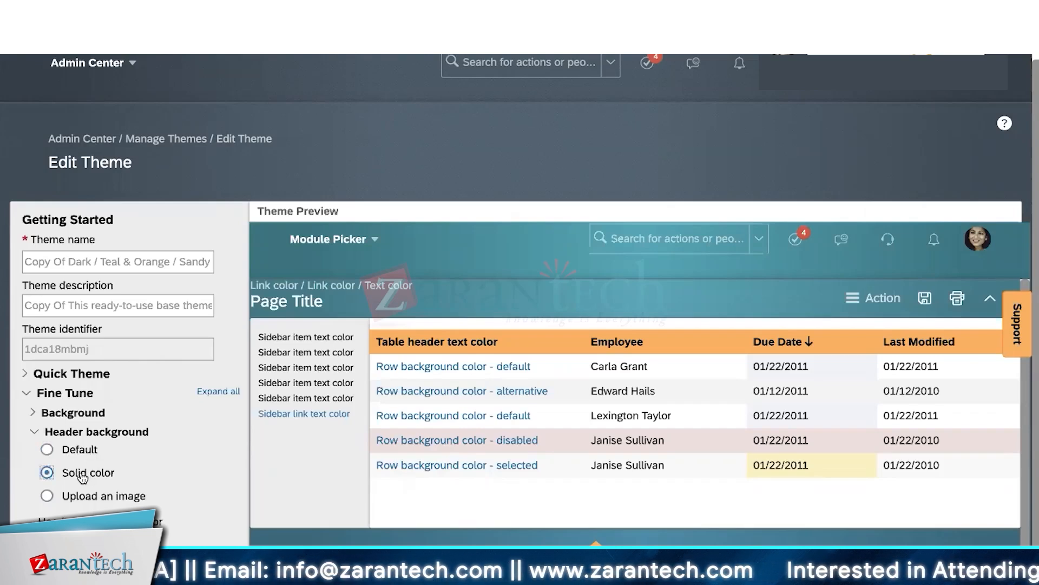
scroll(85, 463, down, 2)
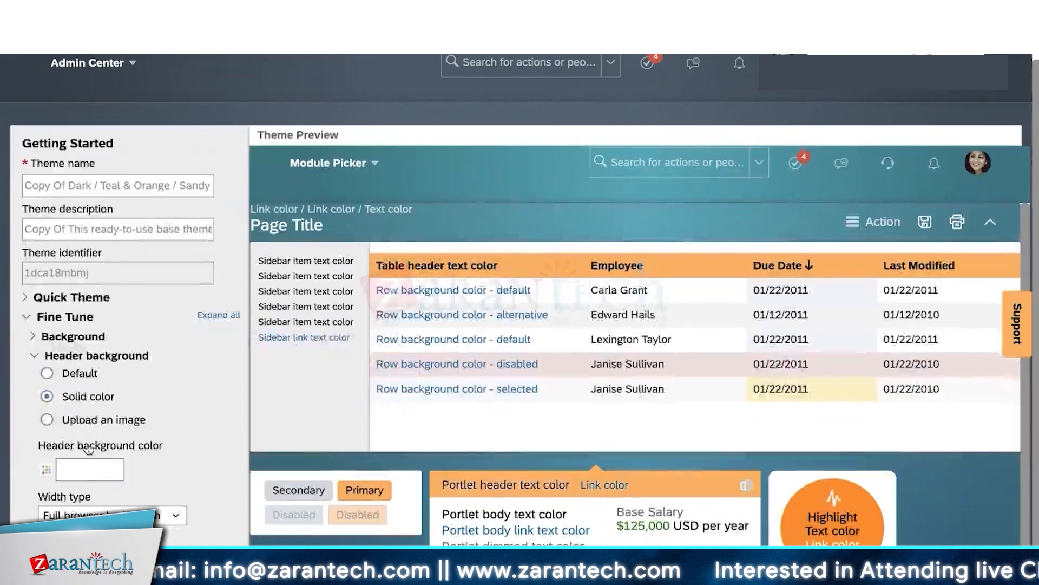
- Apply yellow #F1C526 as the solid header background colour
click(46, 470)
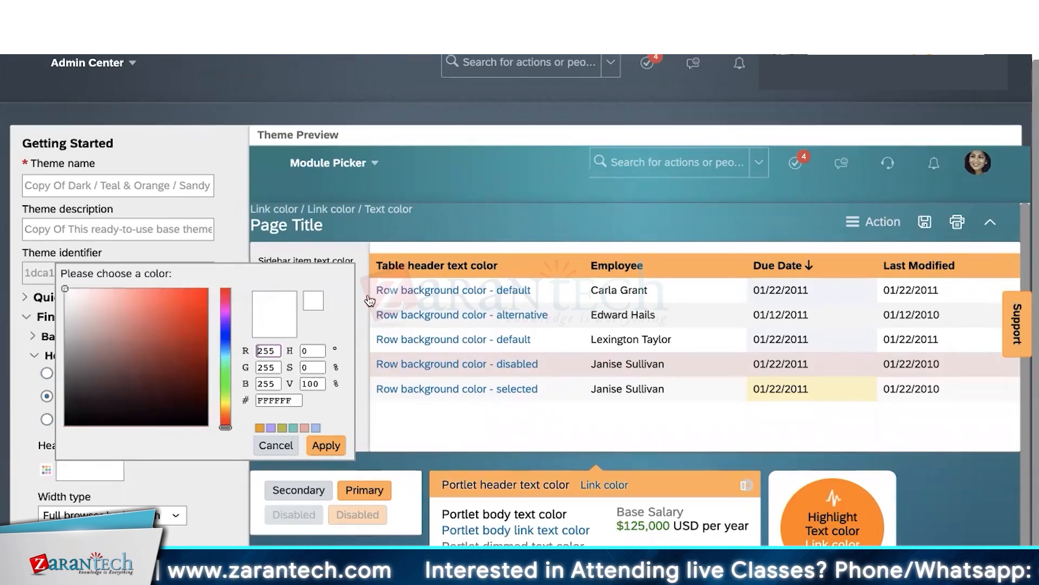
click(226, 409)
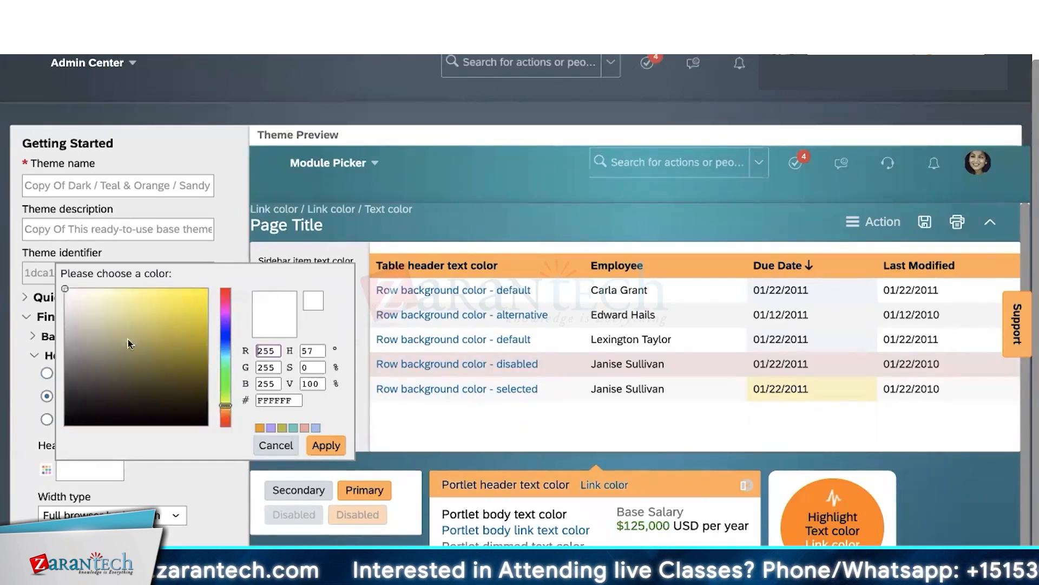
drag(66, 288, 186, 299)
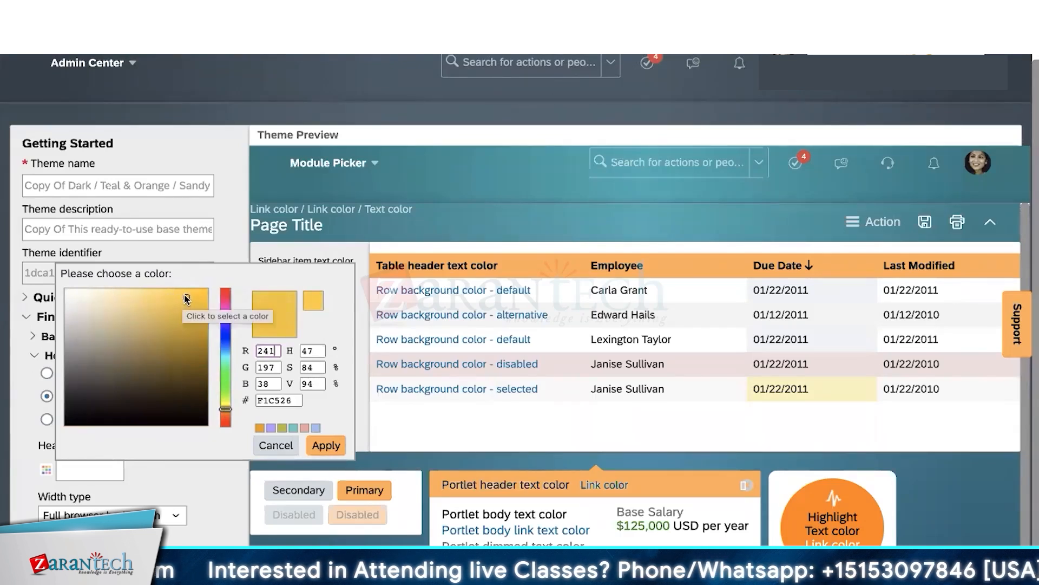
click(326, 445)
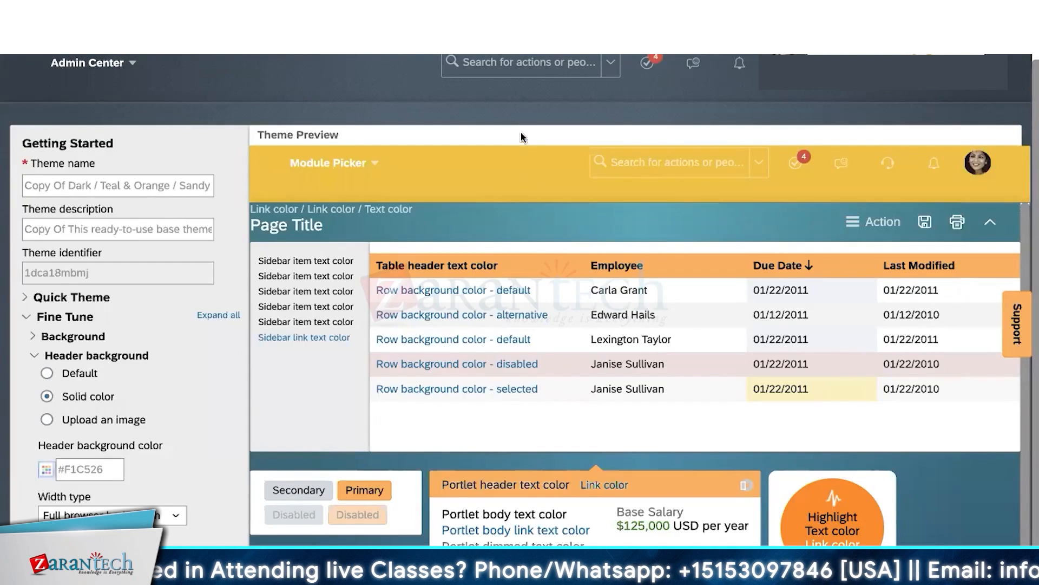
click(46, 469)
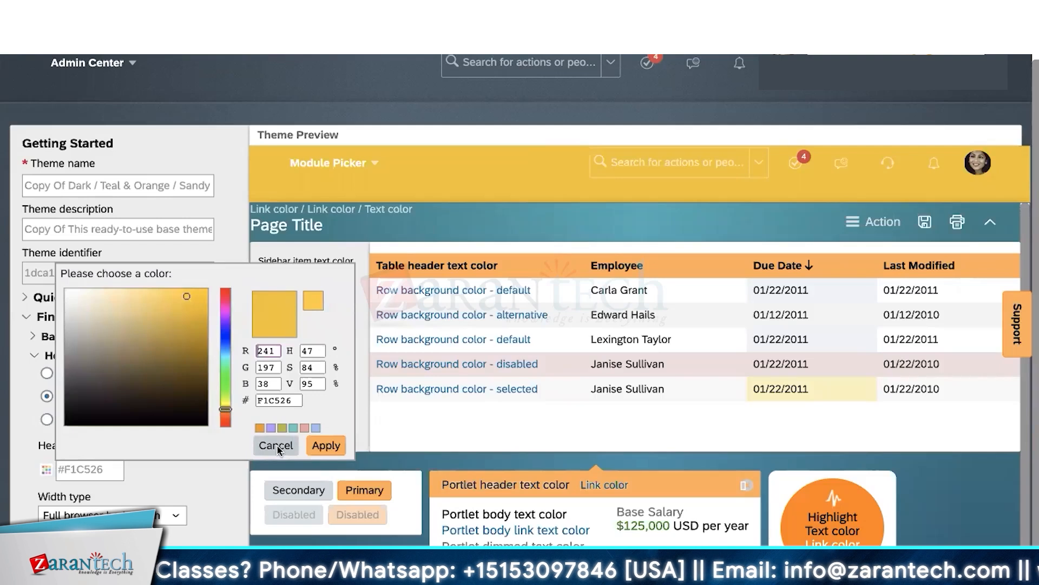
click(276, 448)
click(98, 469)
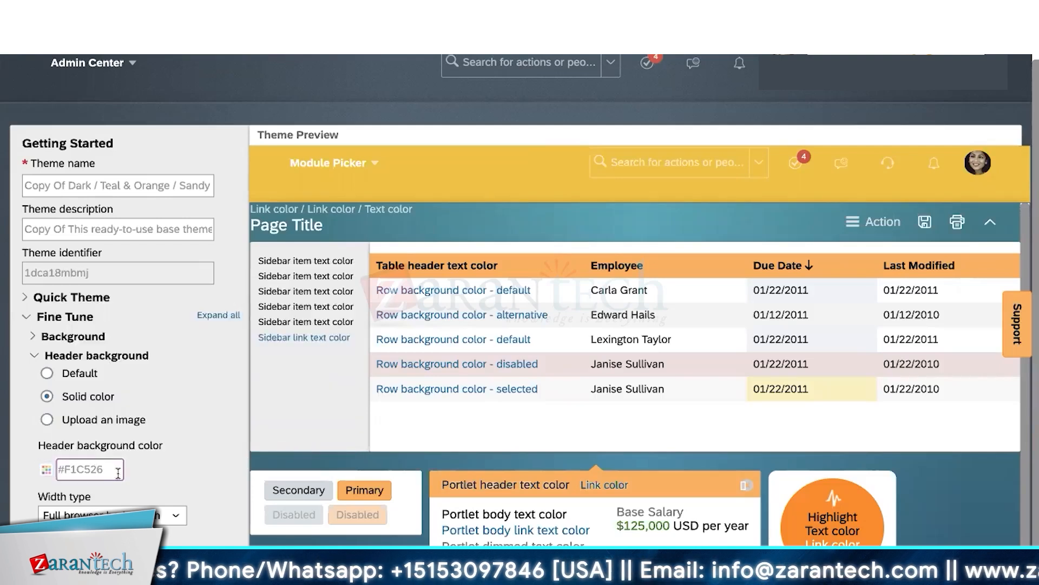
drag(104, 469, 60, 472)
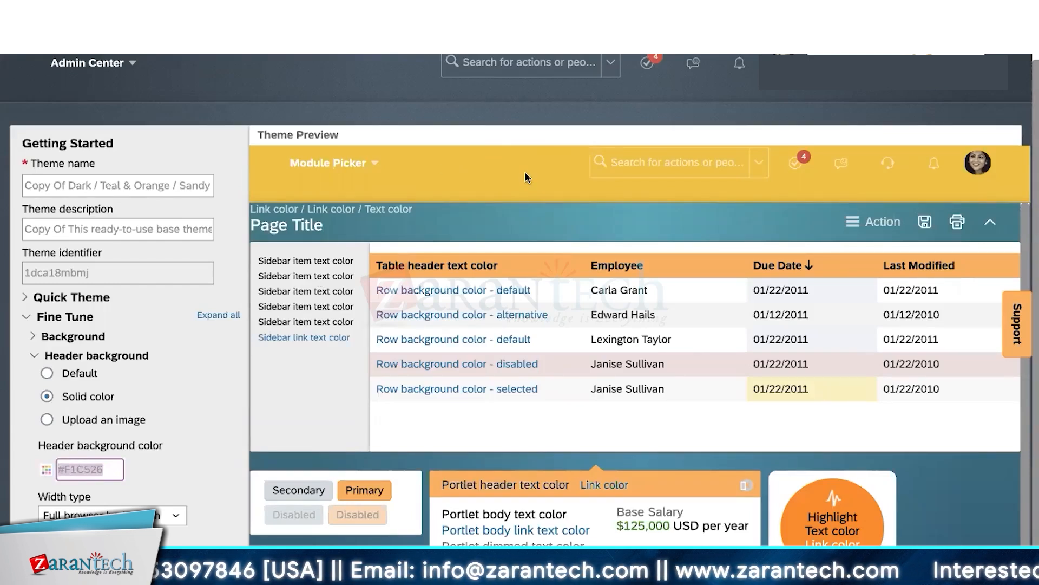
click(47, 469)
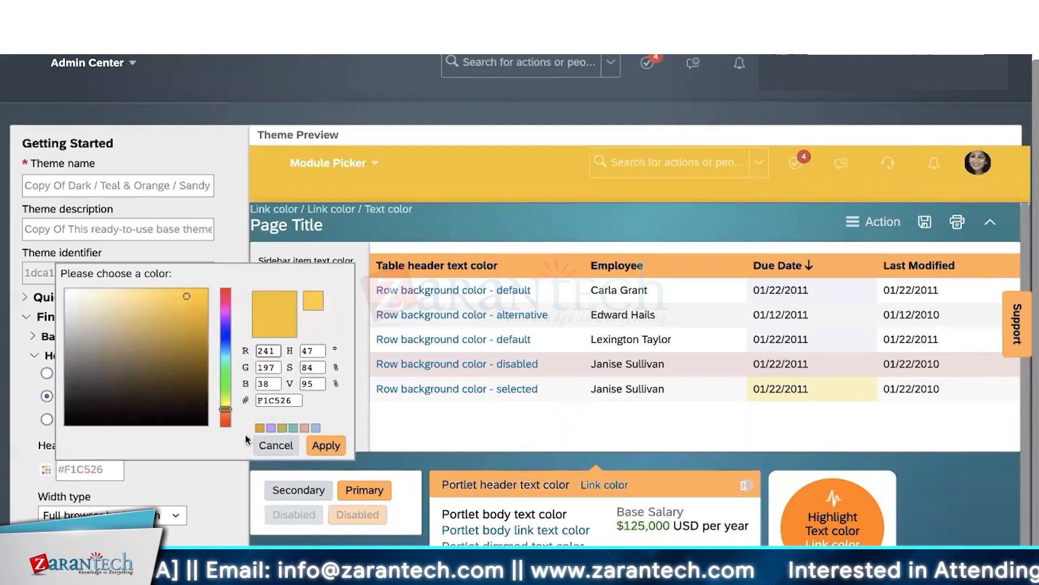
click(271, 445)
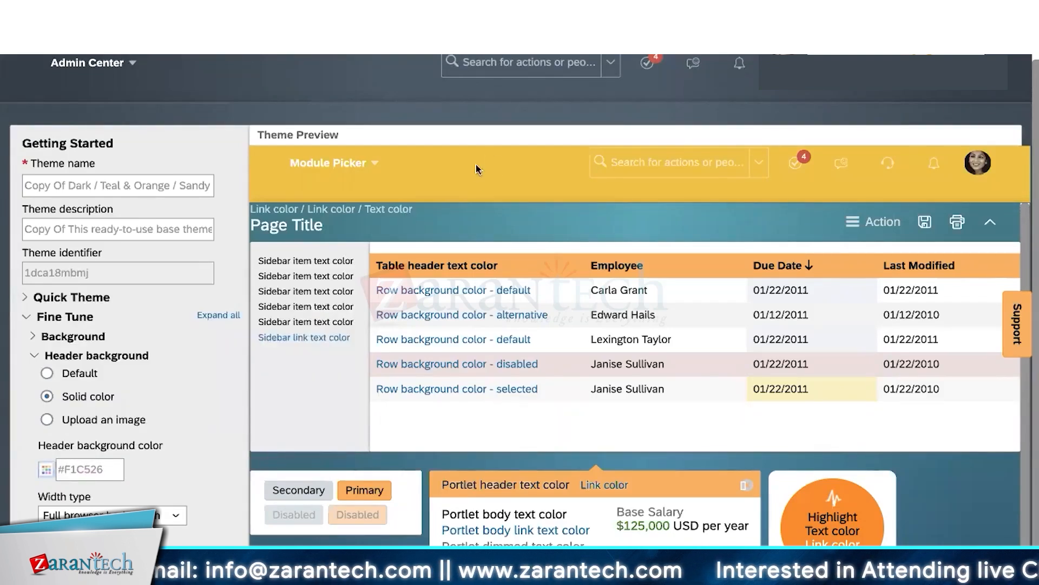
- Reset the header background to Default teal and collapse its settings
click(72, 377)
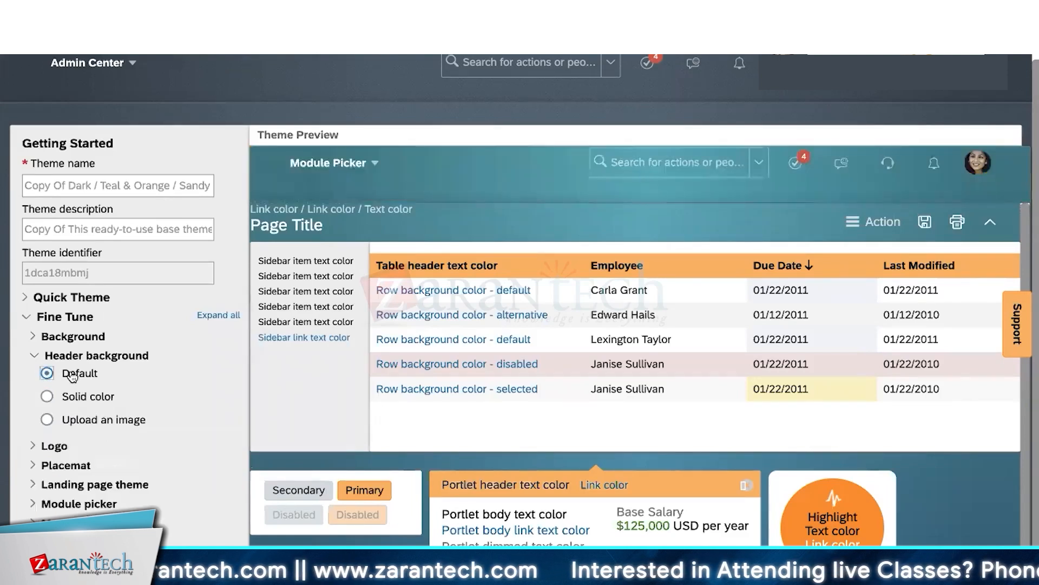
click(75, 399)
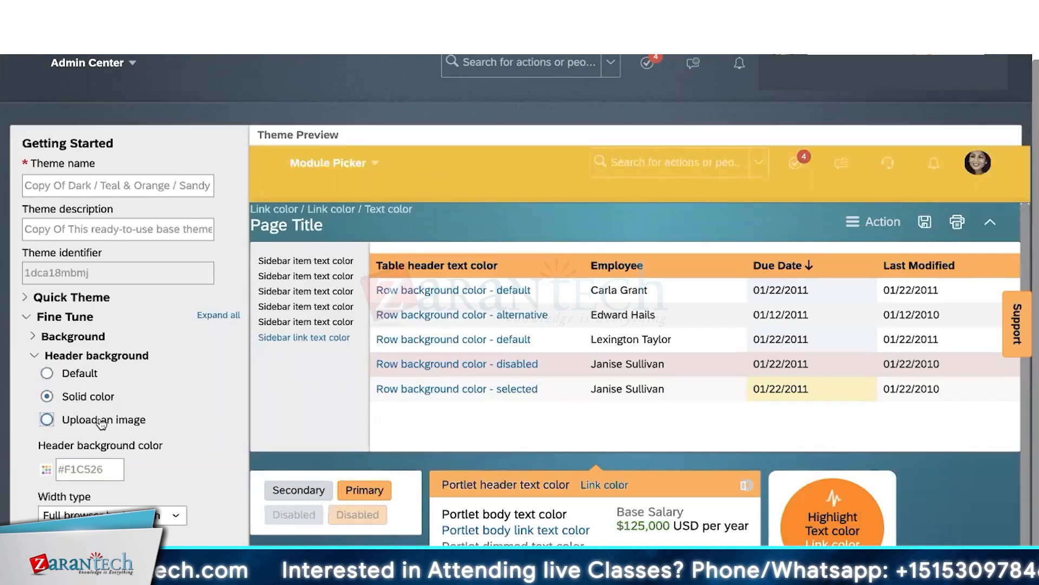
click(77, 375)
click(35, 355)
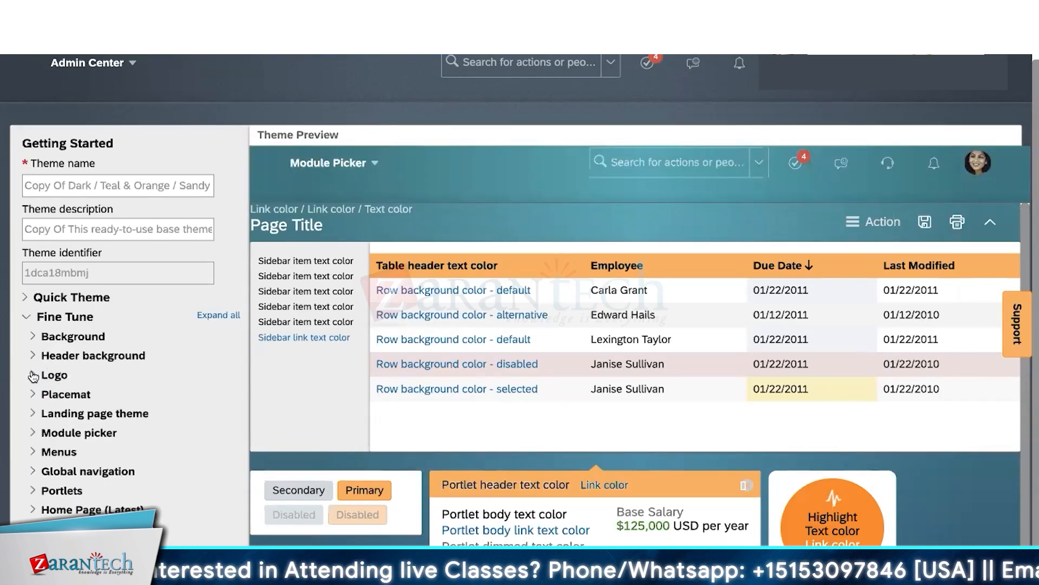
- Expand Logo settings and set Logo position to Center, then Left
click(33, 375)
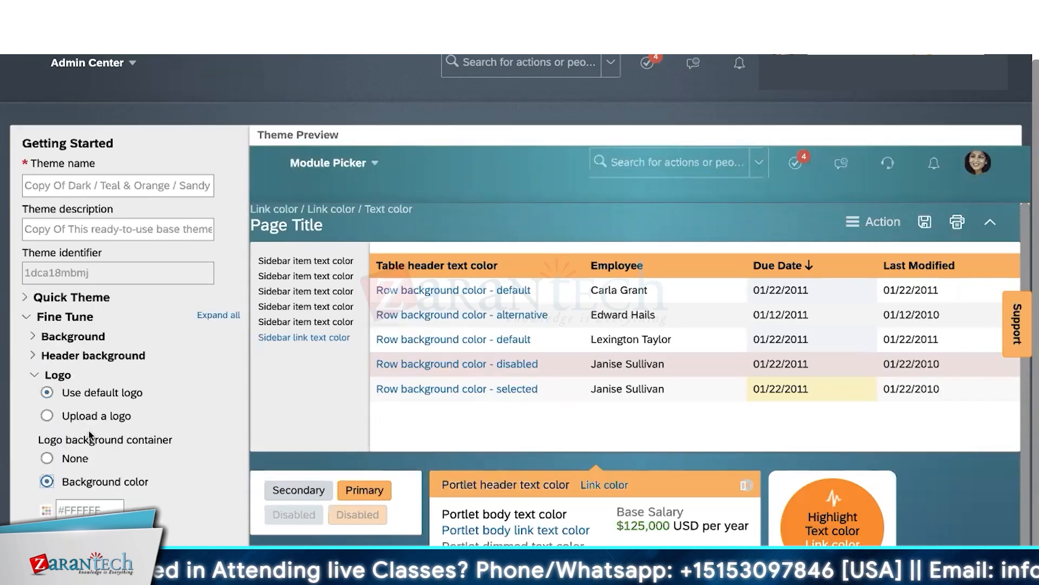
scroll(91, 435, down, 1)
scroll(90, 435, down, 2)
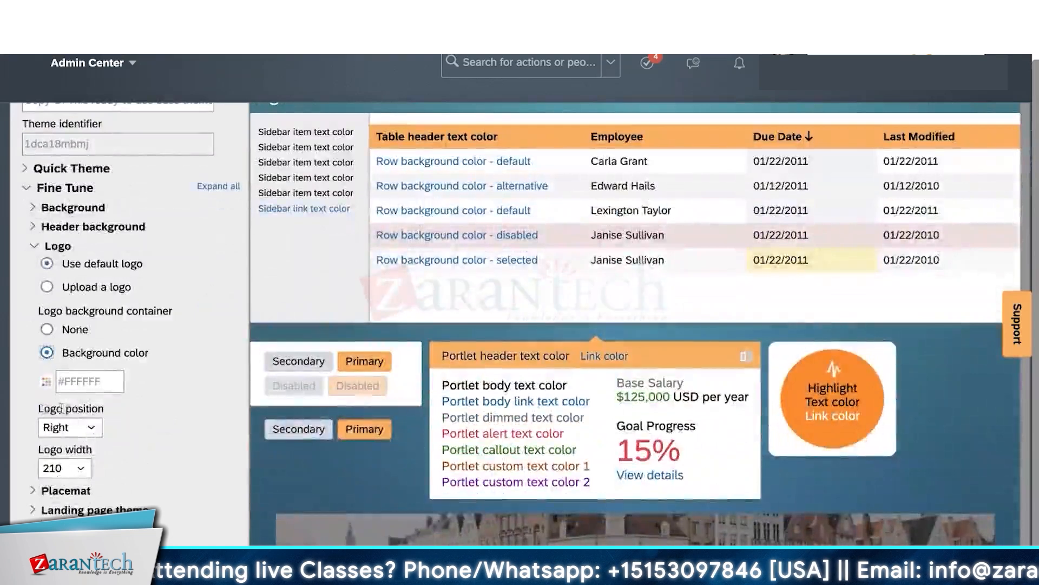
click(88, 426)
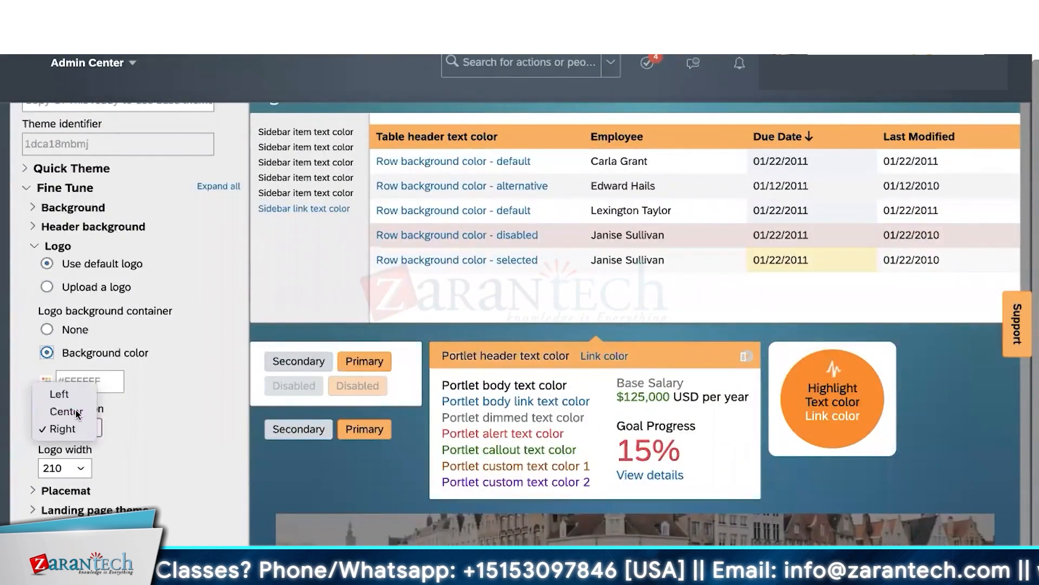
click(78, 413)
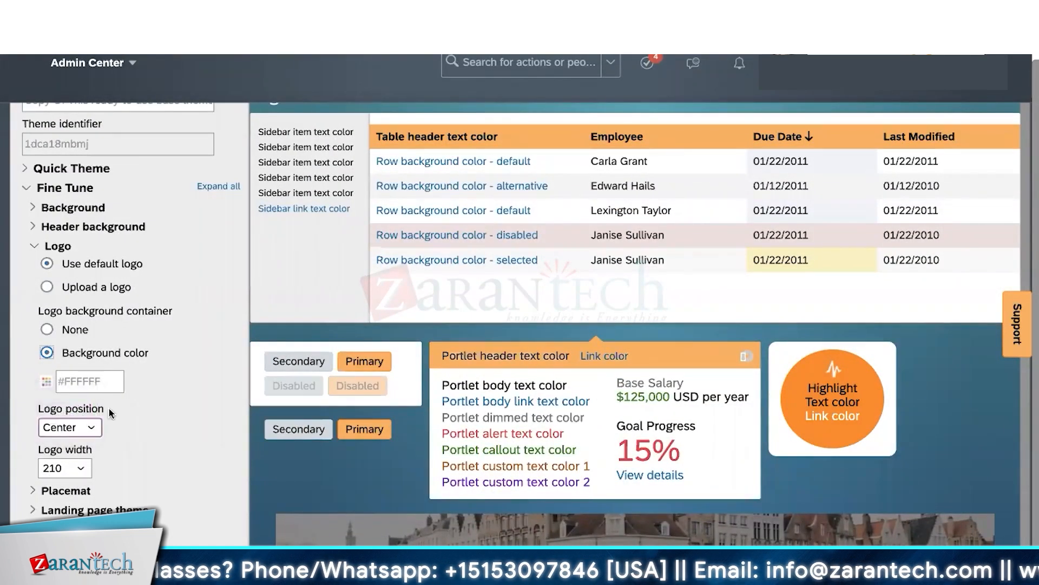
click(81, 428)
click(73, 413)
- Pick another Logo position option and scroll through the remaining Fine Tune sections
click(78, 427)
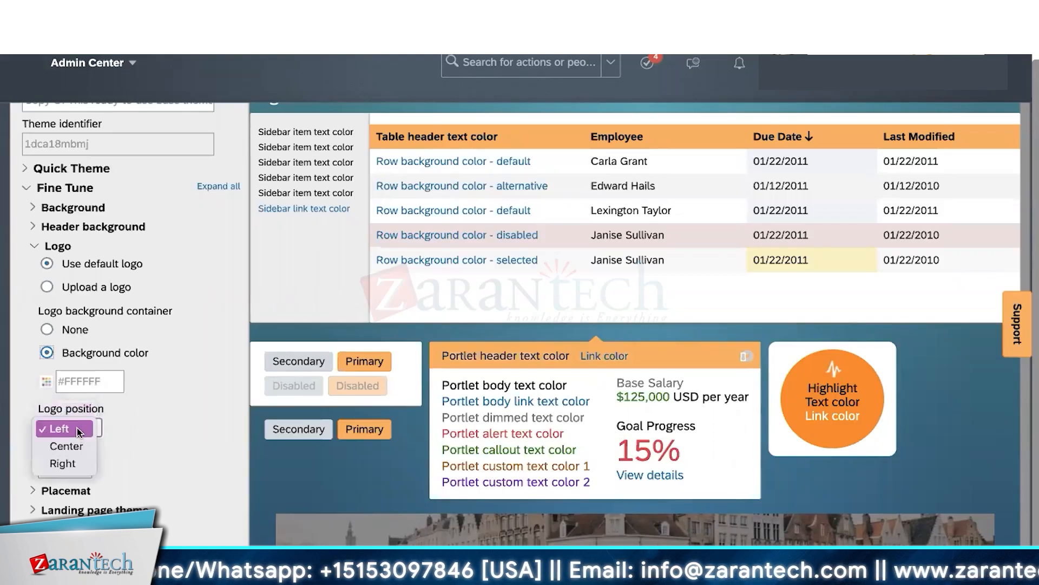
click(78, 462)
scroll(245, 385, up, 4)
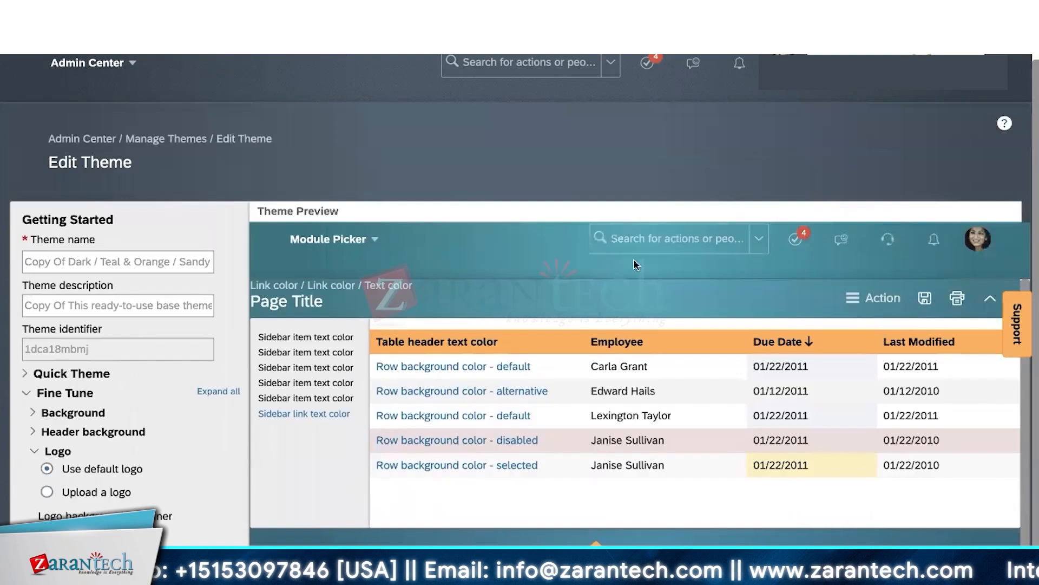
scroll(926, 265, right, 1)
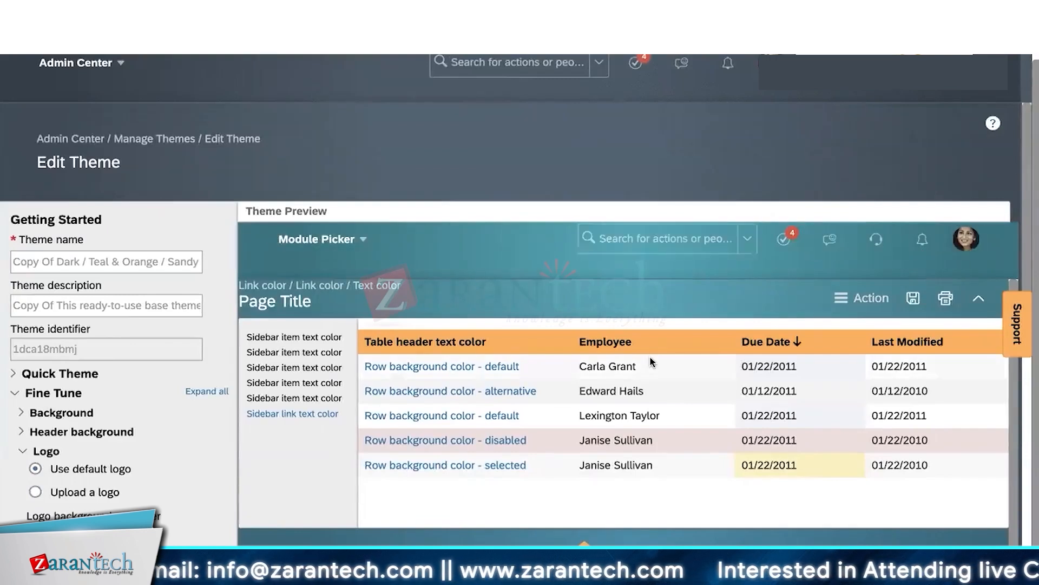
scroll(649, 359, down, 2)
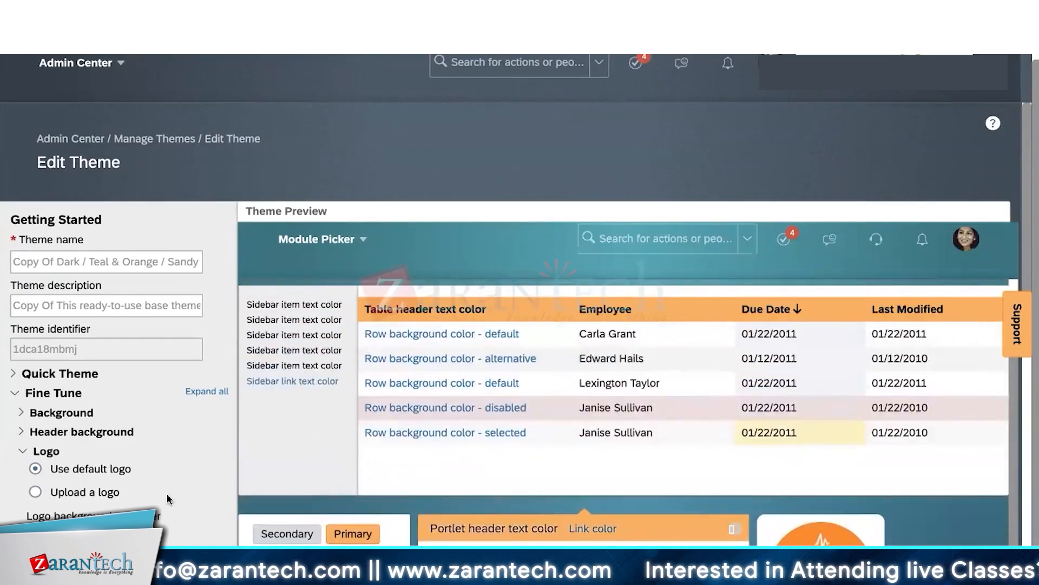
scroll(169, 499, down, 2)
click(38, 382)
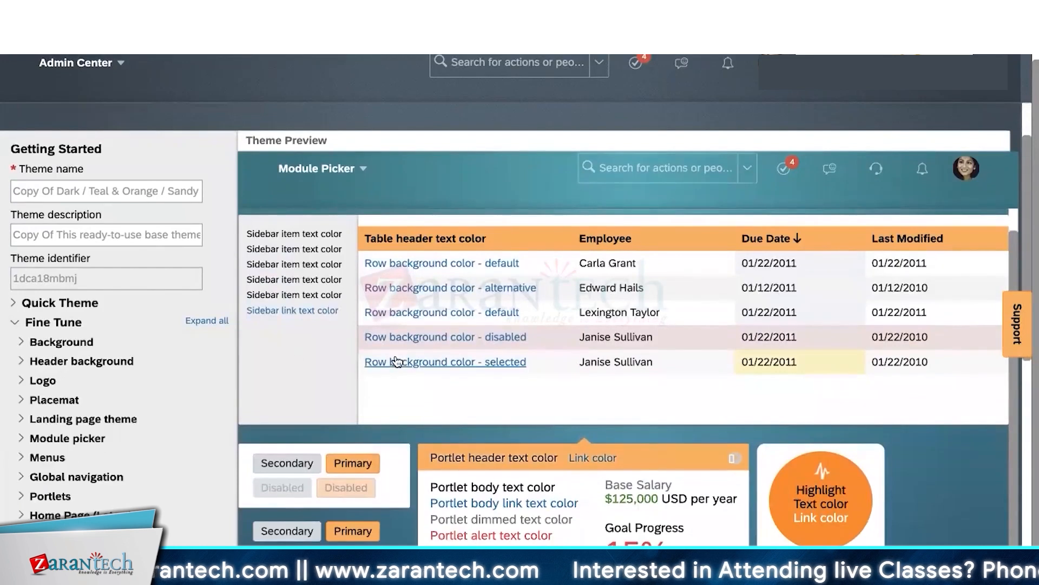
scroll(397, 362, up, 2)
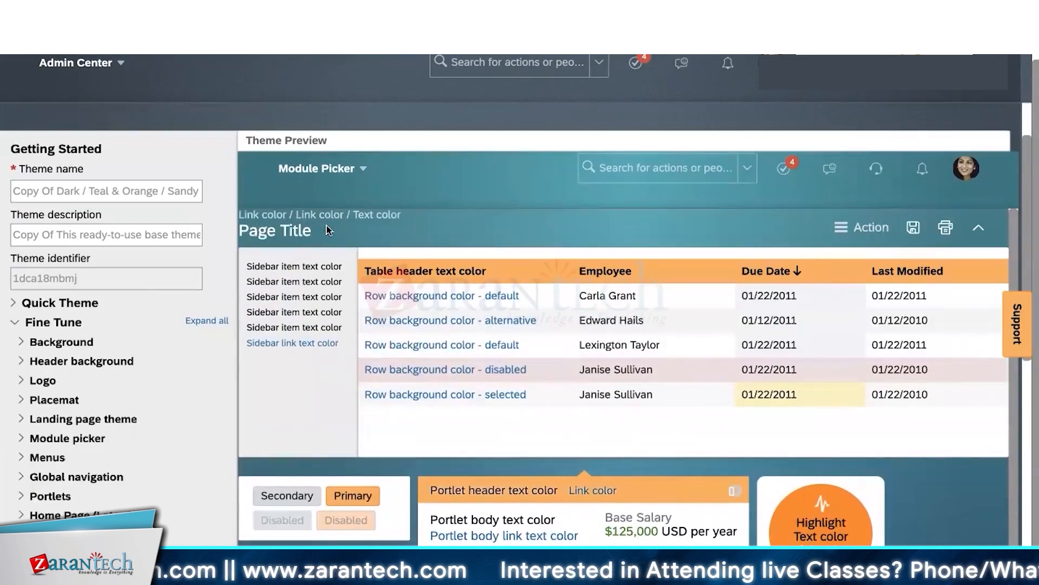
drag(327, 230, 266, 232)
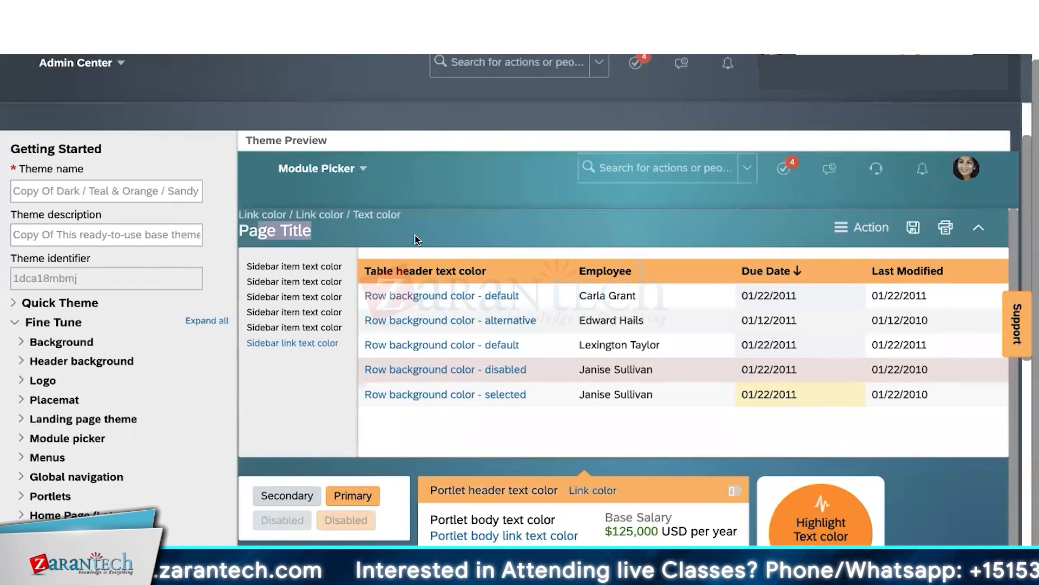
click(302, 239)
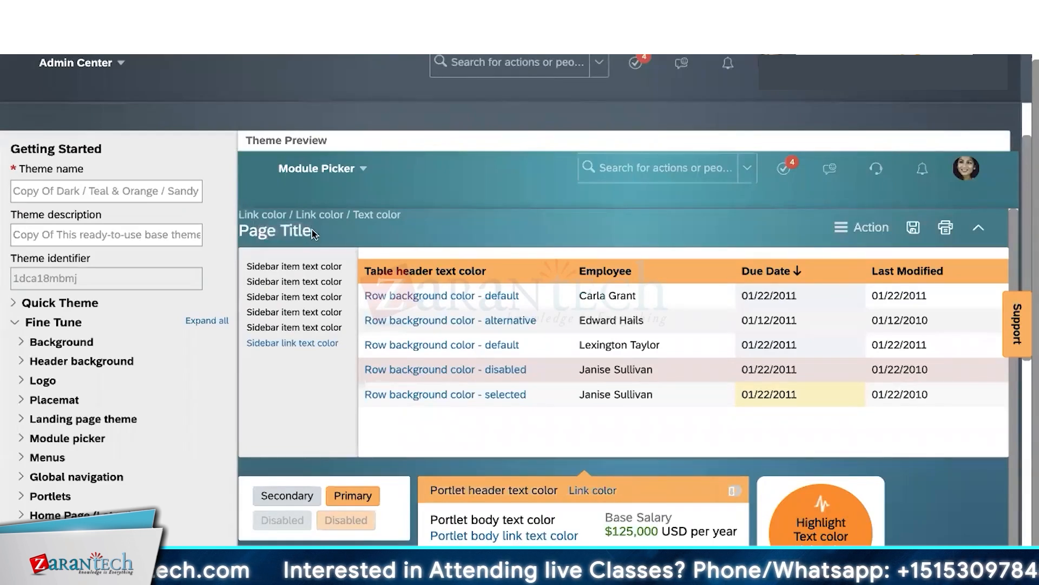
drag(312, 232, 253, 232)
click(420, 241)
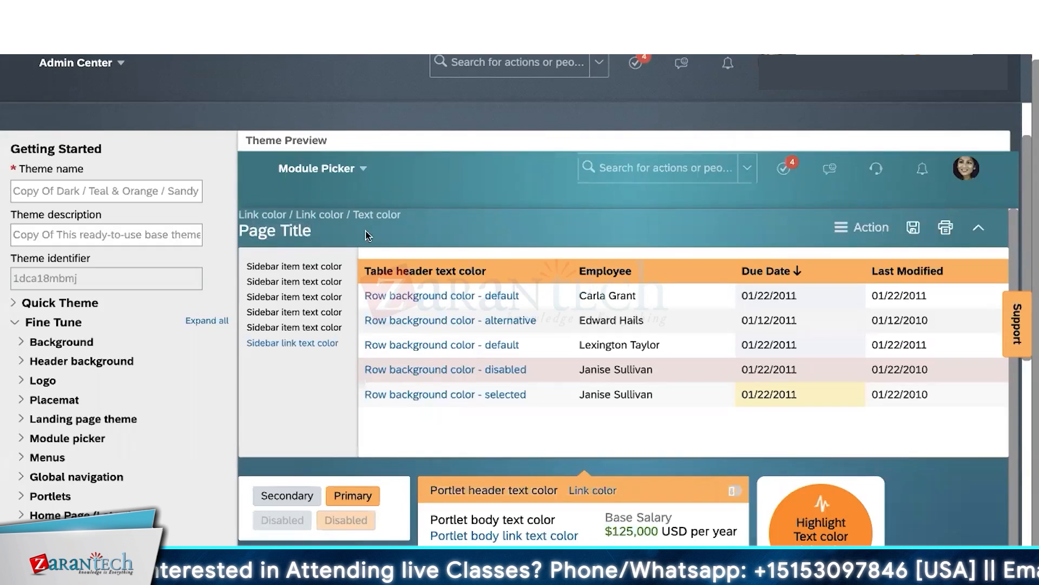
drag(326, 234, 241, 232)
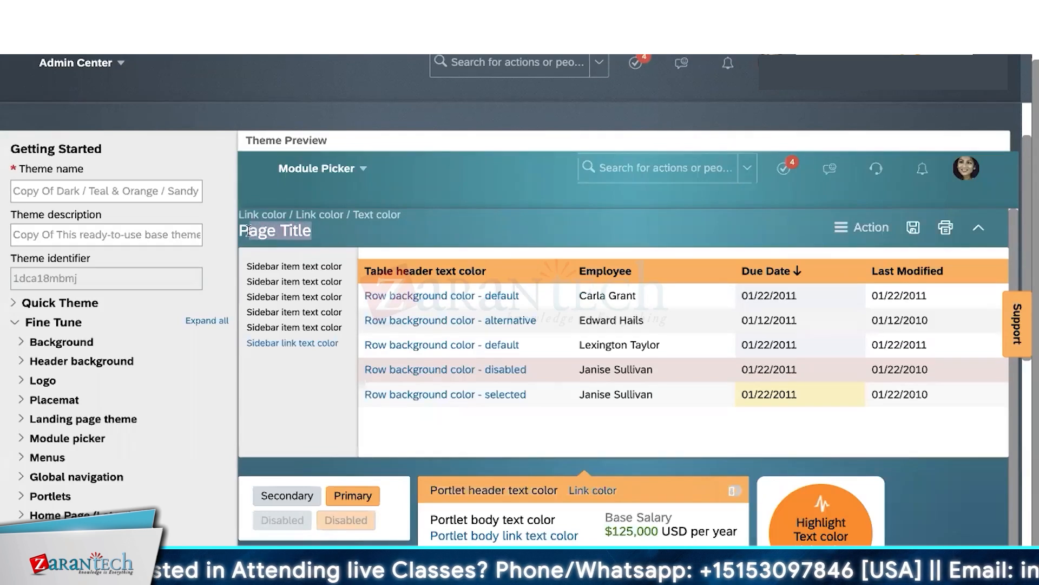
click(328, 232)
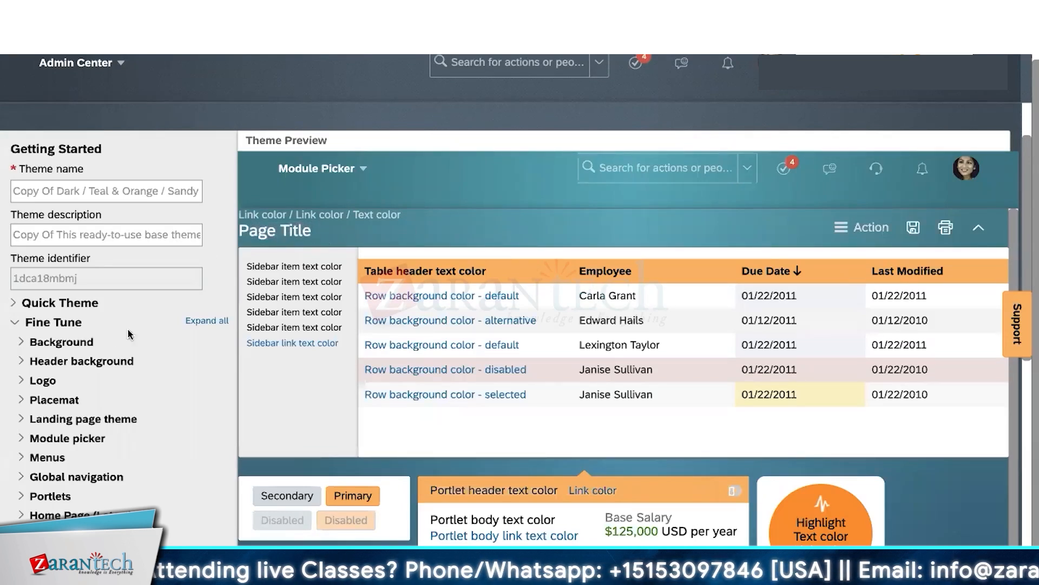
- Set the Placemat page title colour to near-black #0D0101, then collapse Placemat
click(24, 402)
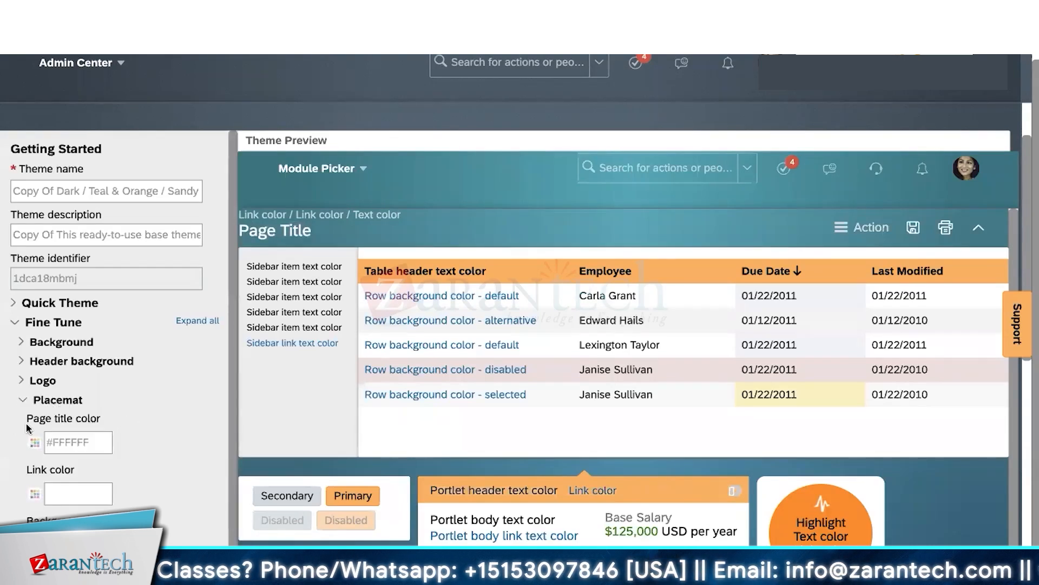
click(35, 443)
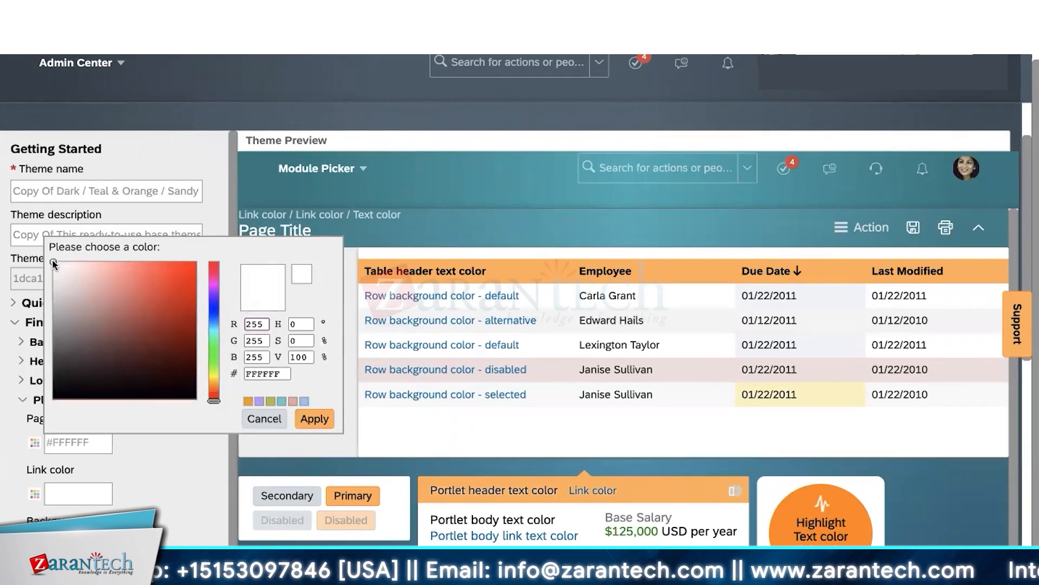
mouse_move(53, 263)
mouse_down()
mouse_move(181, 366)
mouse_move(189, 393)
mouse_up()
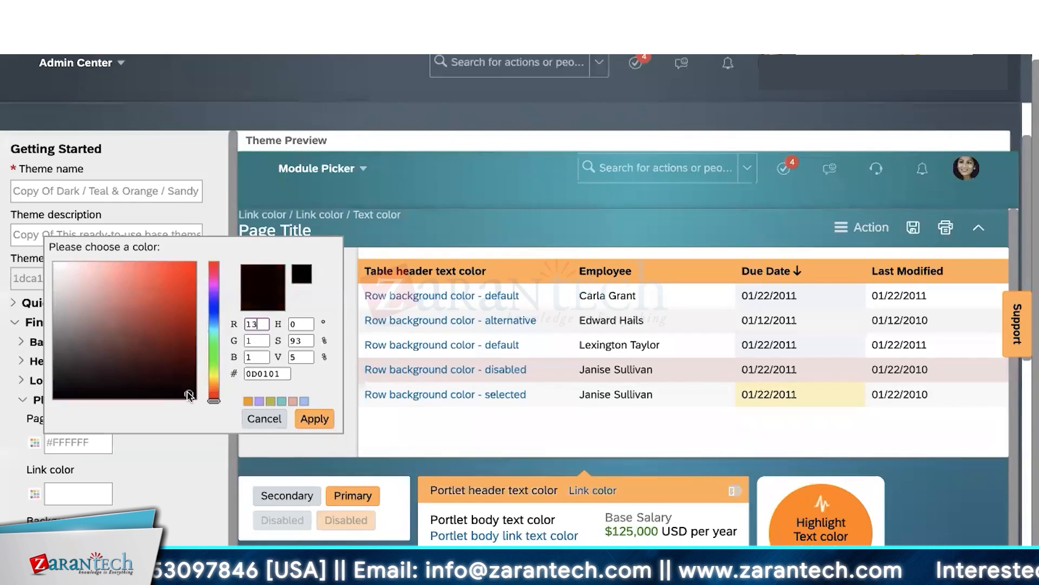
click(312, 423)
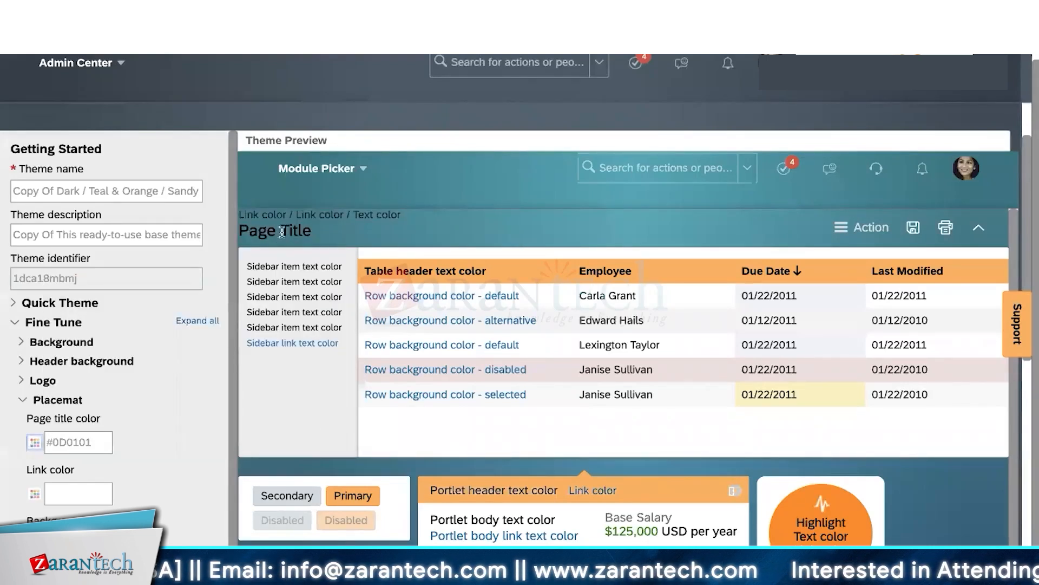
click(57, 400)
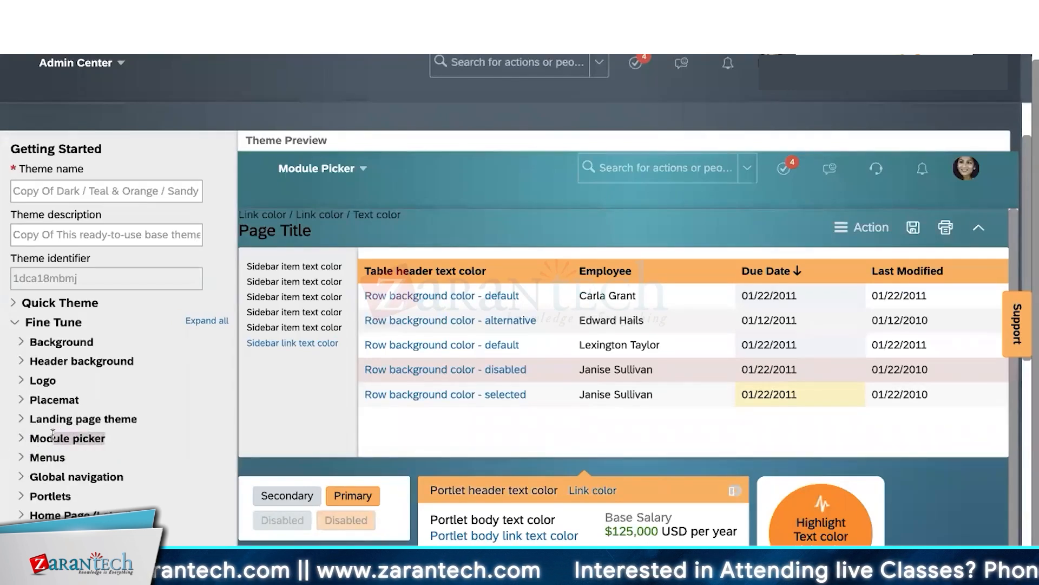
- Set the Module picker default label text colour to yellow #D3EB1E
click(359, 177)
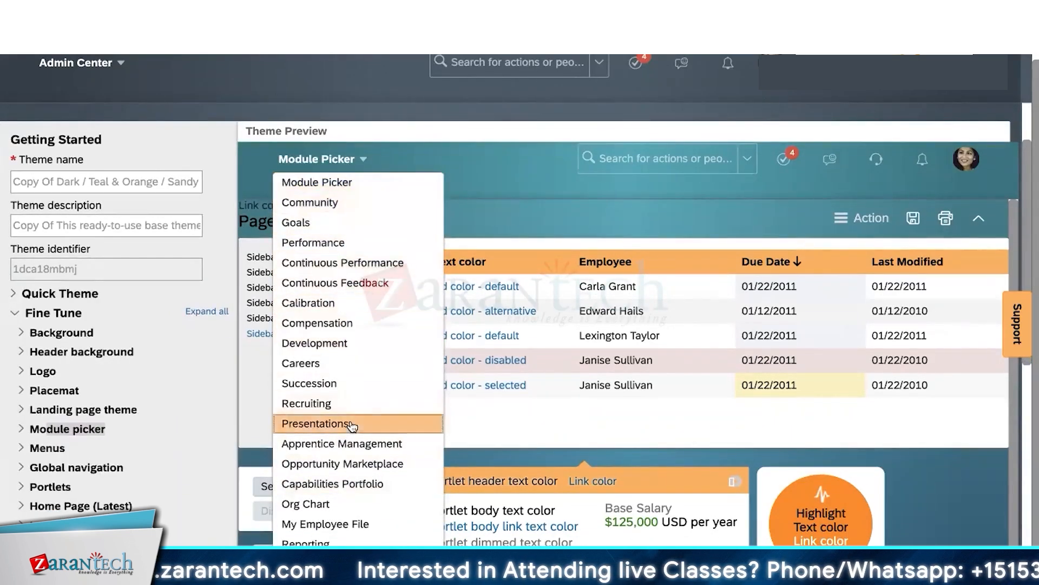
click(503, 221)
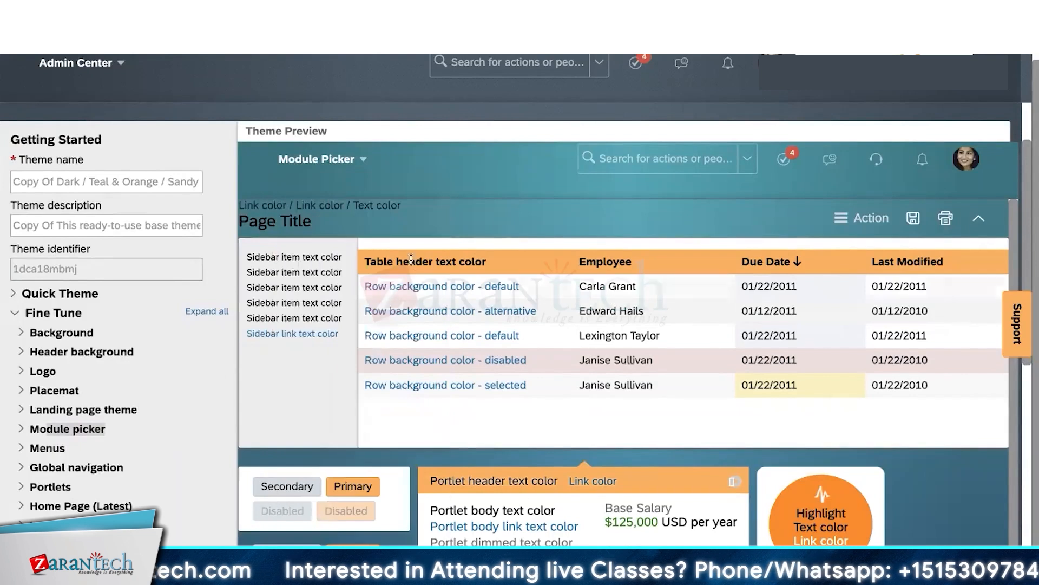
click(24, 431)
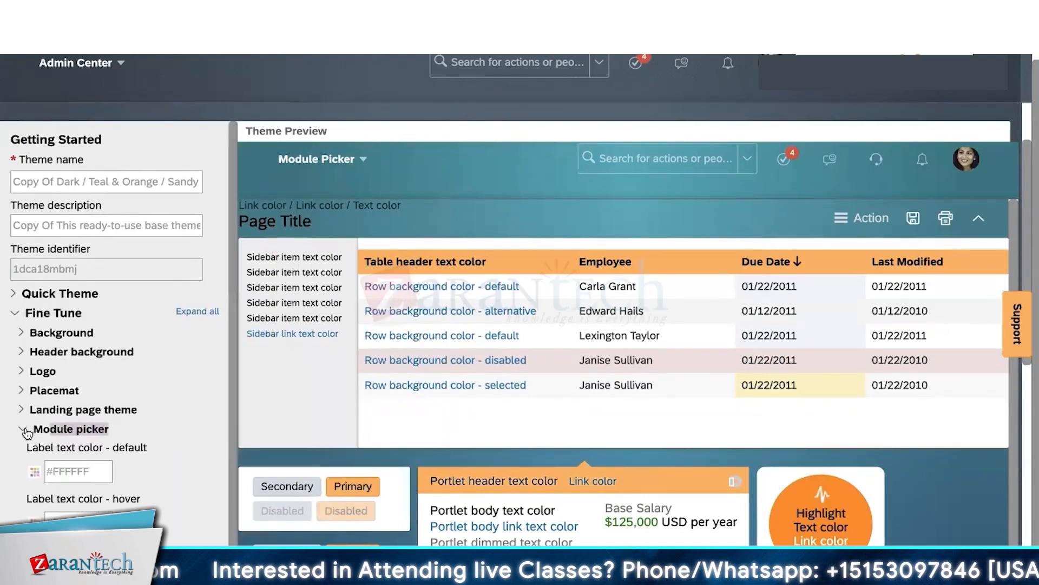
click(169, 450)
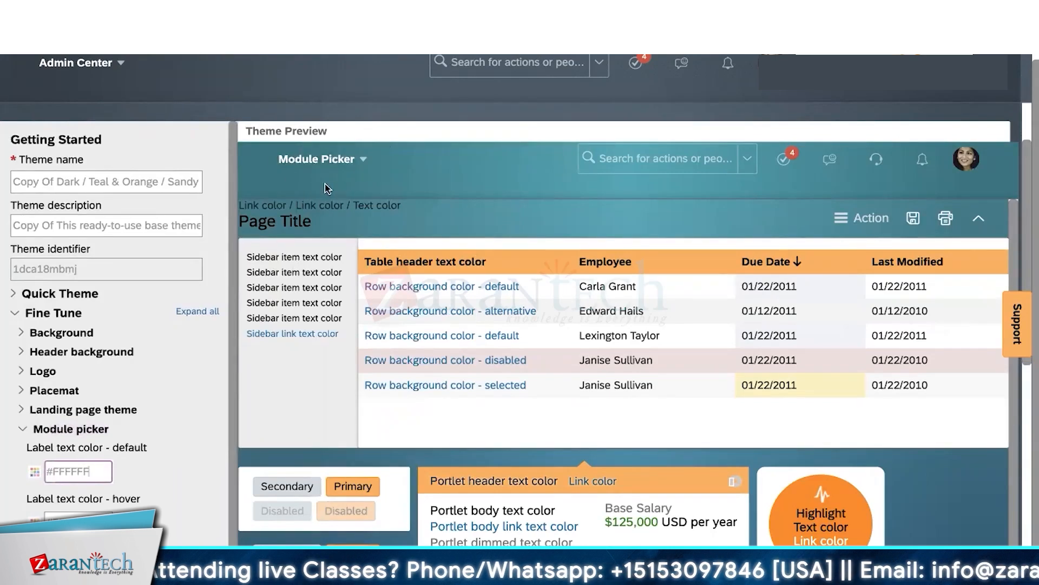
click(34, 473)
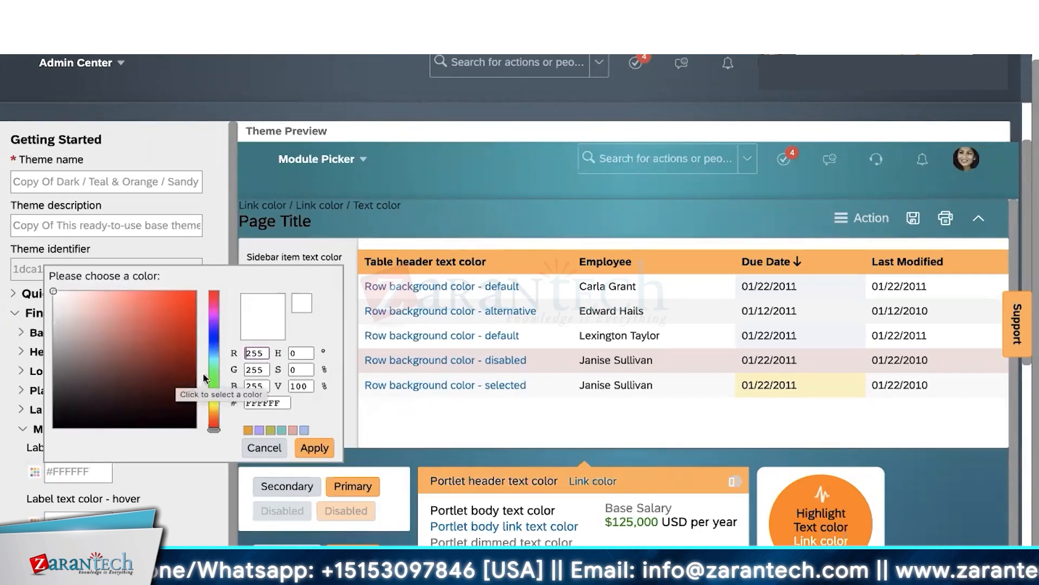
click(215, 404)
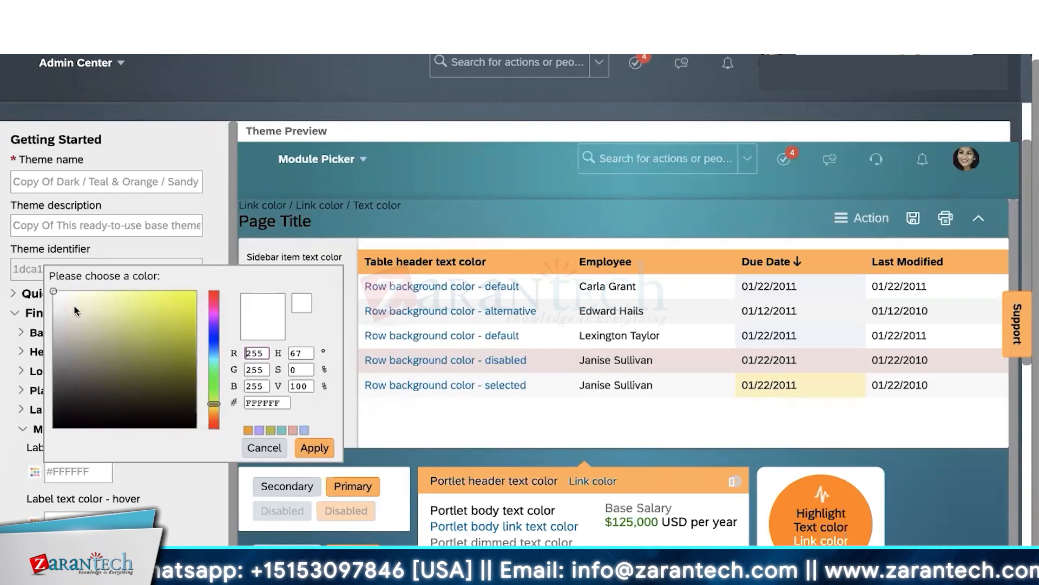
click(185, 304)
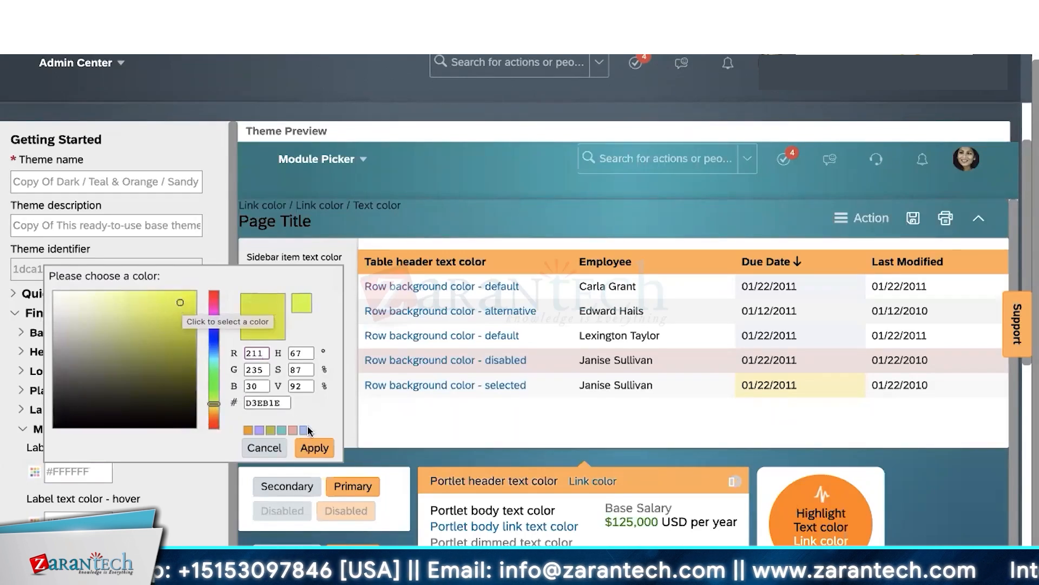
click(315, 447)
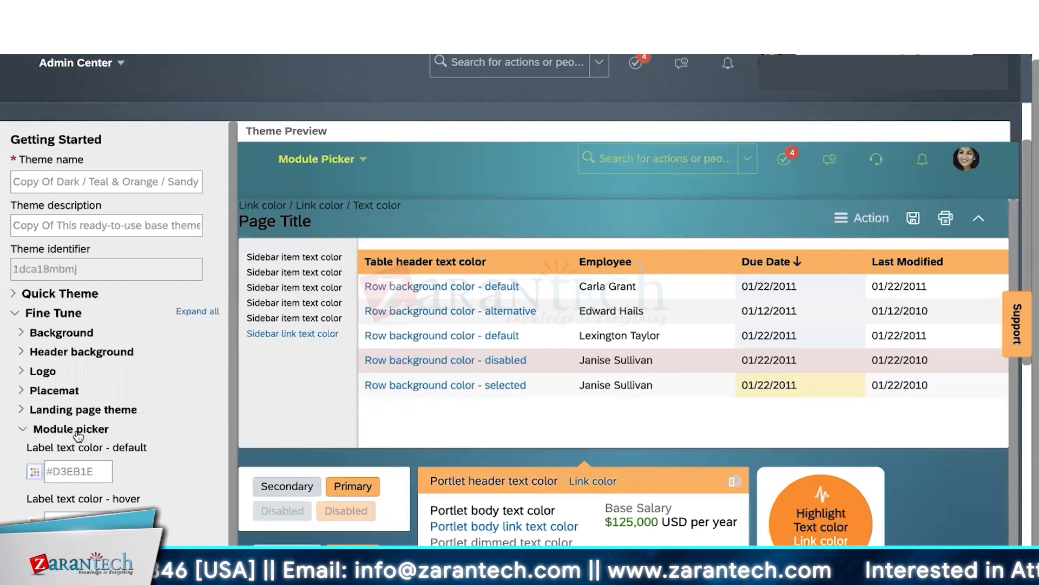
- Give the Module picker label a red hover colour and collapse its settings
drag(26, 447, 166, 450)
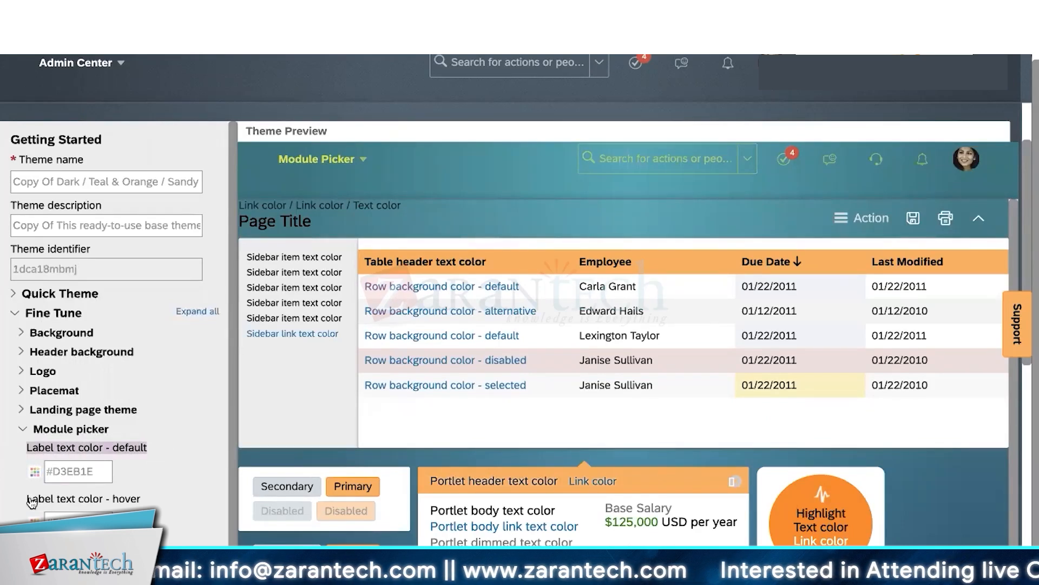
drag(31, 502, 151, 501)
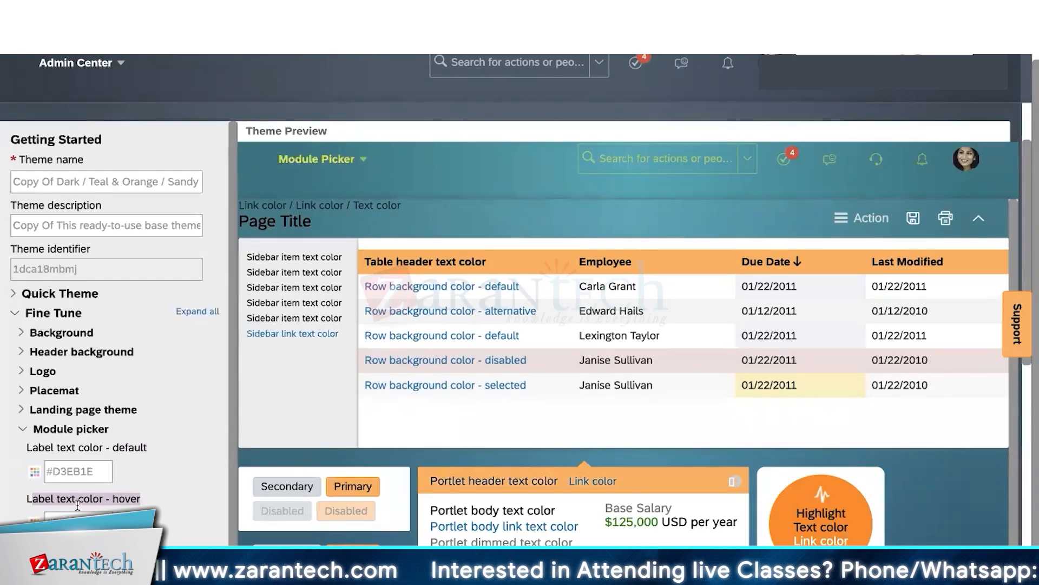
click(35, 522)
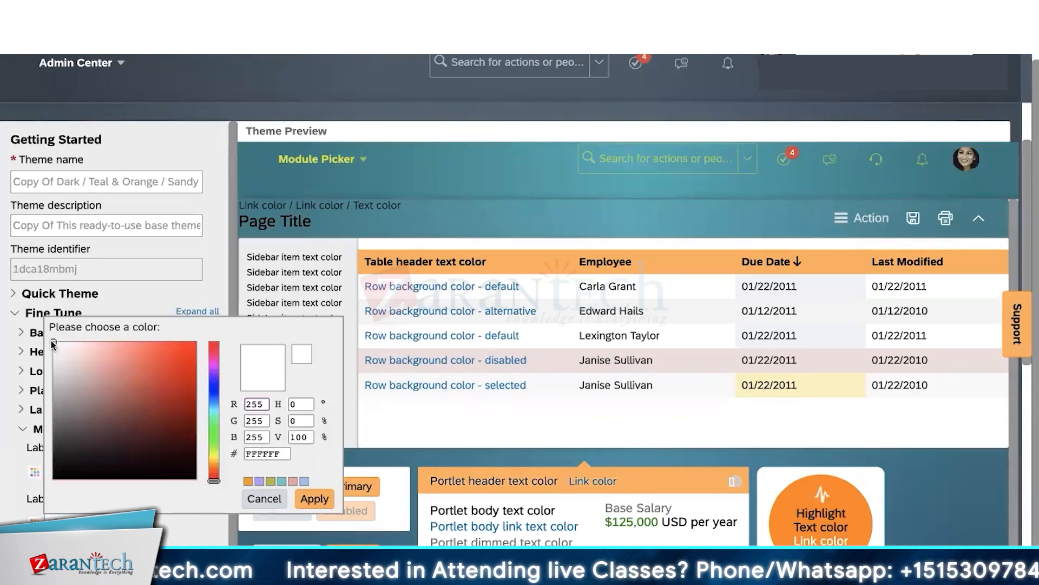
drag(53, 345, 172, 361)
click(315, 499)
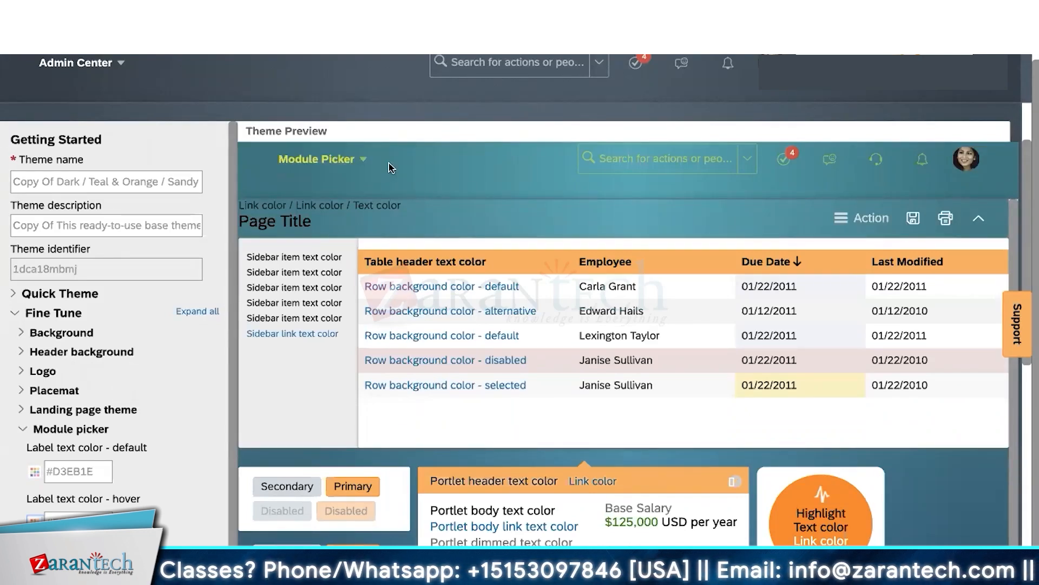
click(82, 429)
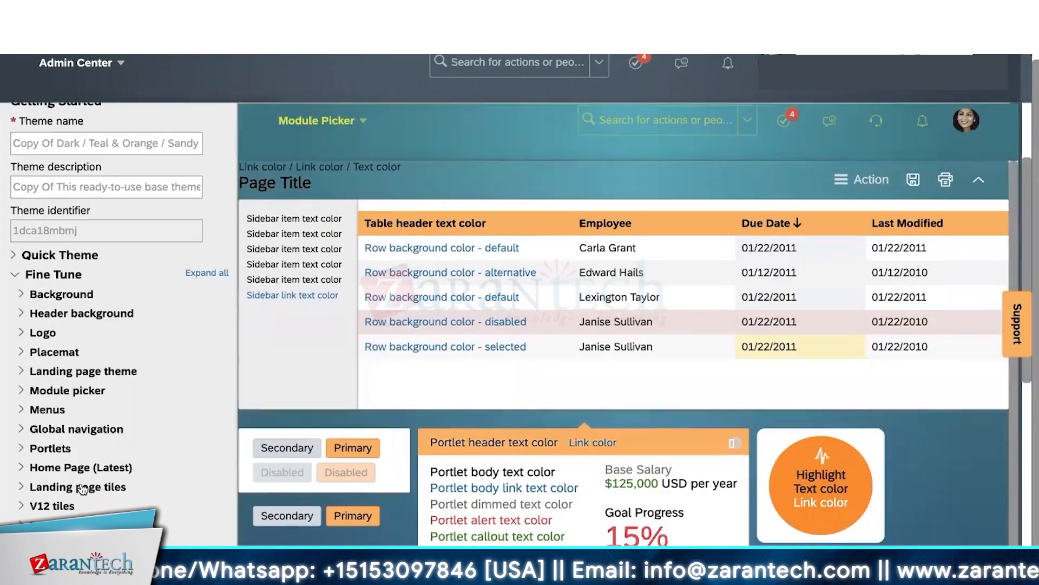
- Scroll the theme preview to the buttons and expand Primary buttons in the Fine Tune list
scroll(65, 487, down, 1)
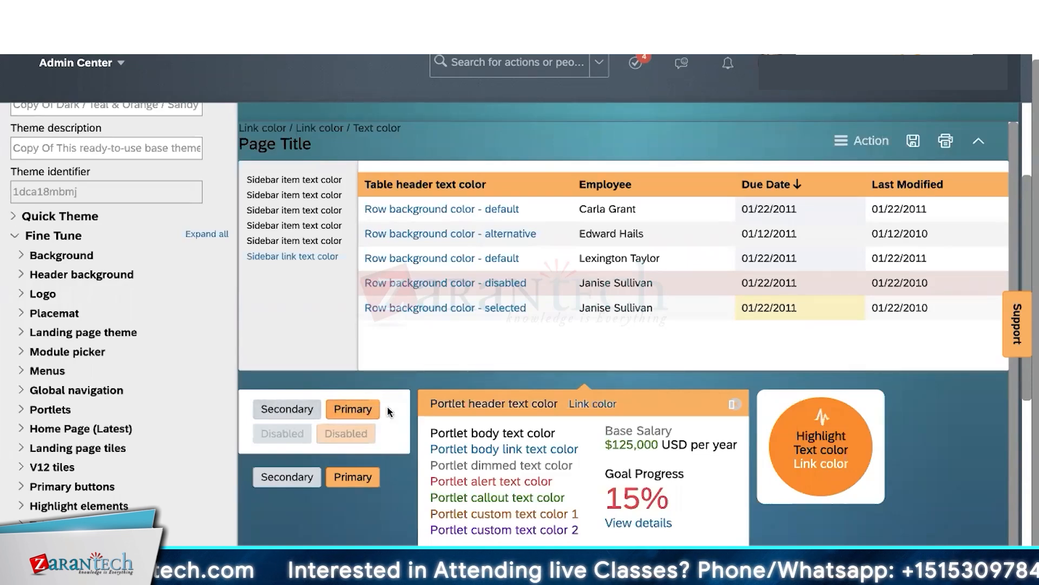
scroll(513, 228, up, 1)
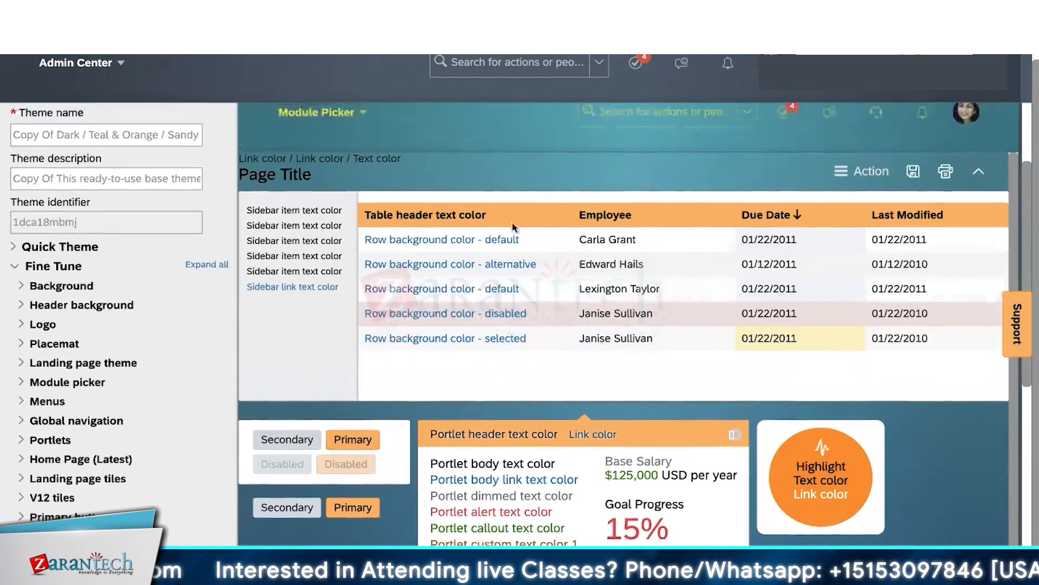
scroll(422, 347, down, 1)
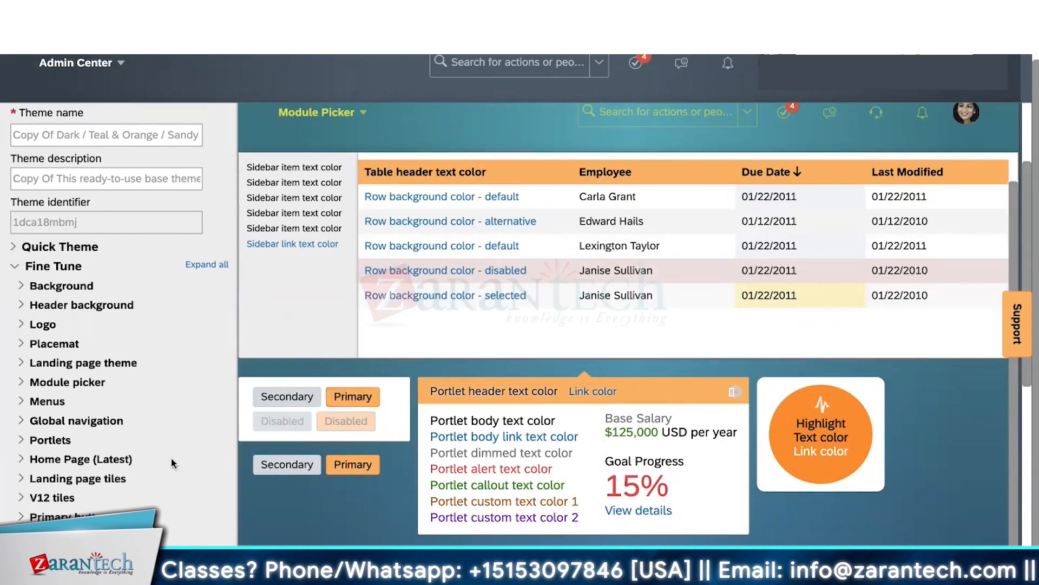
click(31, 517)
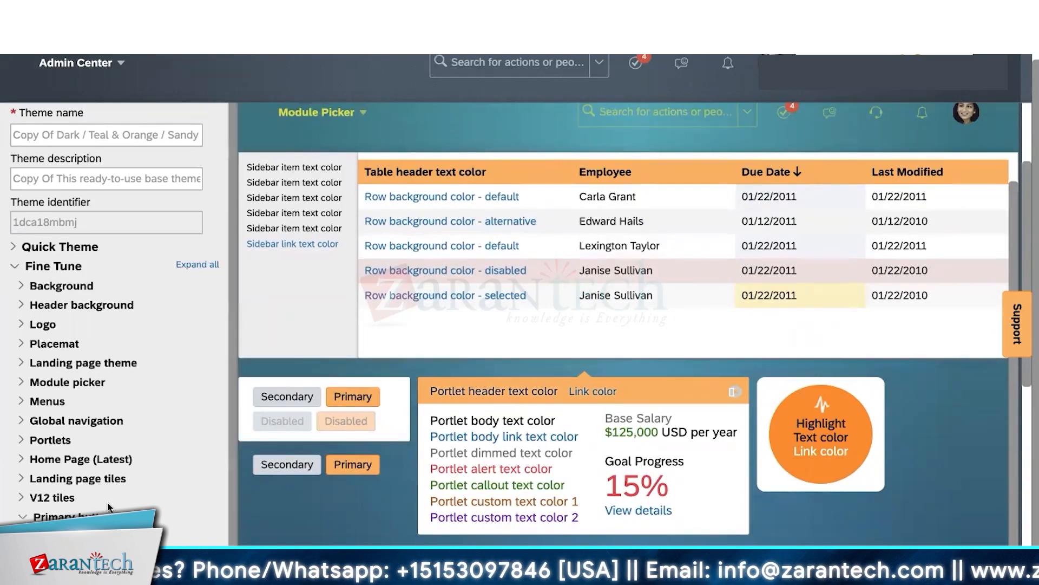
scroll(109, 508, down, 1)
- Set the primary button text colour to #F5F1F1 and the hover text colour to purple #D422E8
click(33, 501)
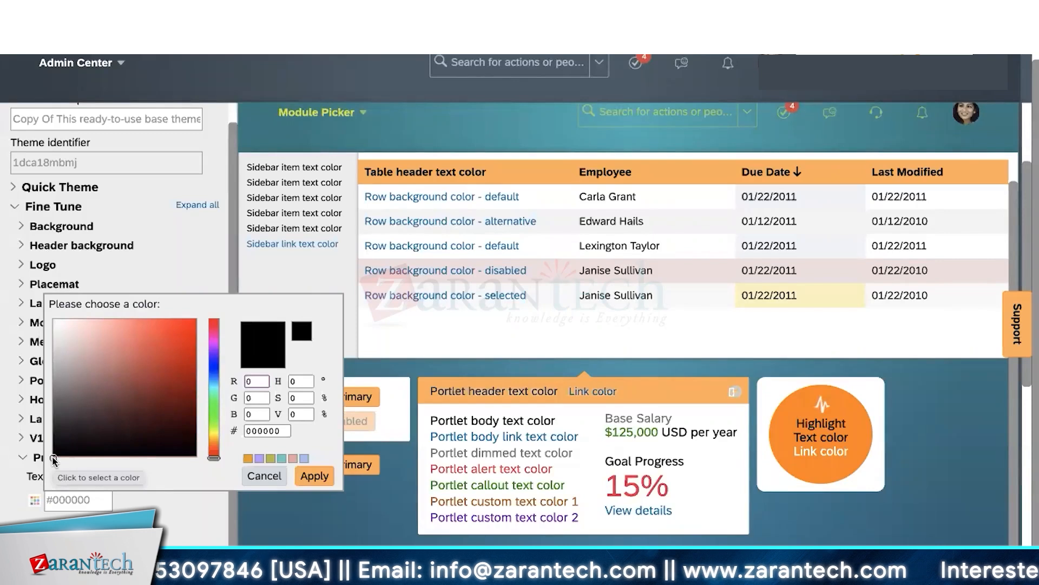
drag(53, 460, 55, 325)
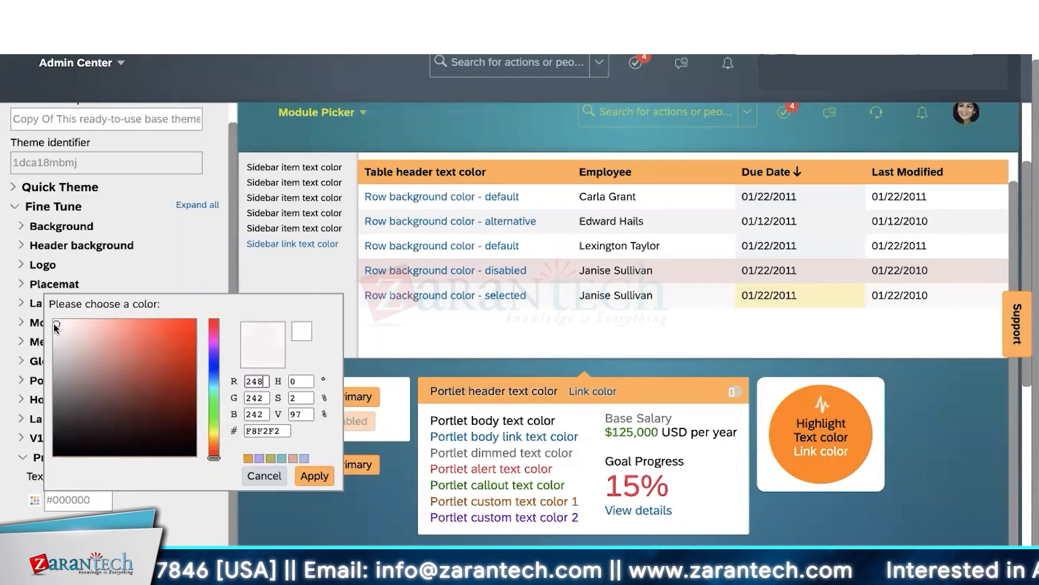
click(321, 476)
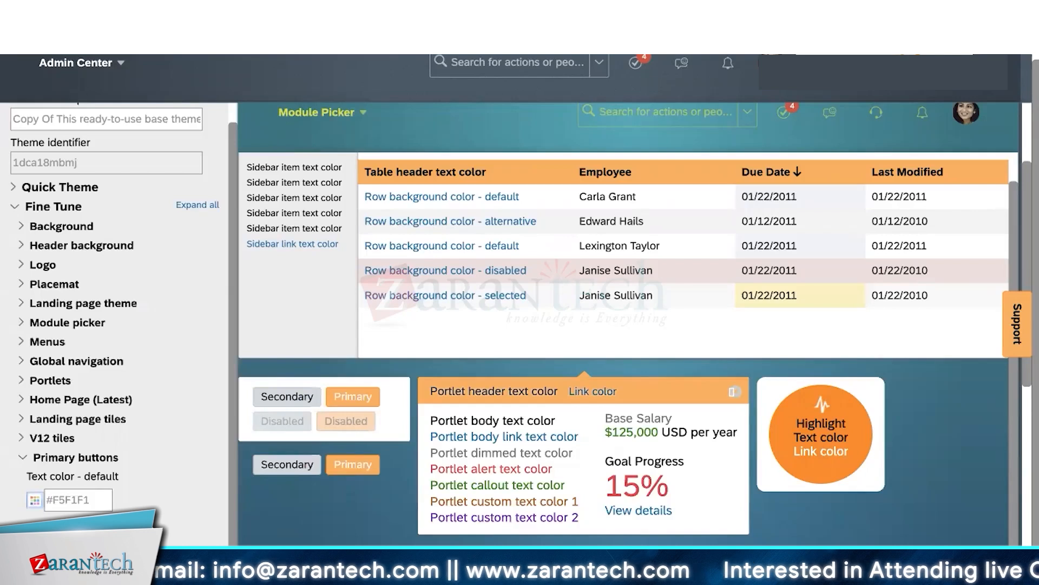
click(34, 500)
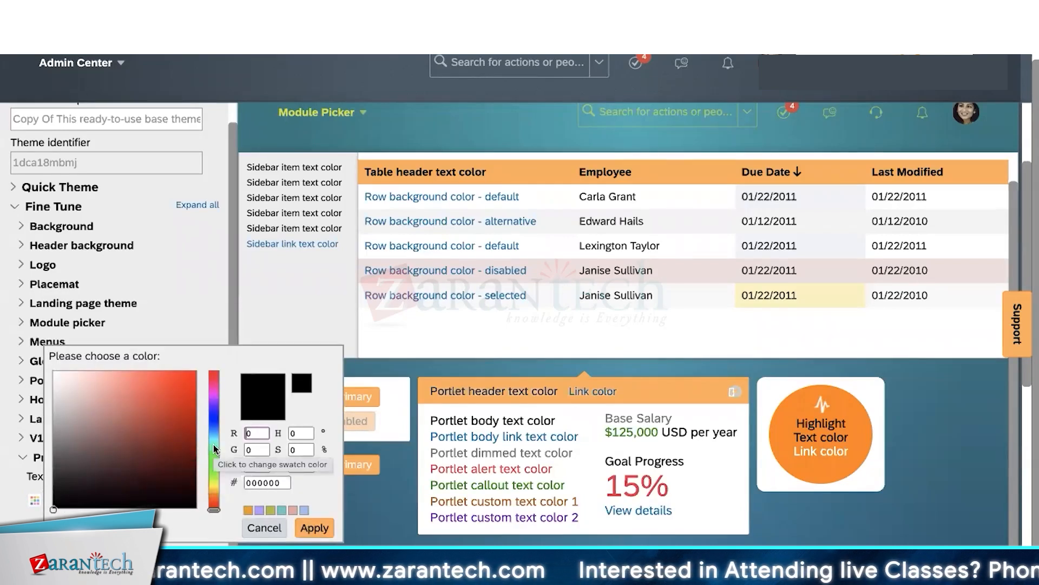
click(213, 395)
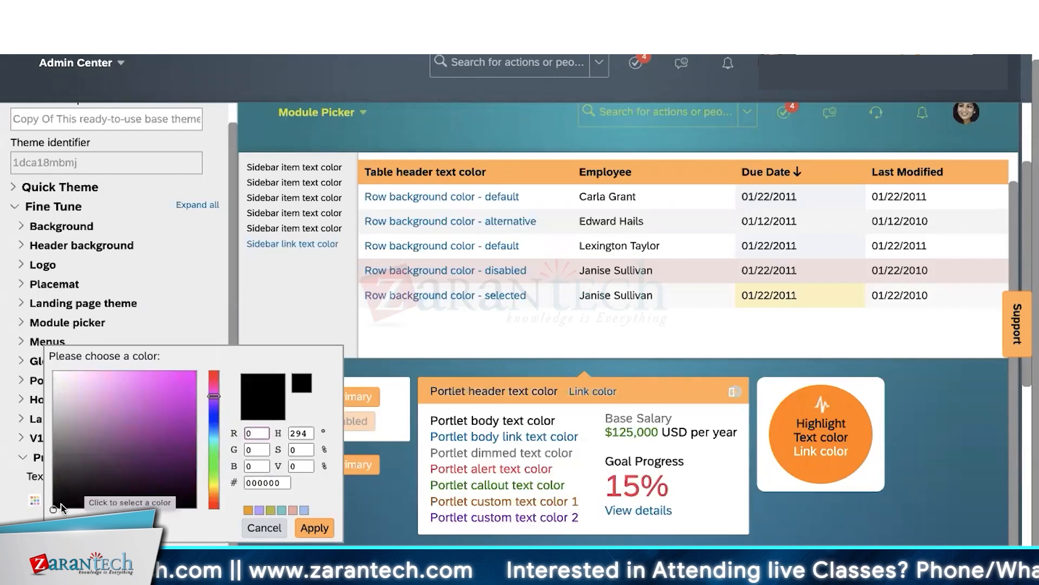
drag(53, 510, 176, 384)
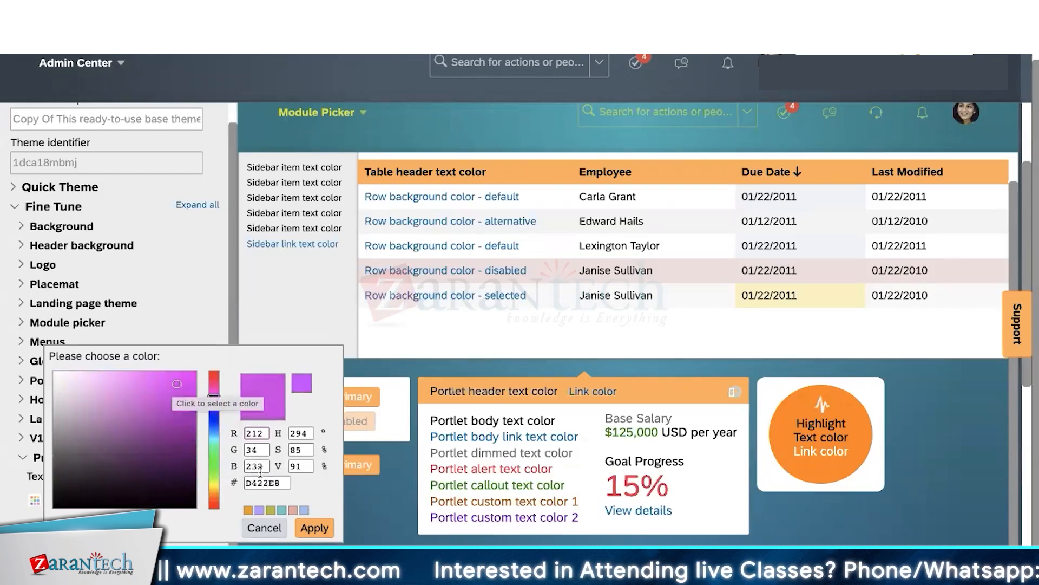
click(264, 528)
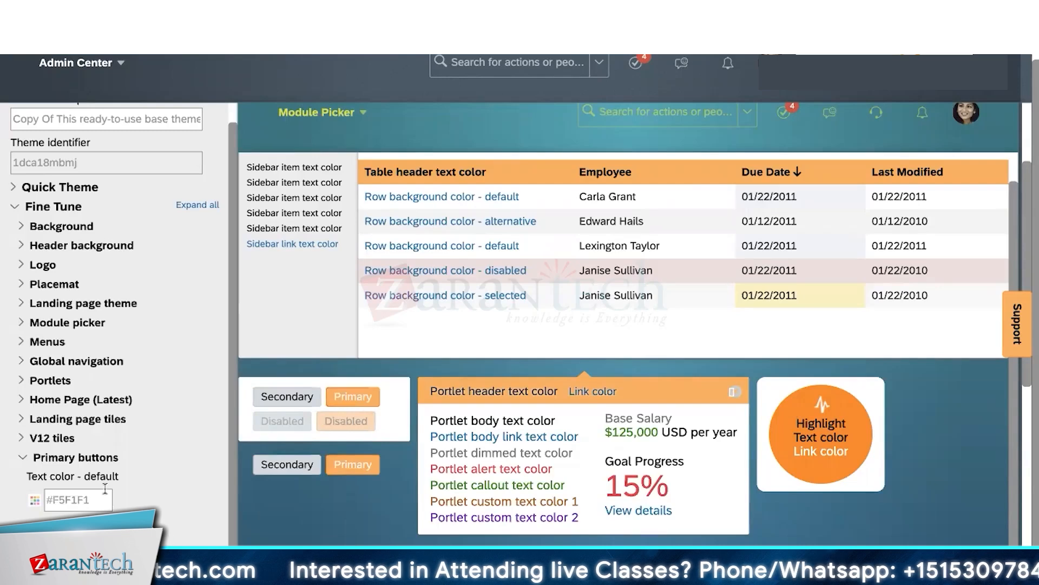
- Set the primary button background to #38E4E1 and hover background to #190EF8, then collapse Primary buttons
scroll(119, 311, down, 5)
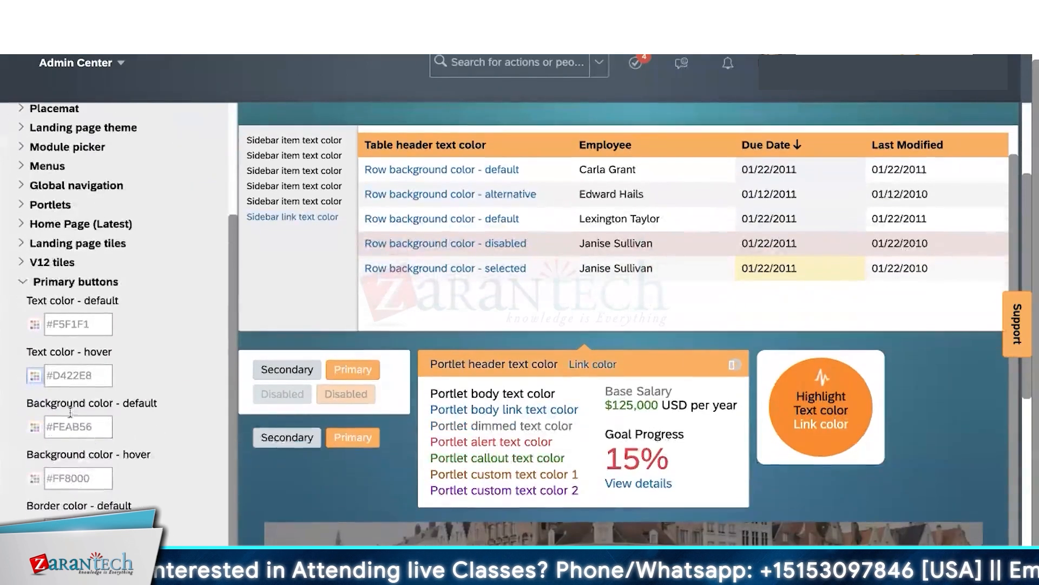
click(34, 427)
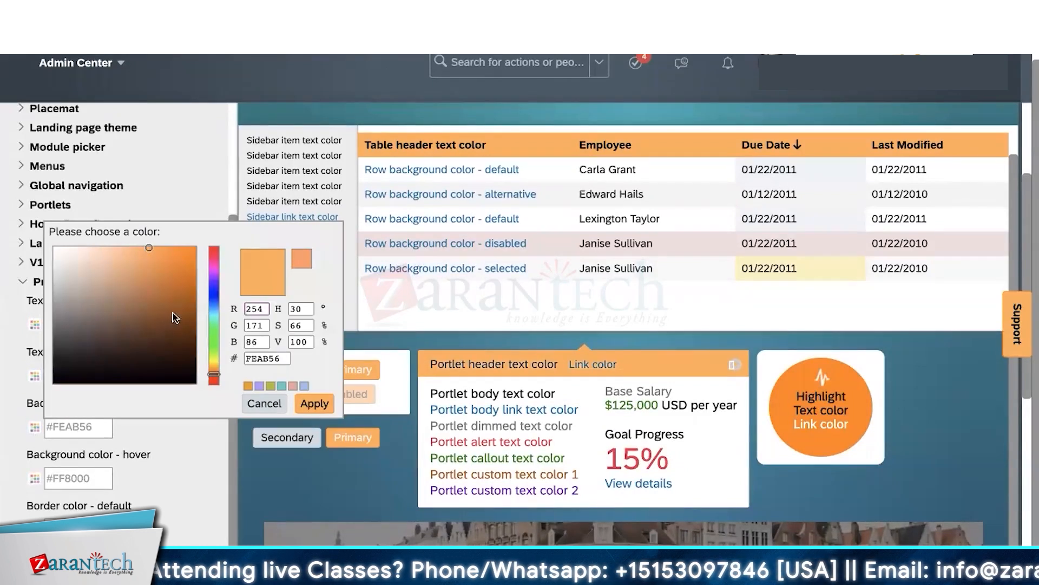
click(214, 315)
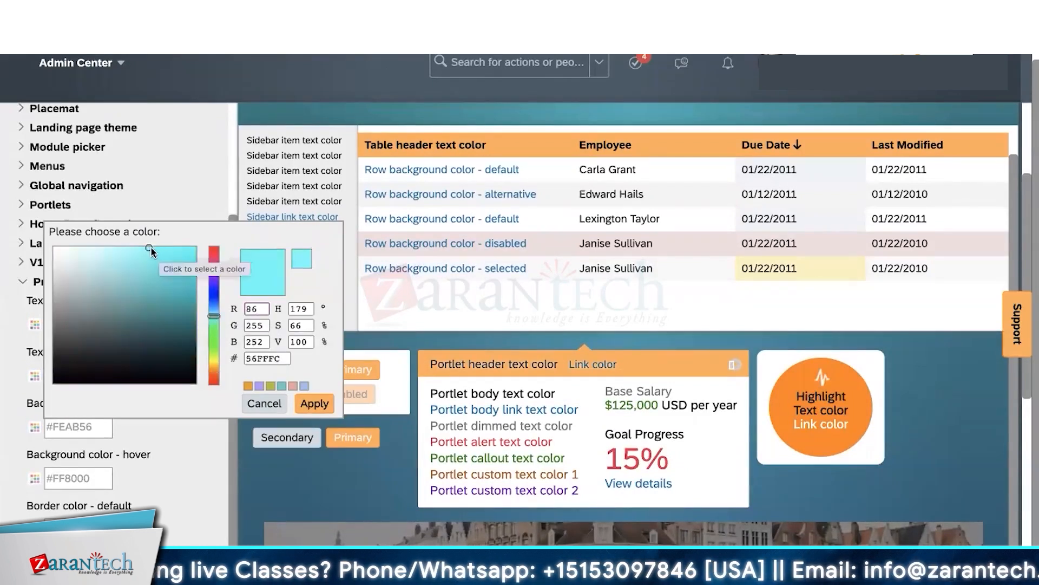
click(165, 261)
click(304, 397)
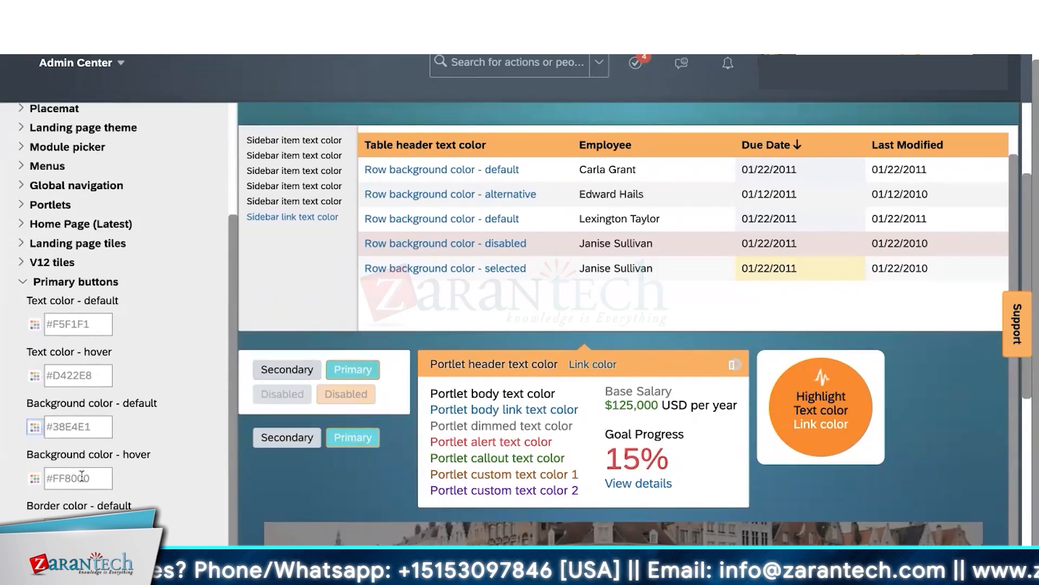
click(34, 478)
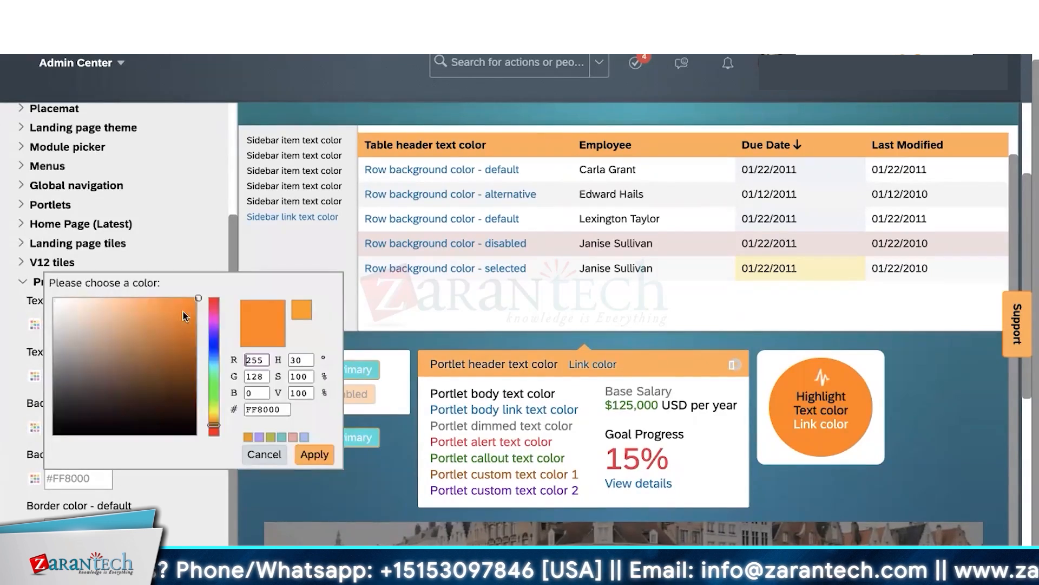
click(214, 342)
drag(195, 300, 189, 302)
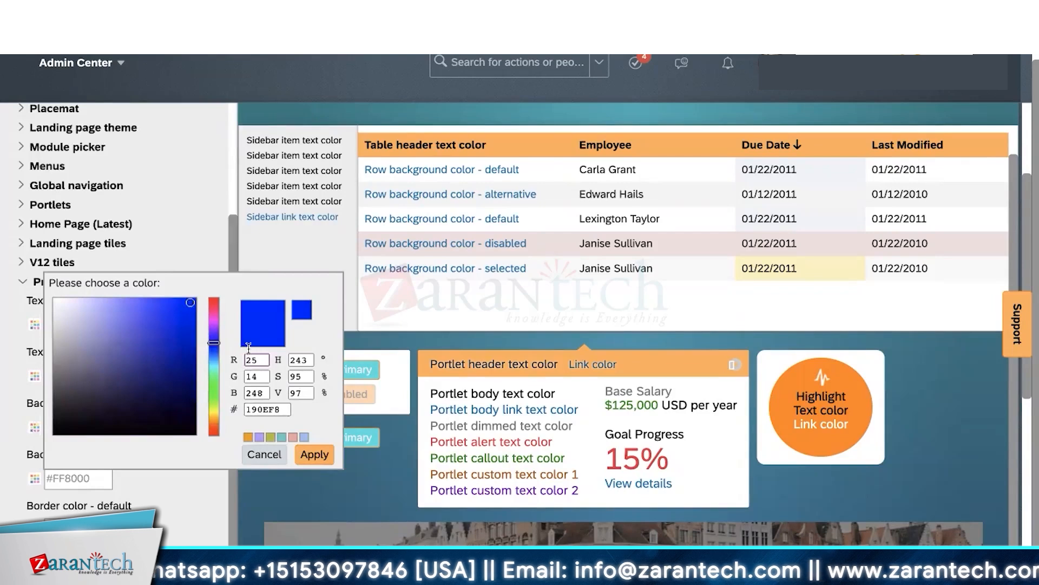
click(314, 455)
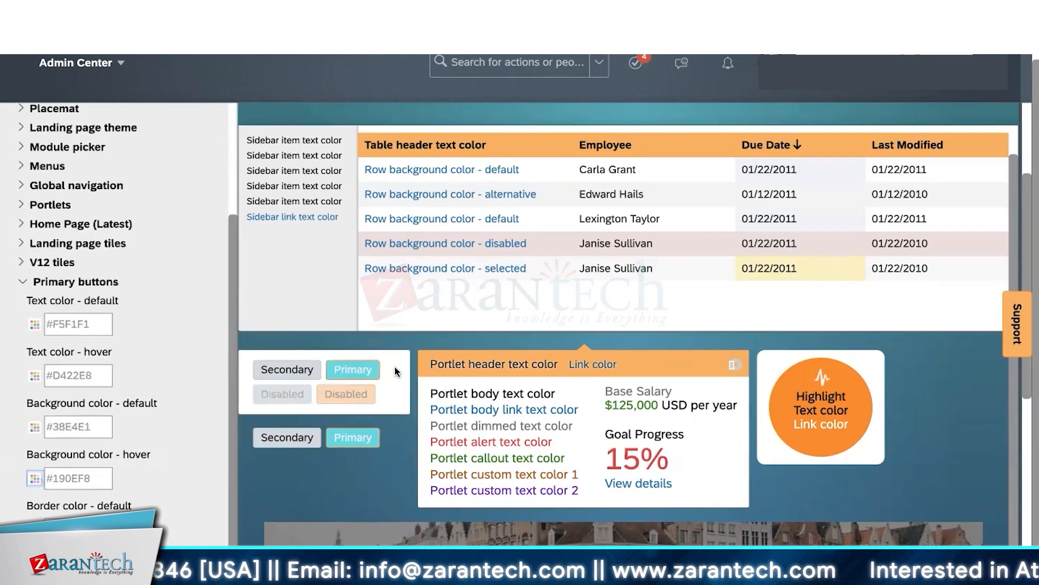
click(20, 282)
scroll(93, 195, up, 3)
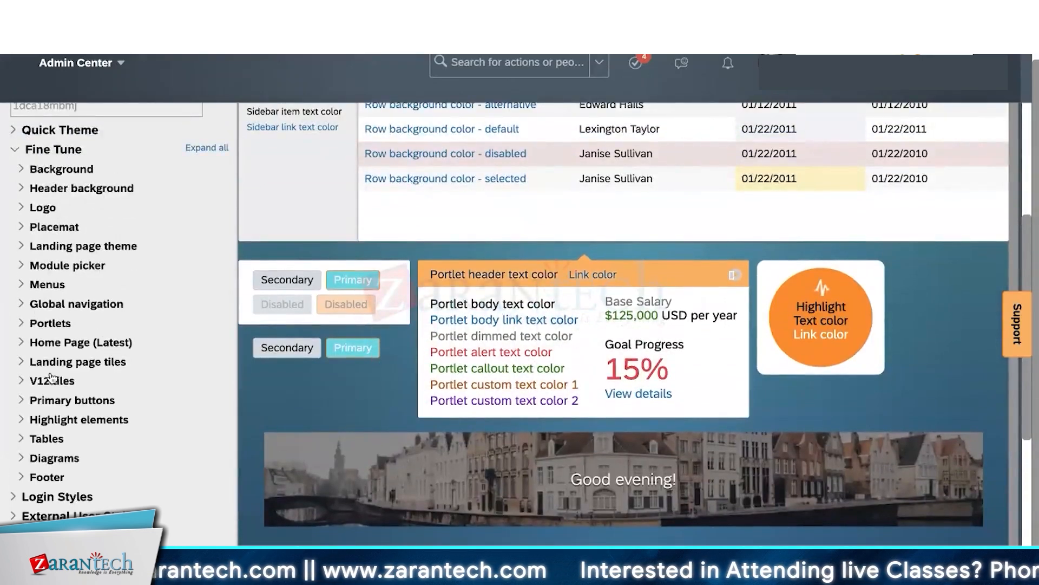
scroll(340, 313, up, 1)
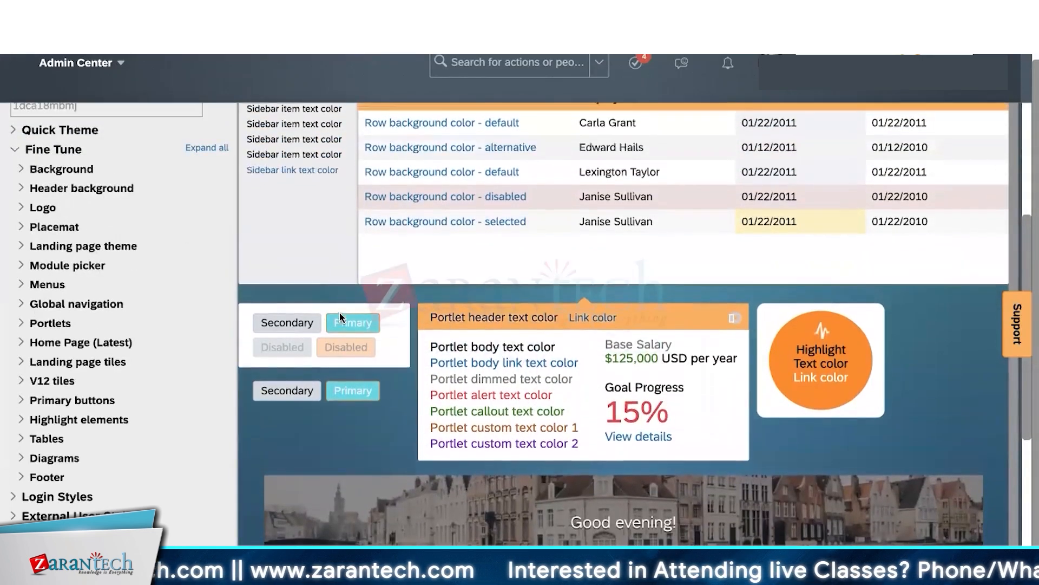
scroll(340, 313, up, 2)
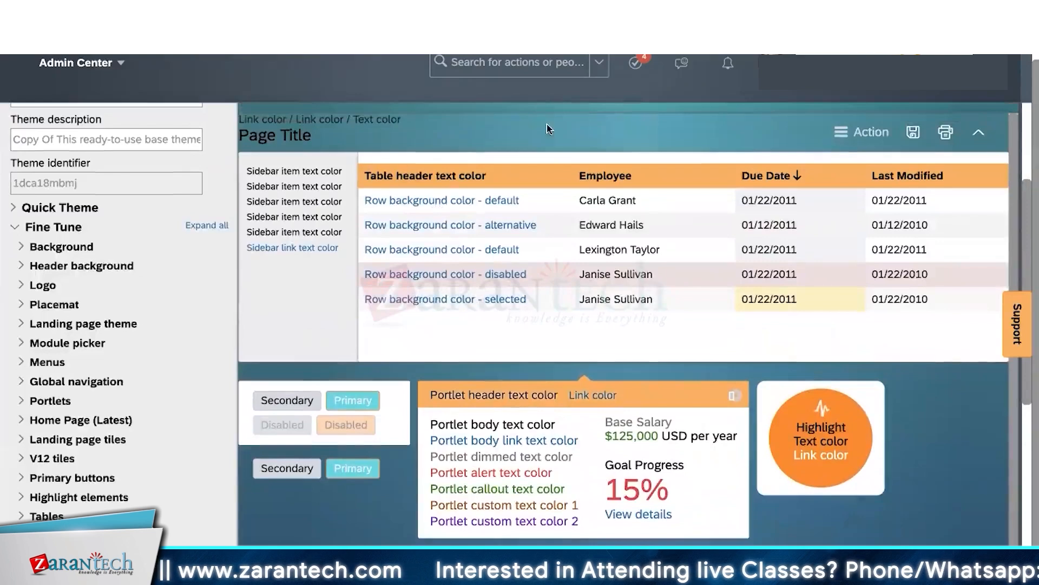
scroll(553, 190, up, 1)
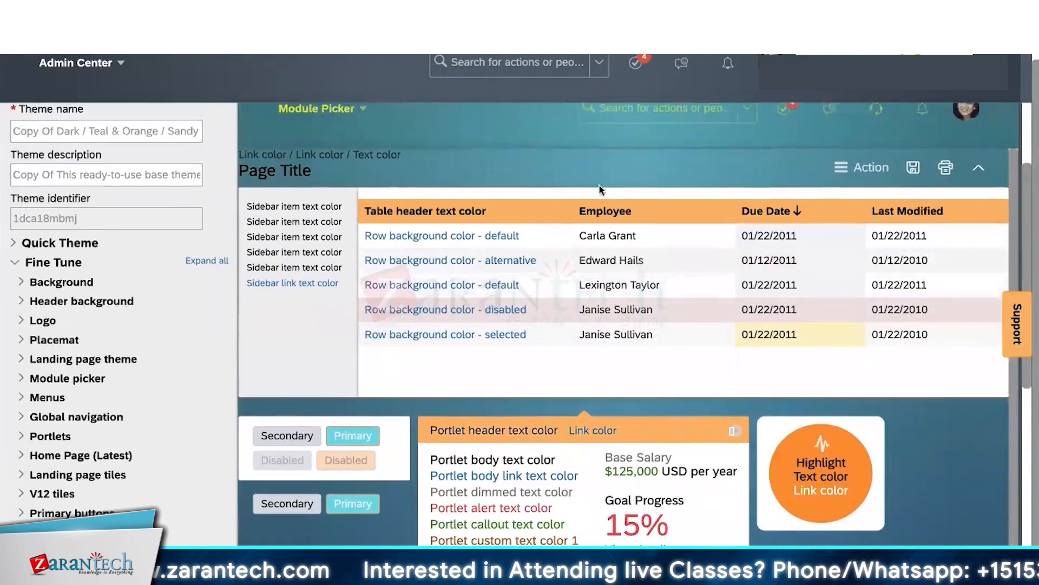
scroll(600, 188, up, 1)
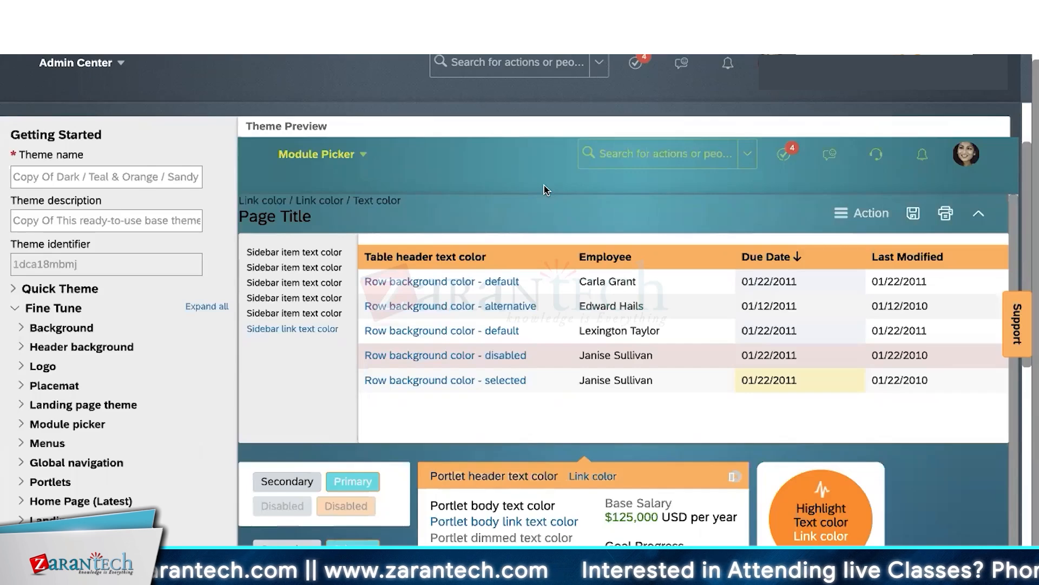
scroll(544, 215, down, 2)
scroll(544, 216, up, 2)
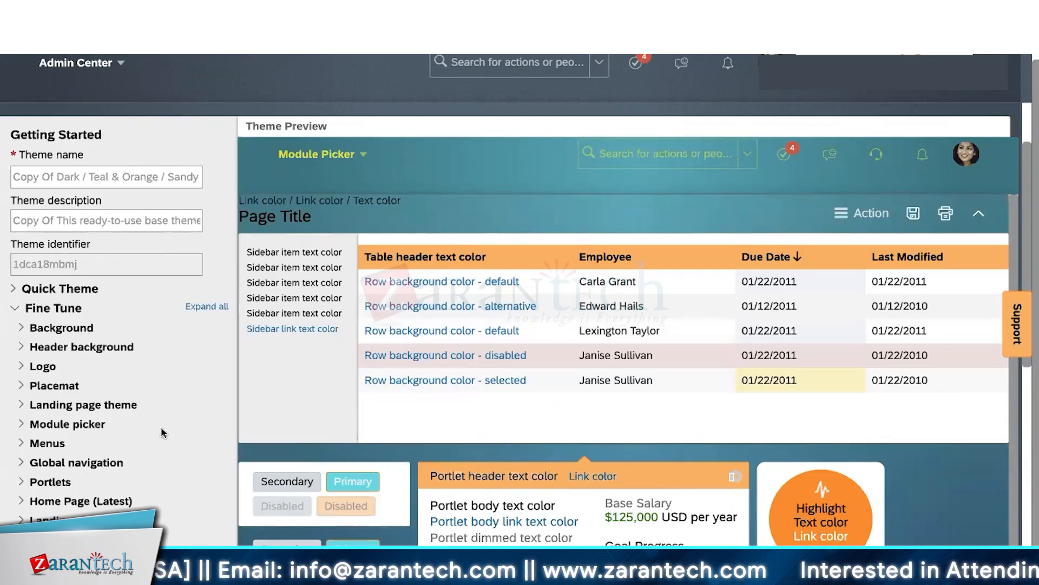
scroll(203, 442, down, 7)
- Save and confirm the edited theme, then mark Copy Of Dark / Teal & Orange / Sandy as Default
scroll(203, 445, down, 2)
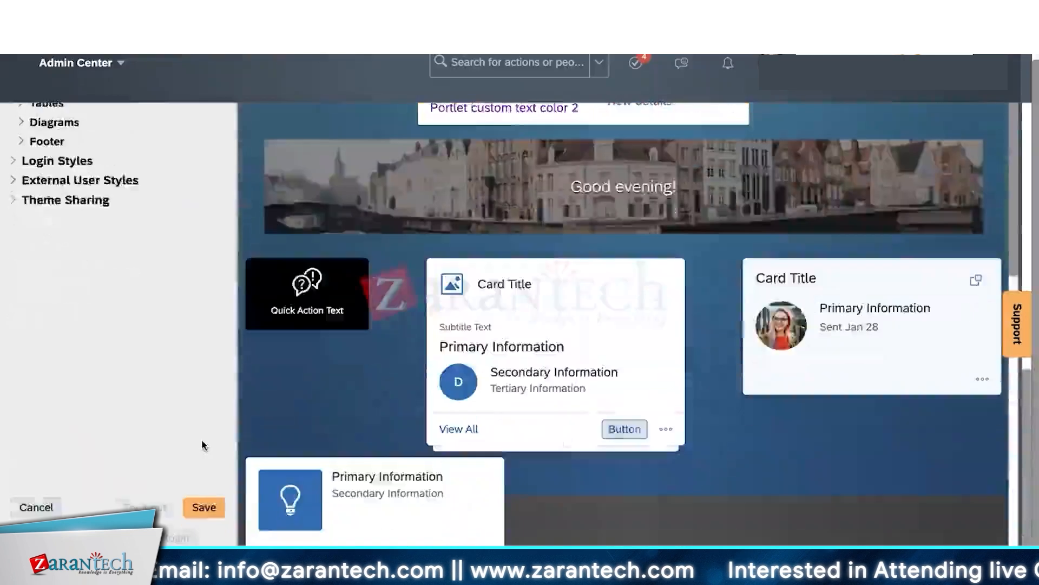
click(204, 508)
click(720, 438)
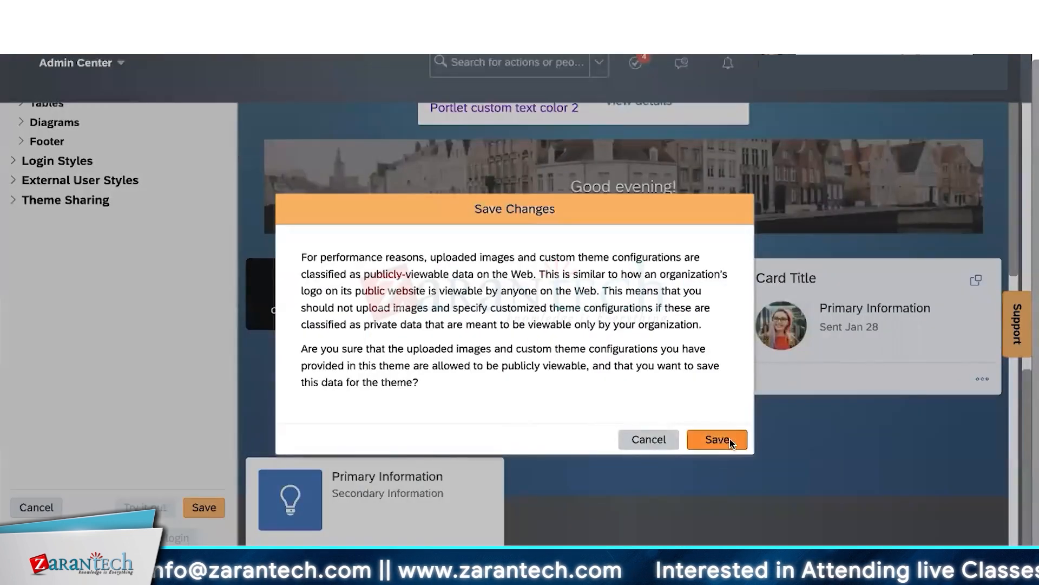
scroll(432, 307, up, 9)
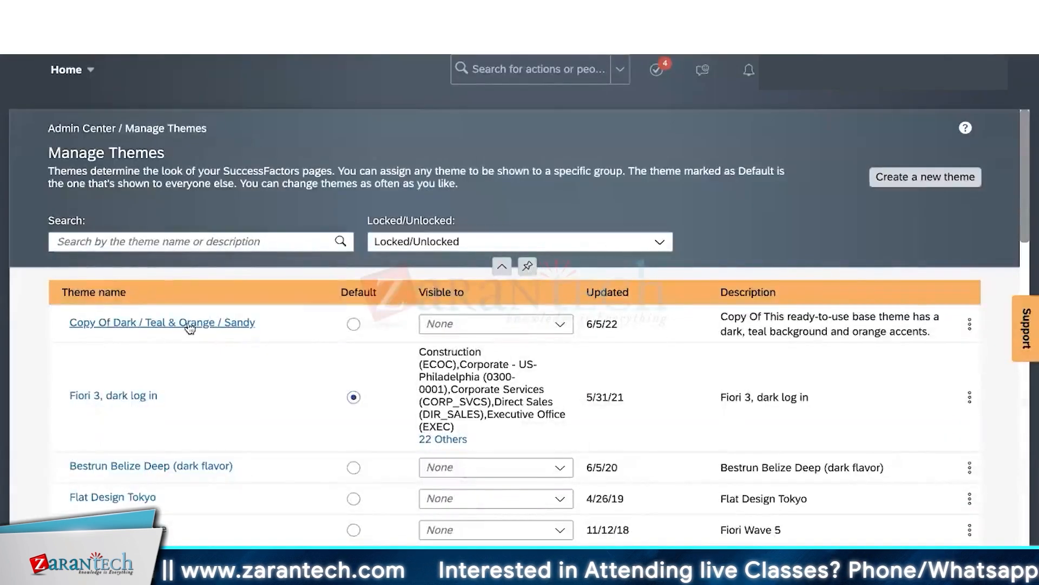
click(354, 324)
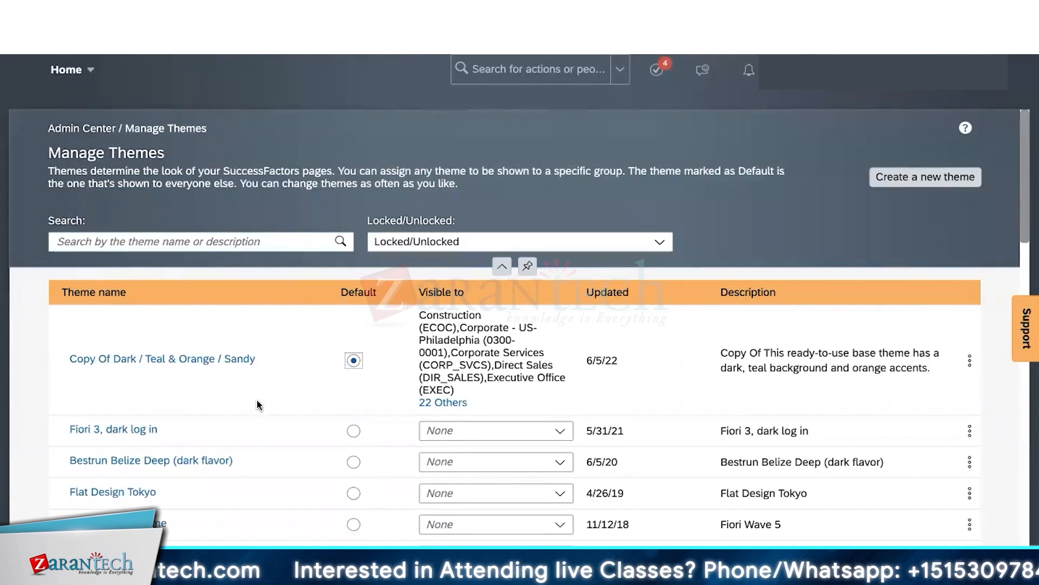
scroll(519, 472, down, 5)
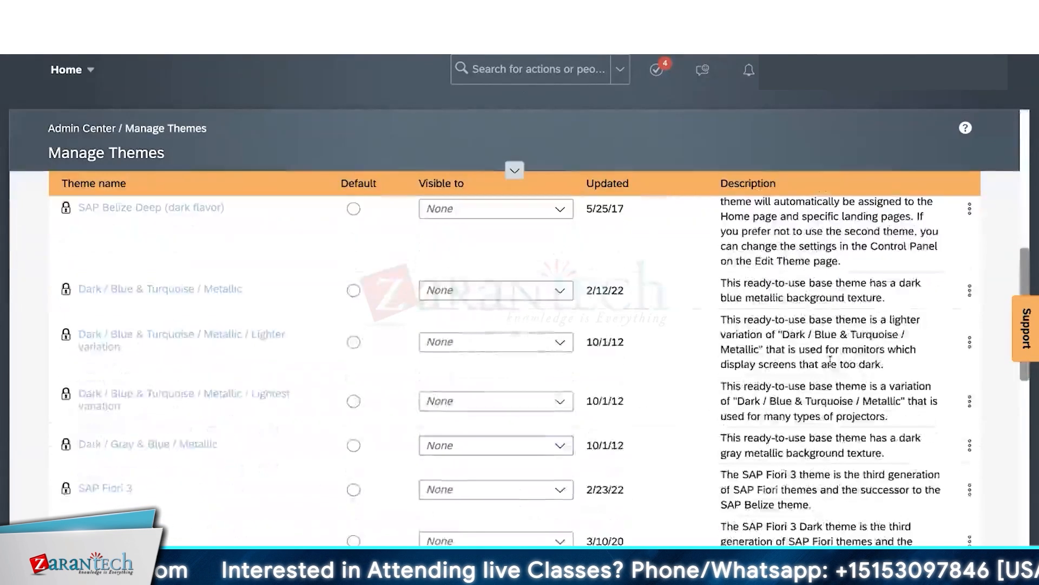
click(970, 290)
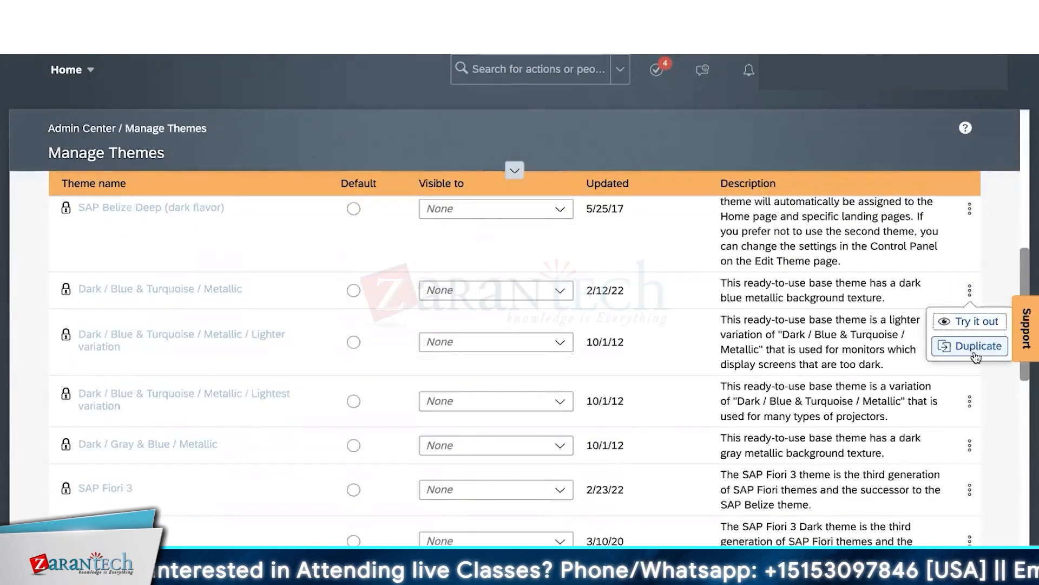
scroll(620, 315, up, 5)
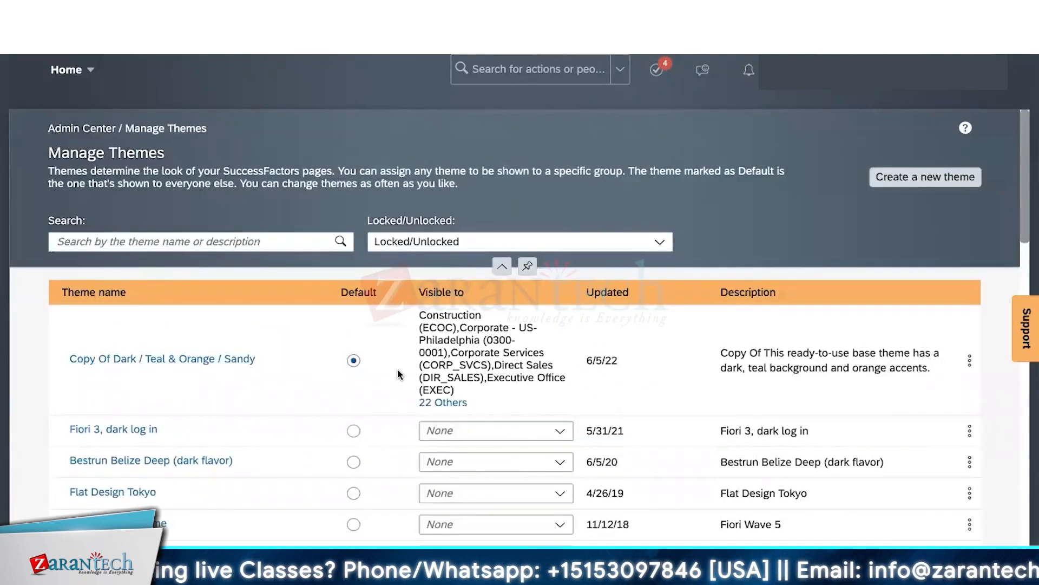
scroll(372, 423, down, 10)
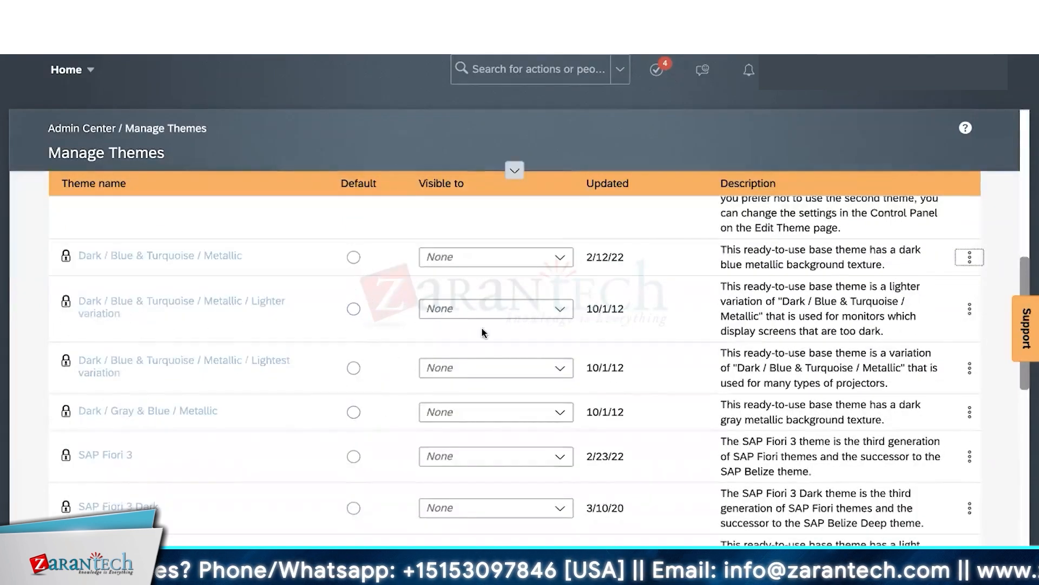
scroll(482, 328, up, 5)
scroll(481, 328, up, 3)
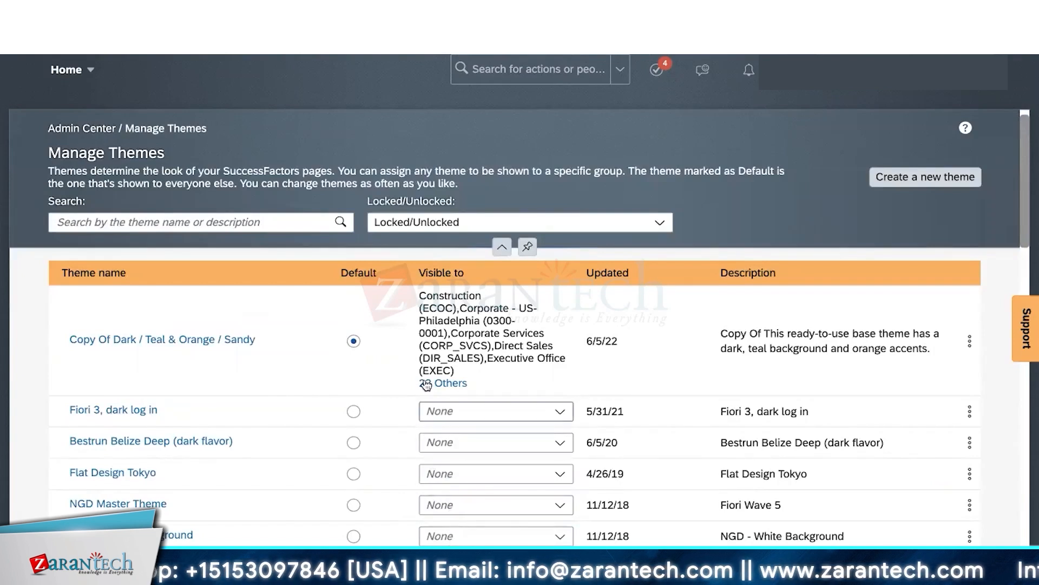
click(405, 347)
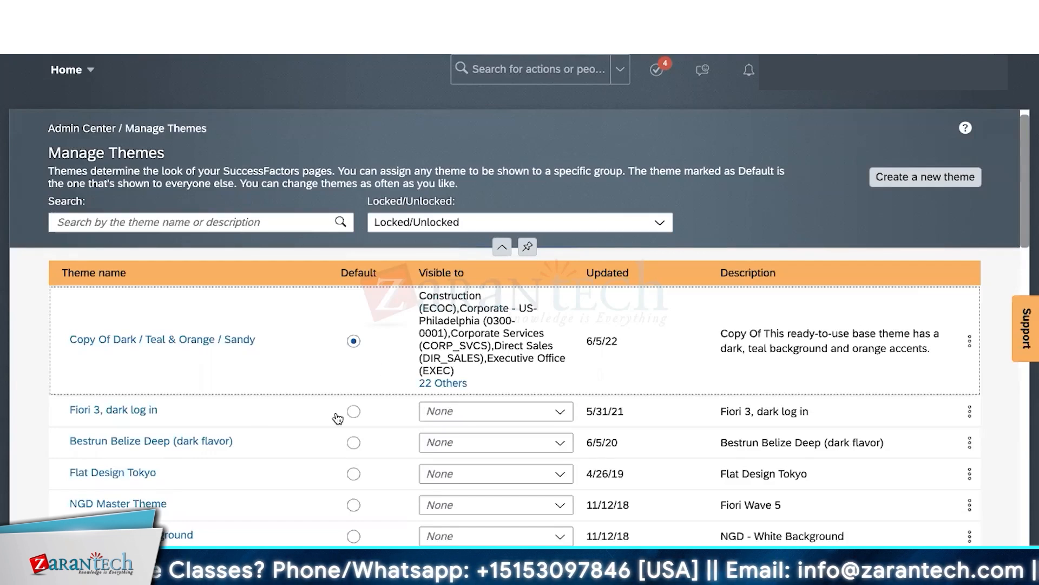
- Make Fiori 3, dark log in visible to Construction, Finance and Information Technology
click(560, 411)
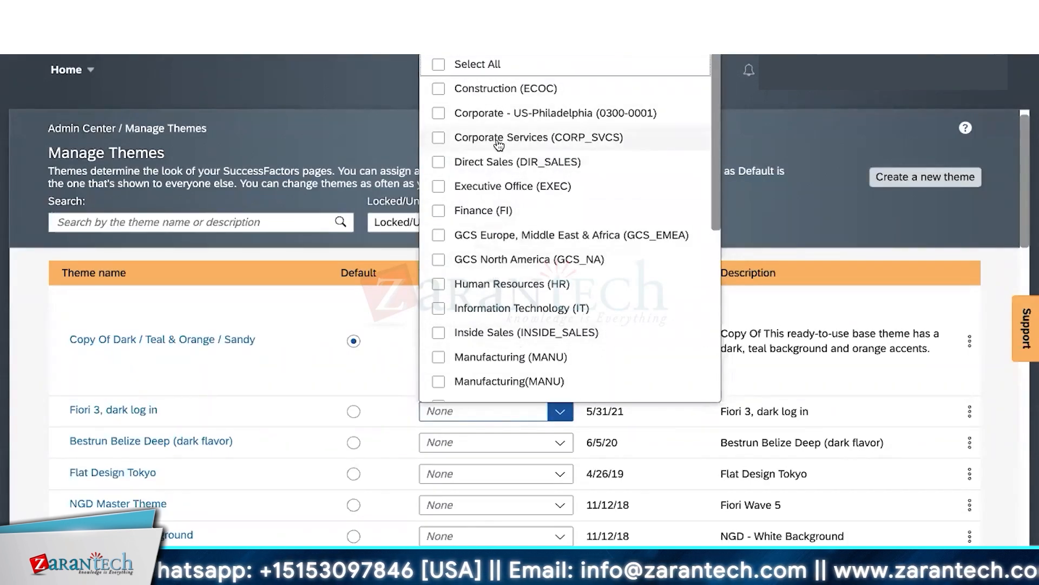
click(239, 404)
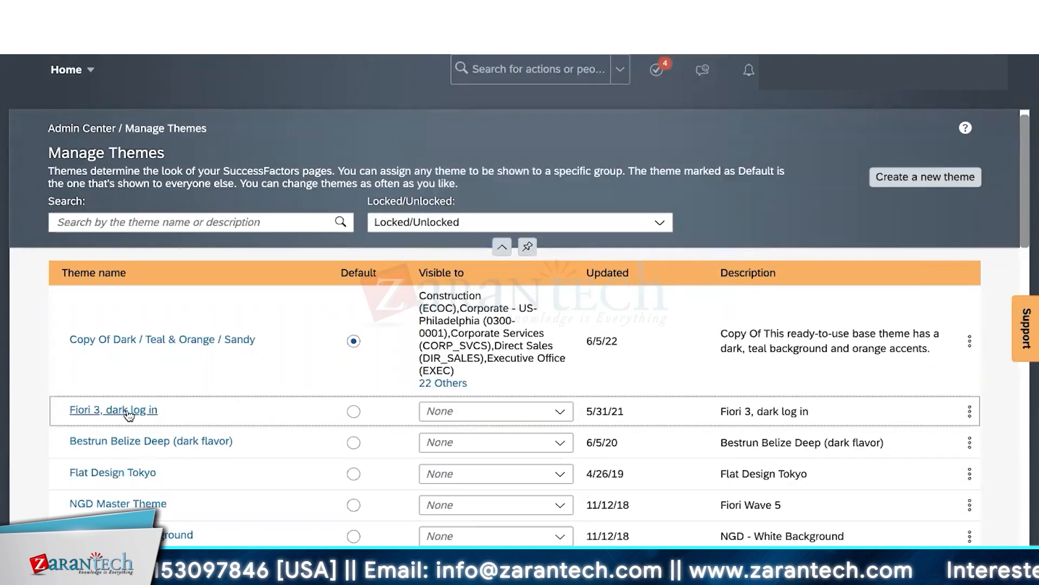
click(550, 416)
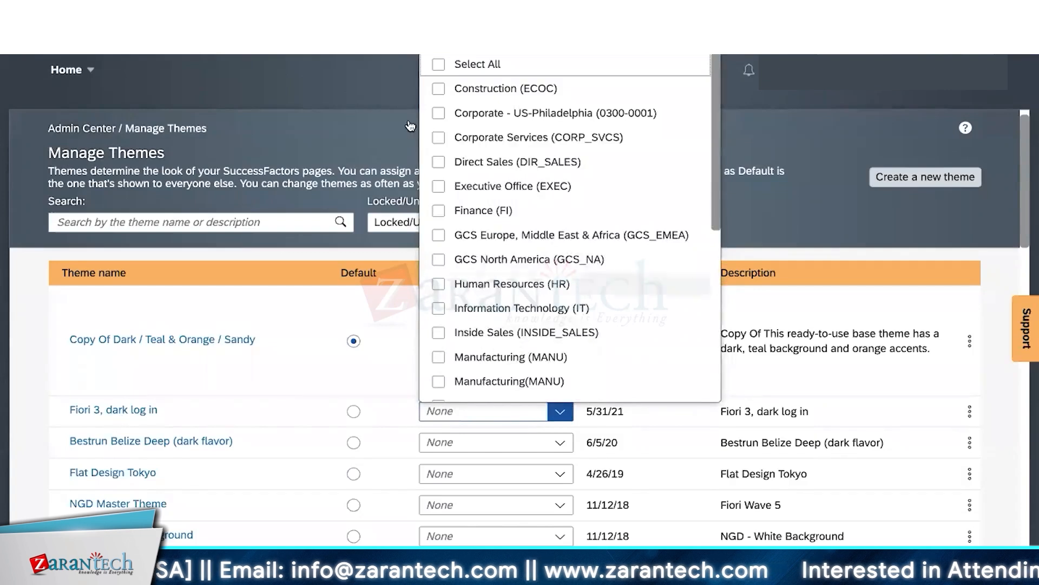
click(437, 92)
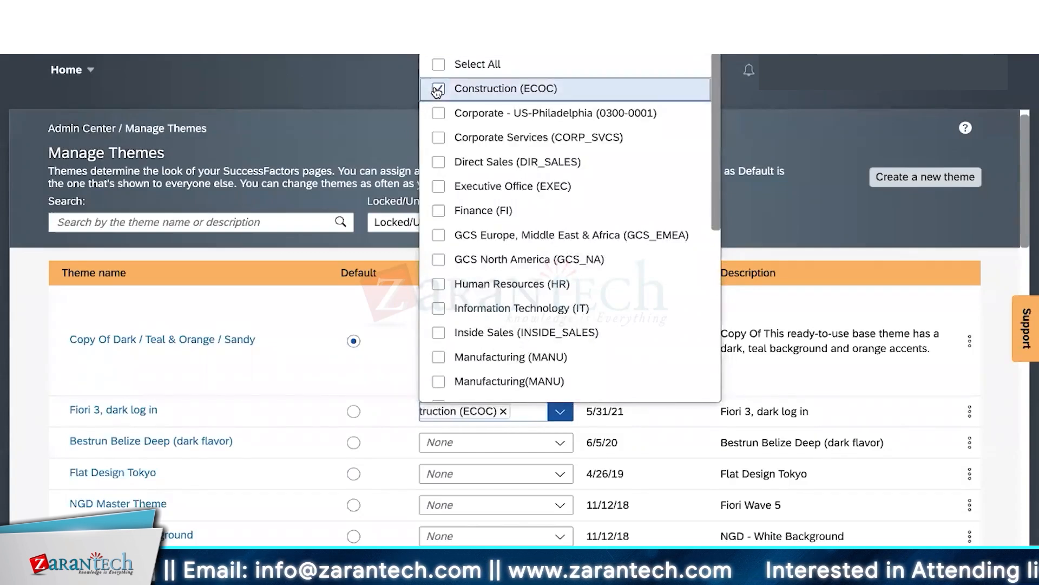
click(439, 211)
click(440, 310)
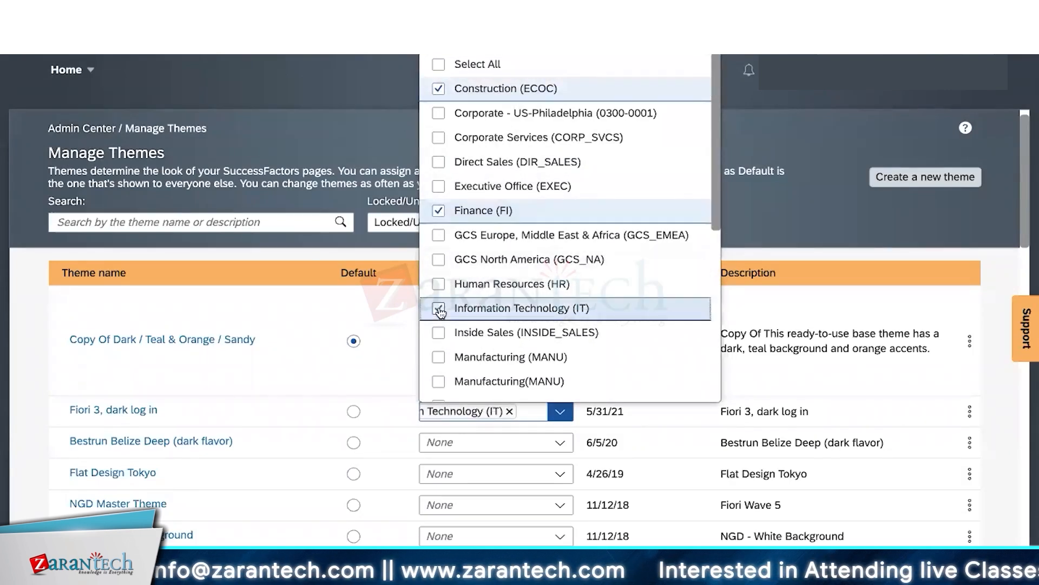
click(384, 317)
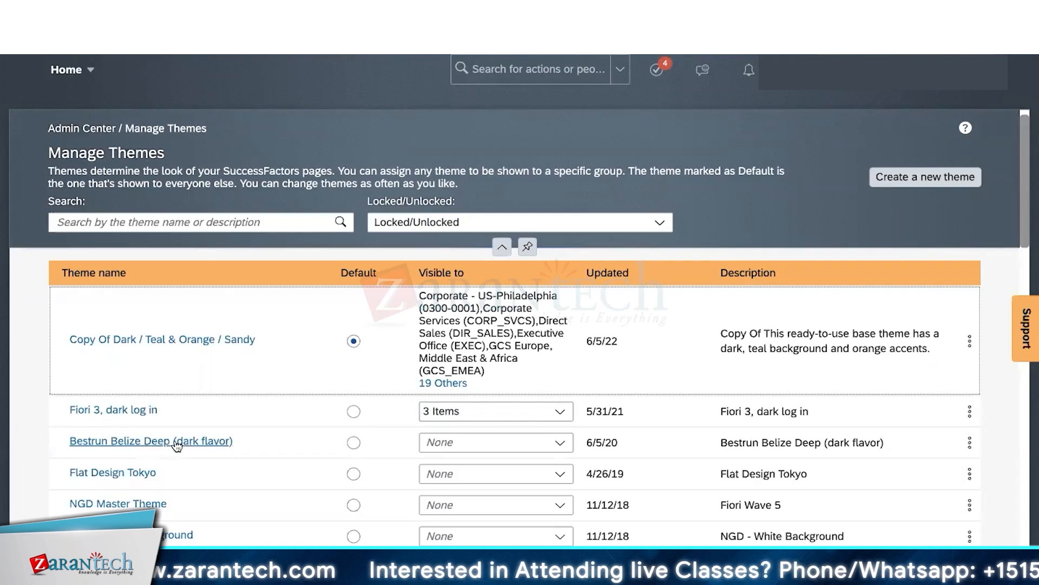
- Make Bestrun Belize Deep visible to Human Resources, Executive Office and Direct Sales
click(562, 444)
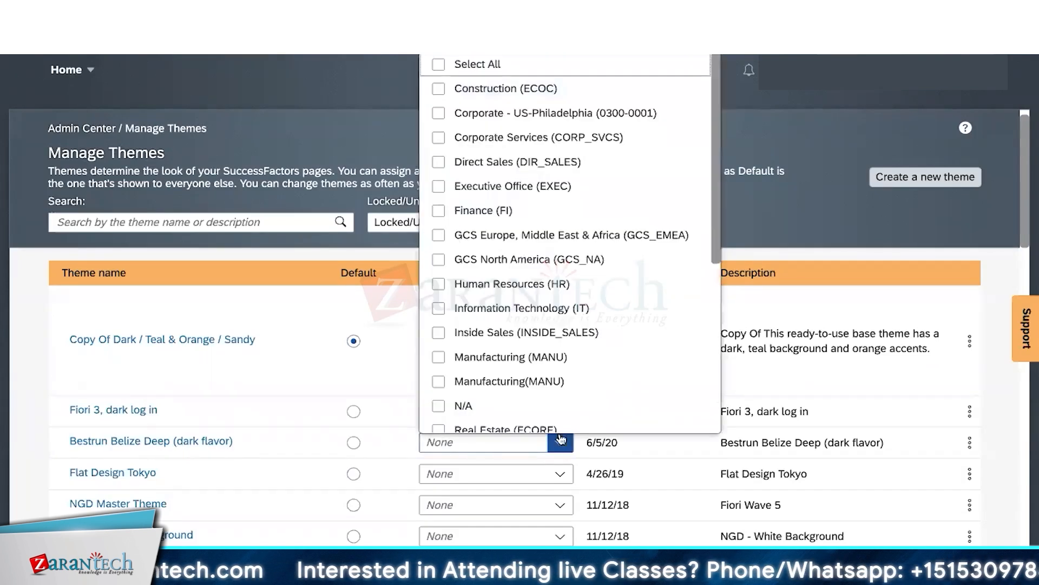
click(438, 285)
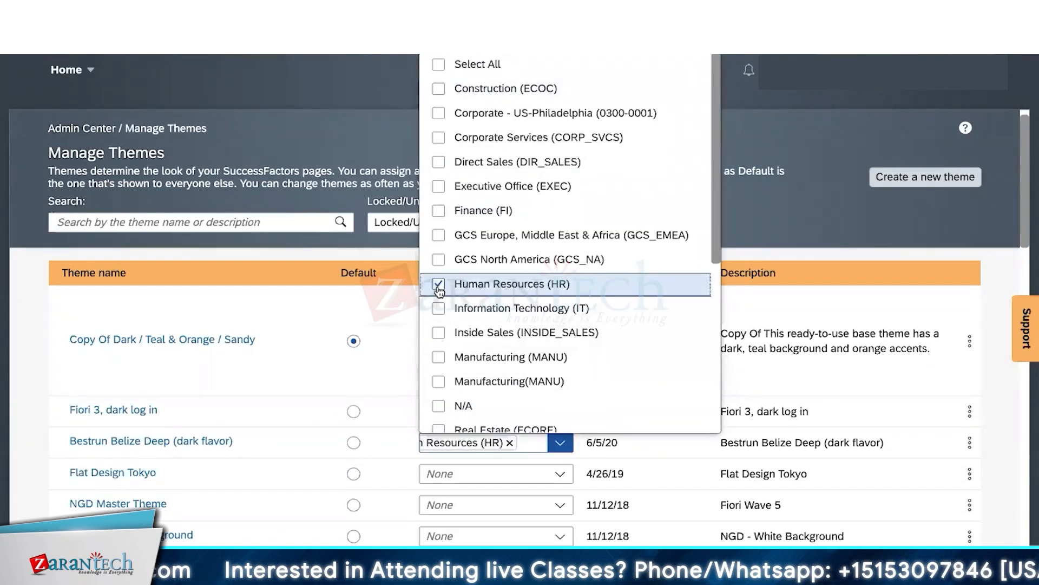
click(439, 185)
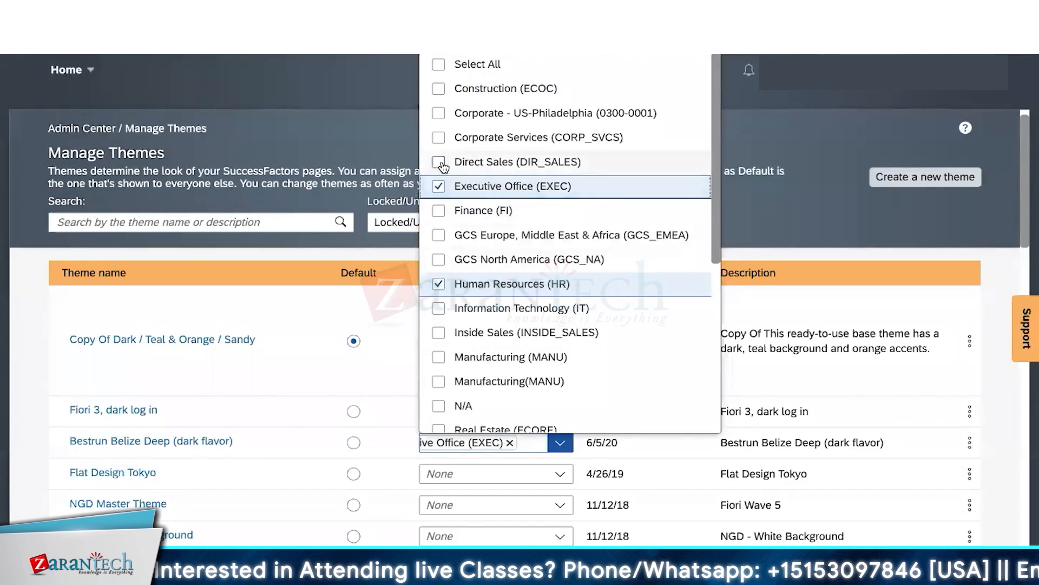
click(440, 163)
click(389, 152)
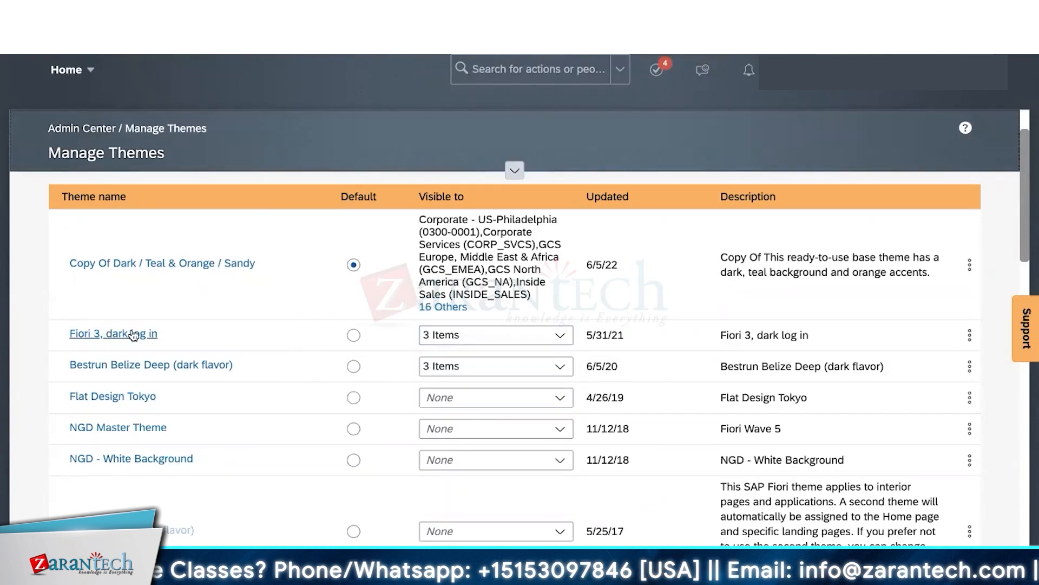
- Review the groups selected for Bestrun Belize Deep and Fiori 3, dark log in
click(491, 366)
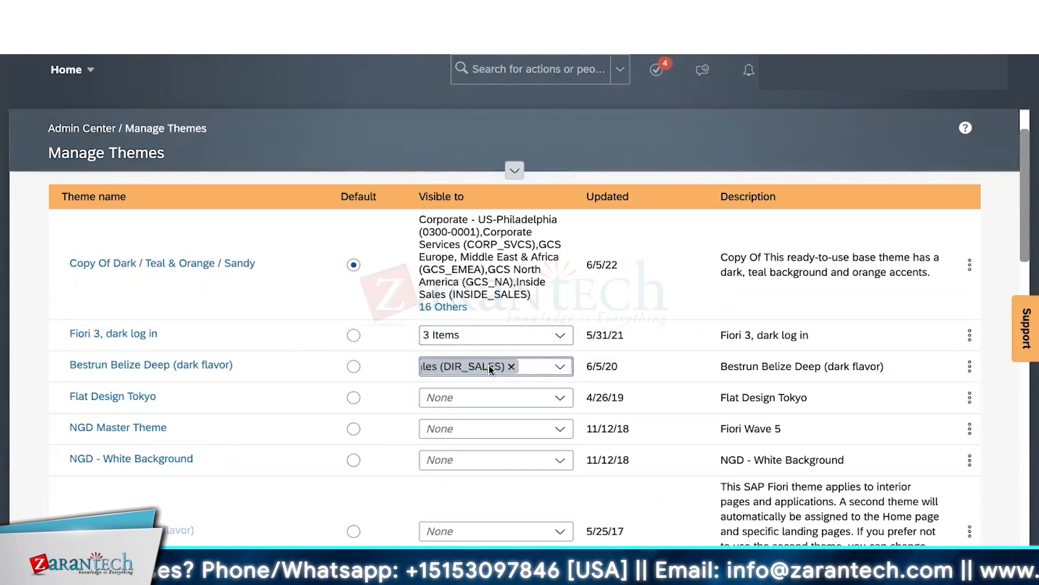
click(258, 368)
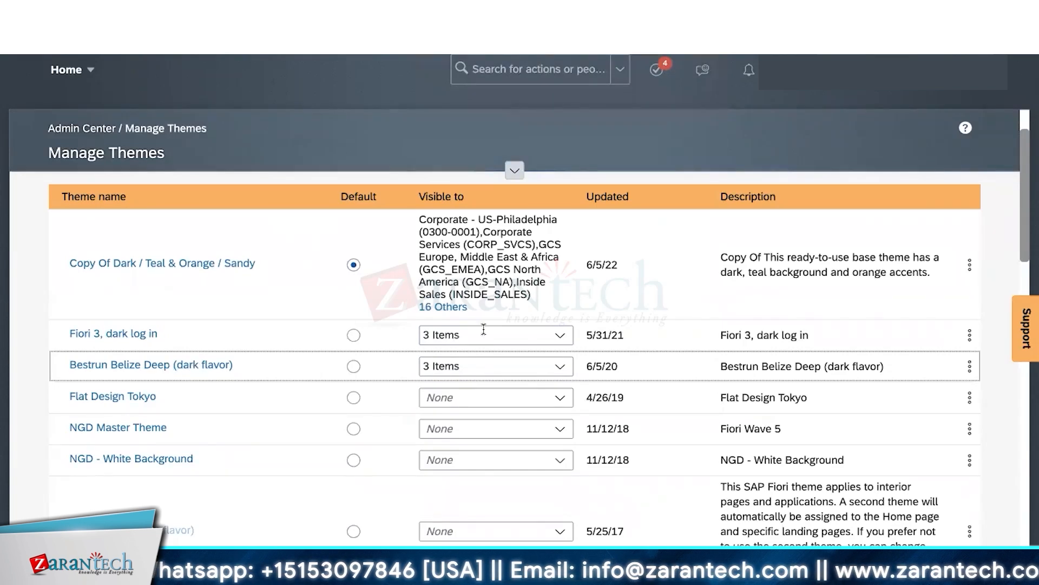
click(562, 339)
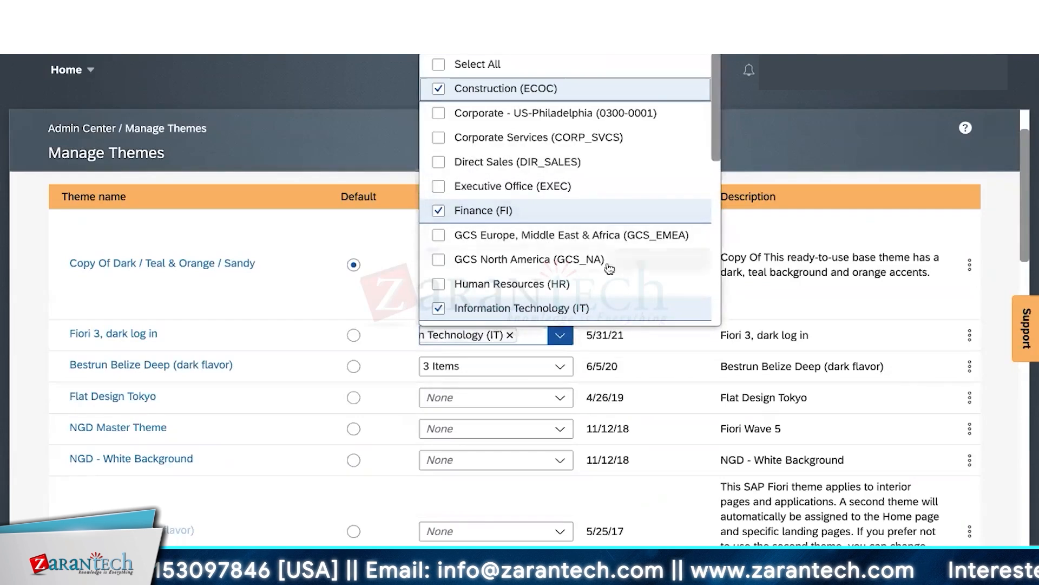
click(749, 219)
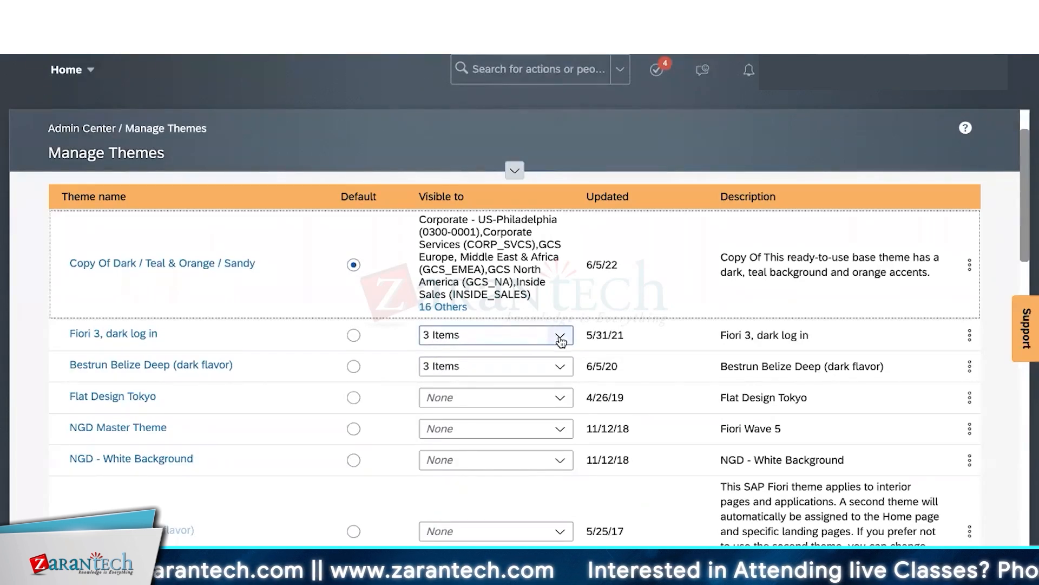
click(563, 368)
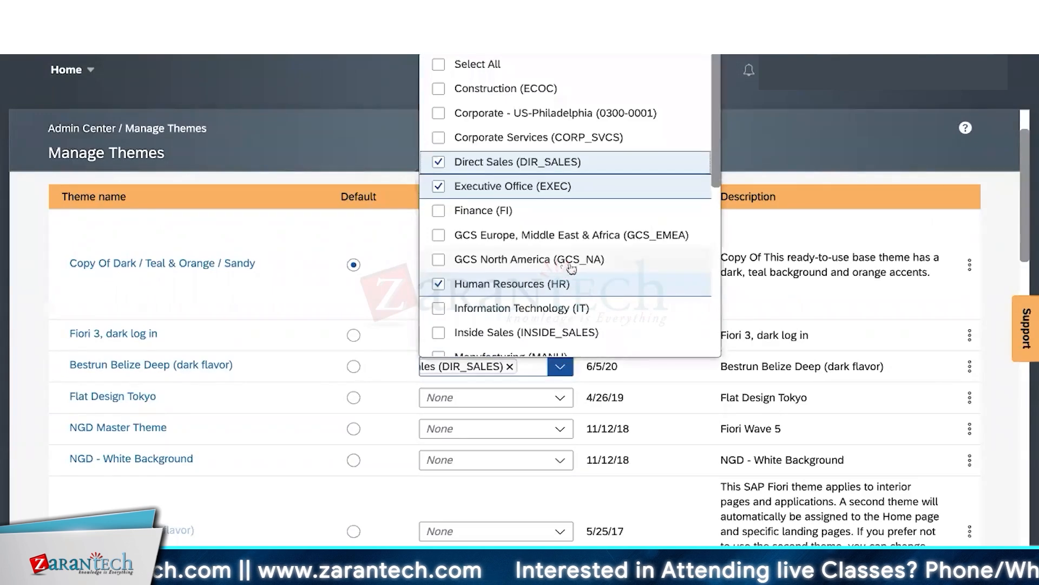
scroll(521, 223, up, 2)
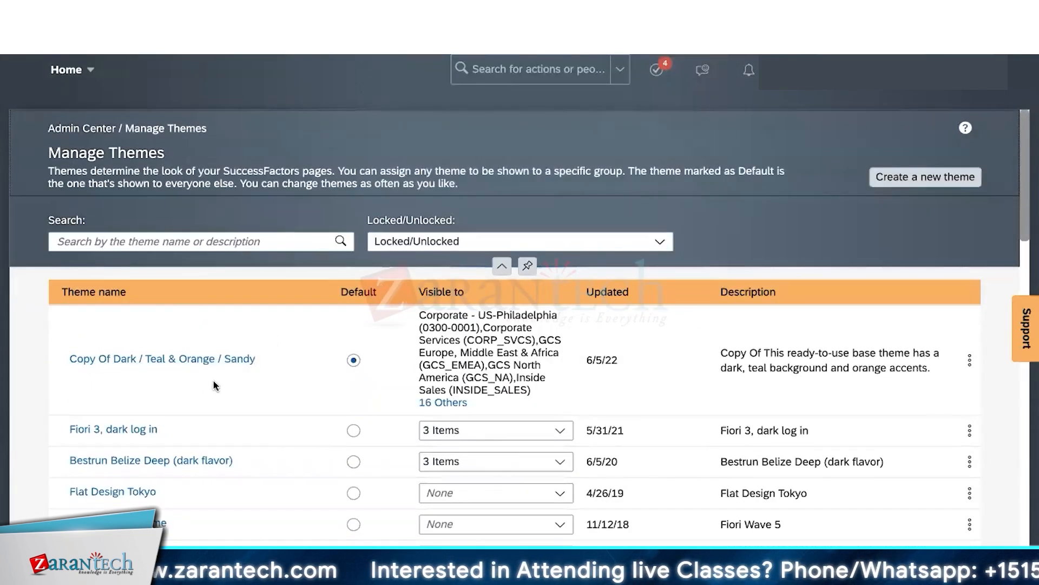
scroll(509, 374, down, 3)
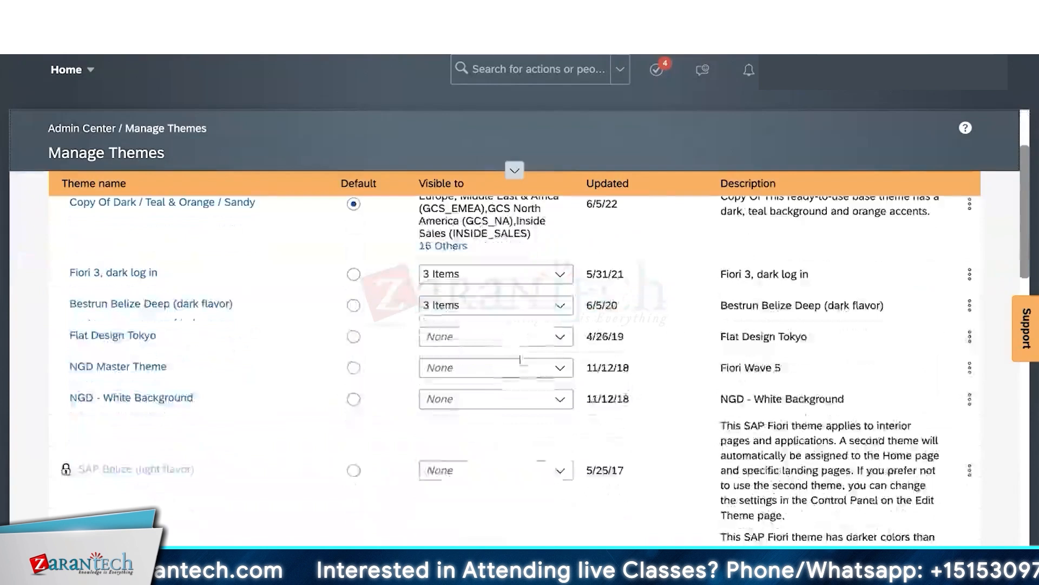
click(560, 275)
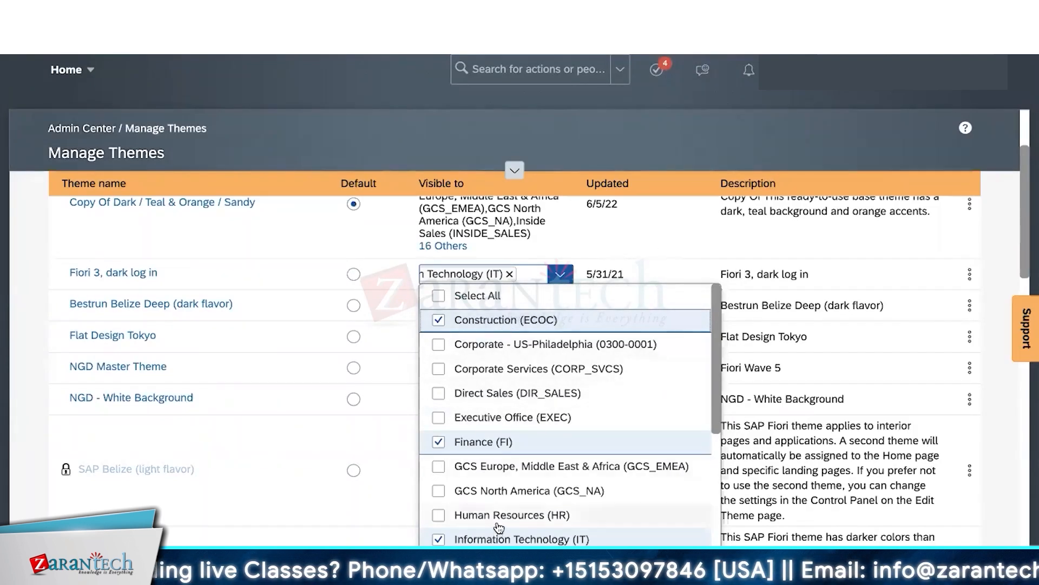
click(682, 224)
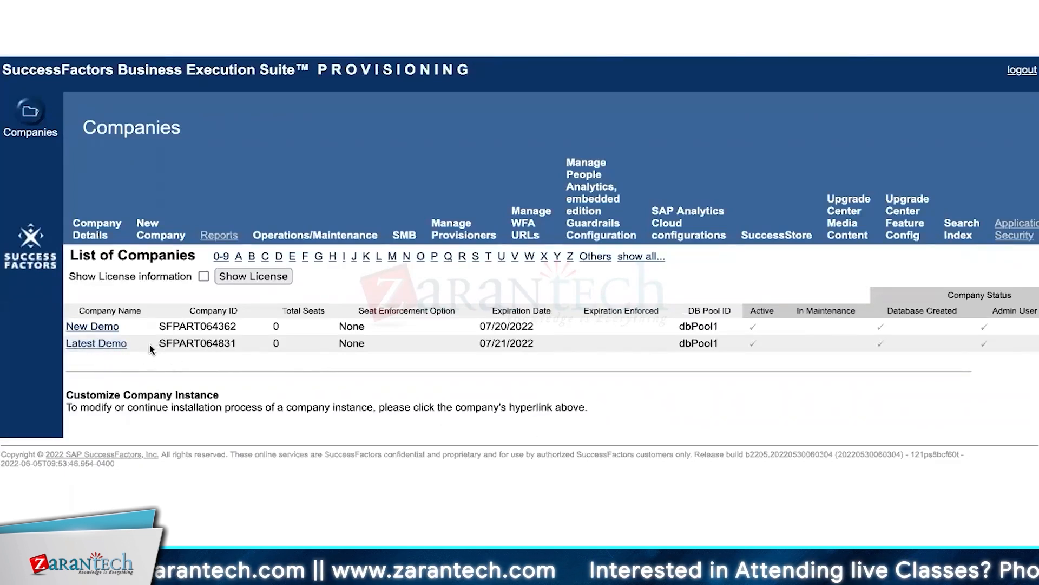
- In Latest Demo's Company Settings, set 'Field used to group users to themes' to location
click(103, 344)
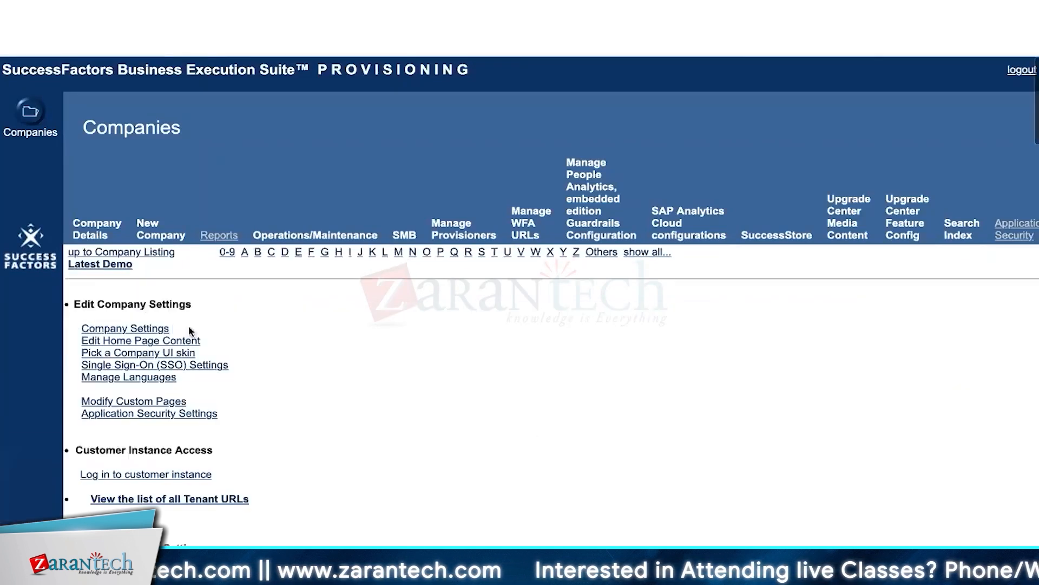
click(115, 332)
scroll(382, 345, down, 10)
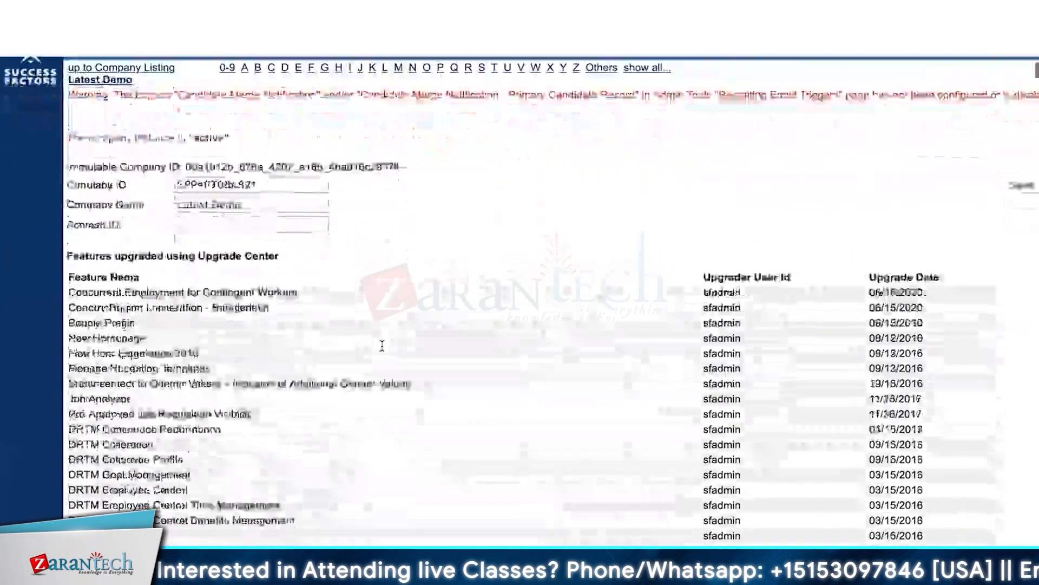
scroll(382, 346, down, 10)
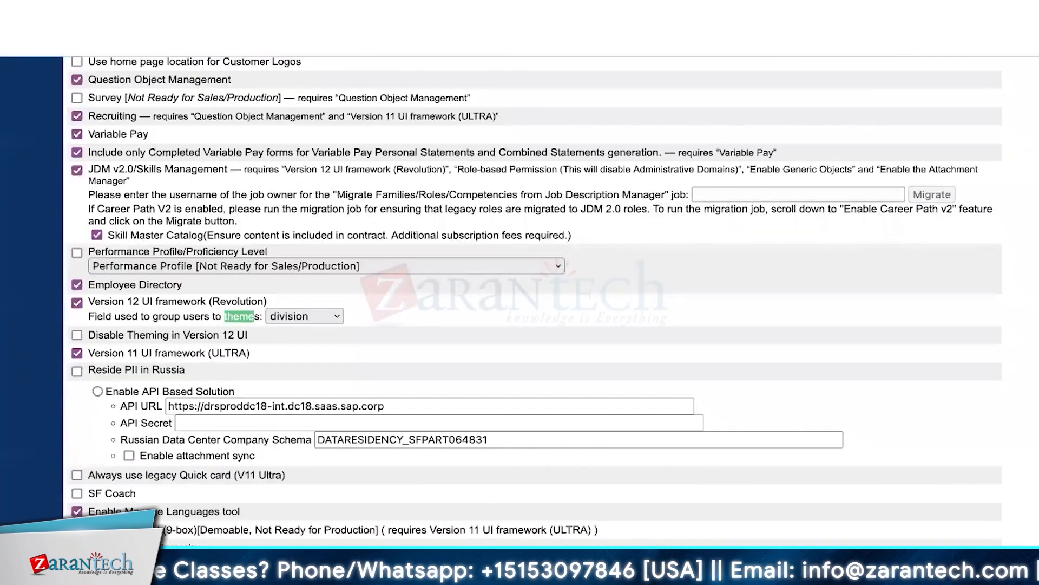
click(222, 312)
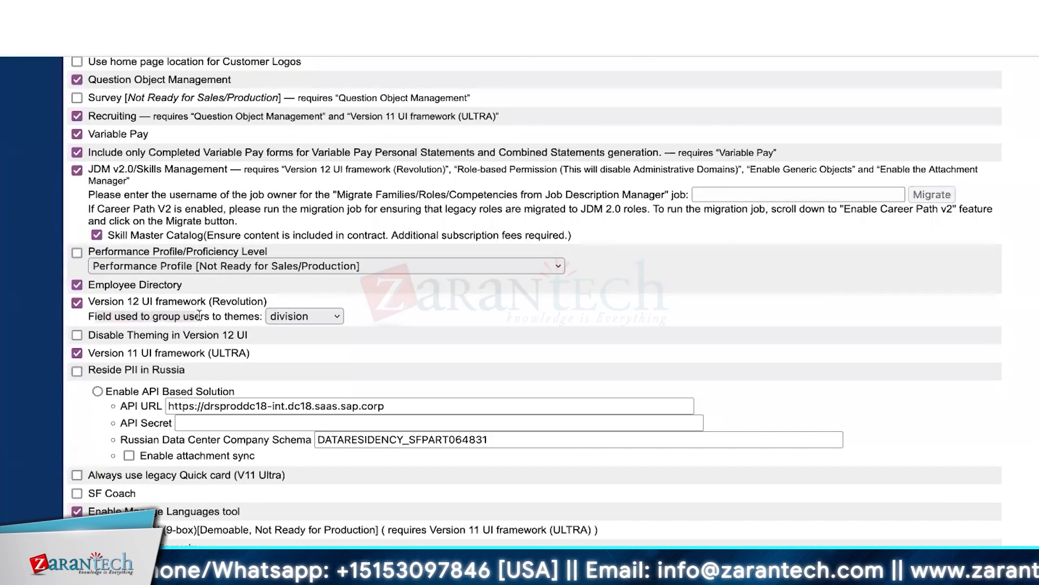
click(335, 316)
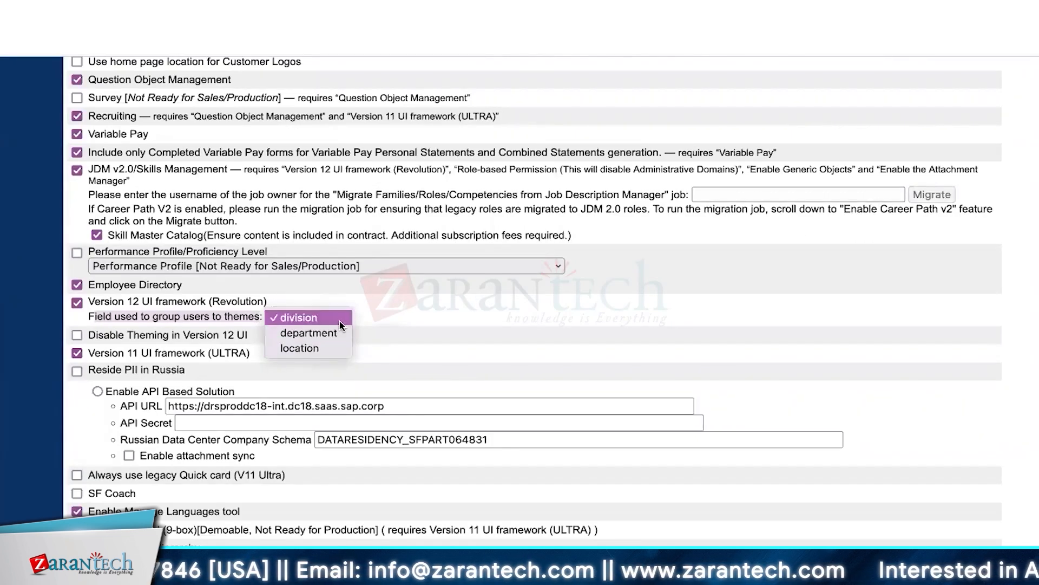
click(332, 348)
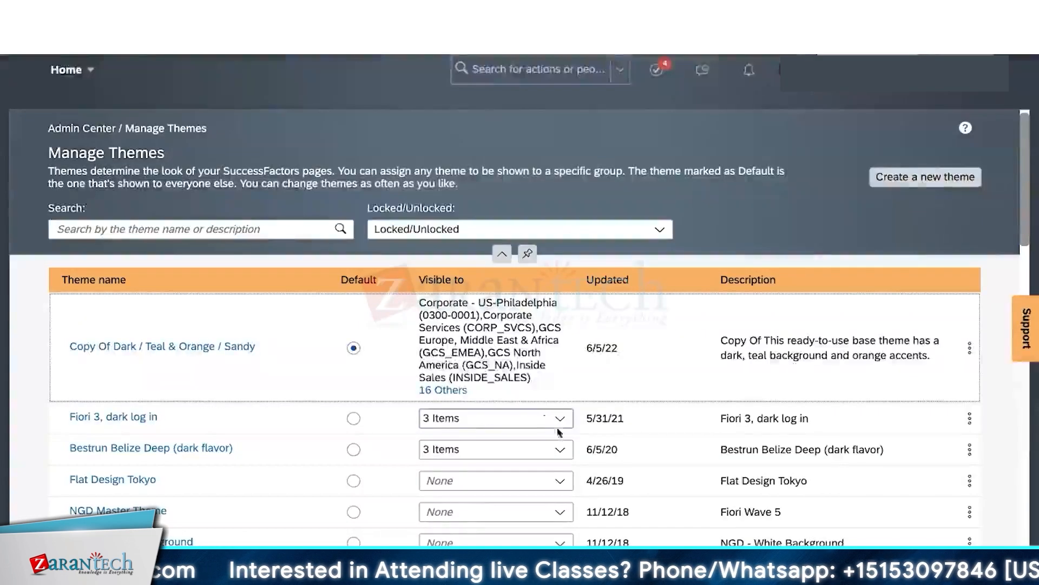
click(560, 418)
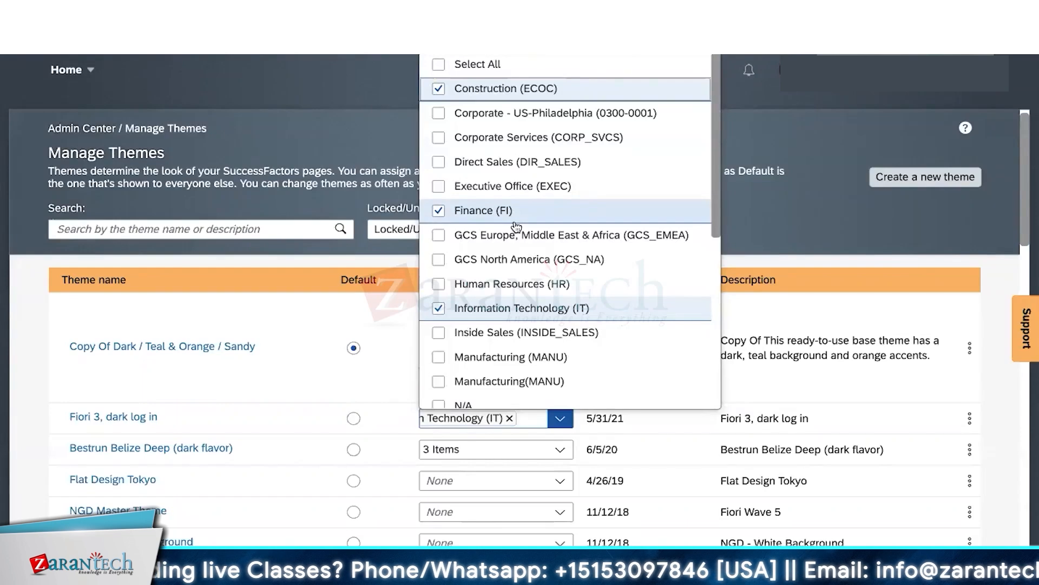
scroll(354, 452, down, 5)
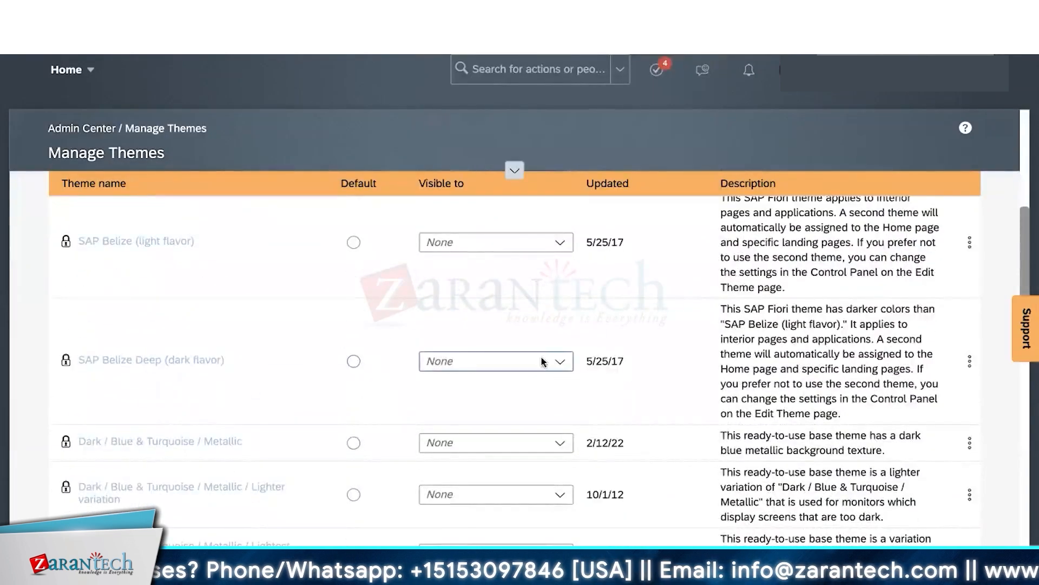
scroll(543, 361, up, 6)
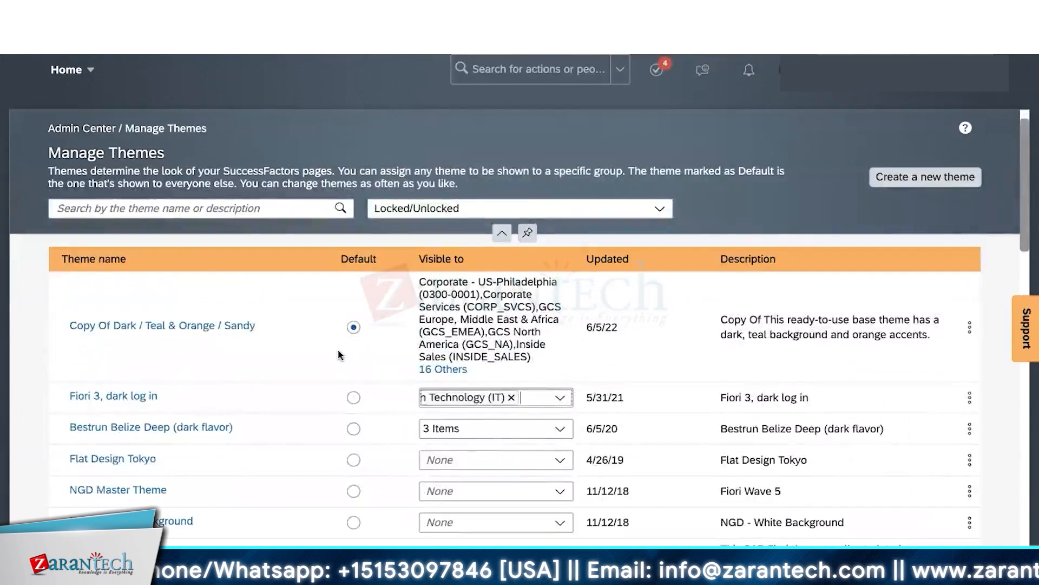
scroll(340, 355, down, 2)
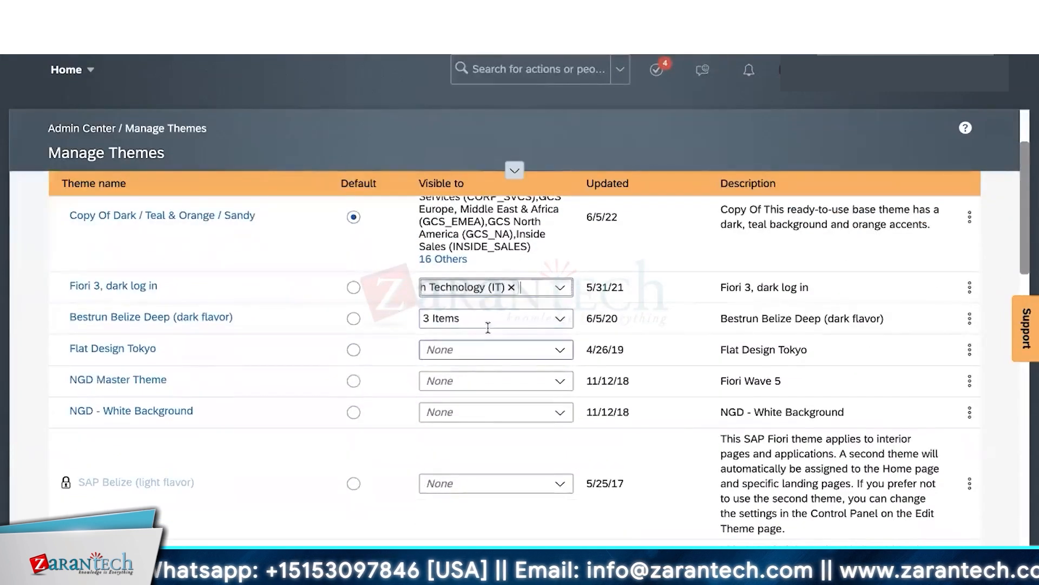
click(561, 288)
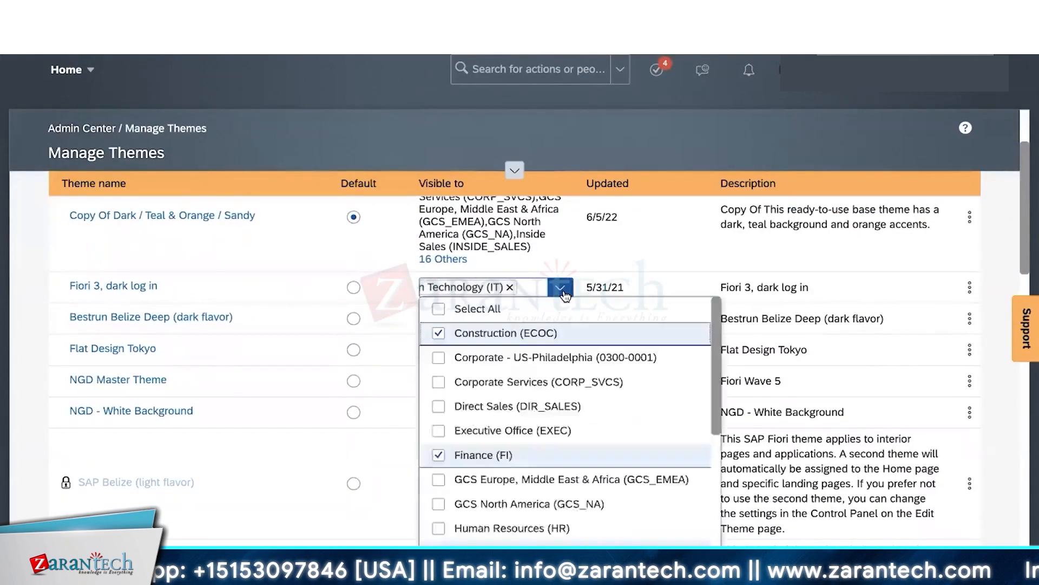
scroll(637, 263, up, 1)
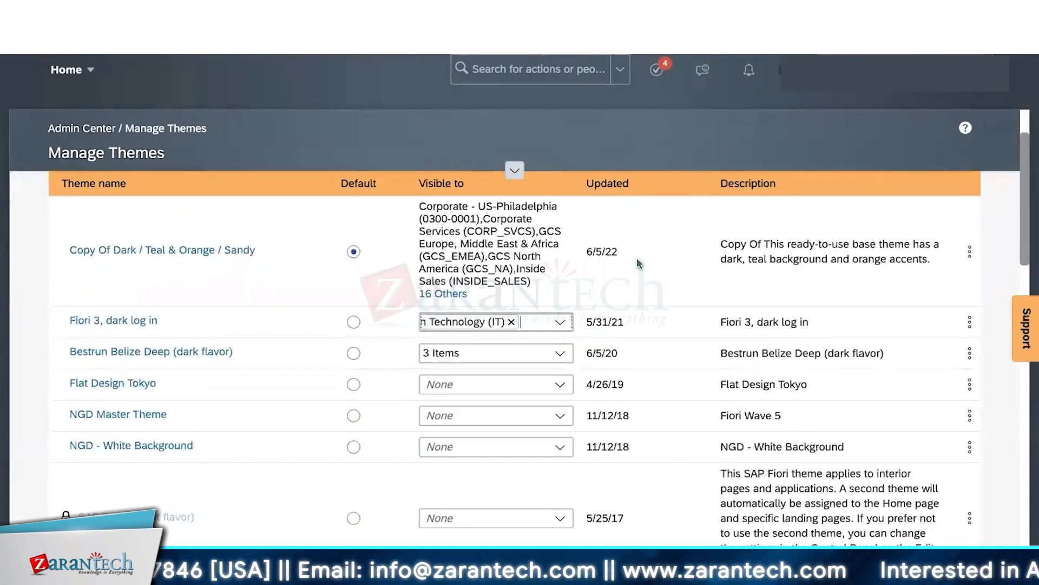
scroll(638, 264, up, 2)
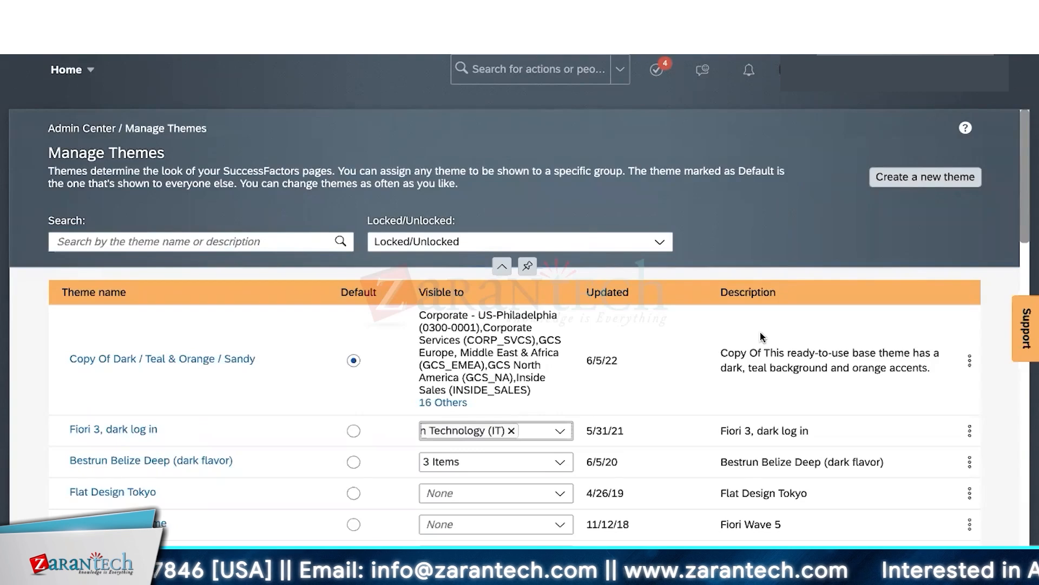
scroll(762, 337, down, 5)
scroll(762, 336, down, 4)
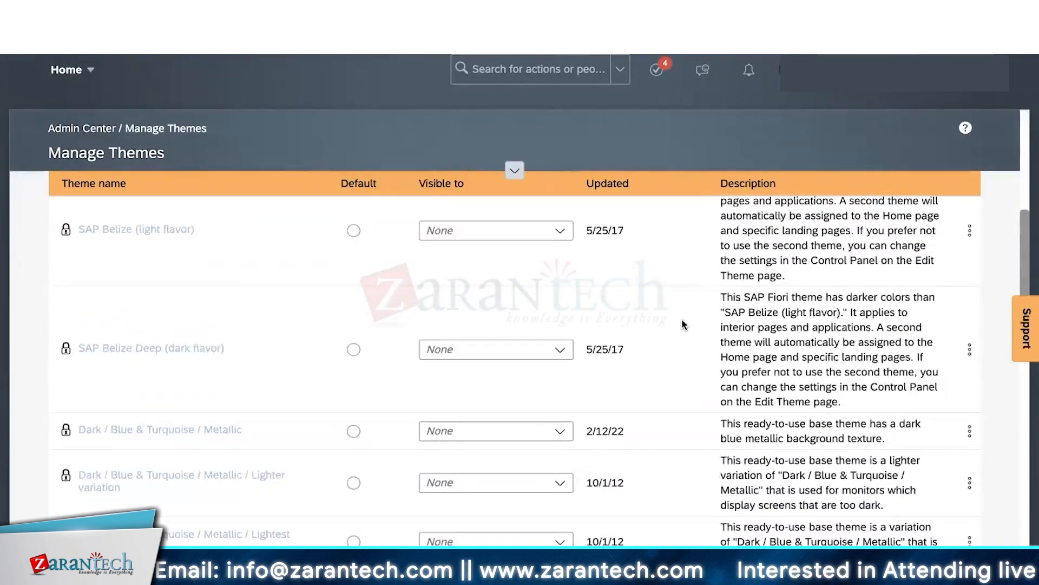
scroll(683, 324, up, 10)
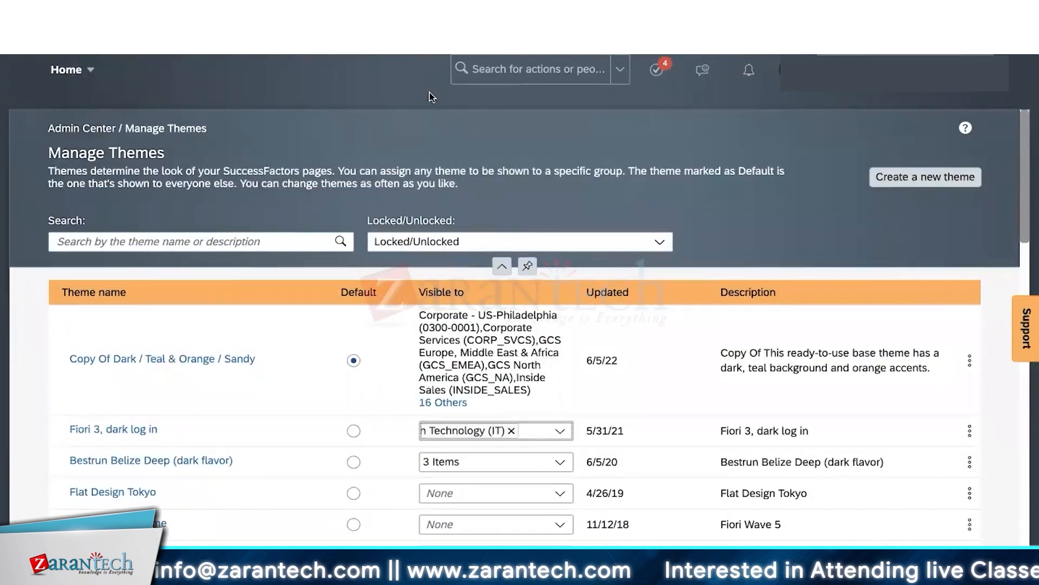
click(684, 205)
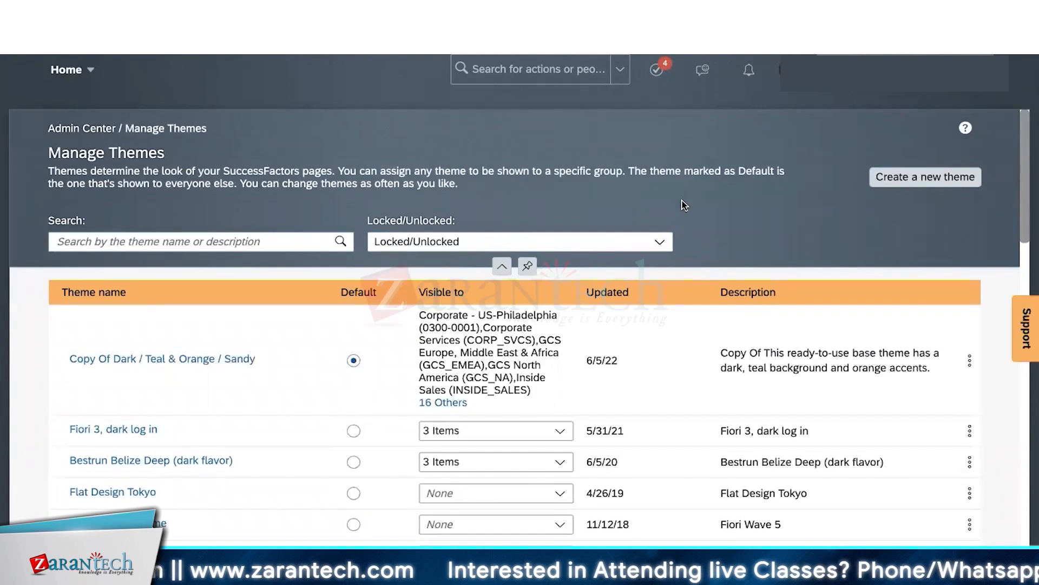
- Search the admin actions for 'e-mail' and open Email Notification Templates Settings
click(524, 70)
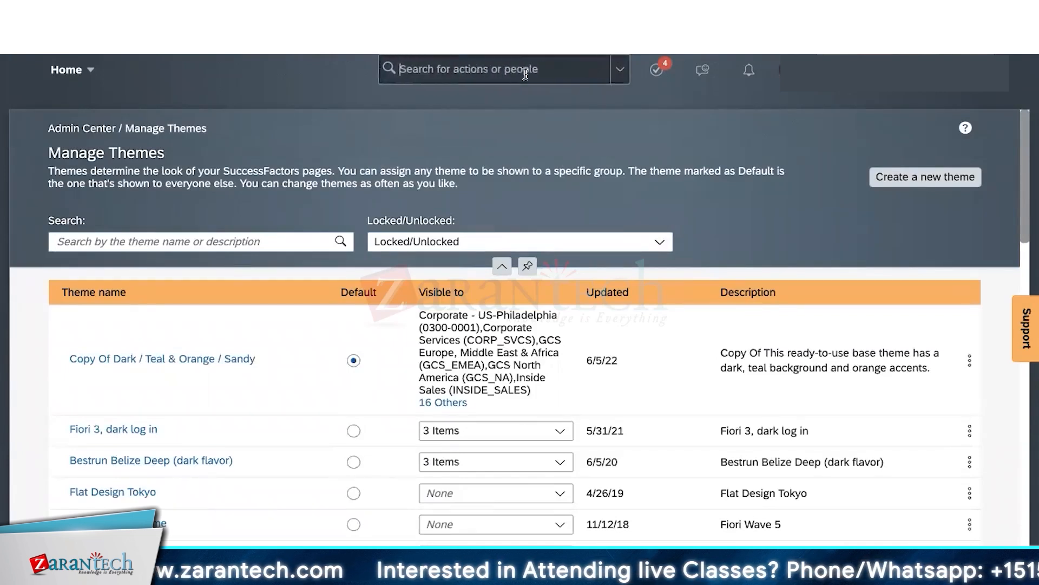
text(e)
text(-mail)
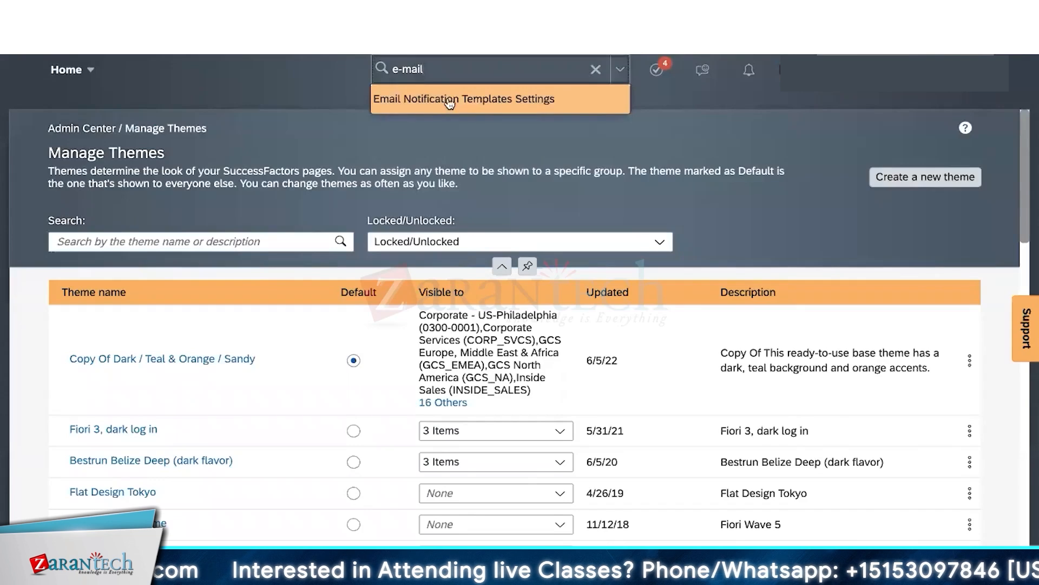
click(491, 102)
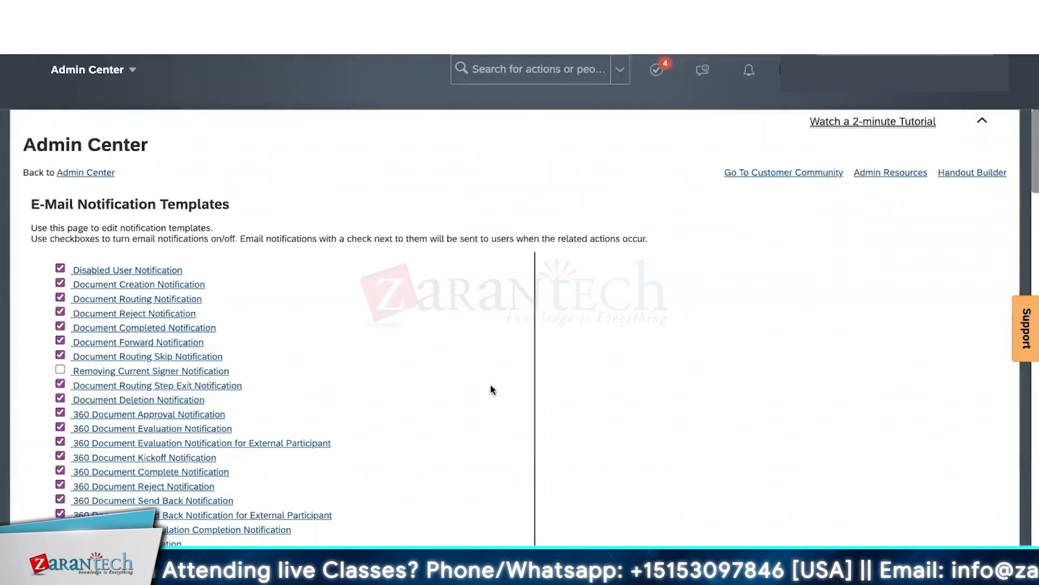
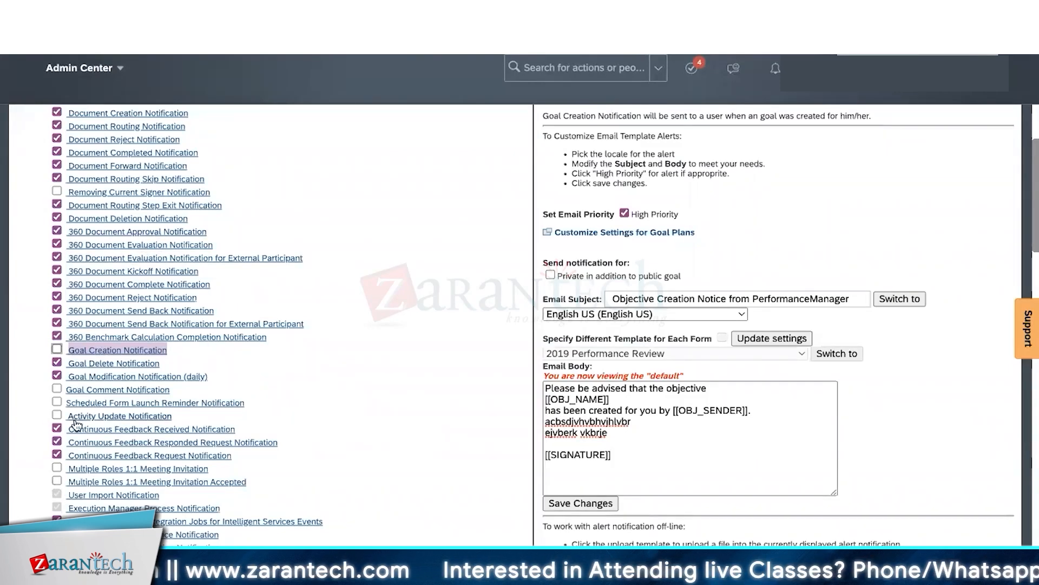
- Uncheck Offer Accepted Notification for Assignment Owner and Application Declined Notification for Applicants in the template list
scroll(76, 422, down, 2)
scroll(76, 425, down, 3)
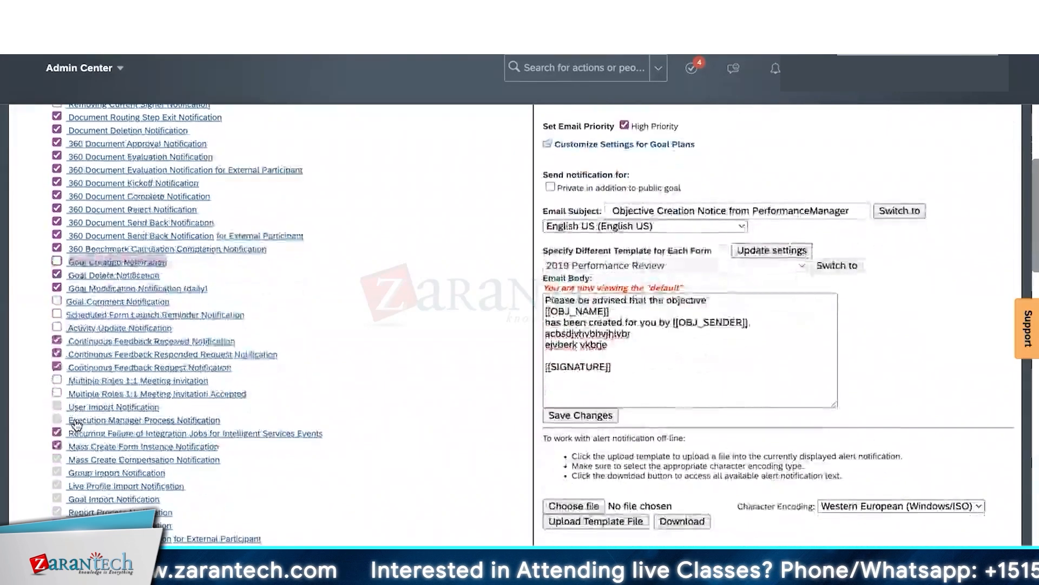
scroll(76, 425, down, 1)
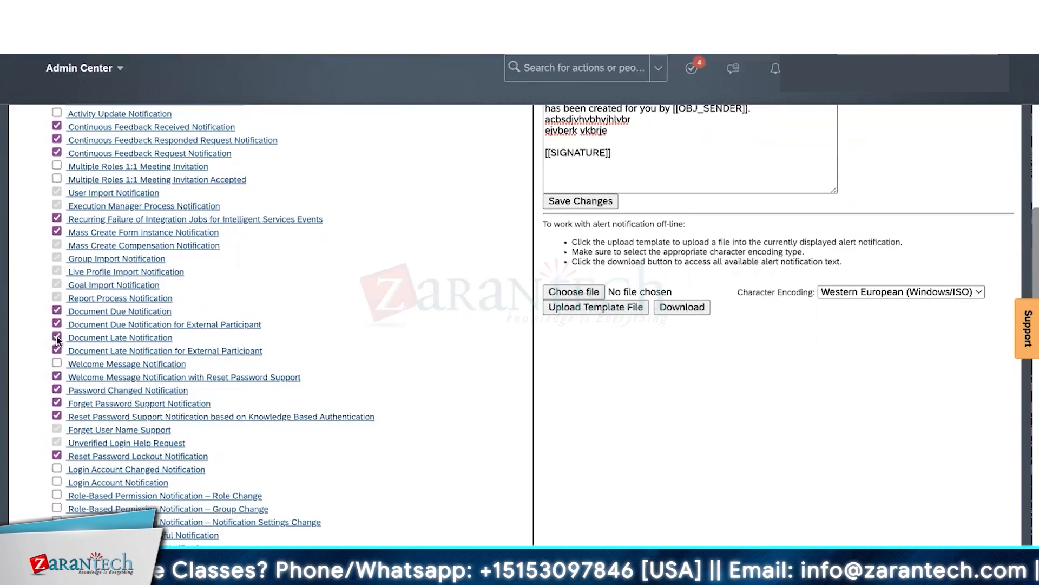
scroll(56, 444, down, 15)
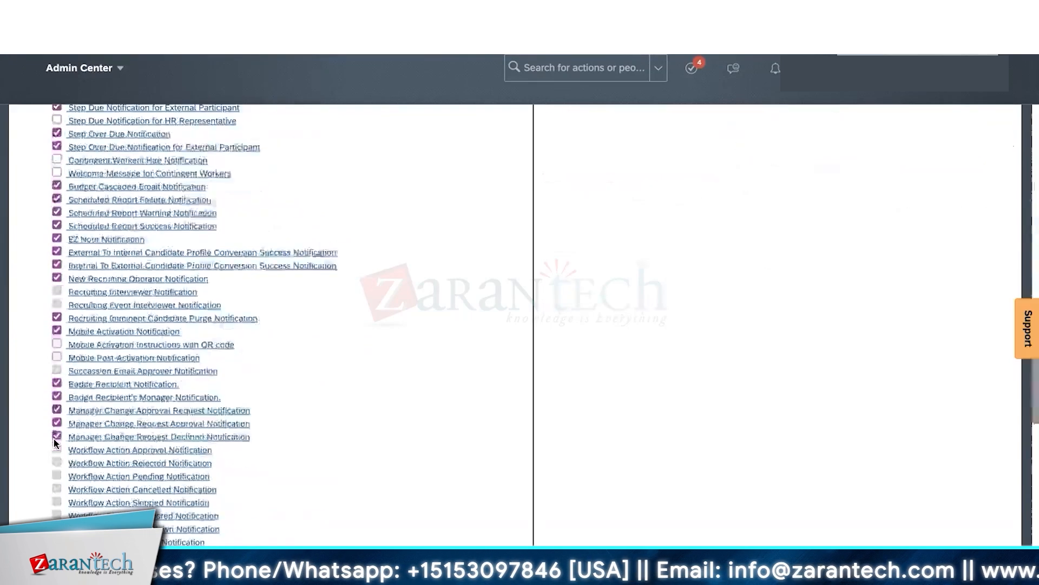
scroll(56, 444, down, 5)
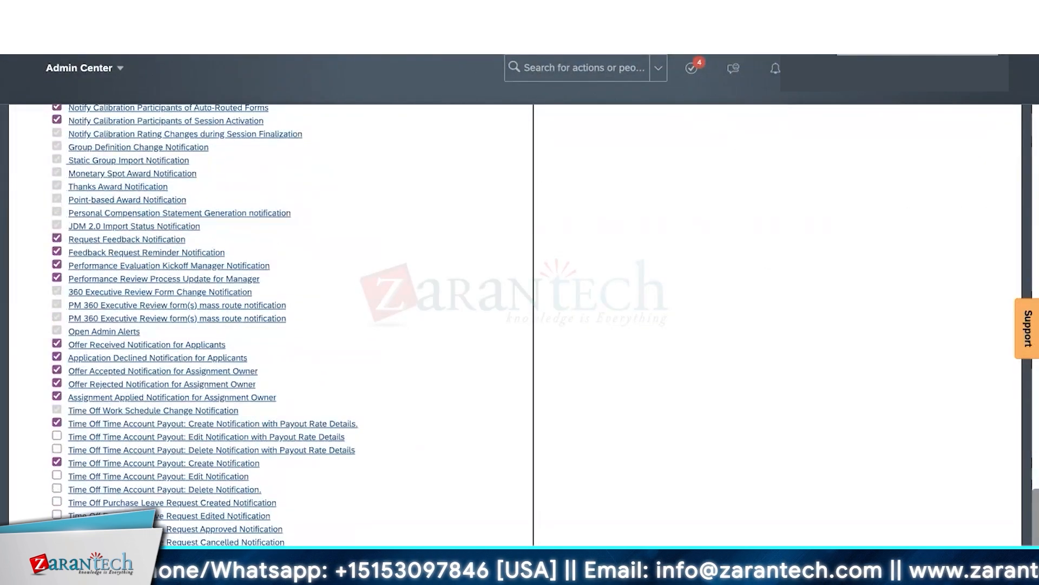
click(57, 370)
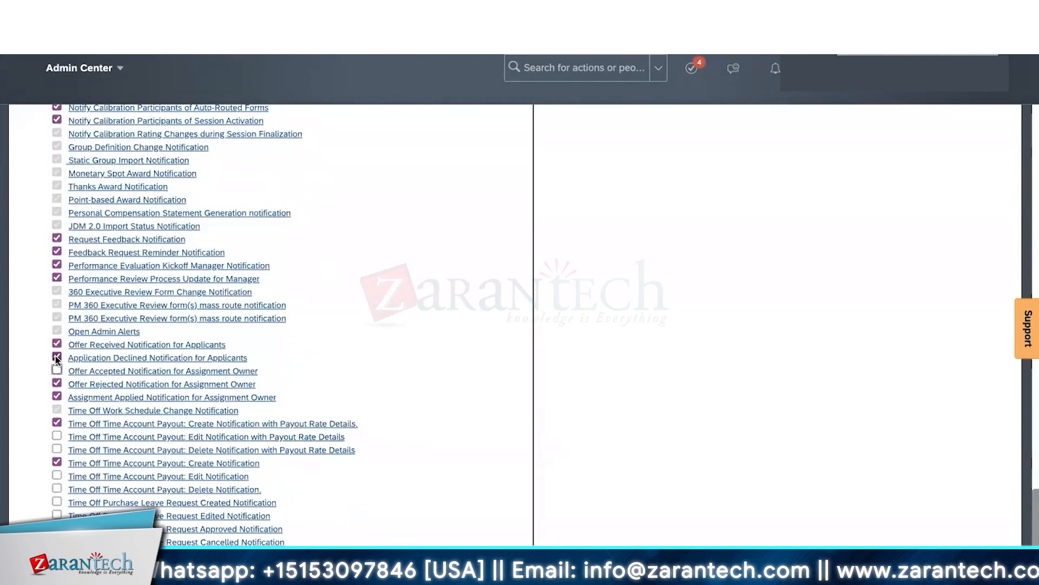
click(57, 357)
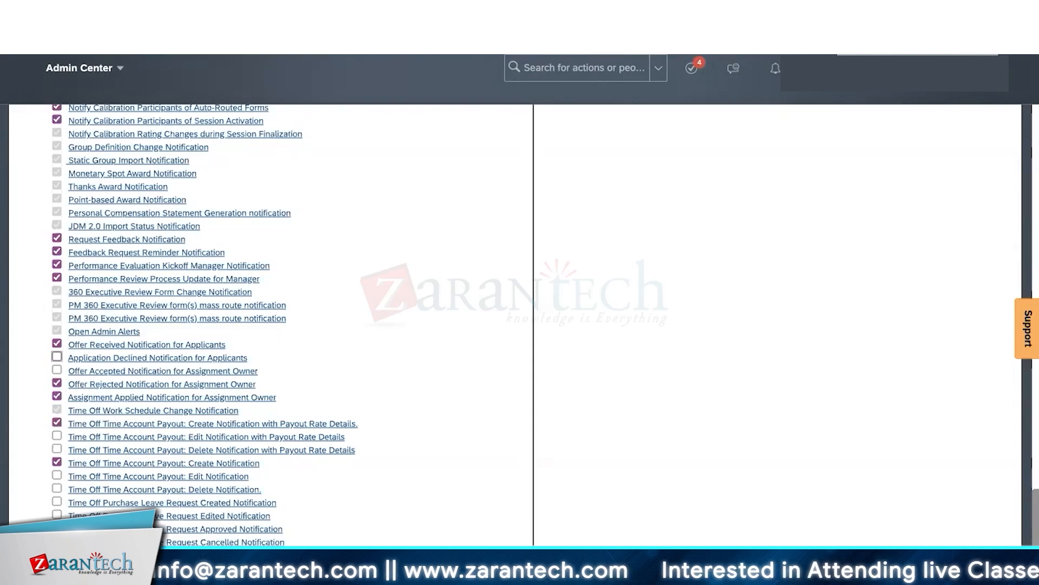
scroll(153, 422, up, 10)
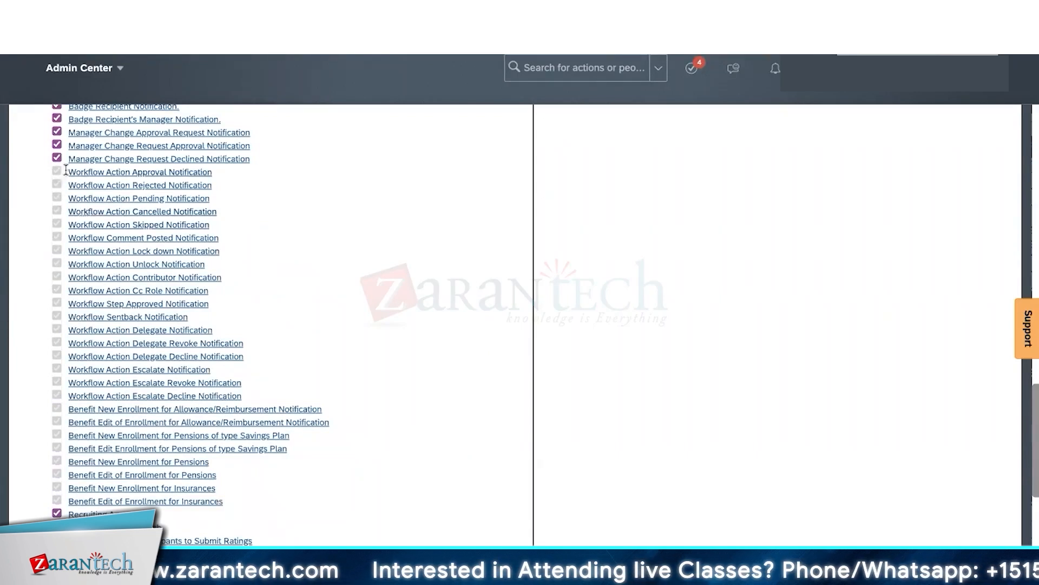
drag(65, 169, 197, 372)
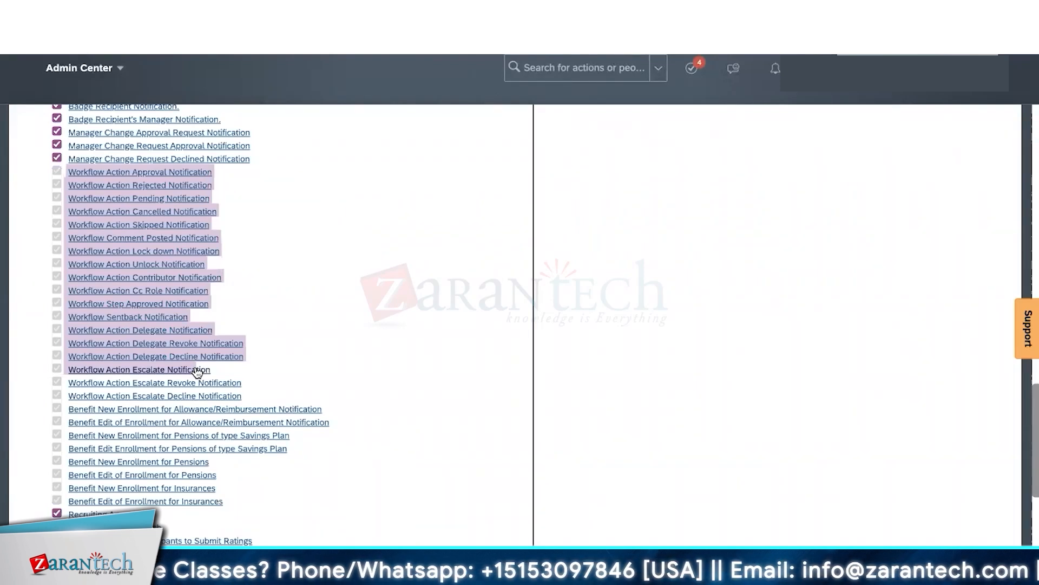
click(253, 171)
drag(236, 168, 132, 172)
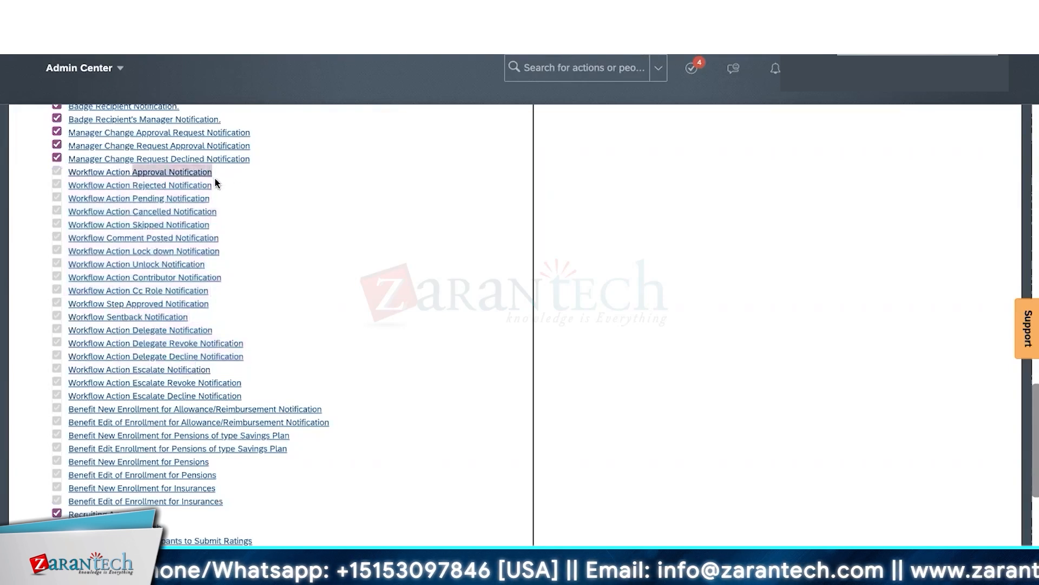
drag(225, 186, 96, 182)
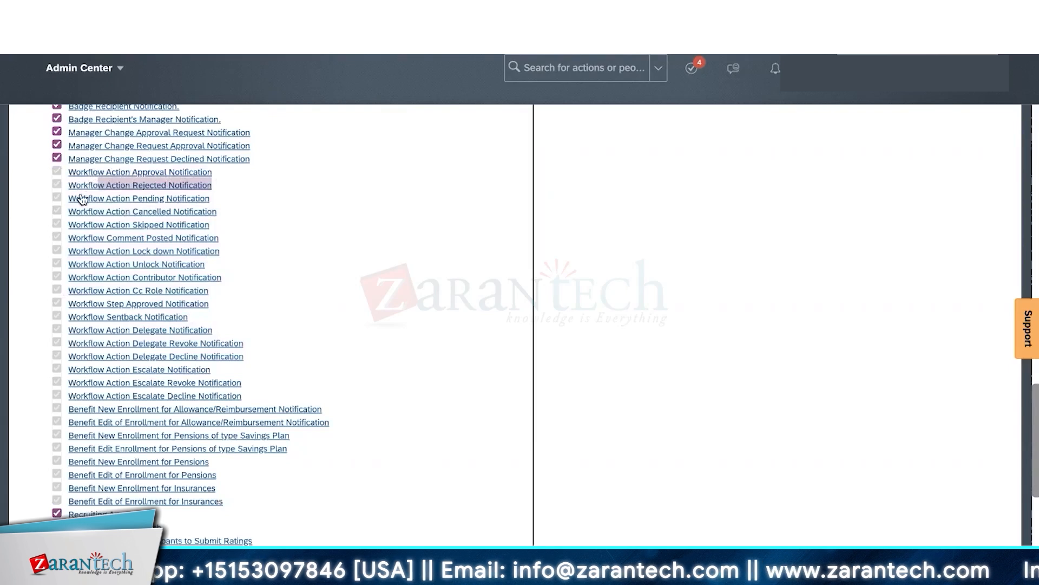
click(287, 342)
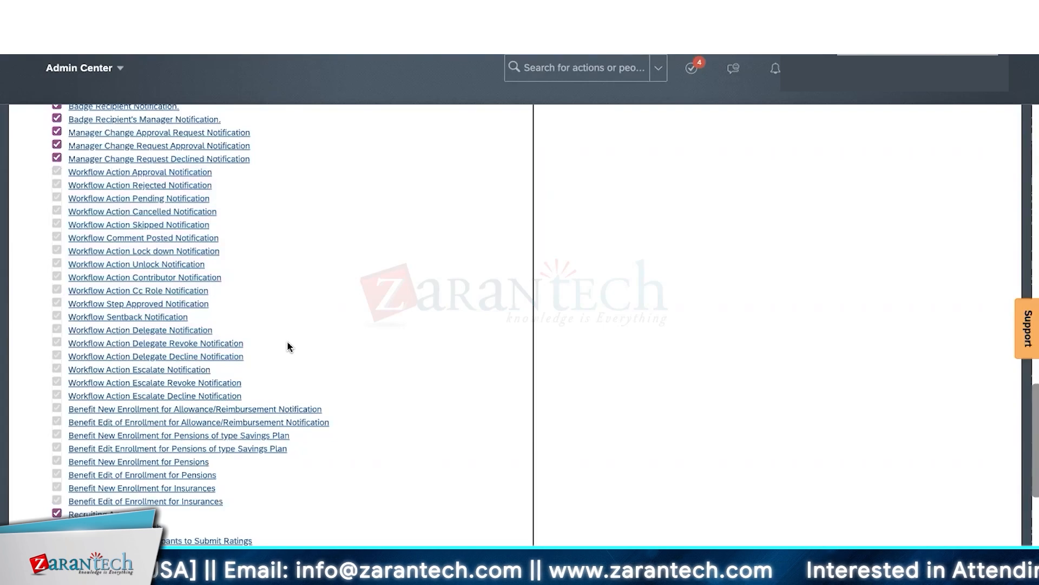
scroll(492, 293, up, 10)
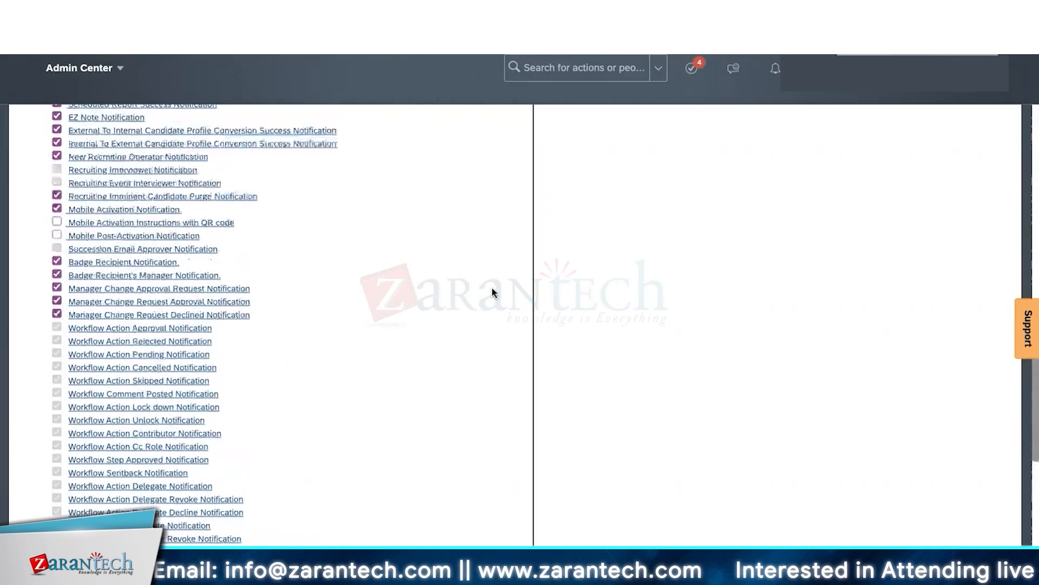
scroll(491, 292, up, 15)
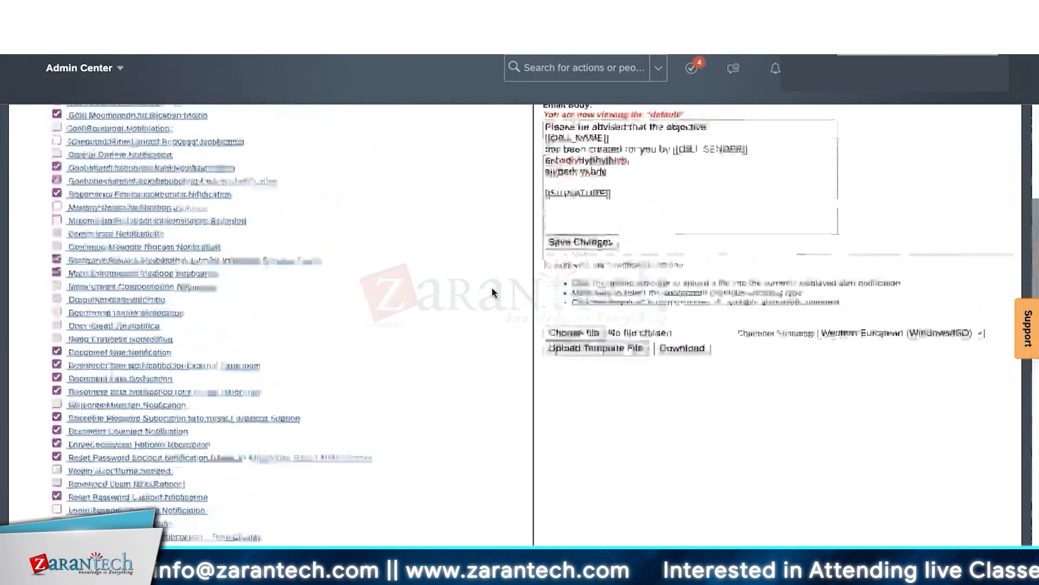
scroll(492, 292, up, 2)
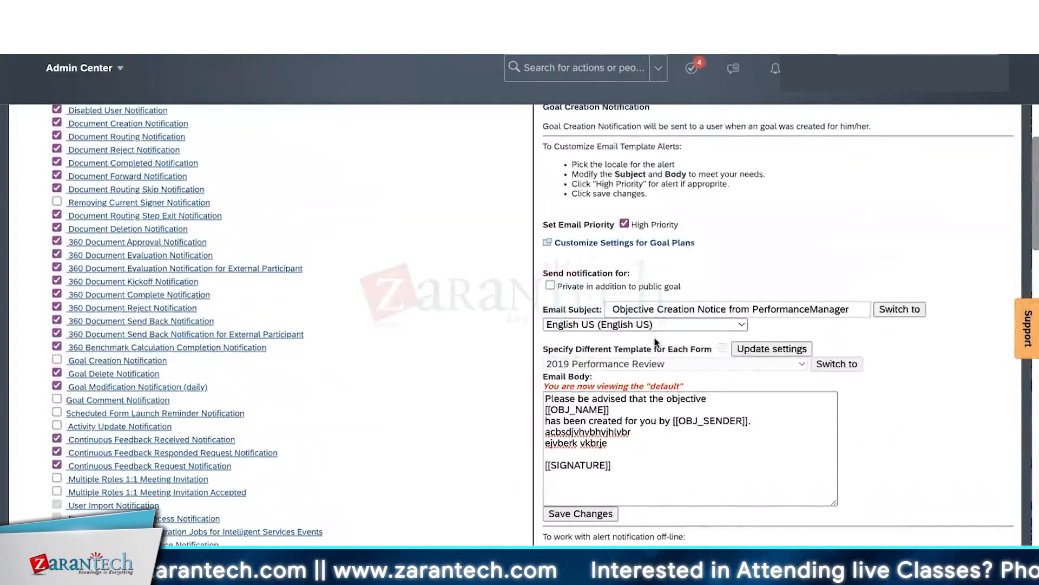
scroll(655, 342, up, 3)
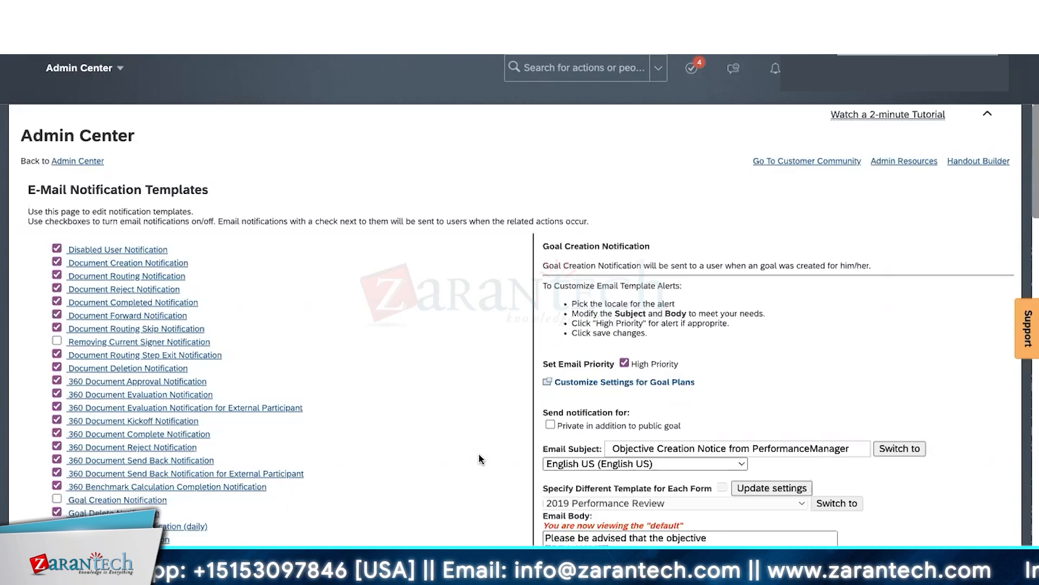
scroll(724, 373, down, 3)
click(749, 388)
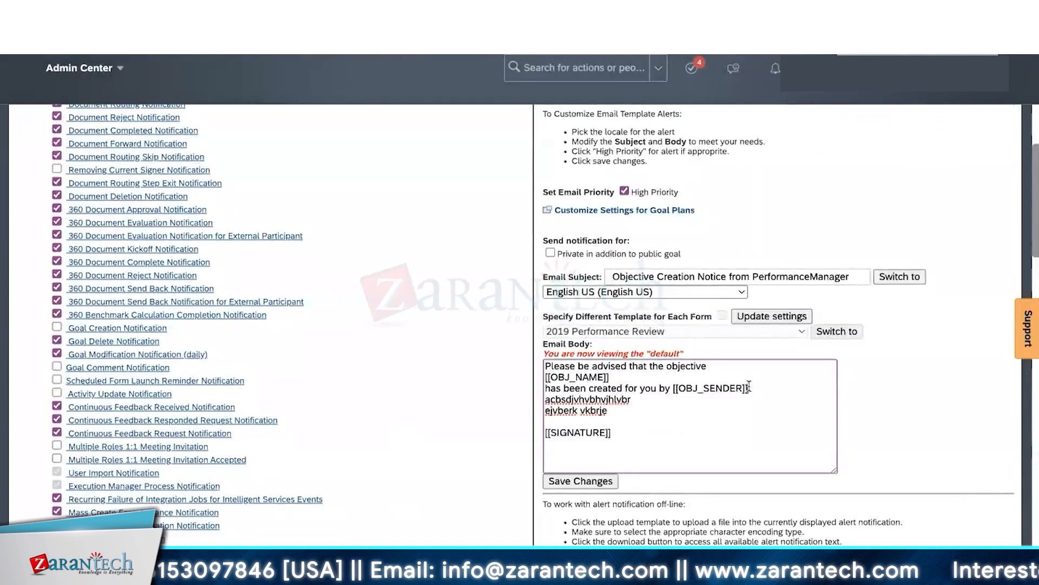
drag(749, 387, 673, 388)
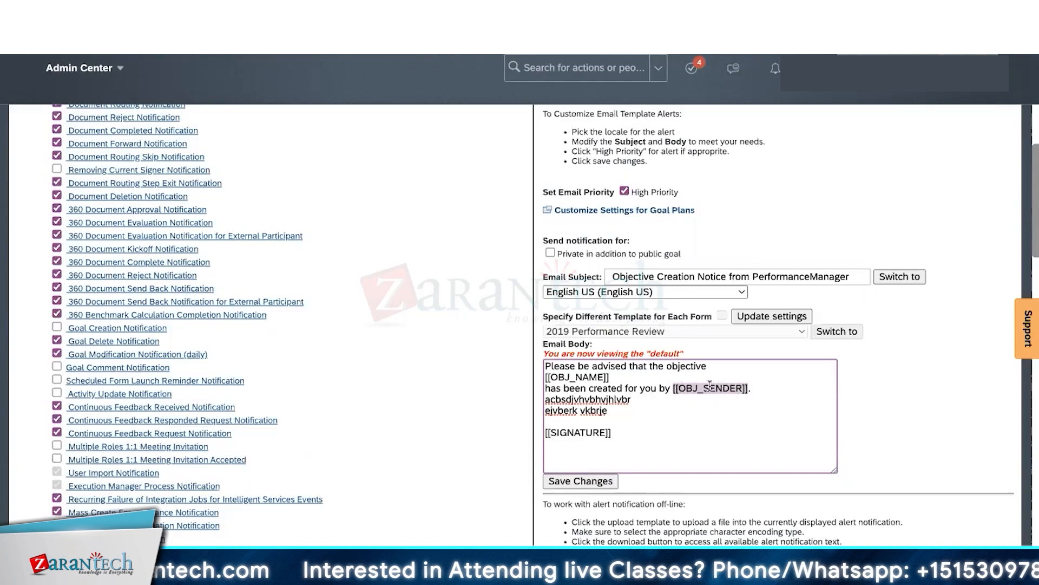
drag(573, 389, 705, 391)
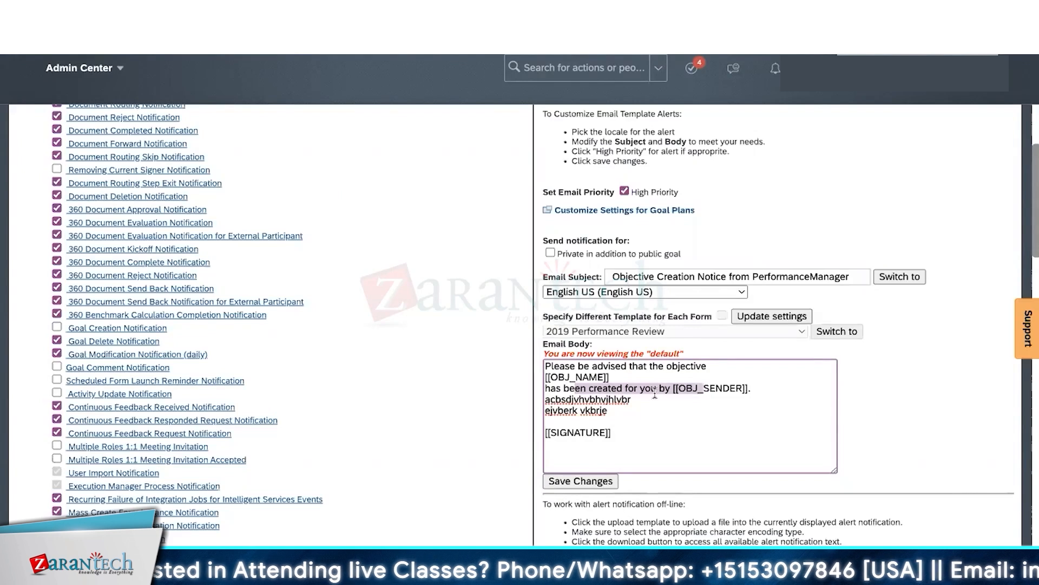
drag(705, 391, 720, 391)
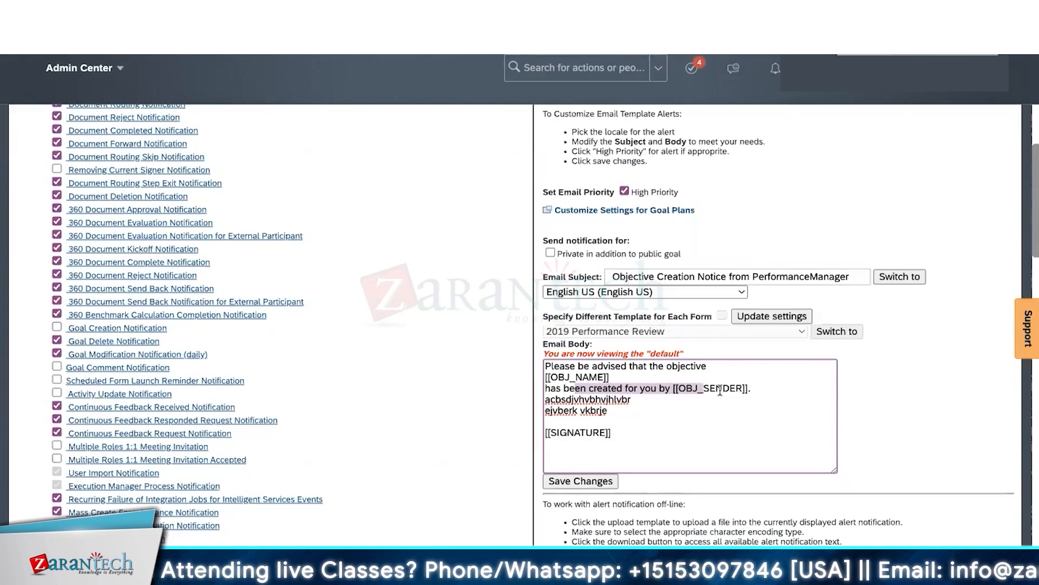
click(773, 384)
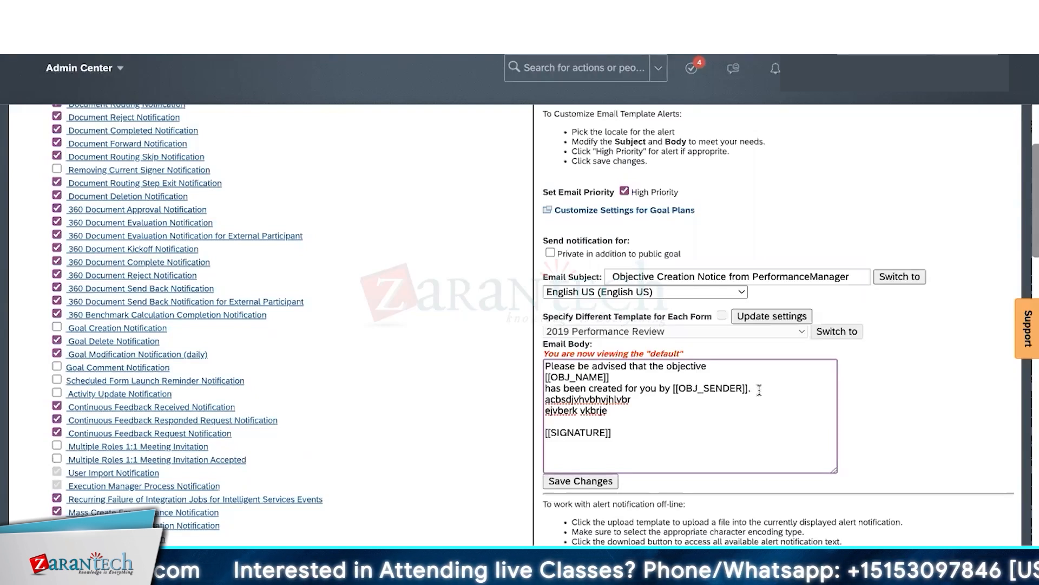
scroll(759, 390, up, 3)
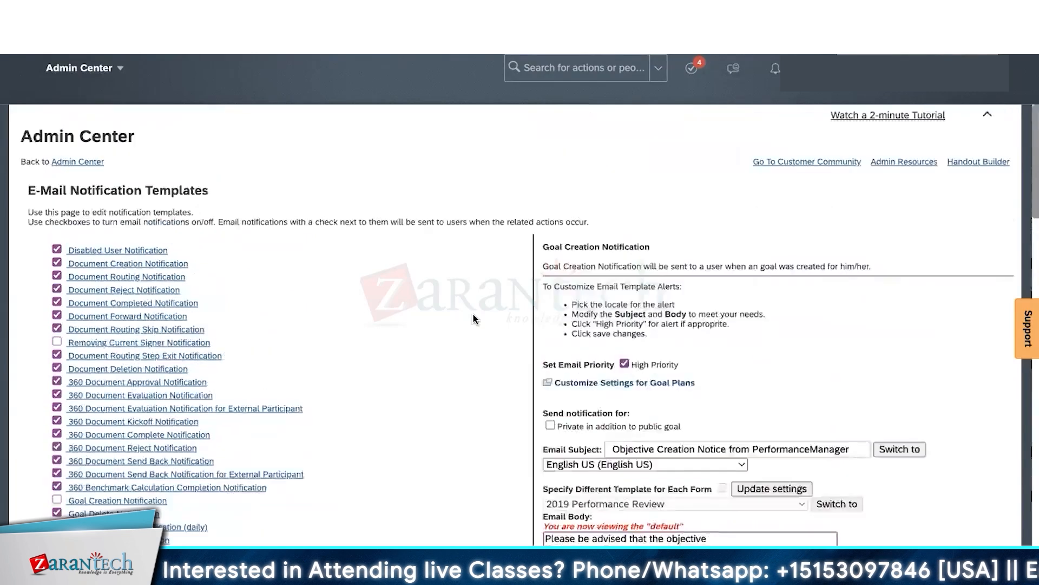
drag(61, 190, 221, 198)
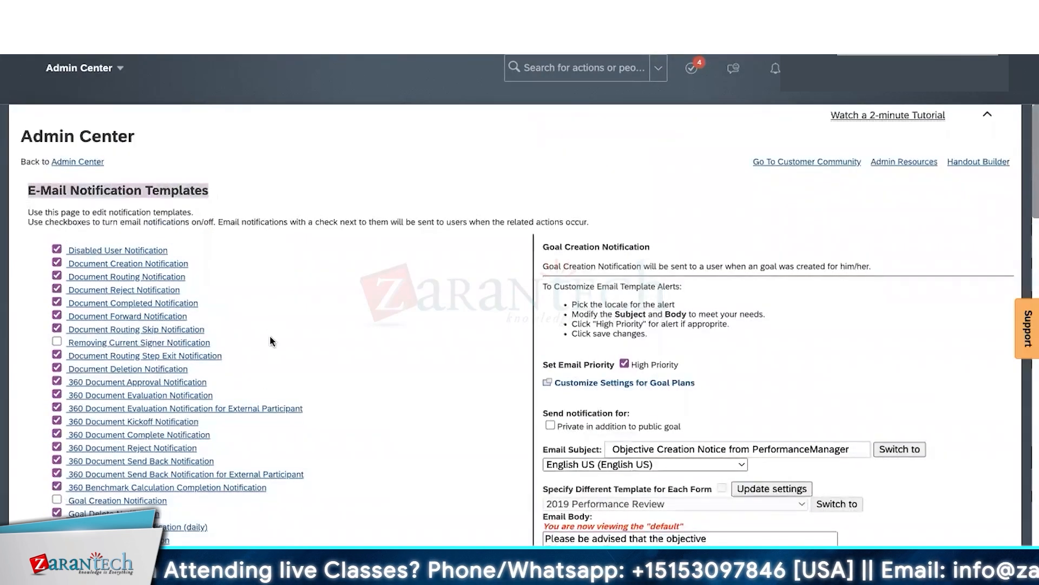
scroll(271, 340, down, 6)
scroll(272, 340, up, 6)
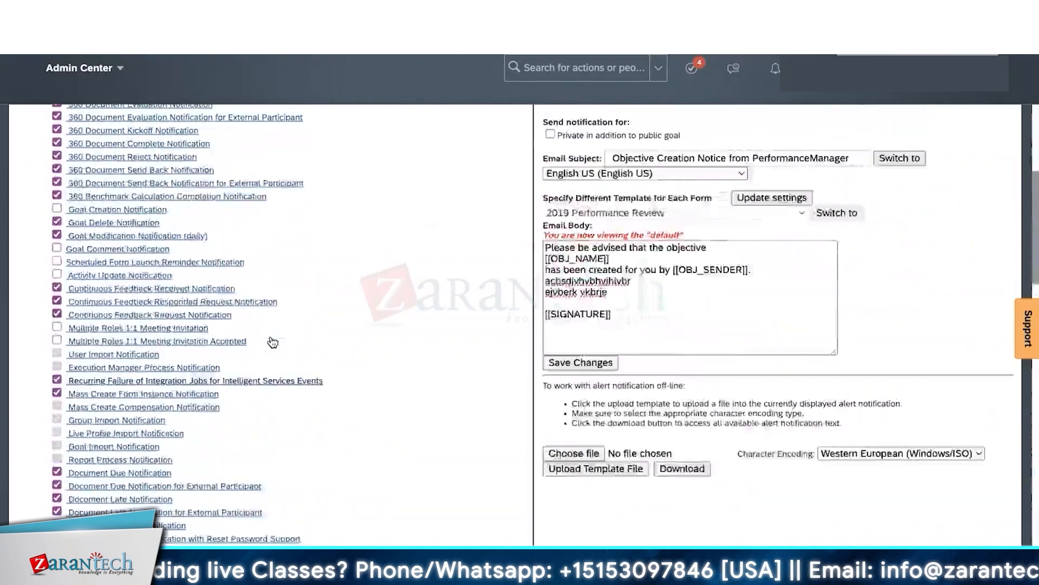
scroll(406, 372, down, 3)
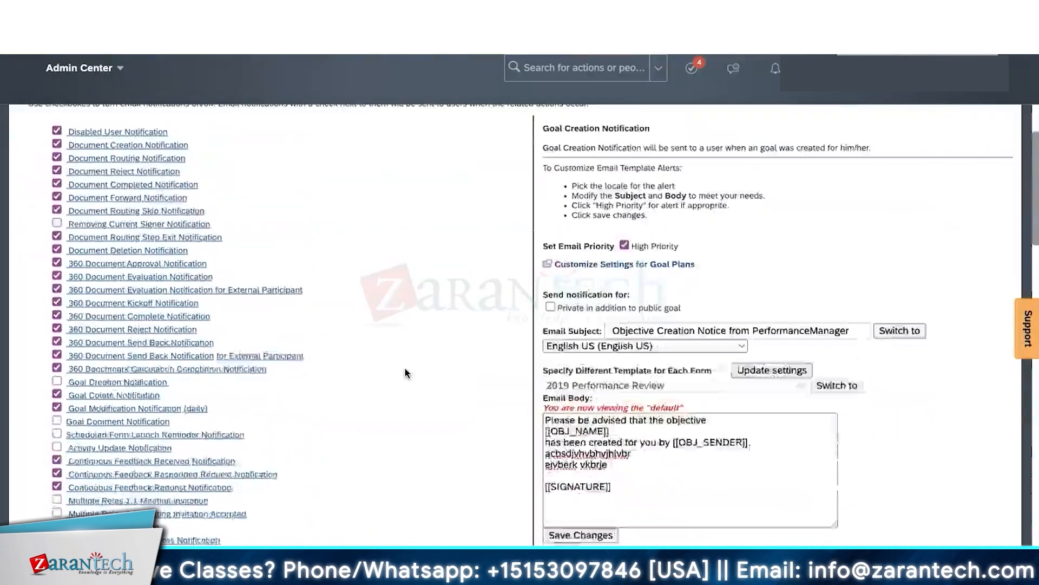
scroll(406, 372, down, 2)
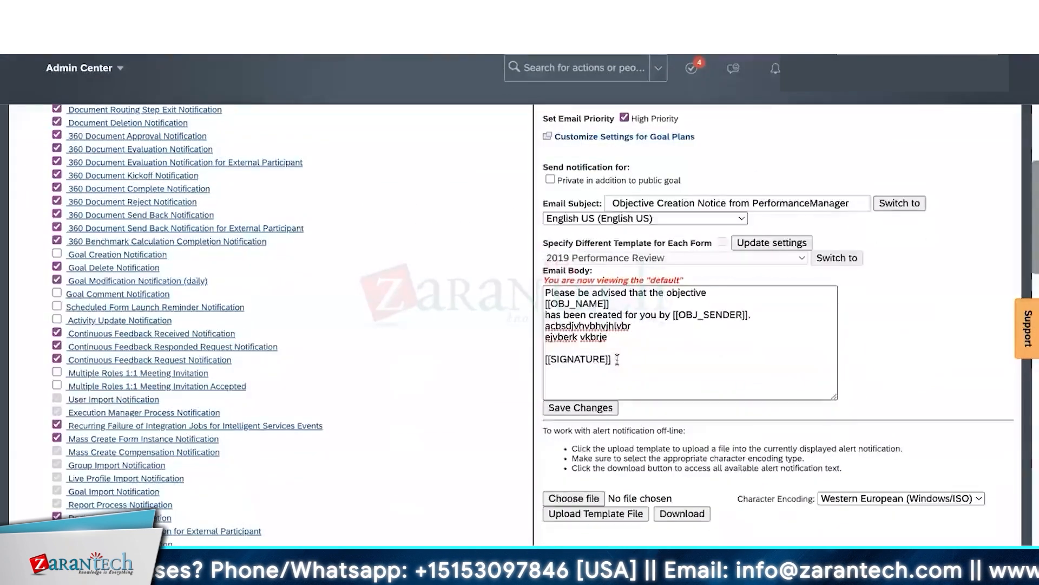
click(582, 360)
drag(582, 359, 543, 357)
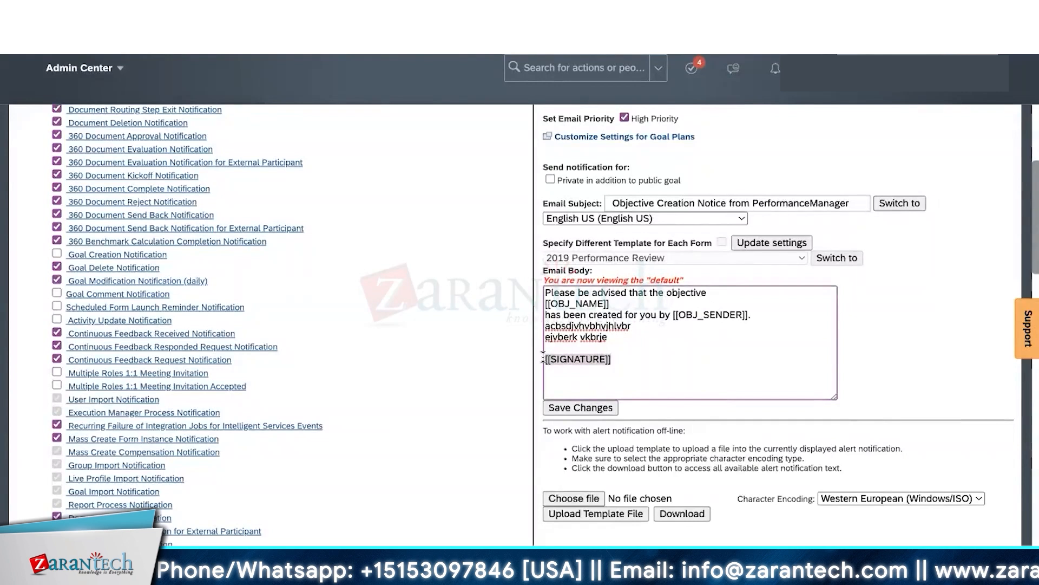
click(610, 360)
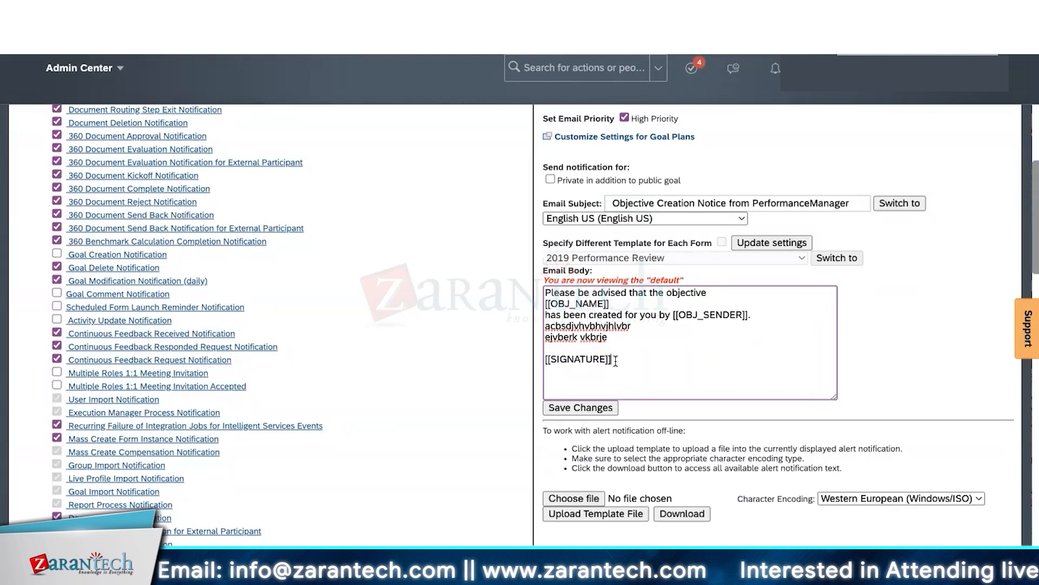
drag(615, 360, 547, 358)
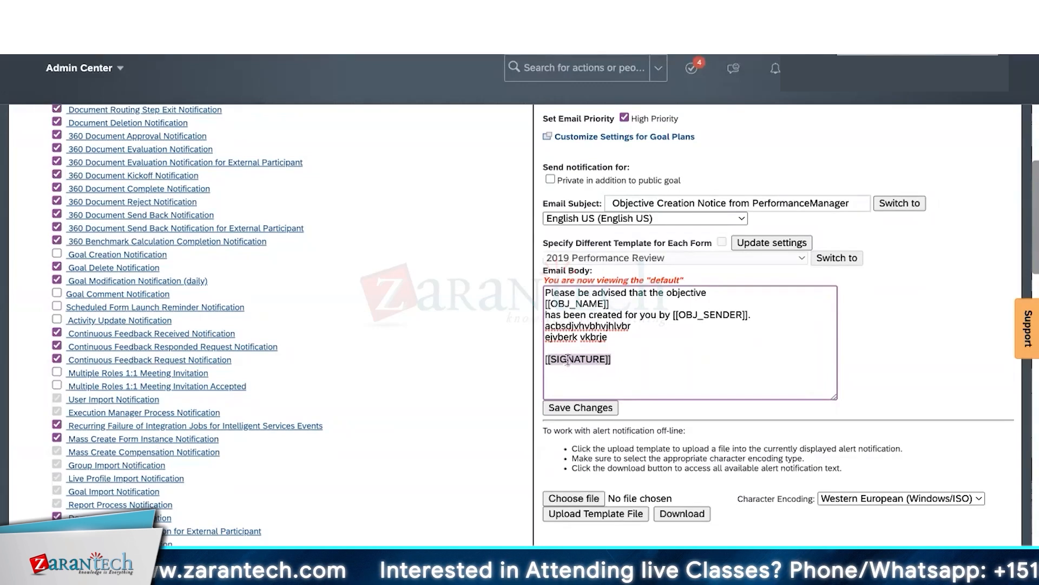
- Open the Email Signature template and delete its existing email body text
scroll(428, 395, down, 5)
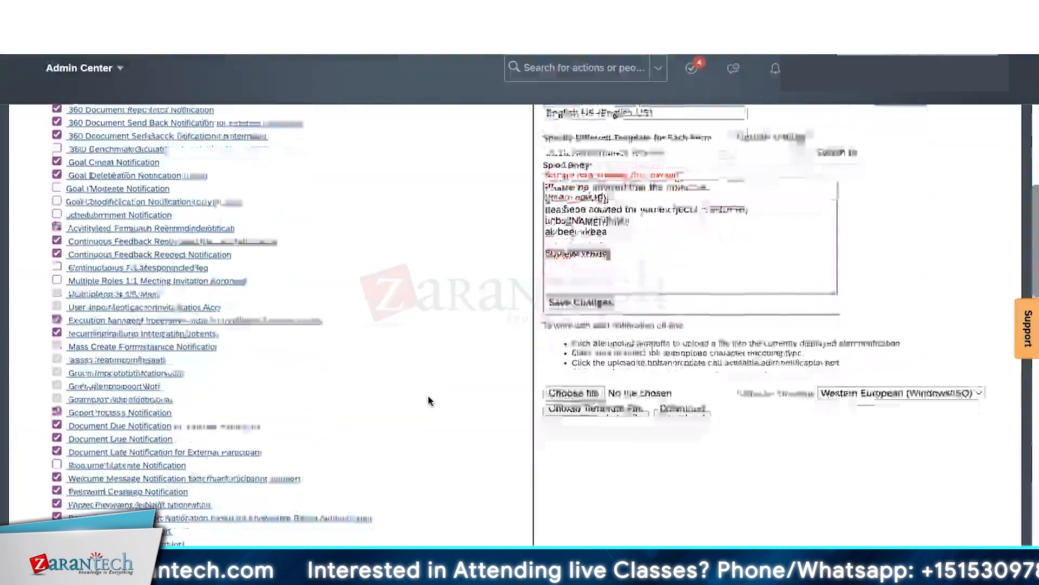
scroll(427, 401, down, 2)
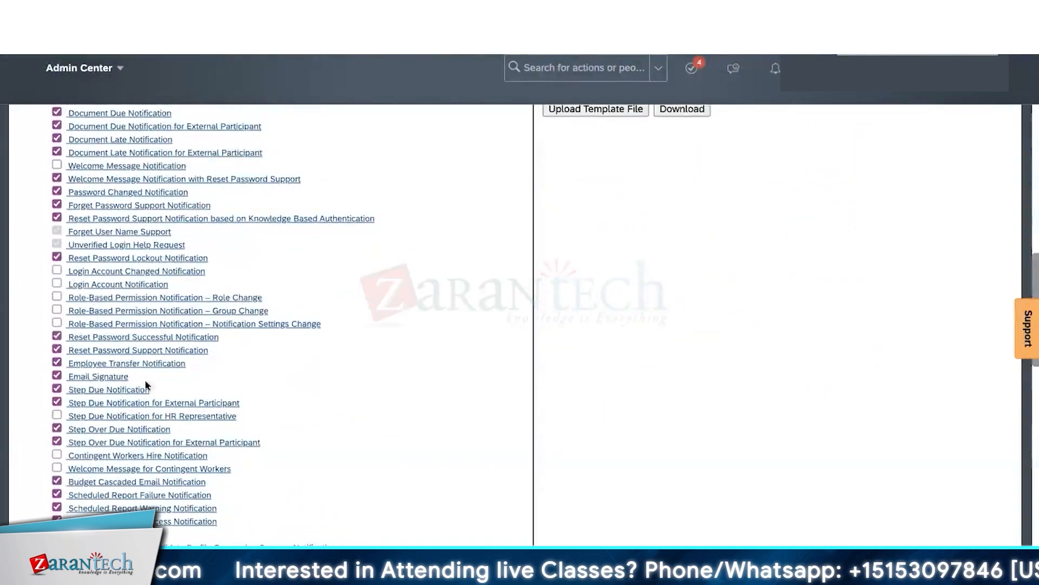
drag(128, 376, 59, 375)
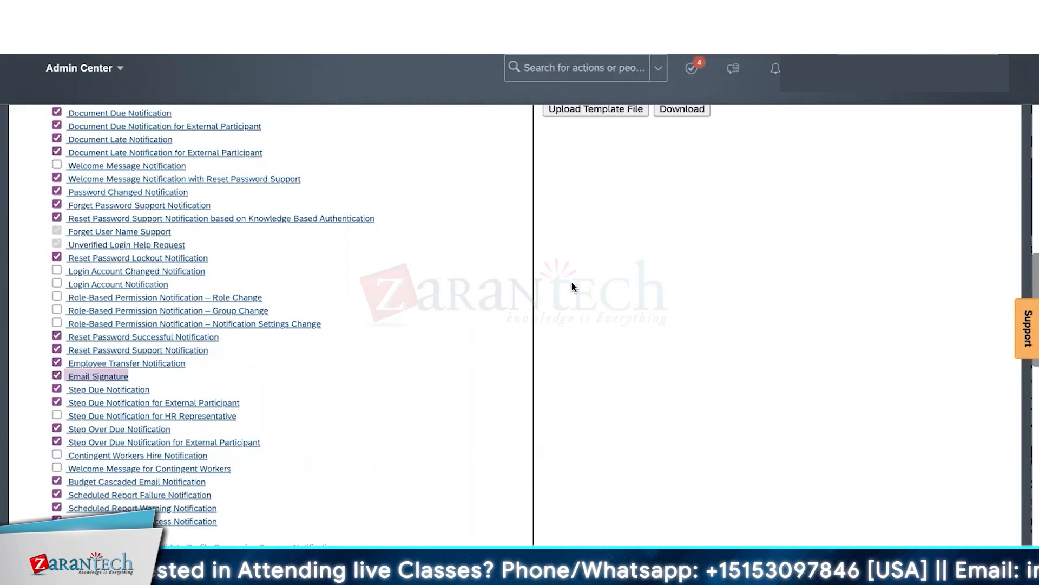
scroll(661, 249, up, 12)
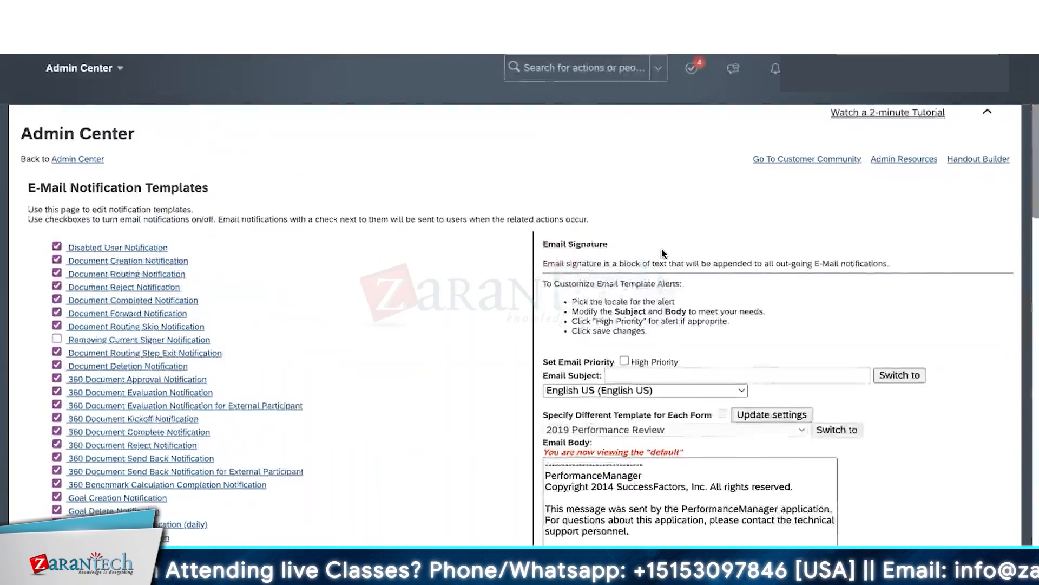
scroll(661, 249, down, 2)
scroll(661, 248, down, 1)
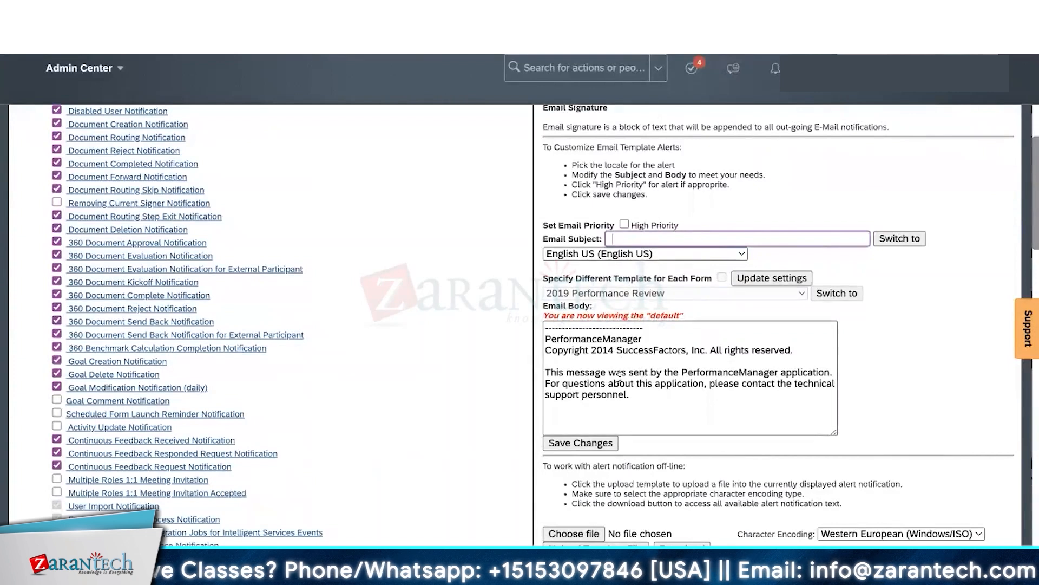
click(624, 397)
drag(629, 396, 545, 328)
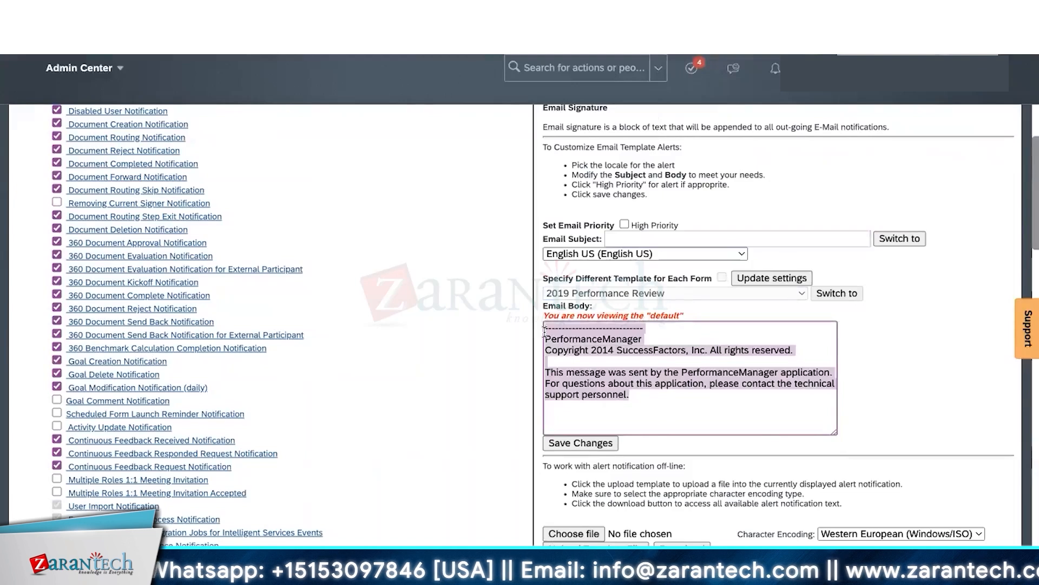
key(BackSpace)
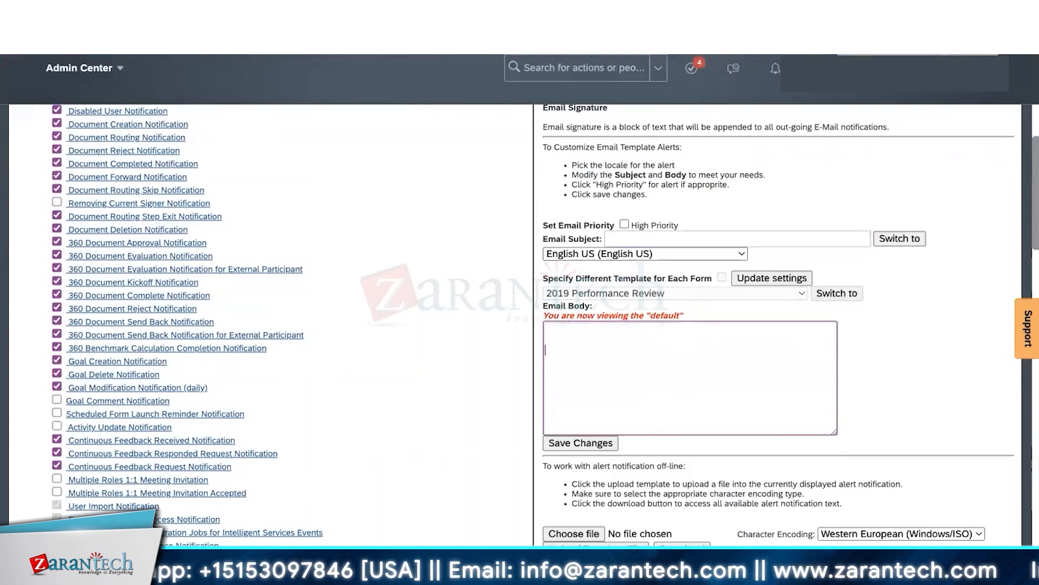
- Type the signature lines 'Regards,', 'HR Opearations' and 'Coco cola' into the body
key(Return)
key(Return)
text(Regards,)
key(Return)
text(HR )
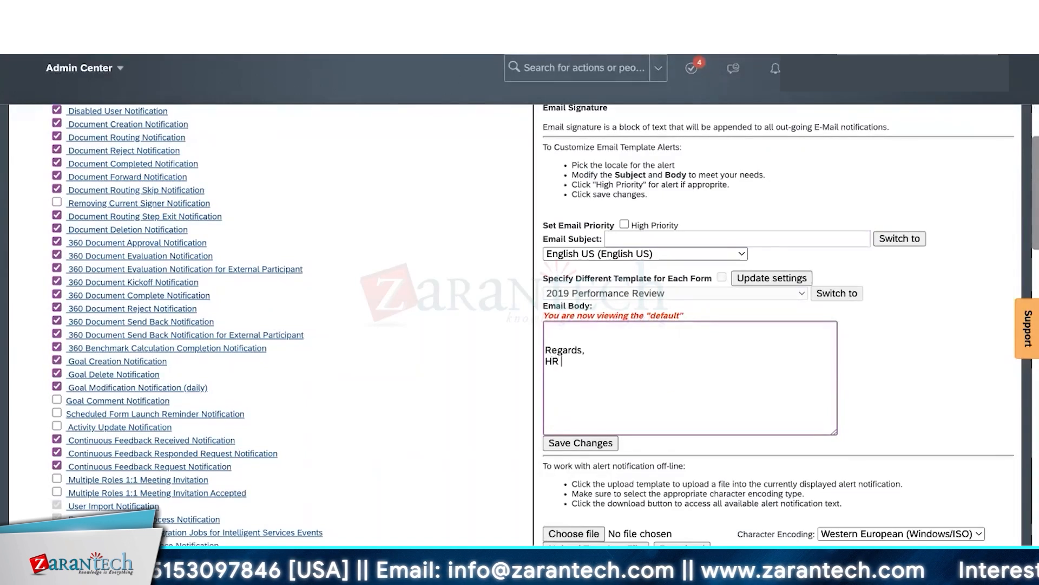
text(Opearations)
key(Return)
text(Coco cOAL)
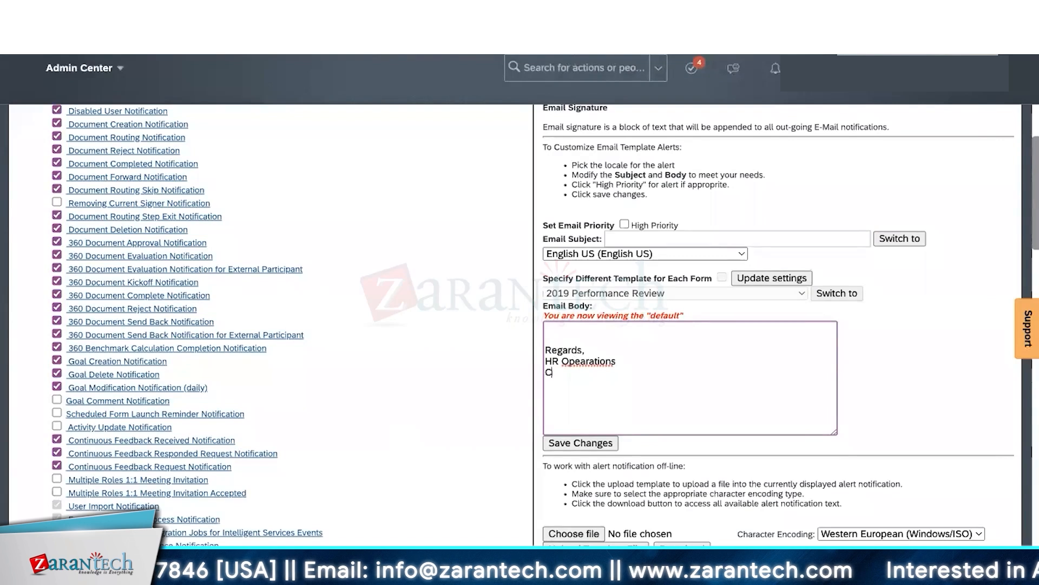
key(BackSpace)
key(BackSpace)
text(ola)
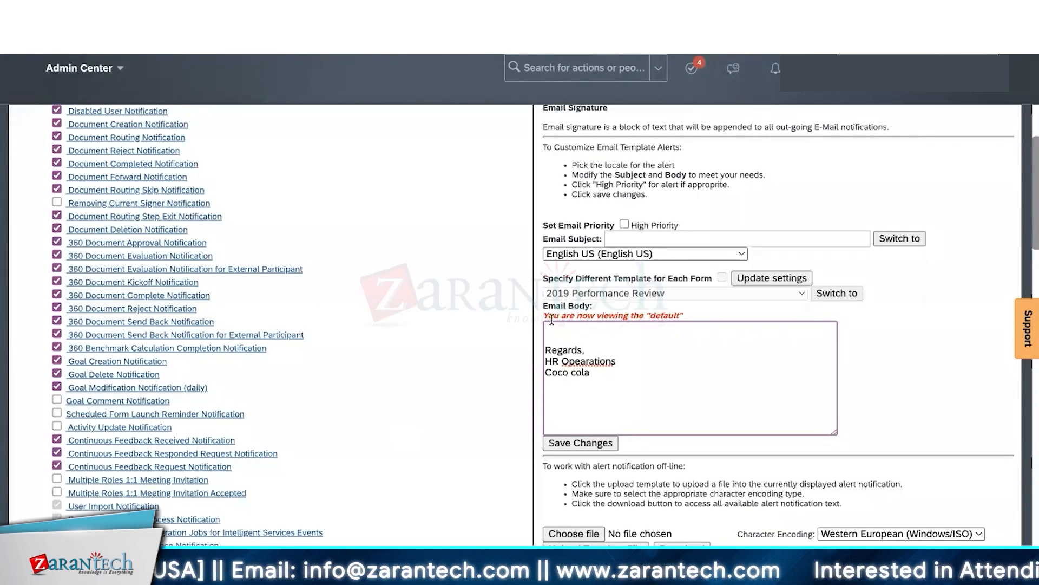
- Correct 'Opearations' to 'Operations' and add '*This is a system generated no-reply email'
right_click(584, 362)
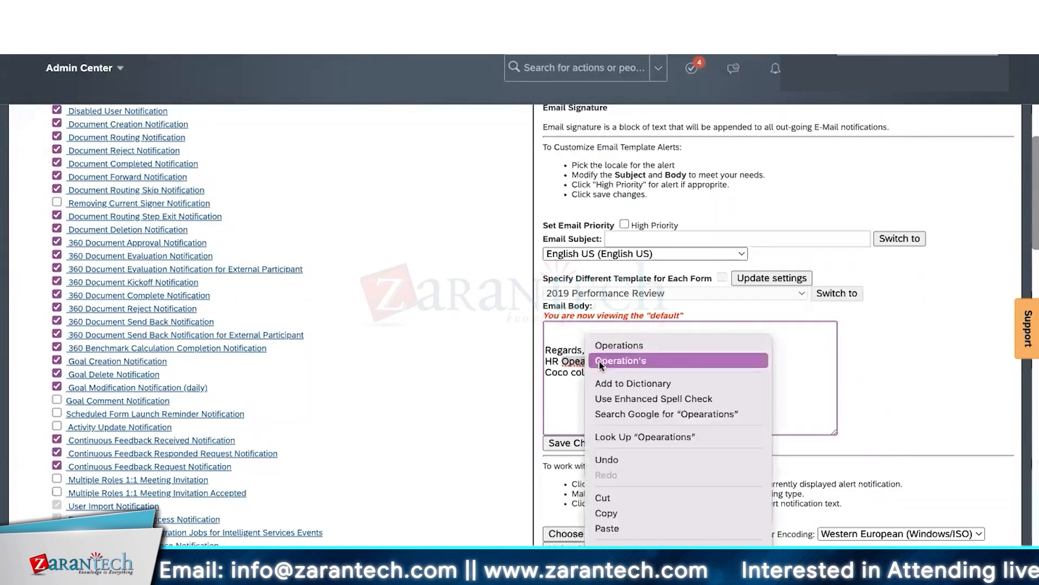
click(622, 344)
click(612, 378)
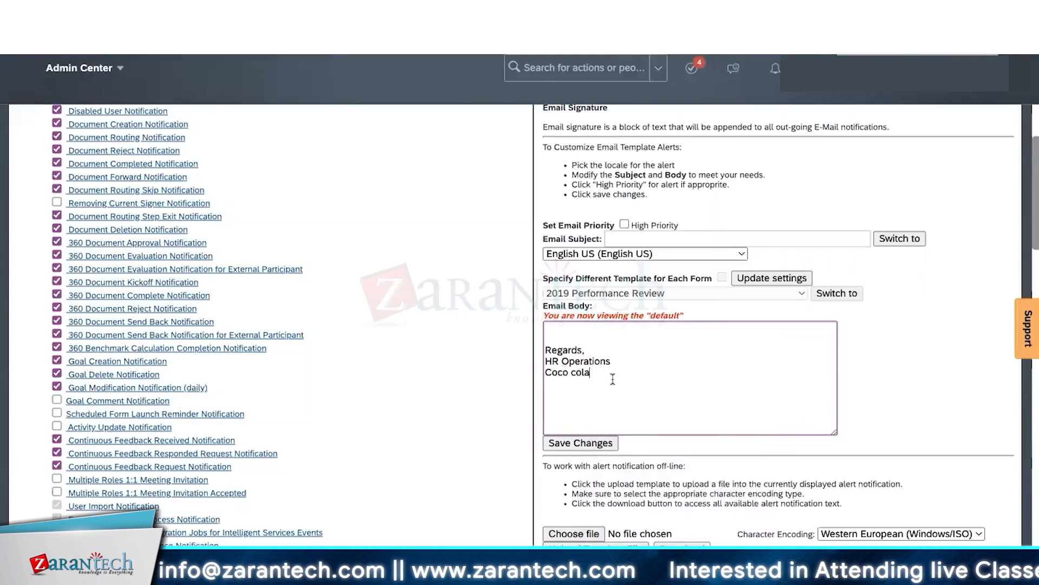
key(Return)
key(Return)
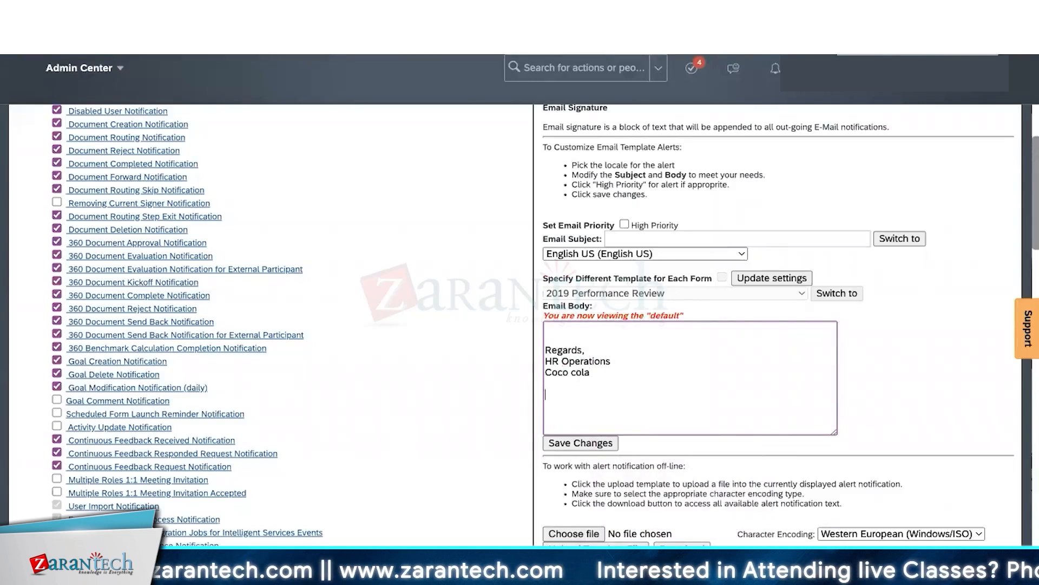
text(*T)
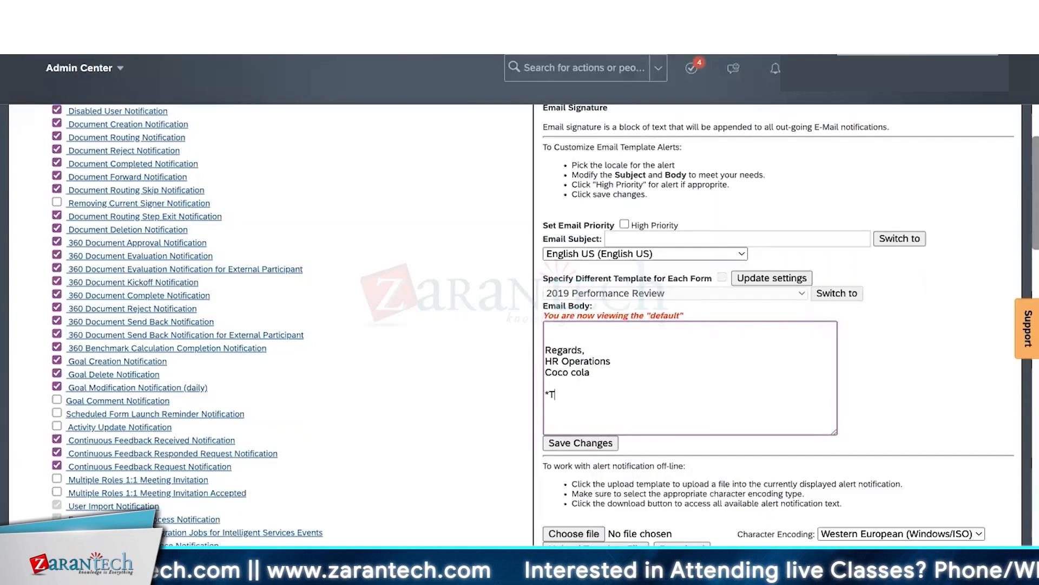
text(his is a )
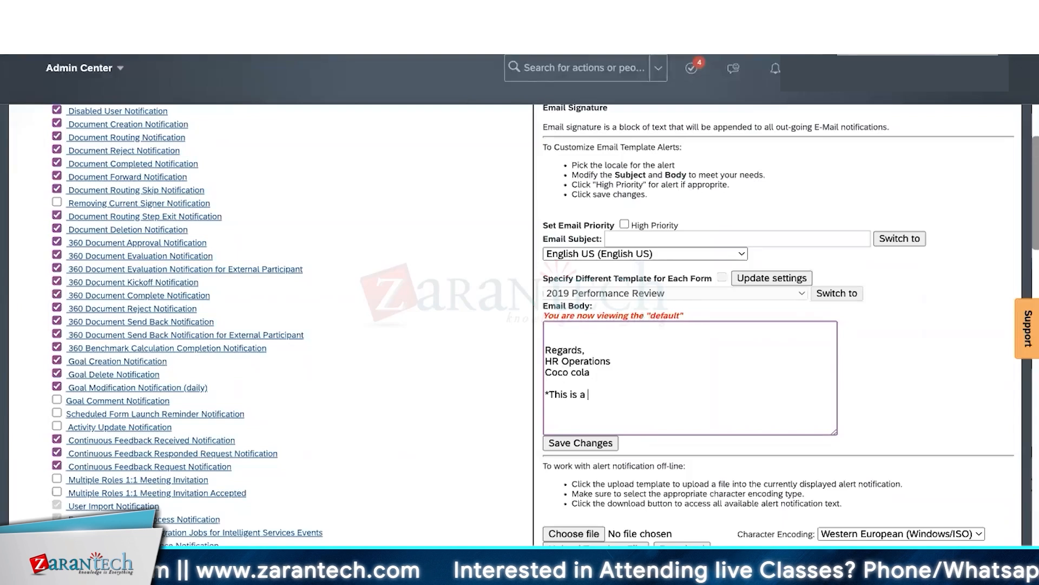
text(system gene)
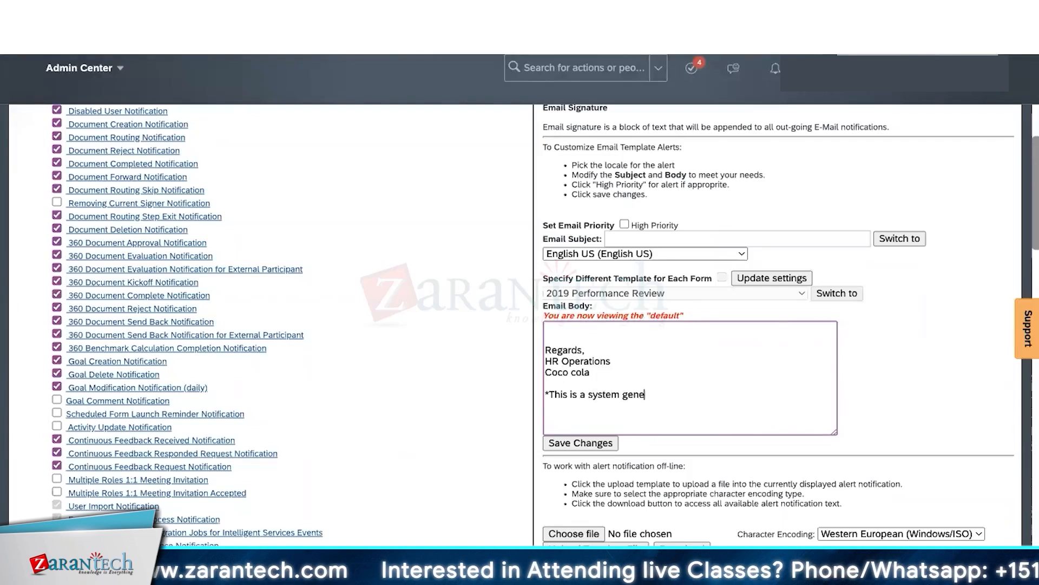
text(rated no-repl)
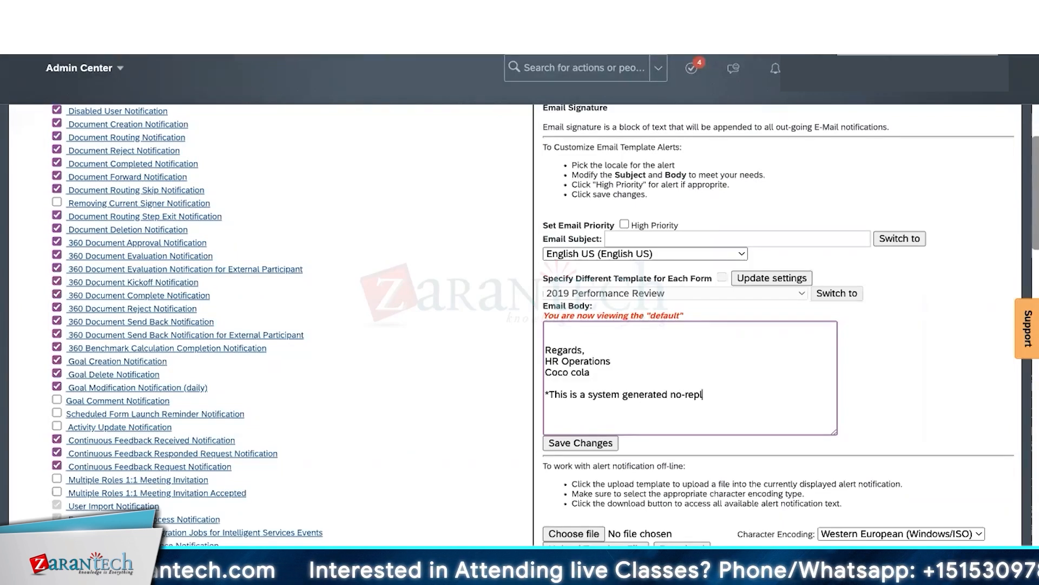
text(y email.)
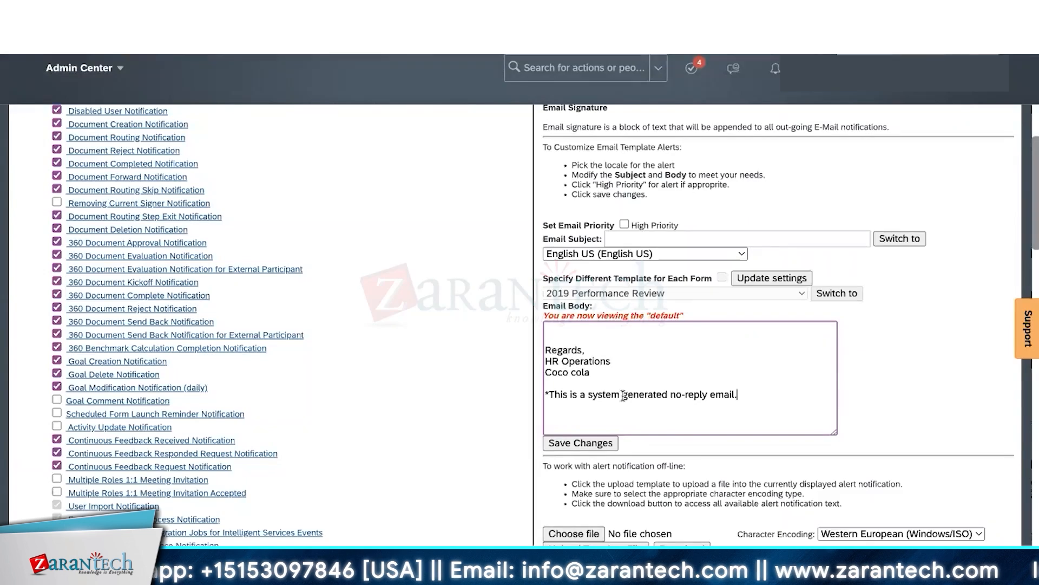
scroll(472, 320, up, 3)
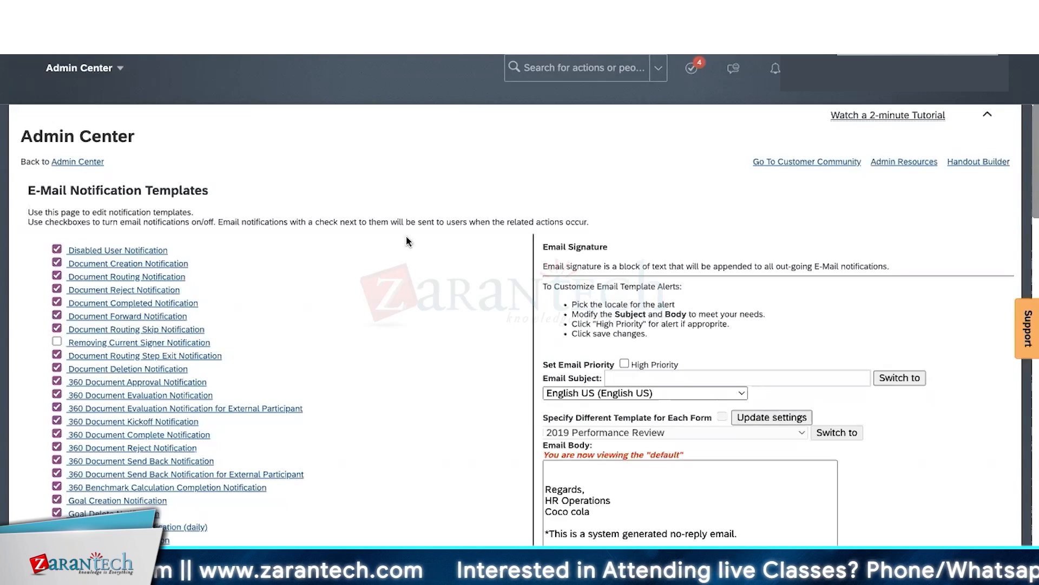
- Switch from Admin Center to the Home page using the module list
click(121, 70)
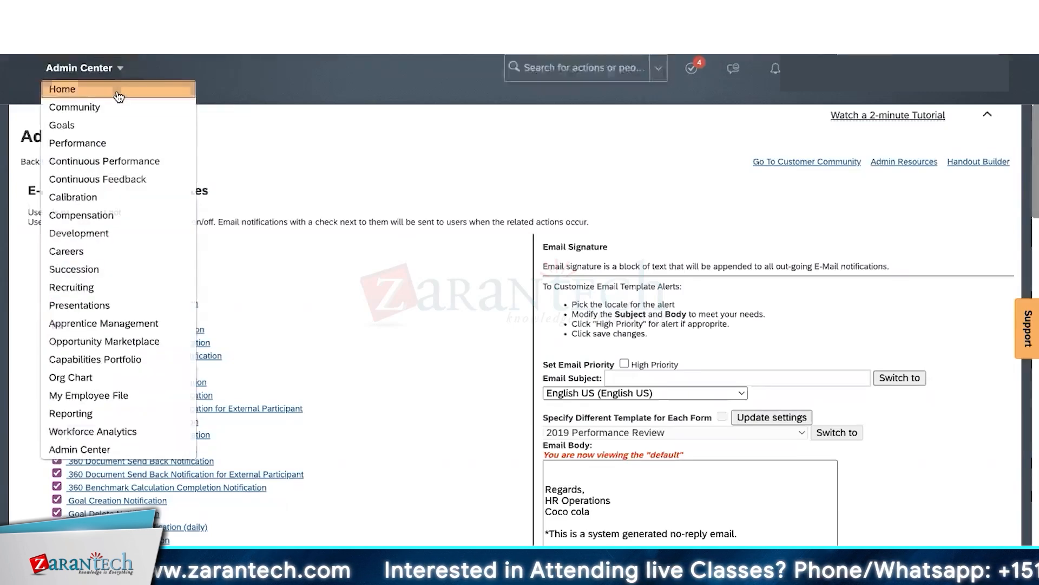
click(119, 90)
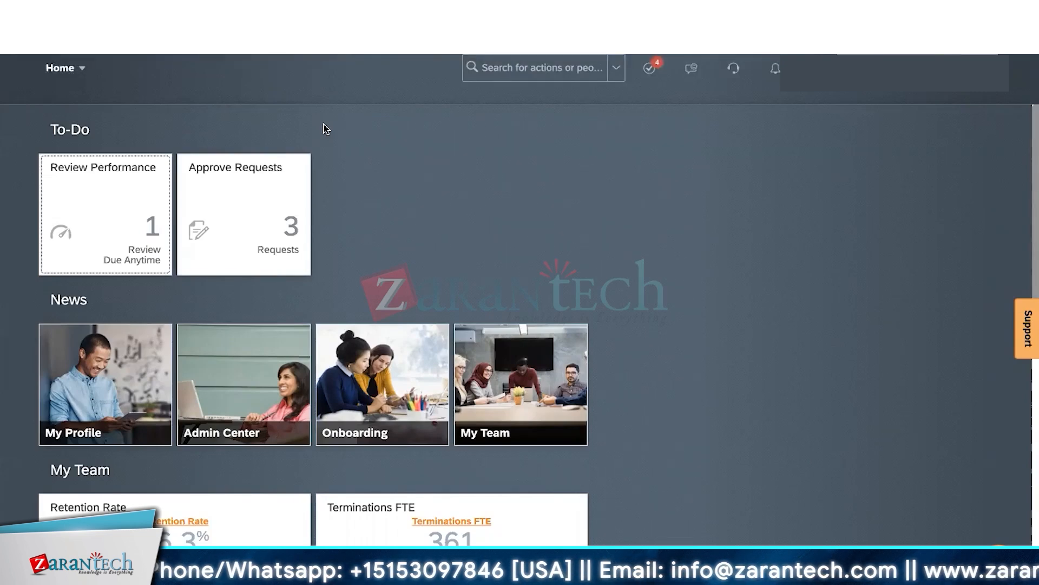
click(84, 69)
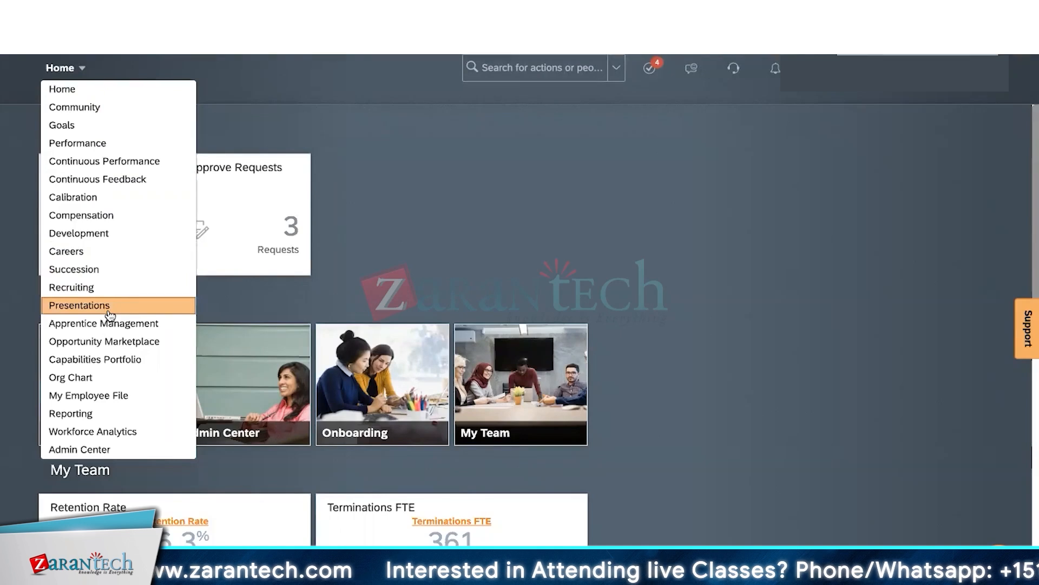
- Open My Employee File and review the ME and Employment subsection lists
click(149, 399)
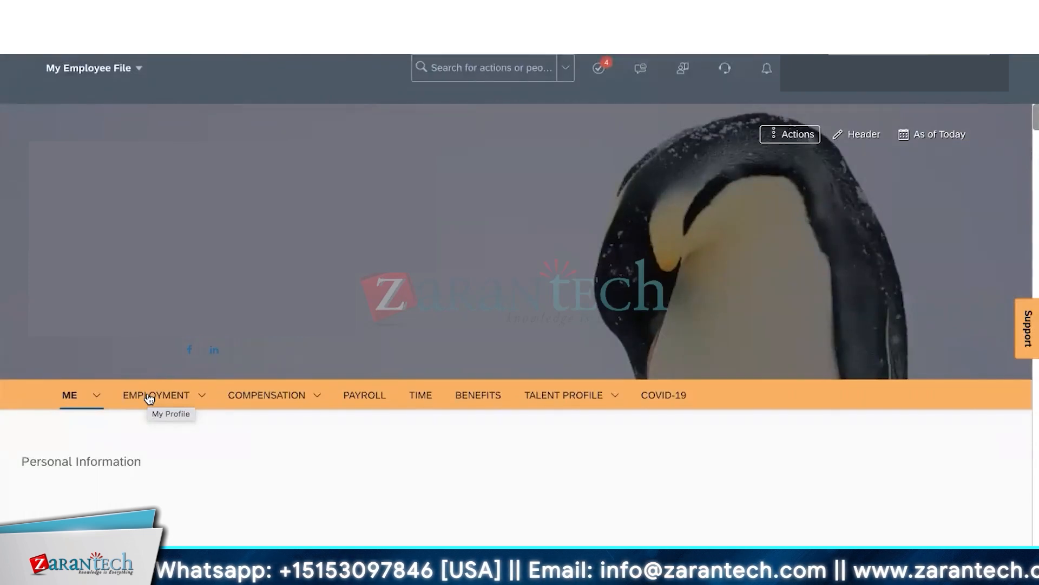
scroll(454, 287, down, 3)
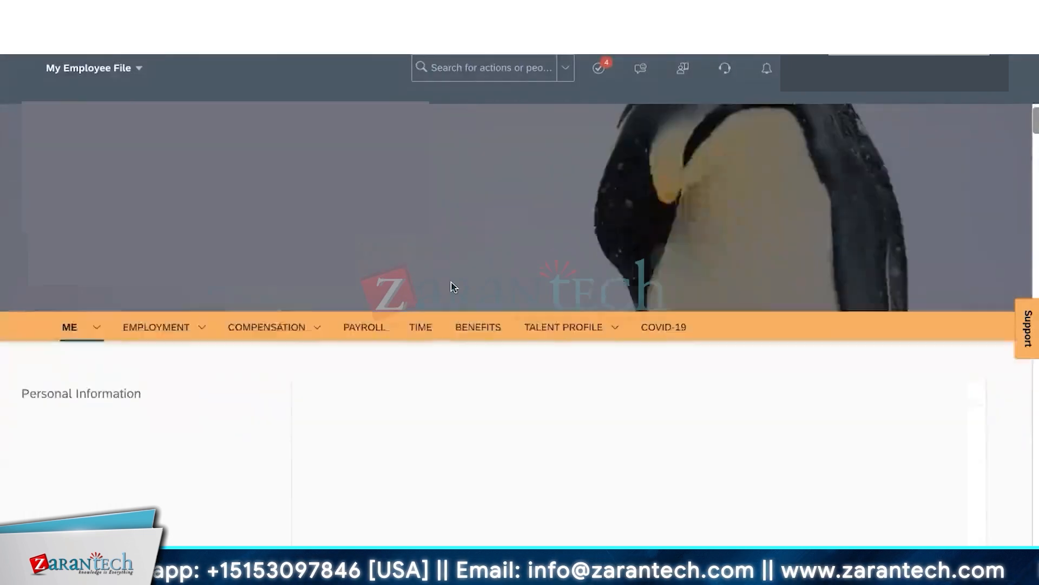
scroll(453, 287, down, 3)
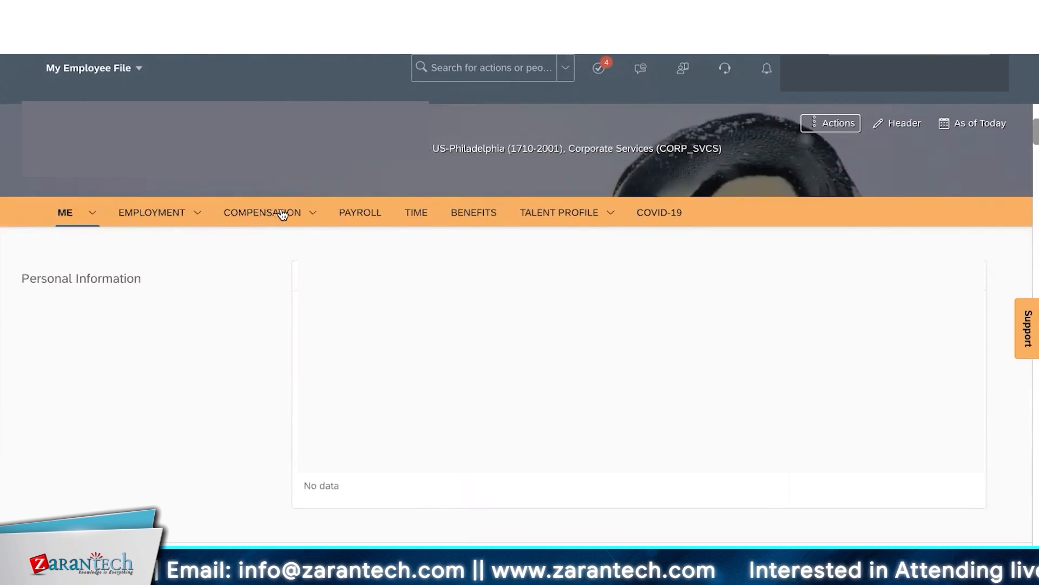
click(93, 217)
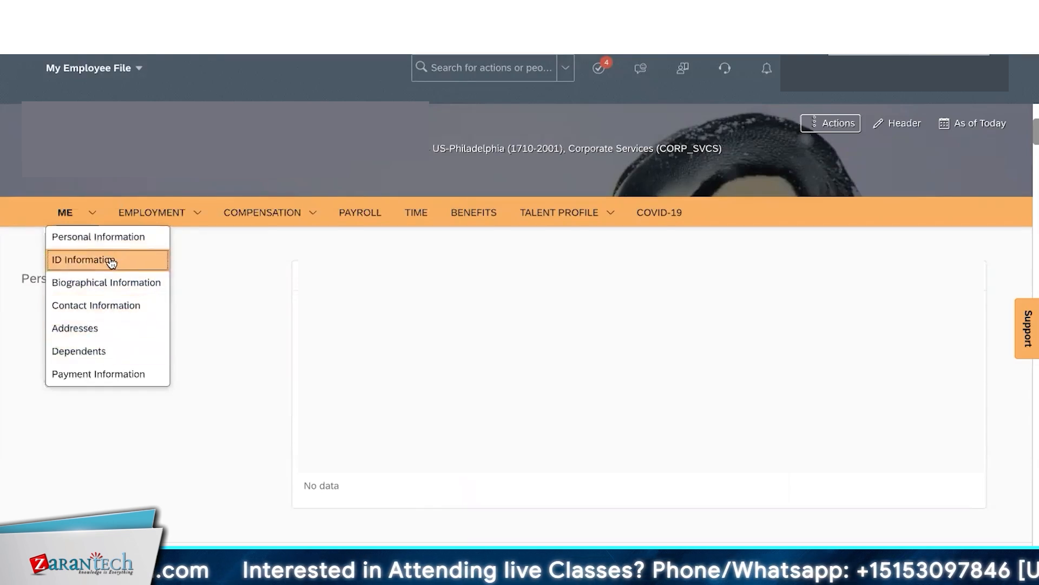
mouse_move(318, 217)
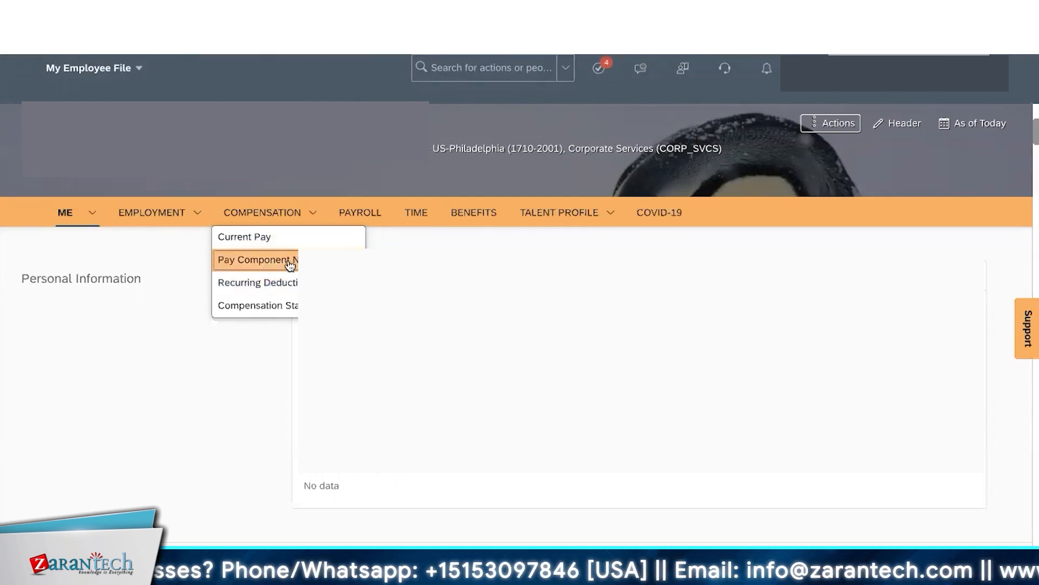
click(199, 215)
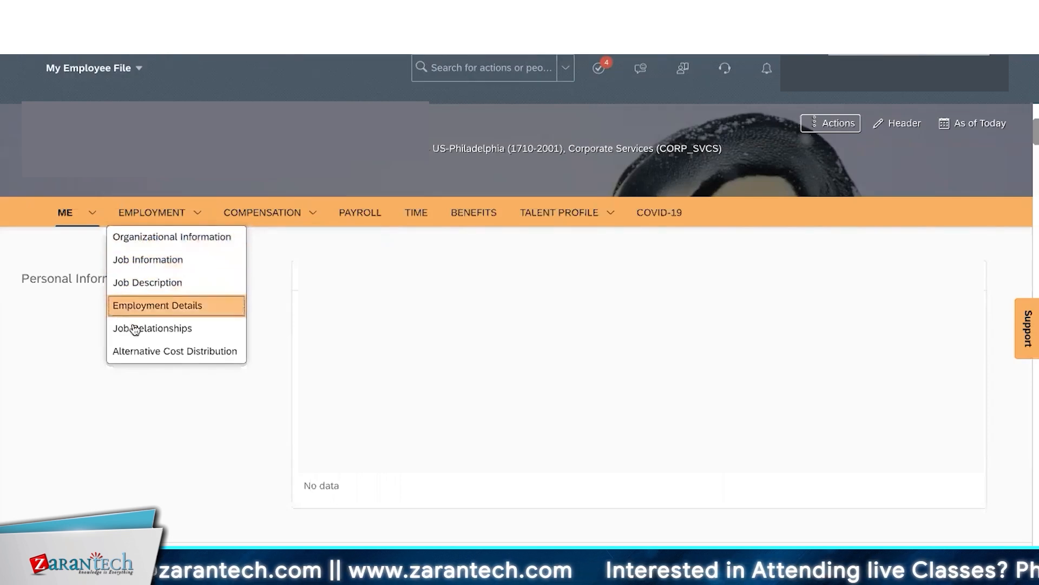
- Scroll the employee file past ID Information, Contact, Addresses, Dependents and Payment Information to Job Information
click(182, 396)
scroll(181, 396, down, 5)
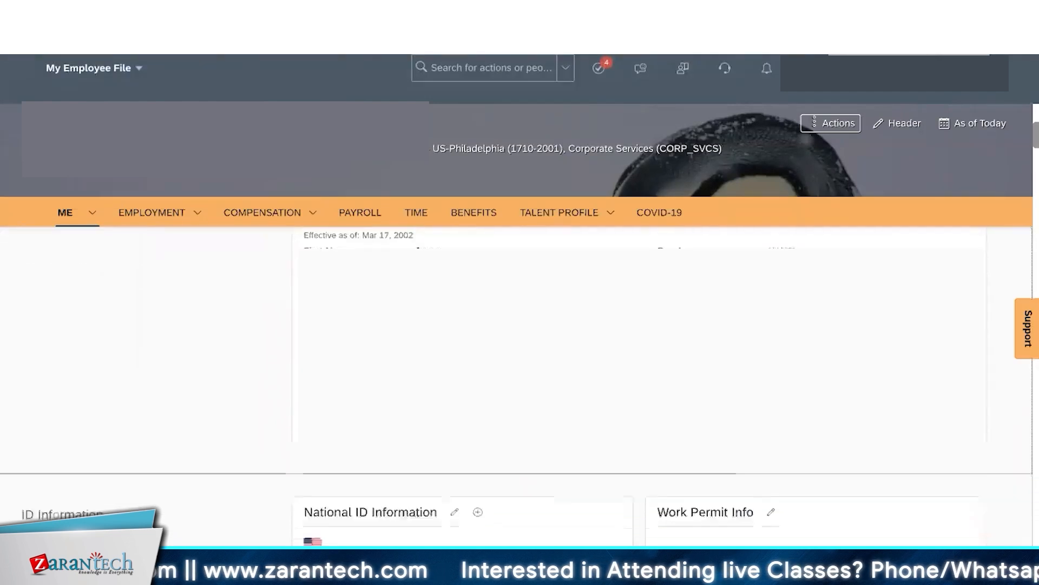
scroll(181, 396, down, 5)
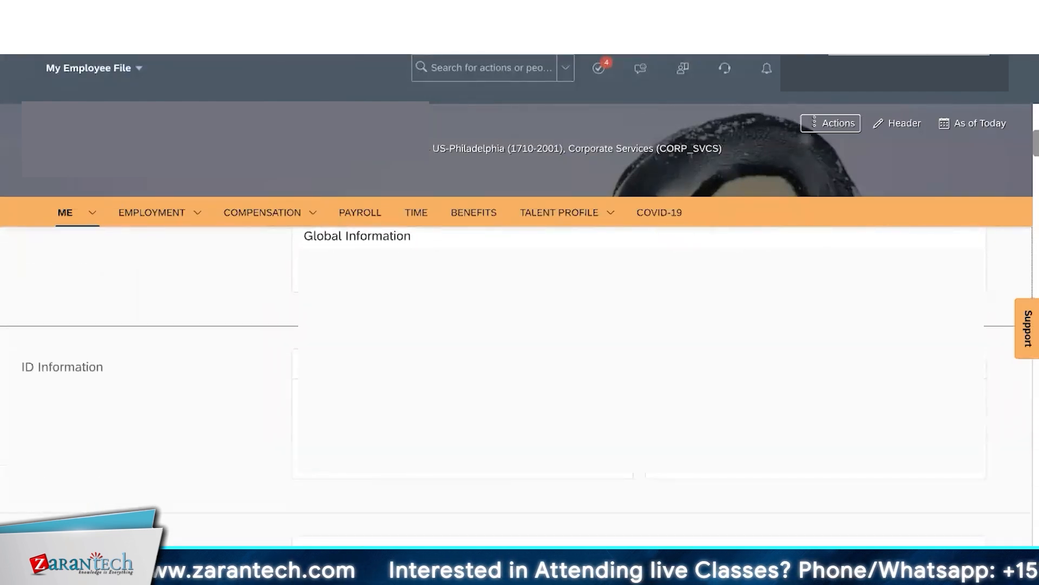
scroll(520, 384, down, 3)
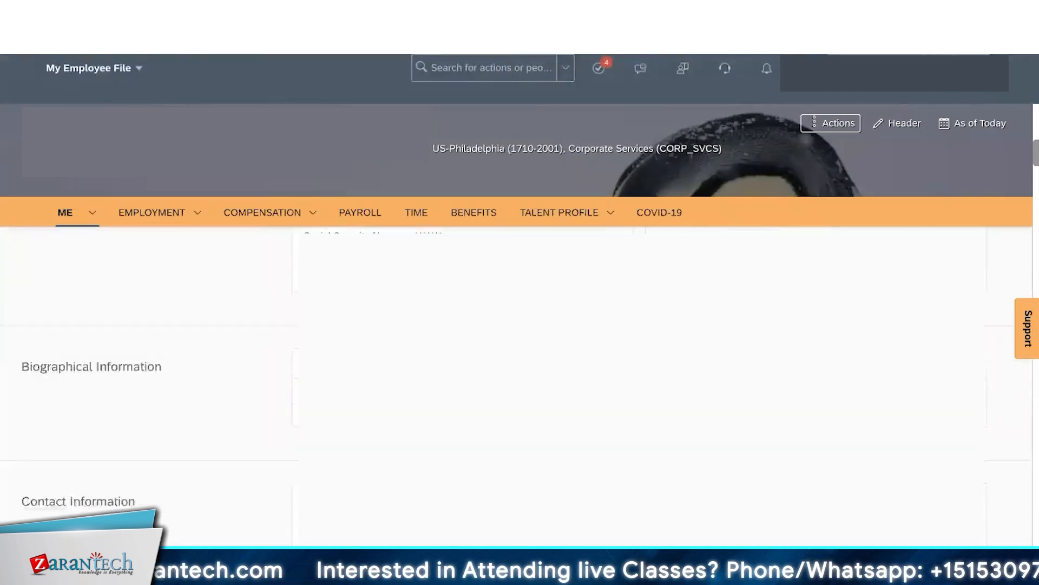
scroll(519, 385, down, 3)
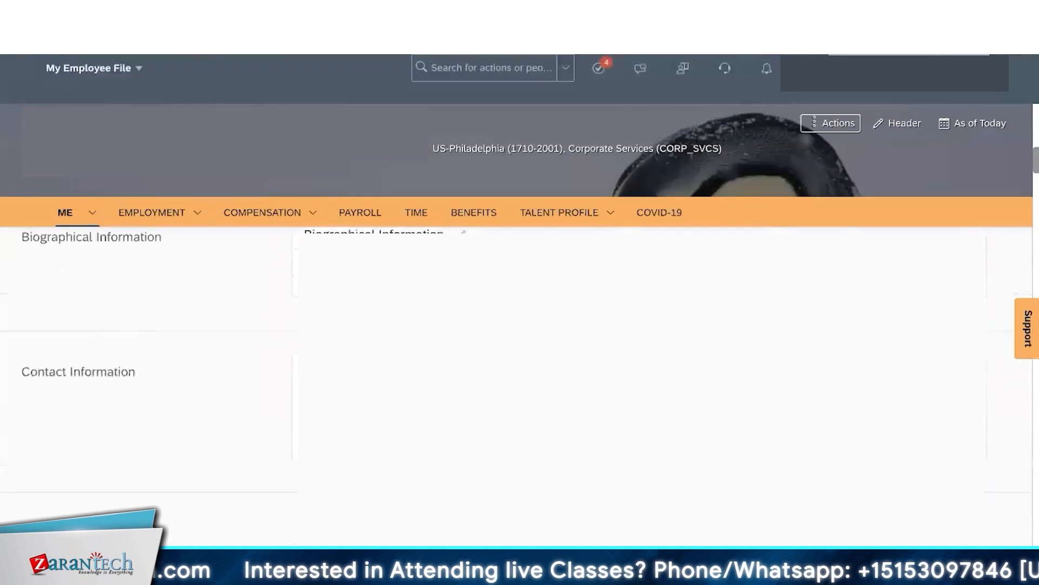
scroll(519, 385, down, 3)
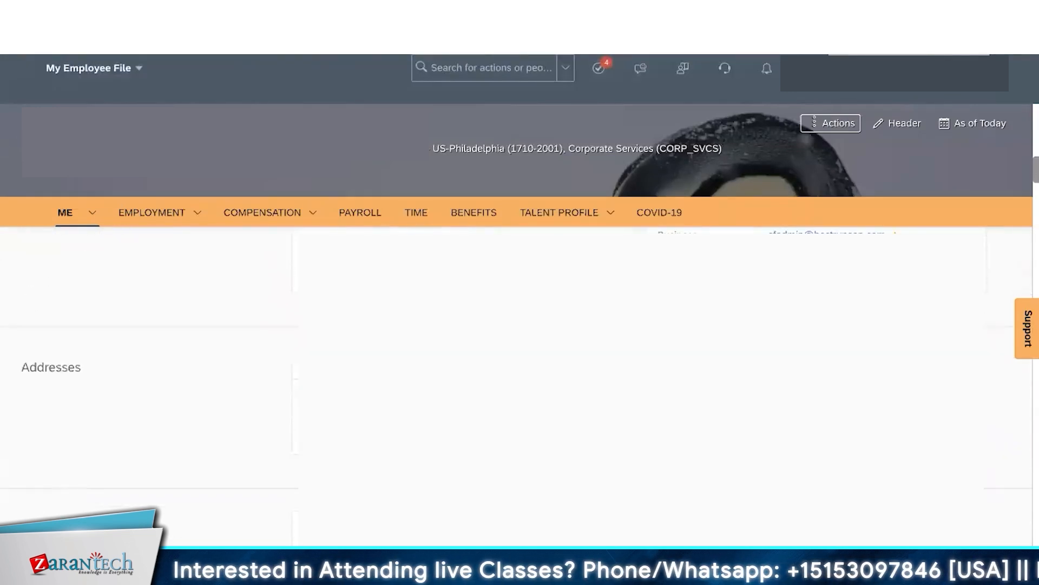
scroll(520, 384, down, 3)
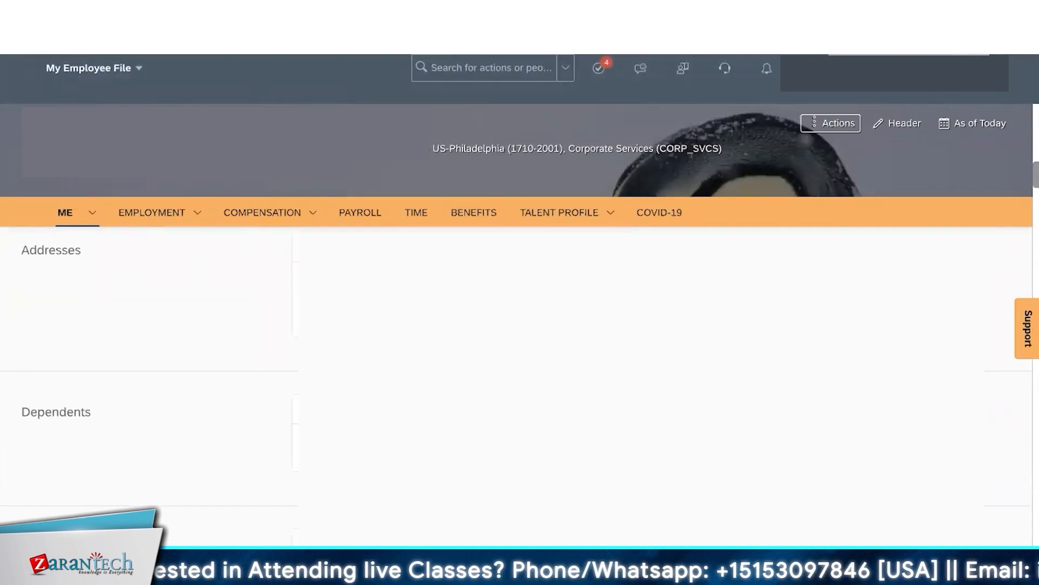
scroll(520, 385, down, 3)
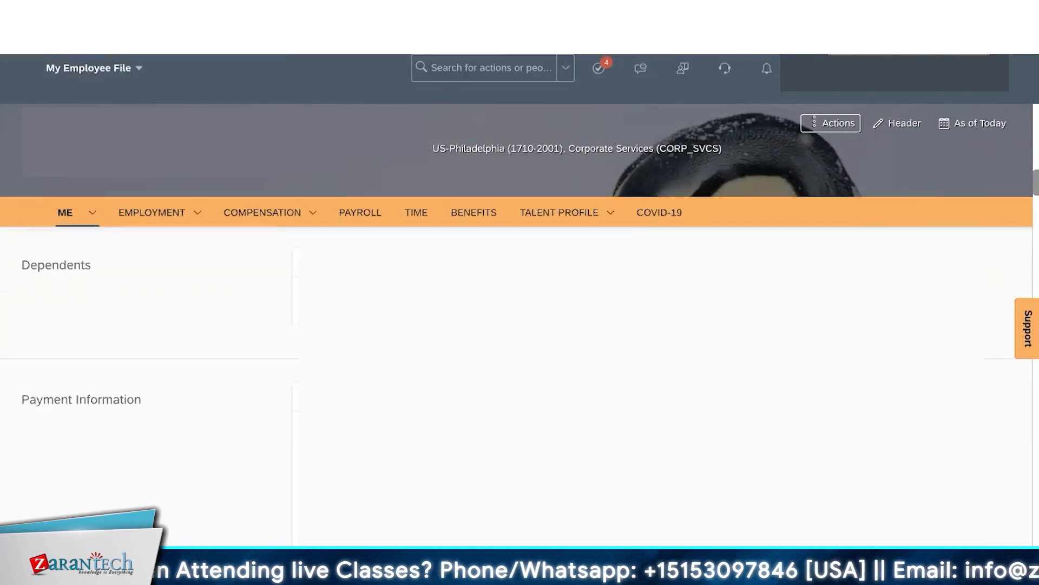
scroll(519, 385, down, 1)
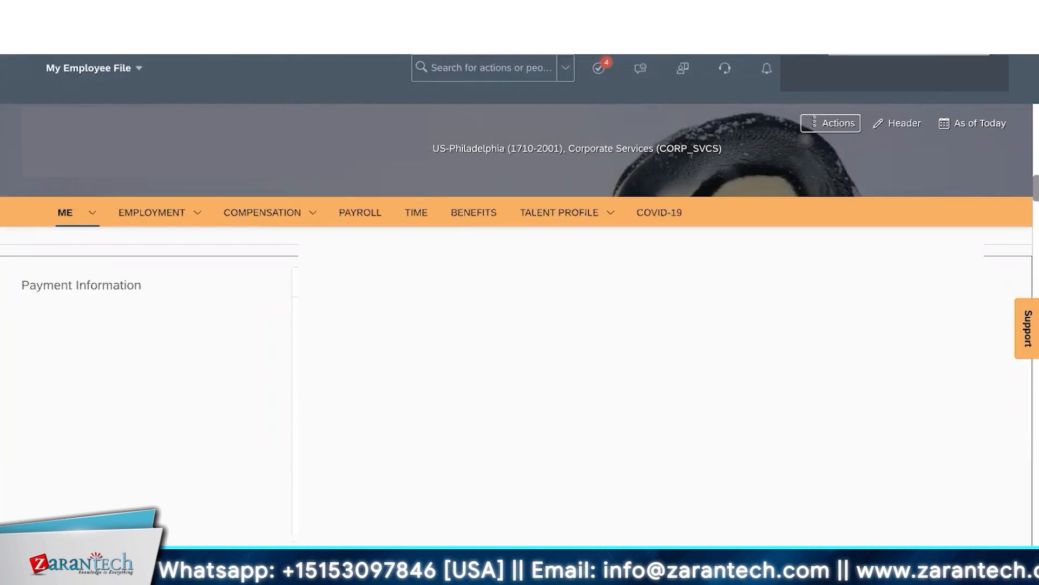
scroll(641, 385, down, 6)
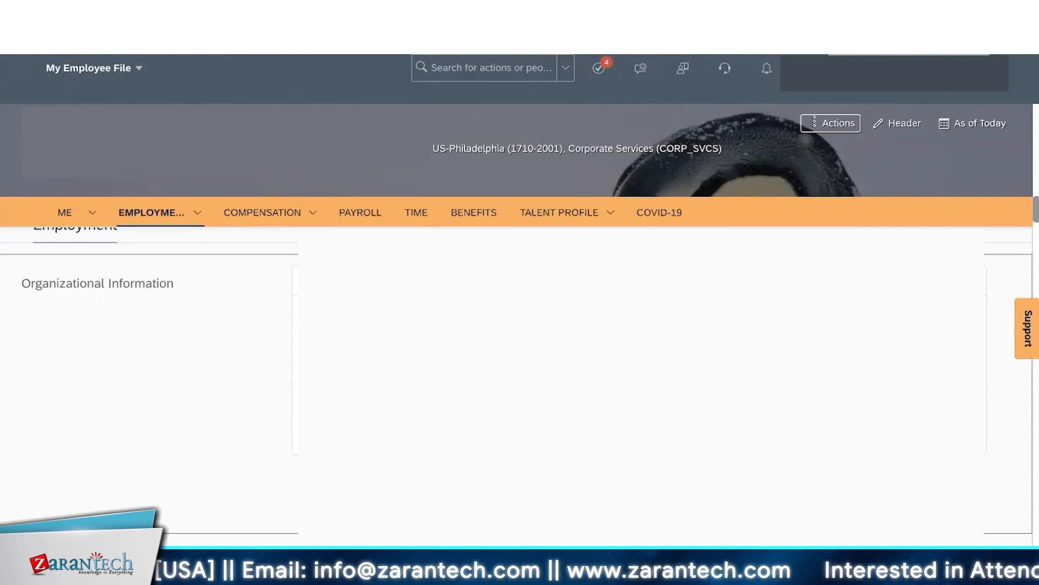
scroll(519, 379, down, 3)
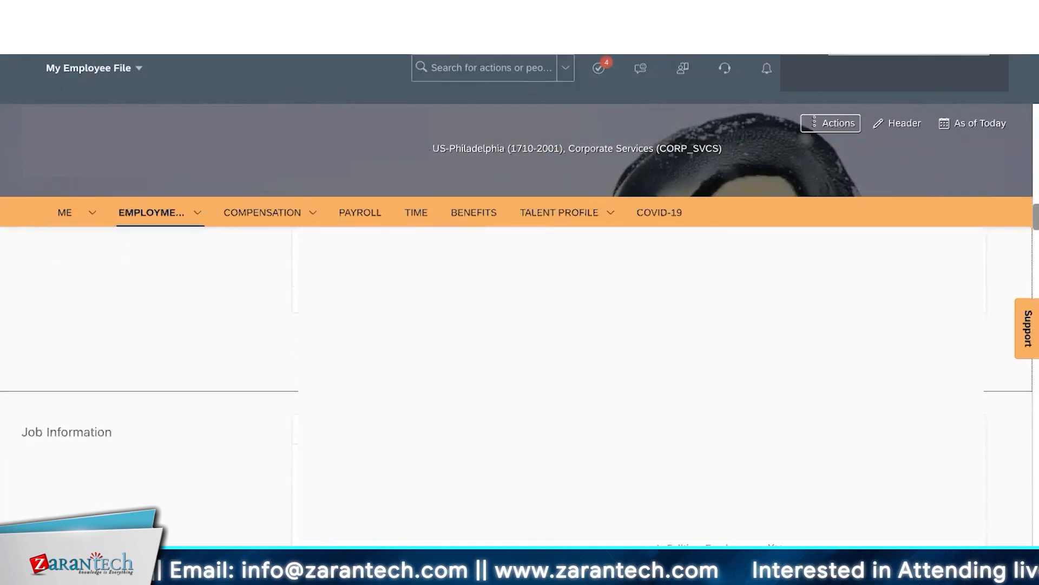
scroll(520, 379, down, 3)
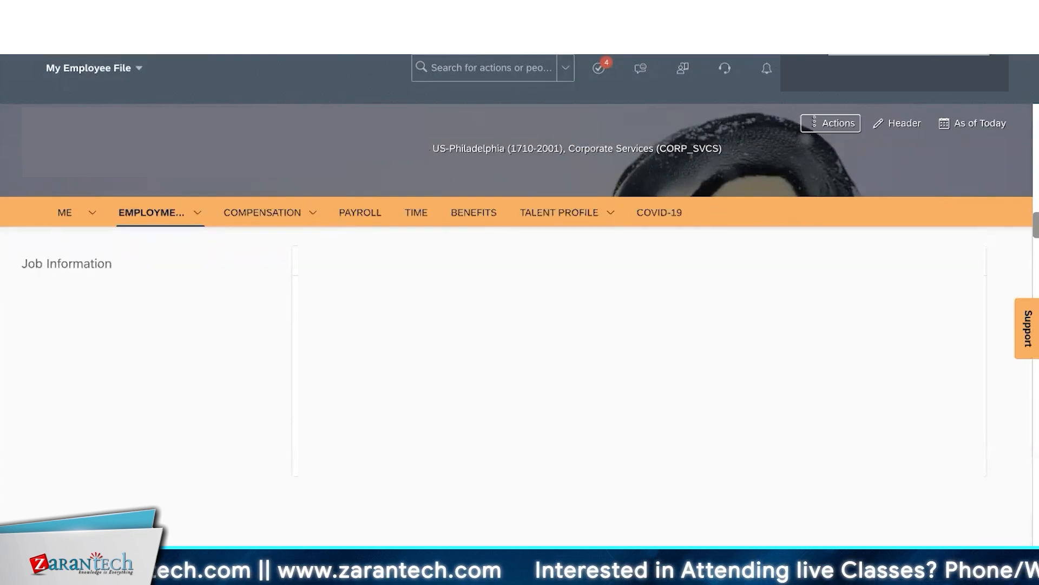
- Highlight the Sub Sections line in the reference notes, then list the Employment subsections
click(582, 543)
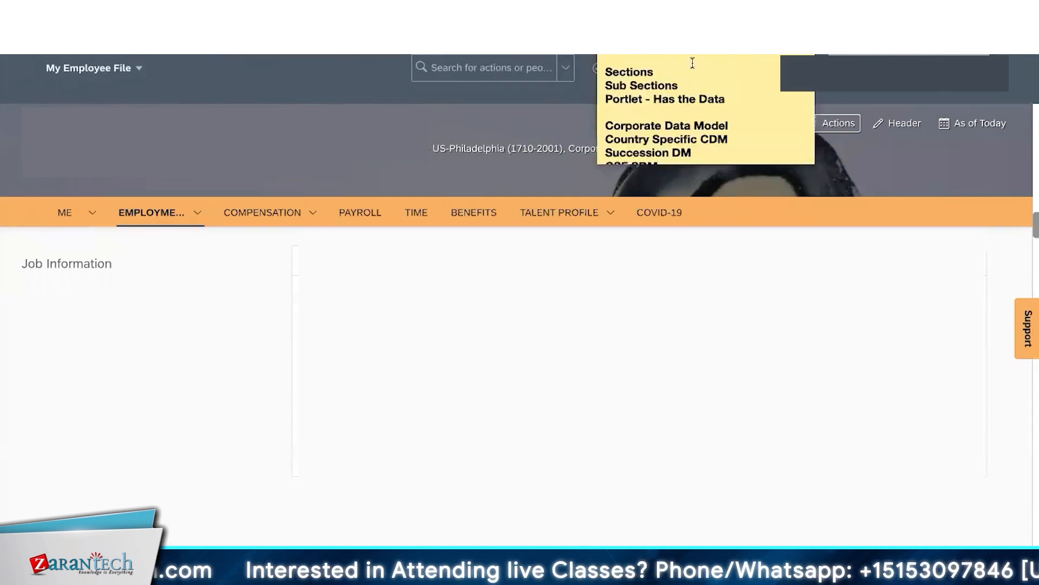
drag(728, 100, 599, 70)
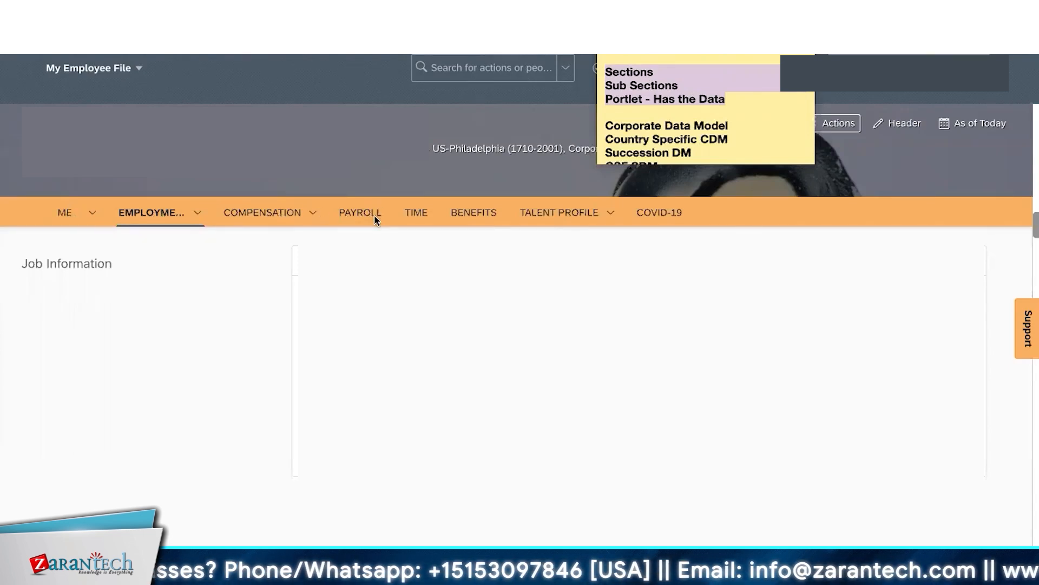
click(663, 98)
drag(686, 84, 604, 85)
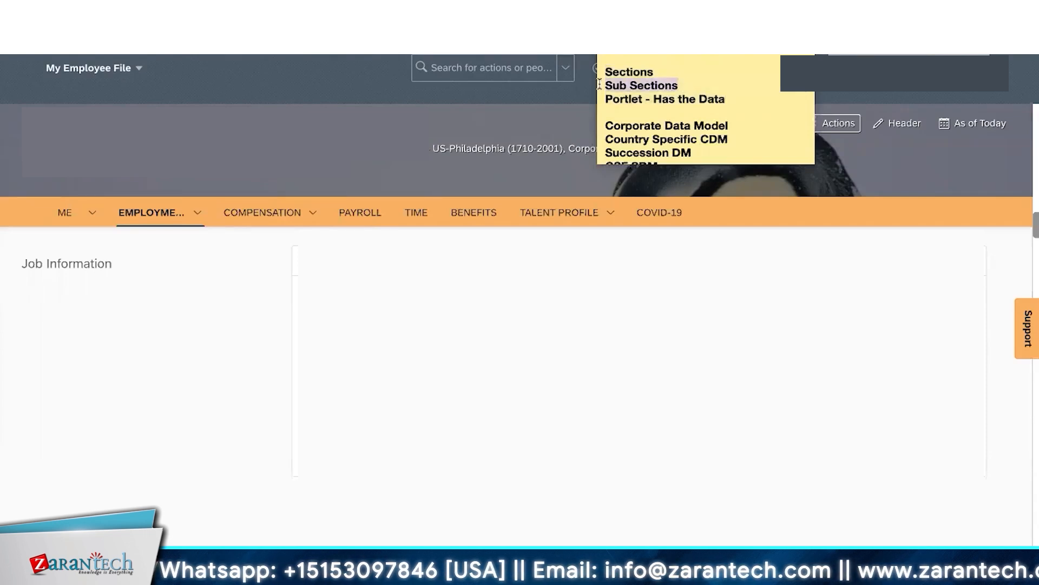
click(195, 212)
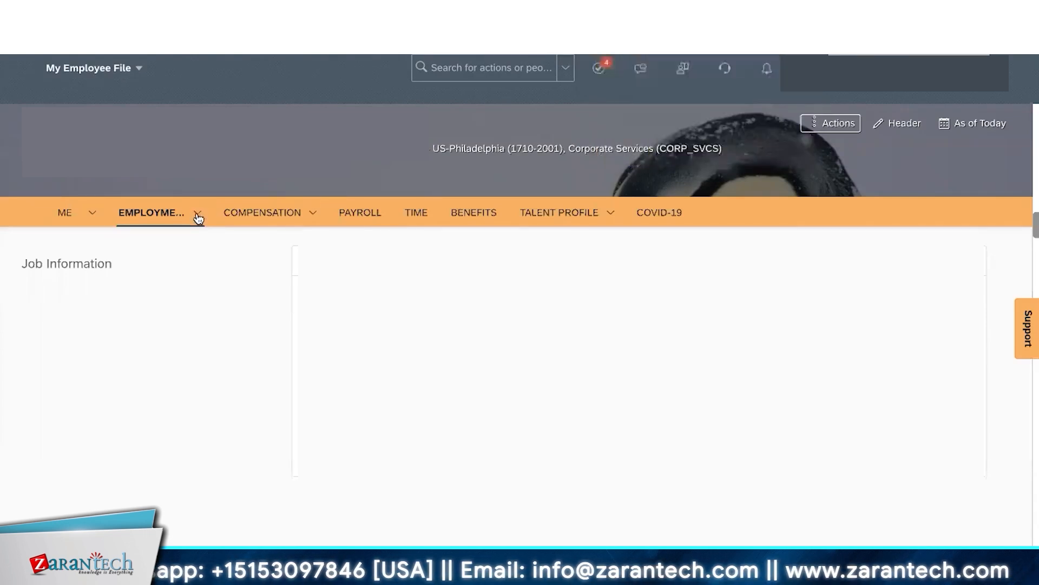
click(196, 213)
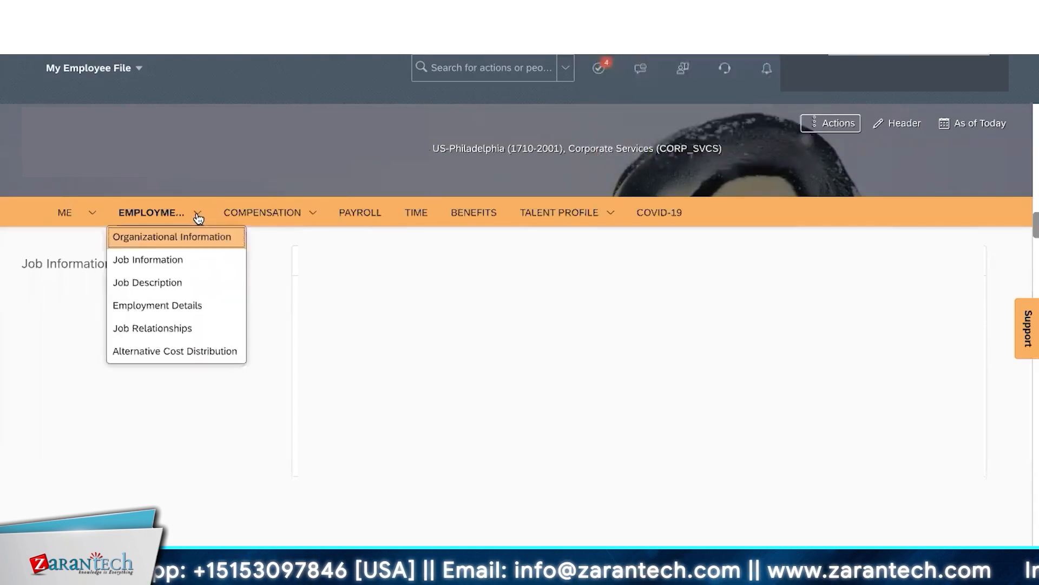
- Jump to the Me area's Contact Information section and highlight its heading
click(92, 213)
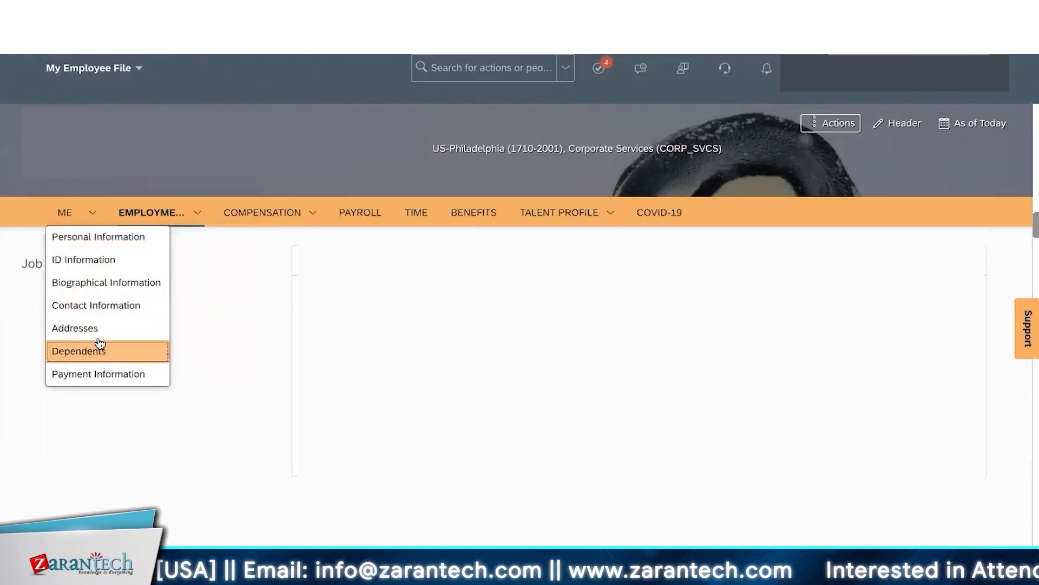
click(110, 311)
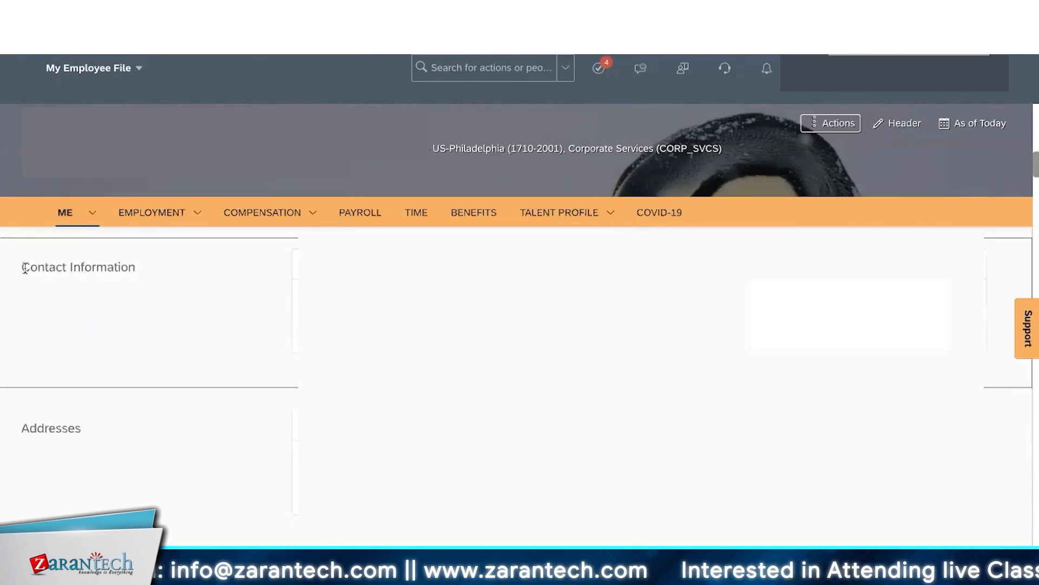
drag(24, 268, 136, 269)
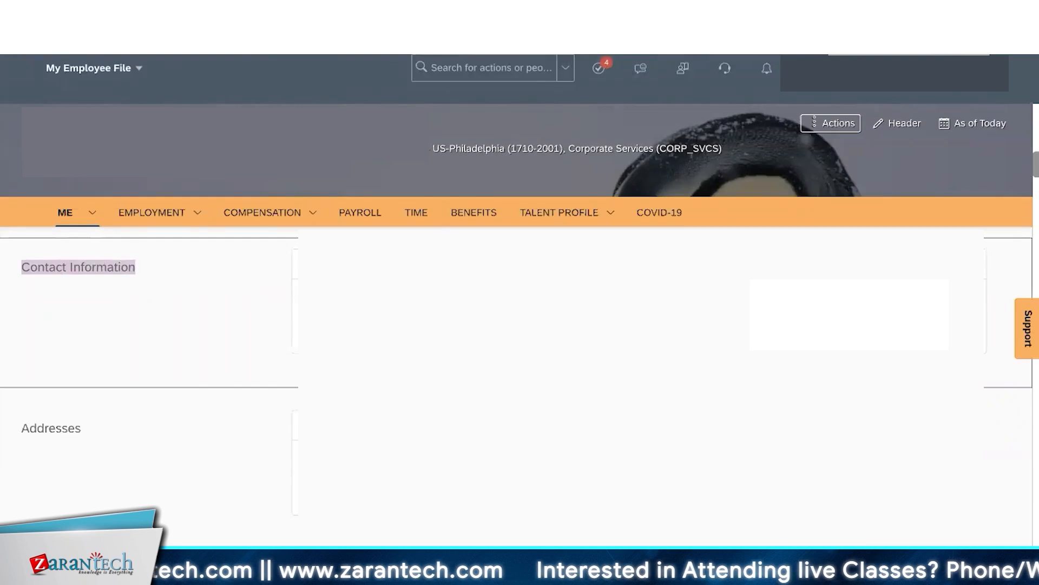
- Highlight 'Portlet' and 'Has the Data' in the reference notes
key(super+Tab)
click(651, 99)
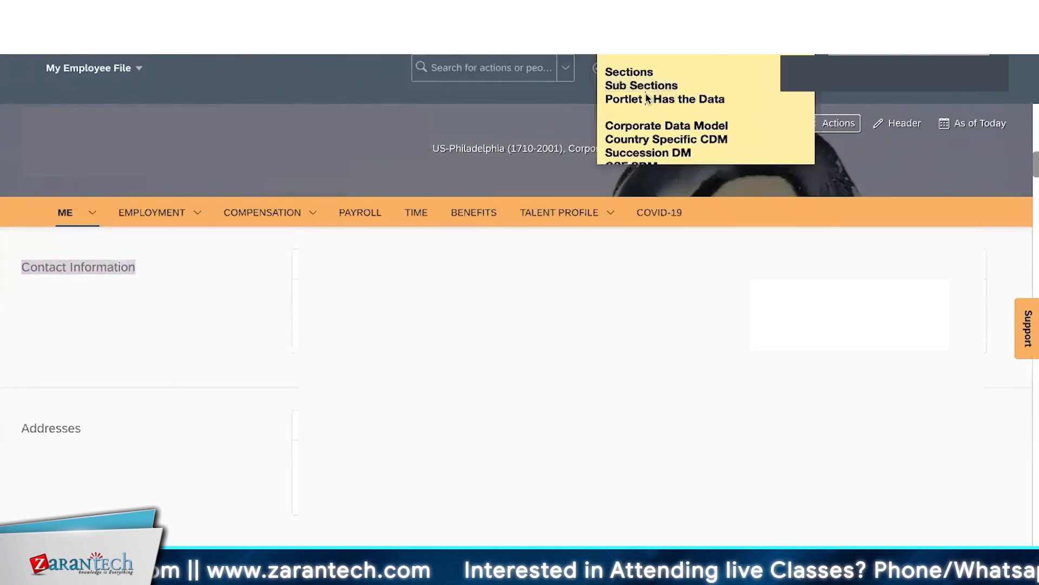
drag(644, 99, 607, 100)
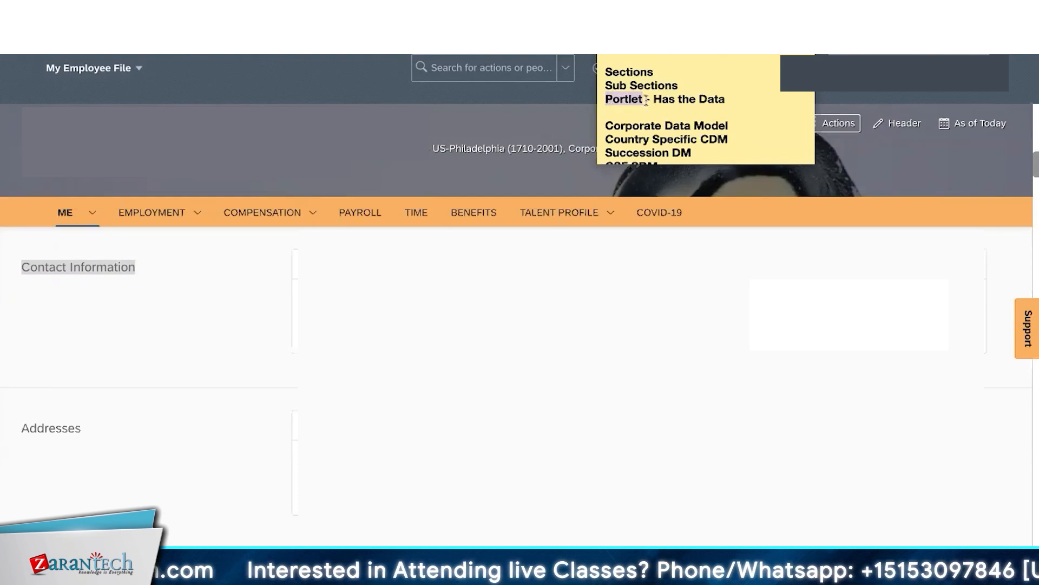
drag(654, 98, 734, 104)
click(658, 169)
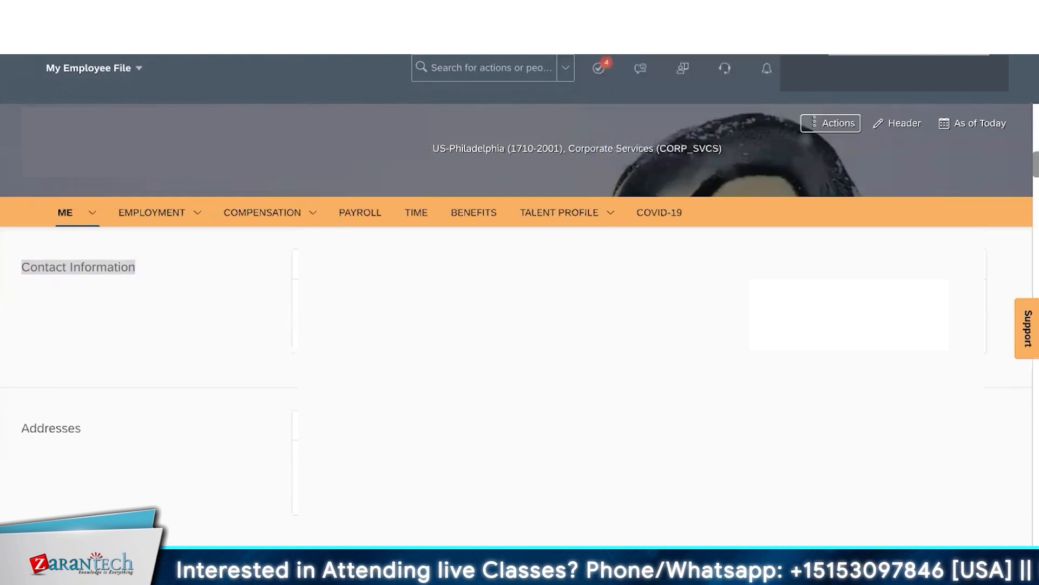
click(967, 264)
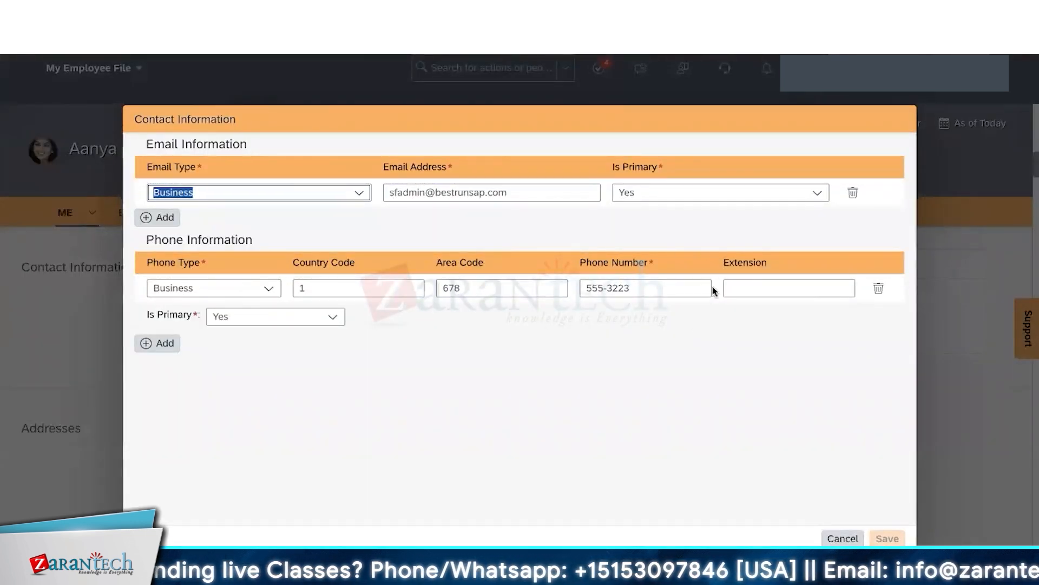
click(843, 538)
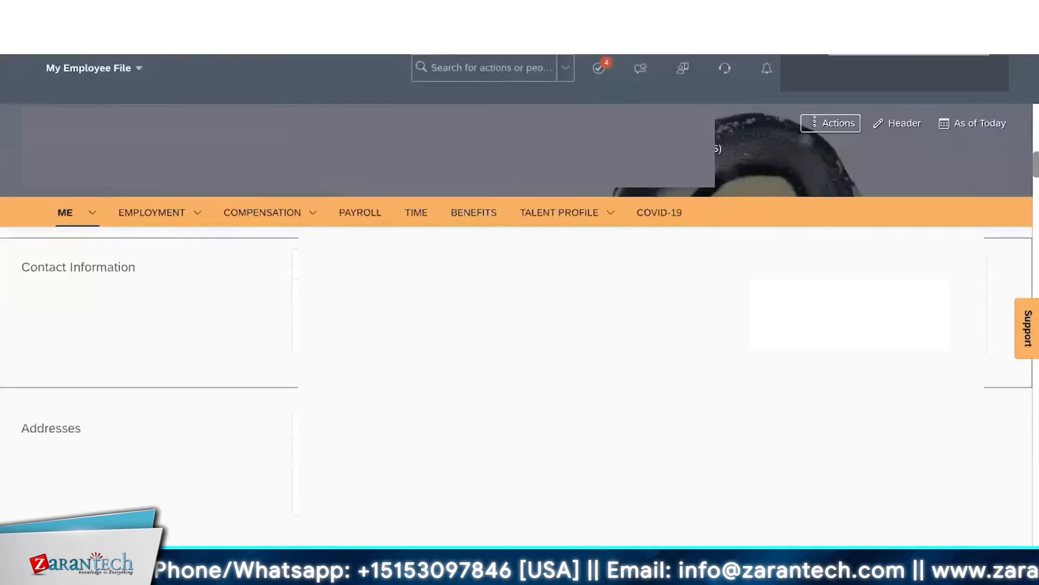
- Jump to Contact Information, highlight 'Portlet' in the notes, and scroll back up to Personal Information
click(106, 215)
click(103, 305)
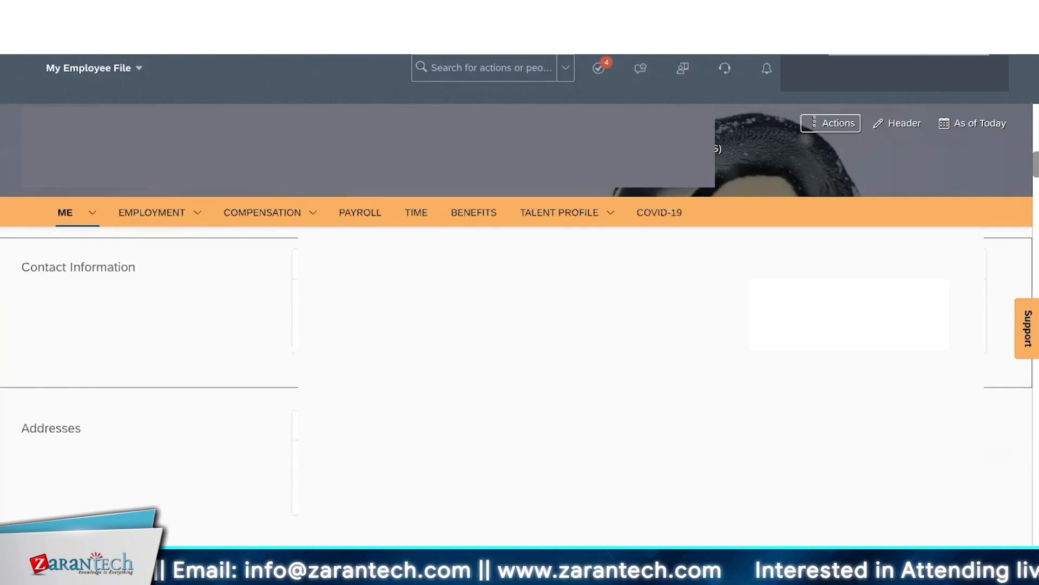
key(super+Tab)
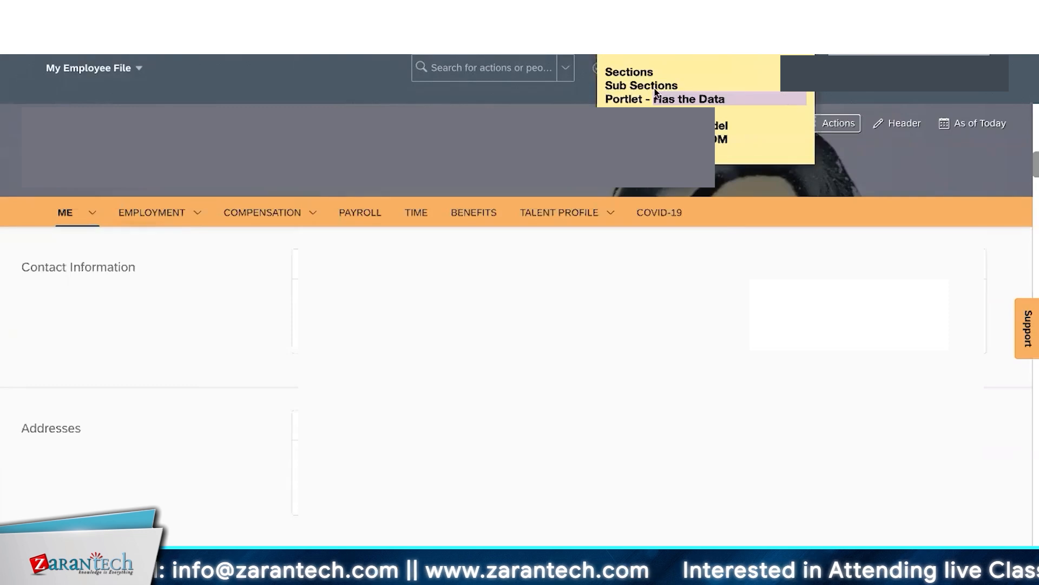
drag(643, 99, 605, 100)
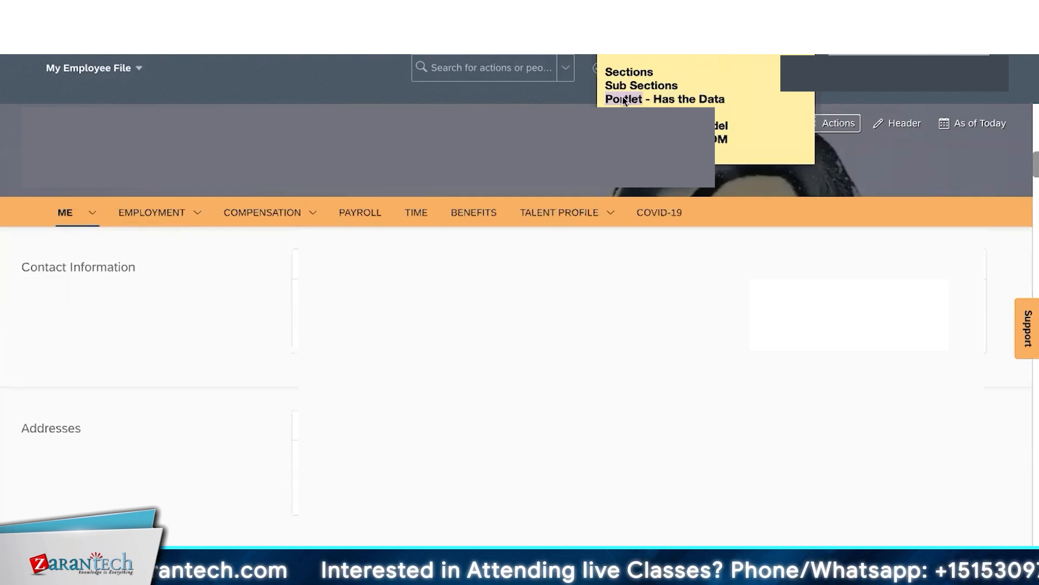
click(606, 303)
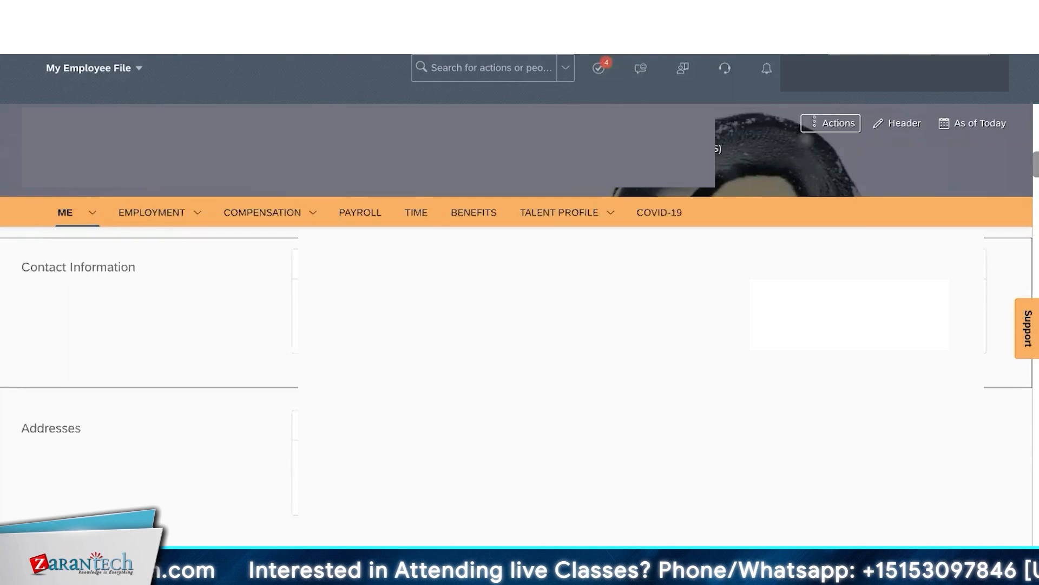
scroll(516, 371, up, 7)
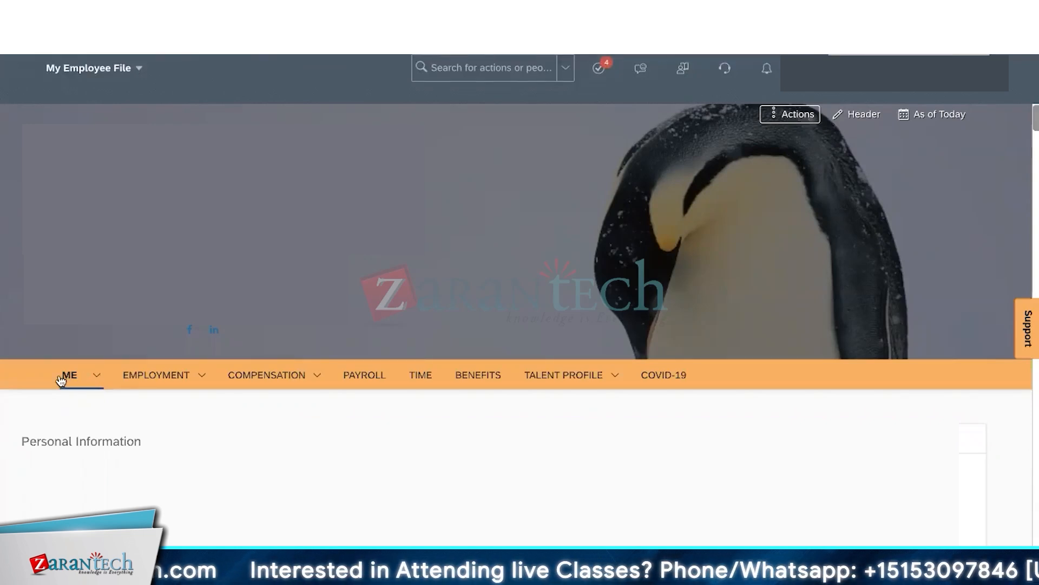
click(95, 381)
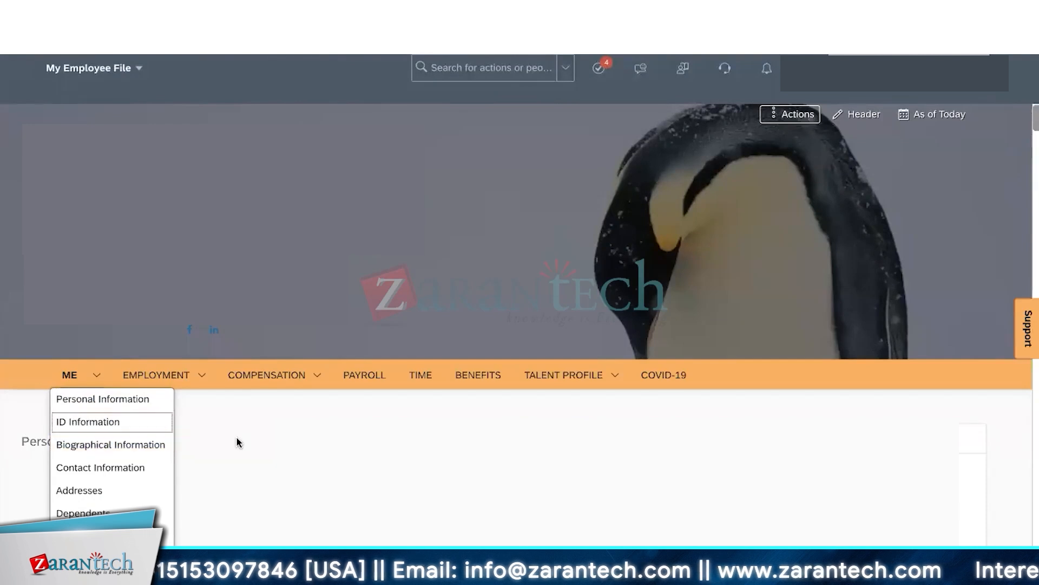
scroll(272, 488, down, 10)
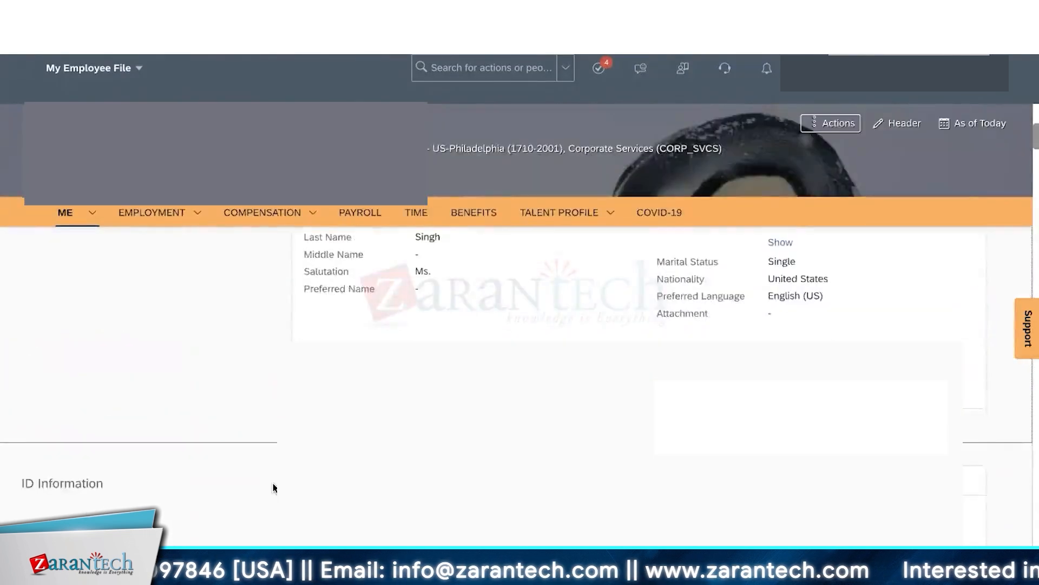
scroll(273, 488, down, 3)
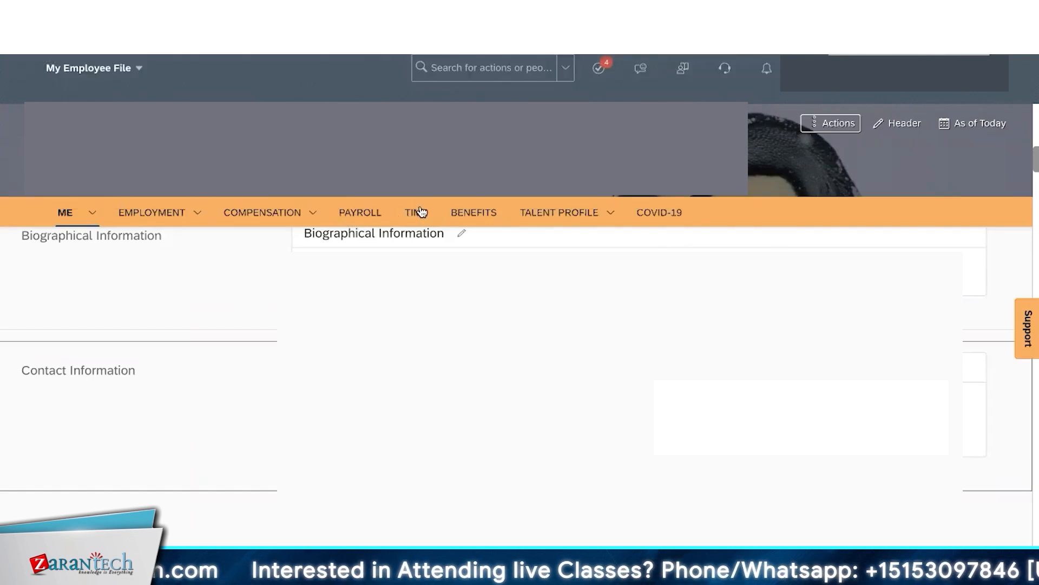
click(314, 213)
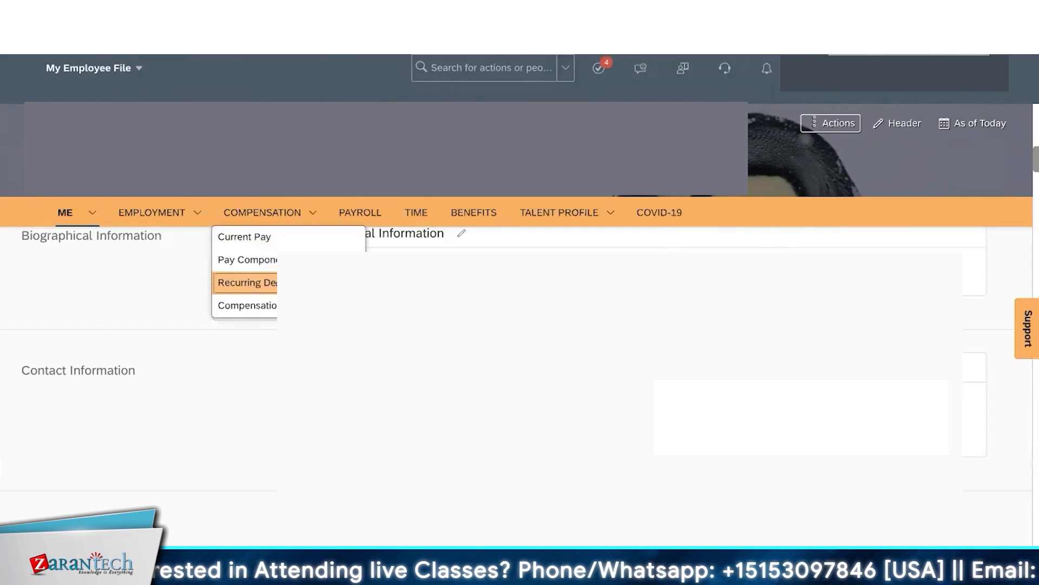
click(346, 374)
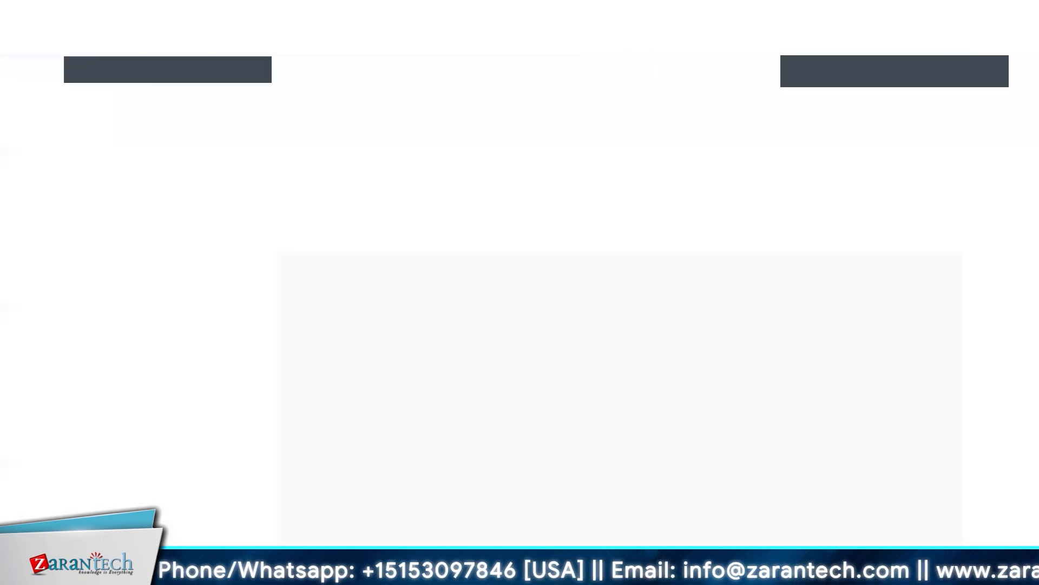
- Open Configure People Profile via a 'people' search and jump to the ME tab's Contact Information
click(655, 68)
text(p)
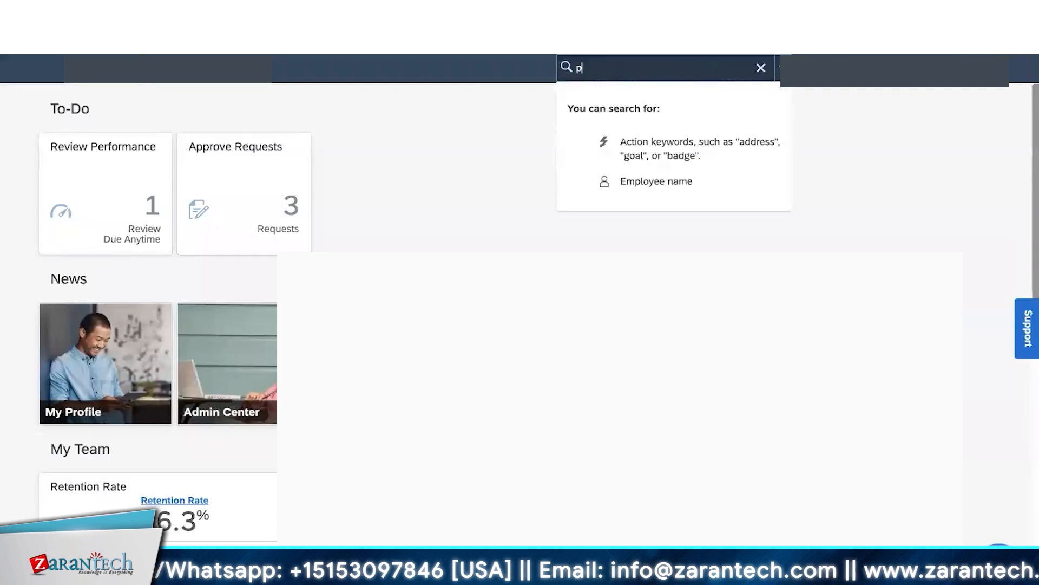
text(eople)
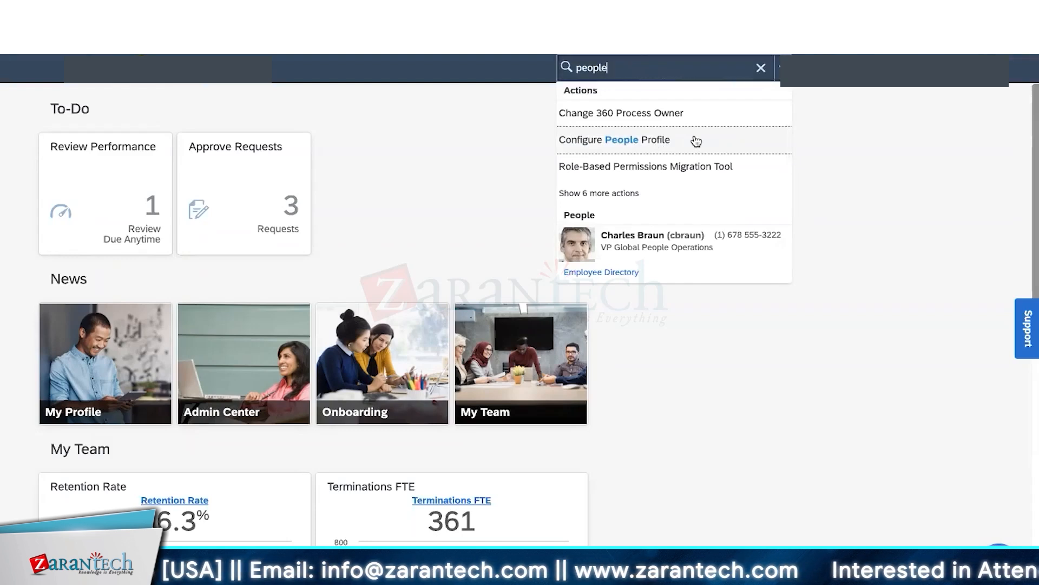
click(667, 143)
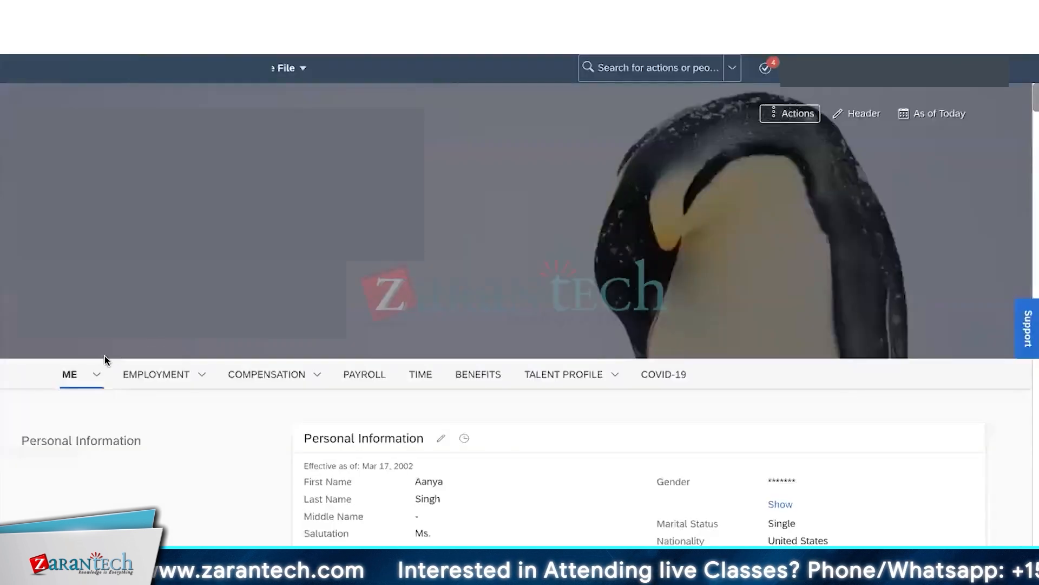
click(98, 374)
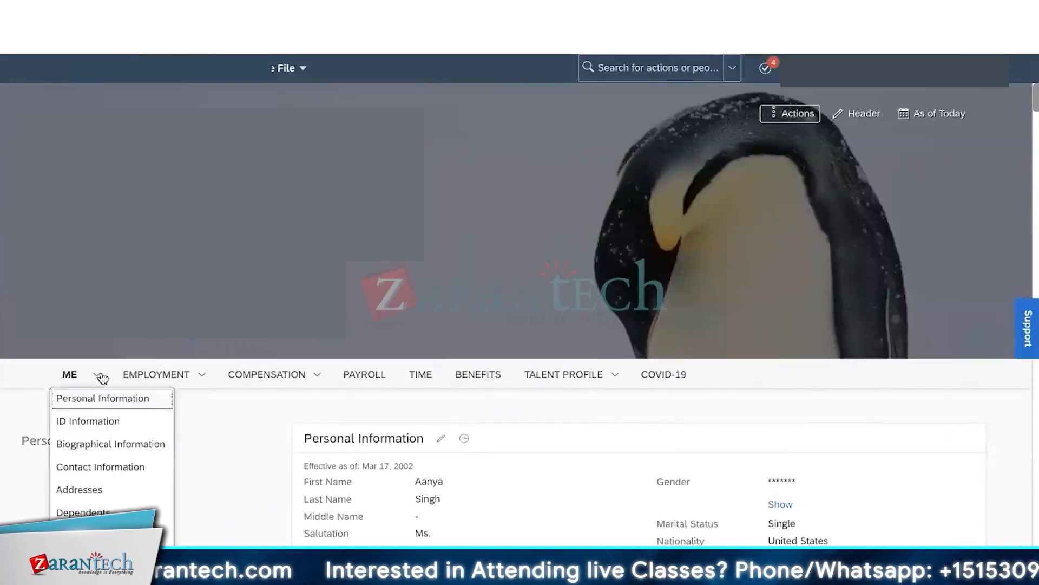
click(126, 468)
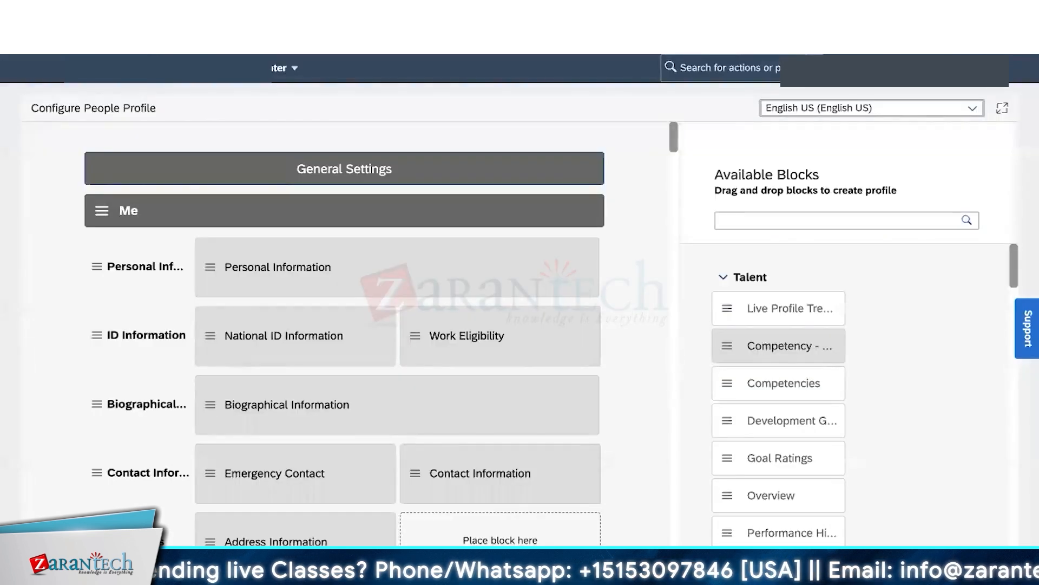
- Inspect the Me and Employment section settings in the Configure People Profile layout
click(251, 210)
scroll(158, 353, down, 6)
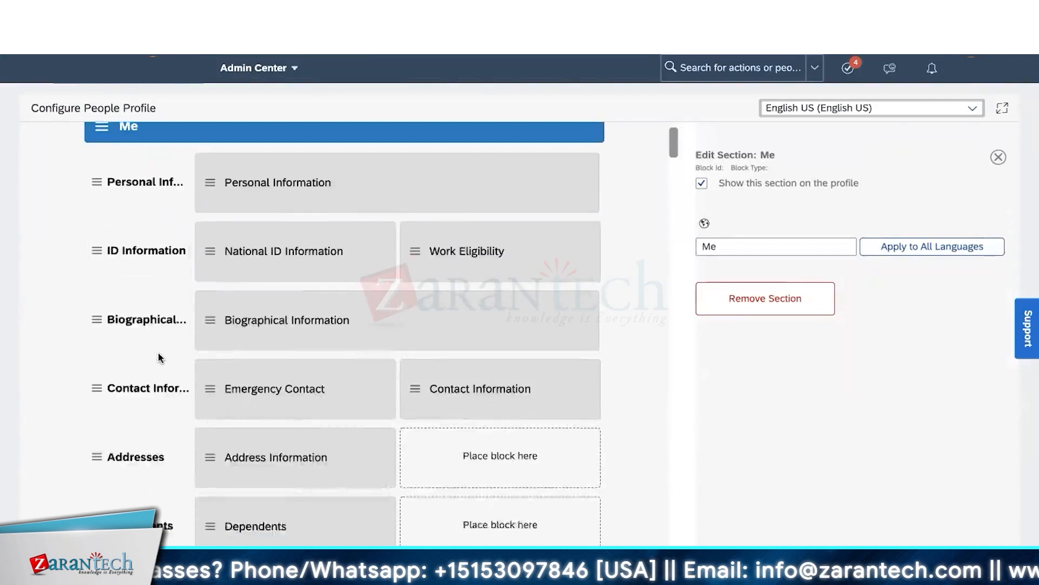
scroll(158, 352, down, 1)
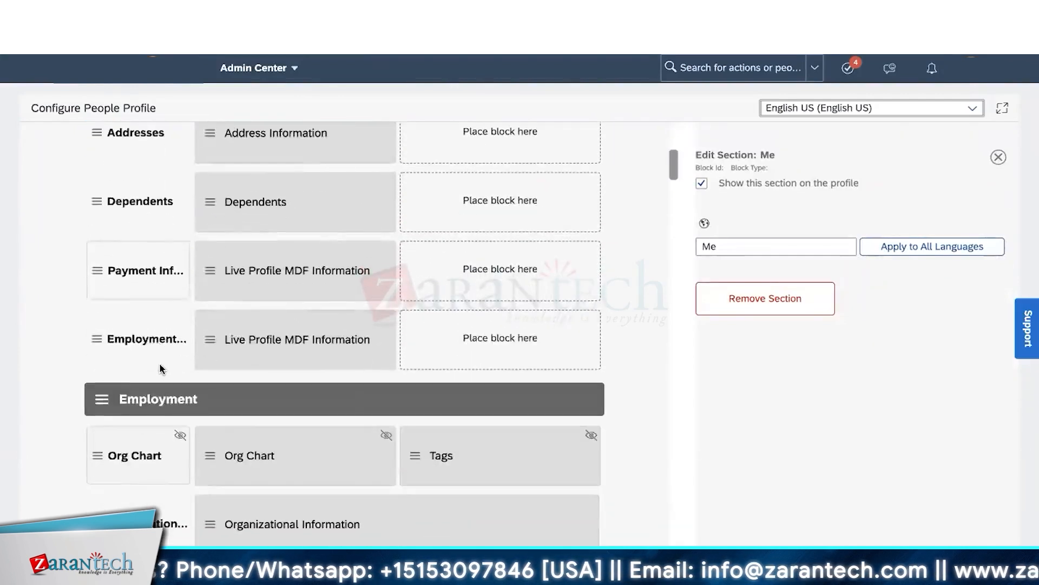
click(172, 397)
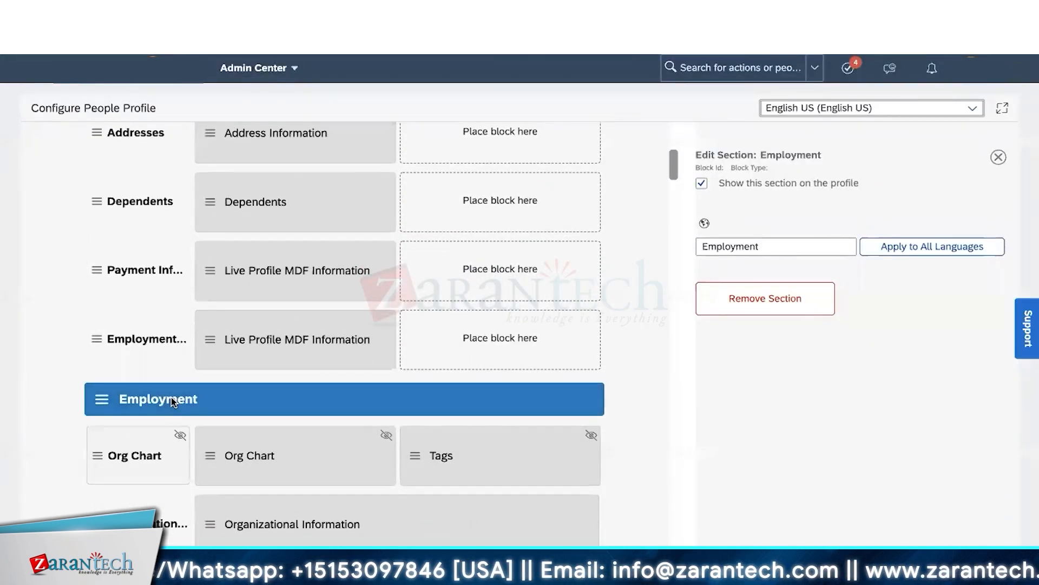
scroll(171, 398, up, 8)
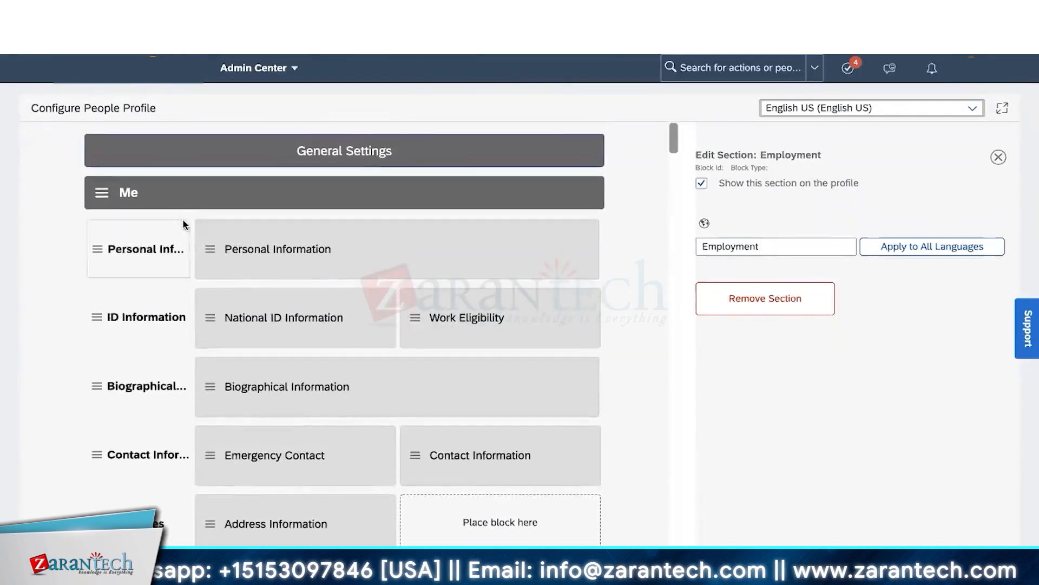
click(184, 196)
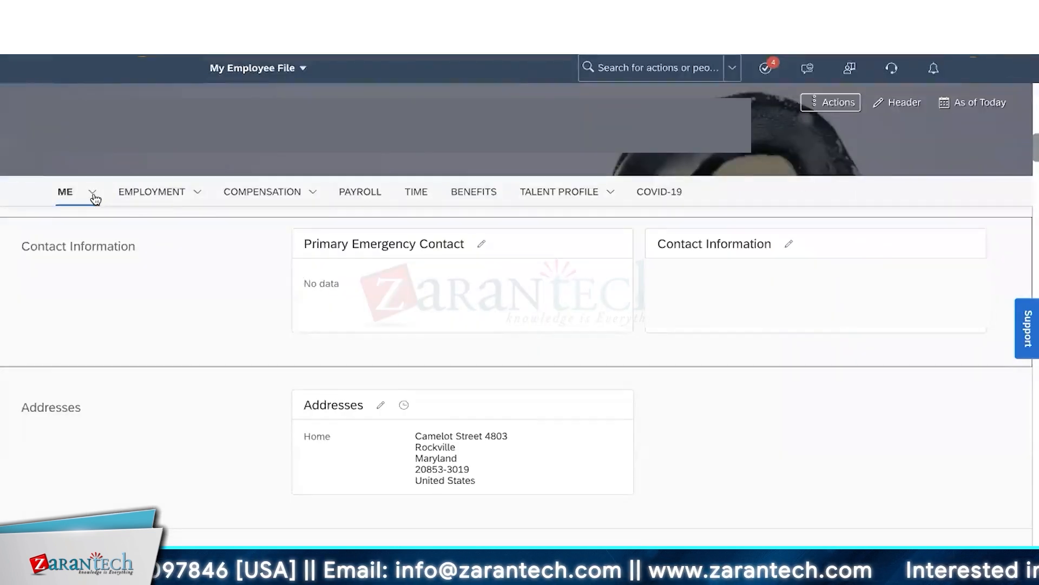
- Review the Contact Information page under ME, noting its heading and the Primary Emergency Contact block
click(93, 193)
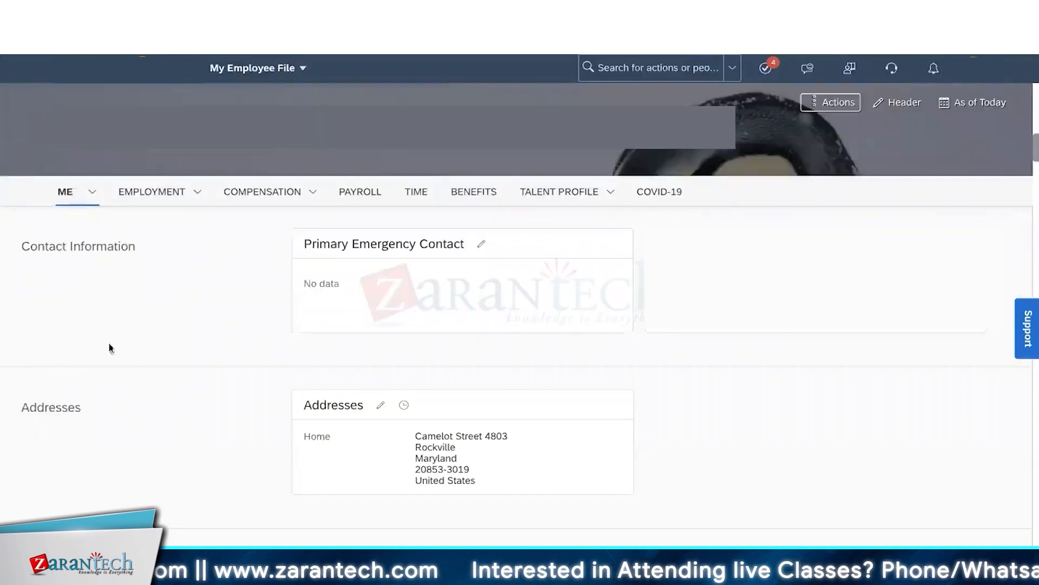
drag(31, 248, 94, 248)
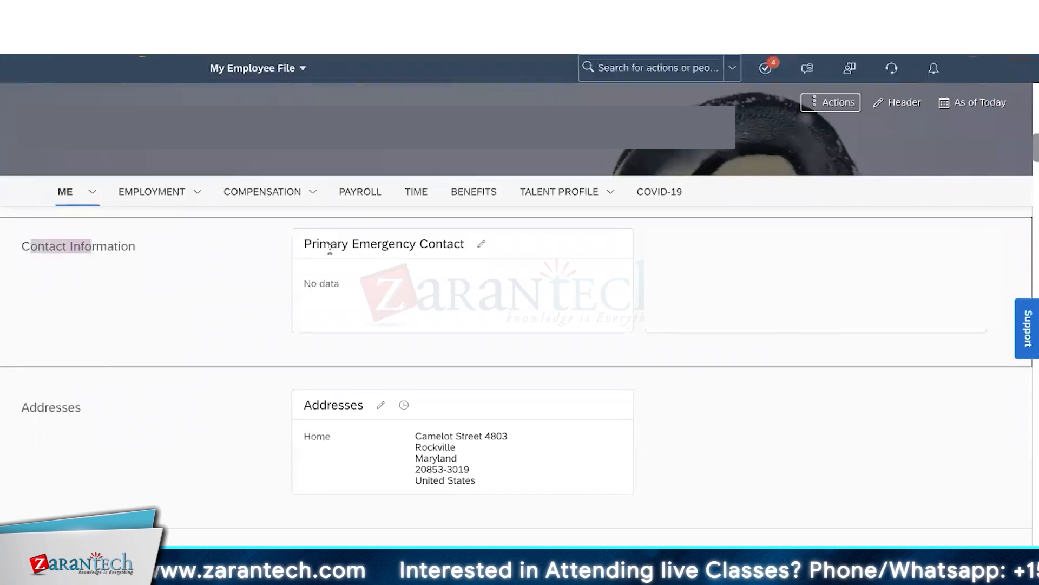
drag(330, 248, 381, 248)
click(414, 245)
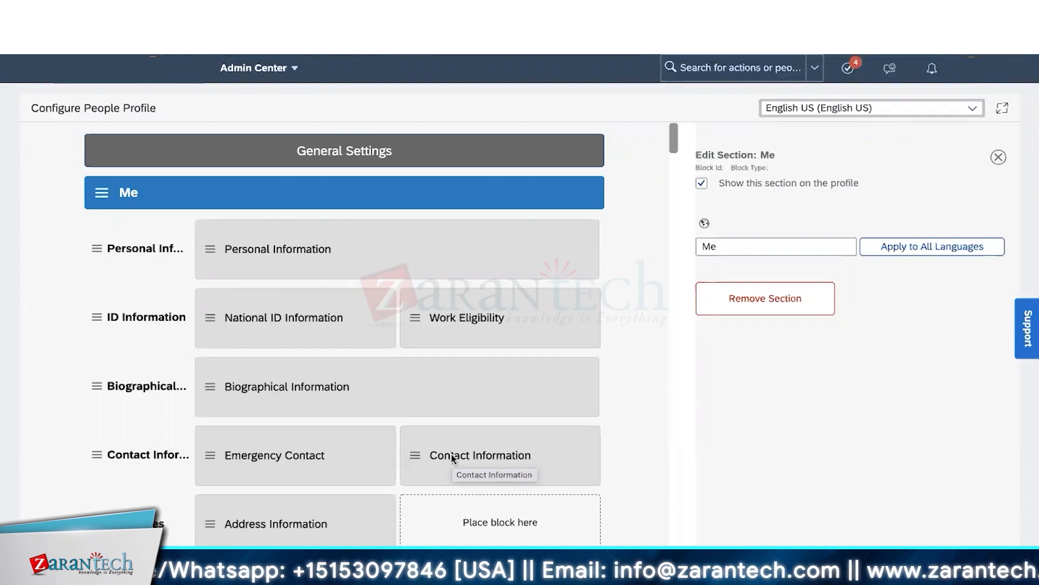
click(321, 391)
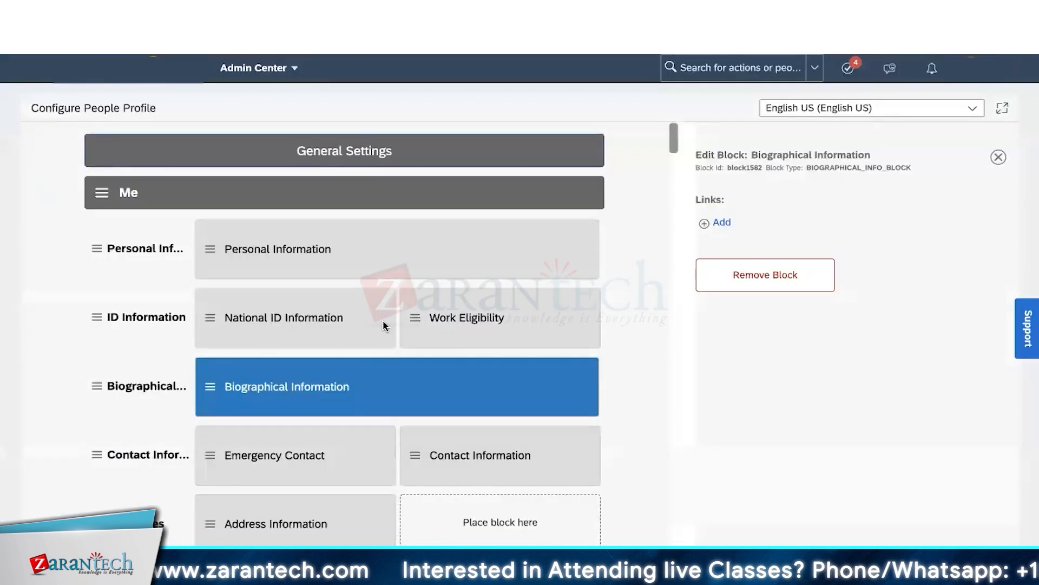
click(194, 331)
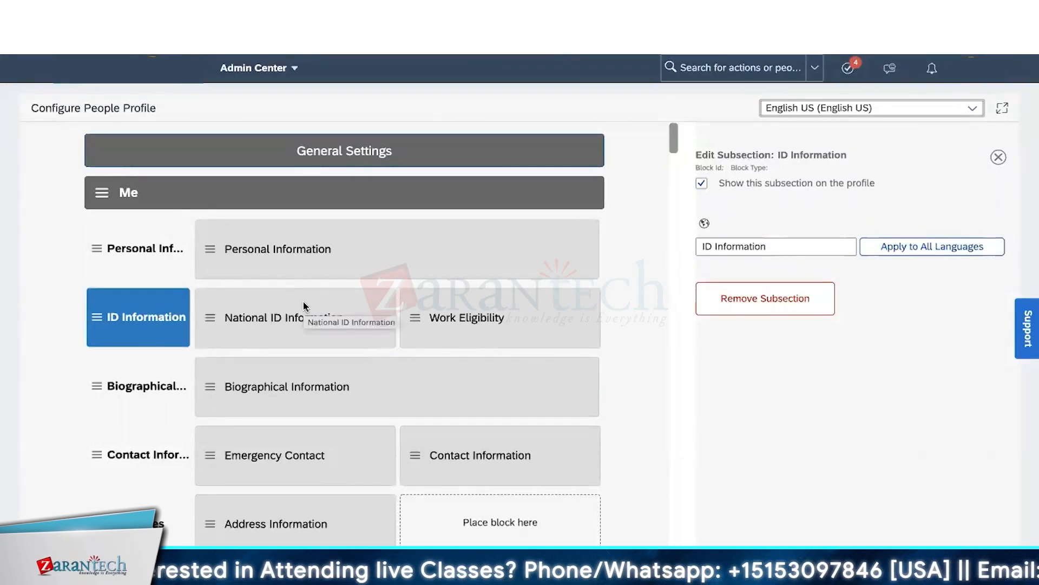
click(306, 334)
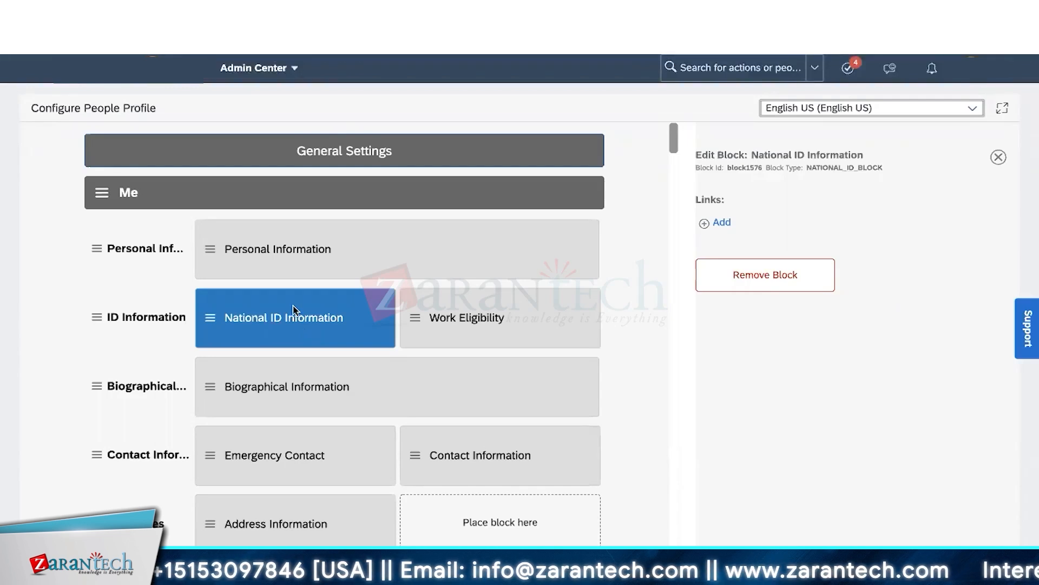
click(221, 190)
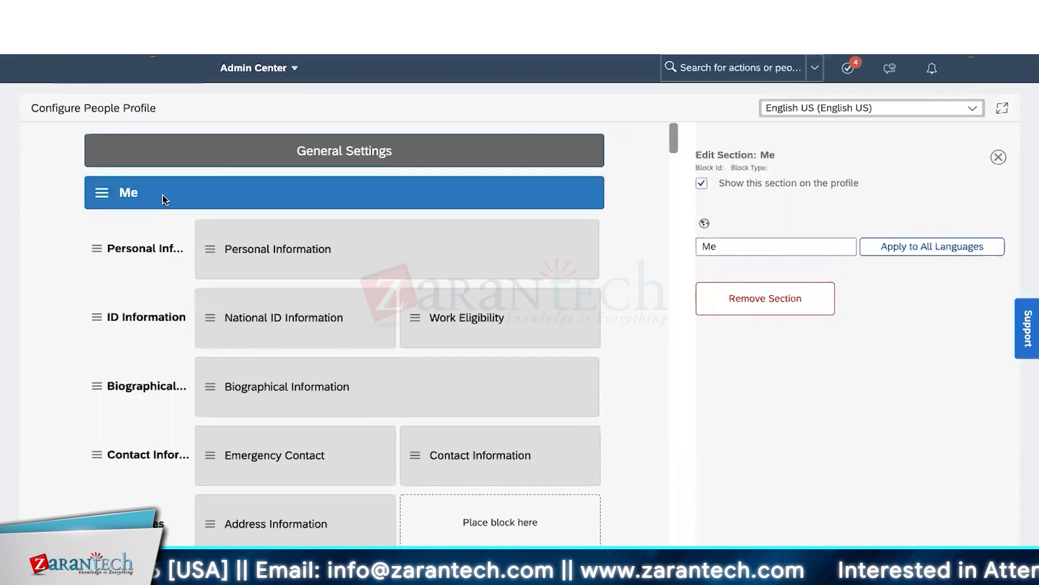
- Replace the section name 'Me' with 'Personal Details' and select the new name
click(732, 247)
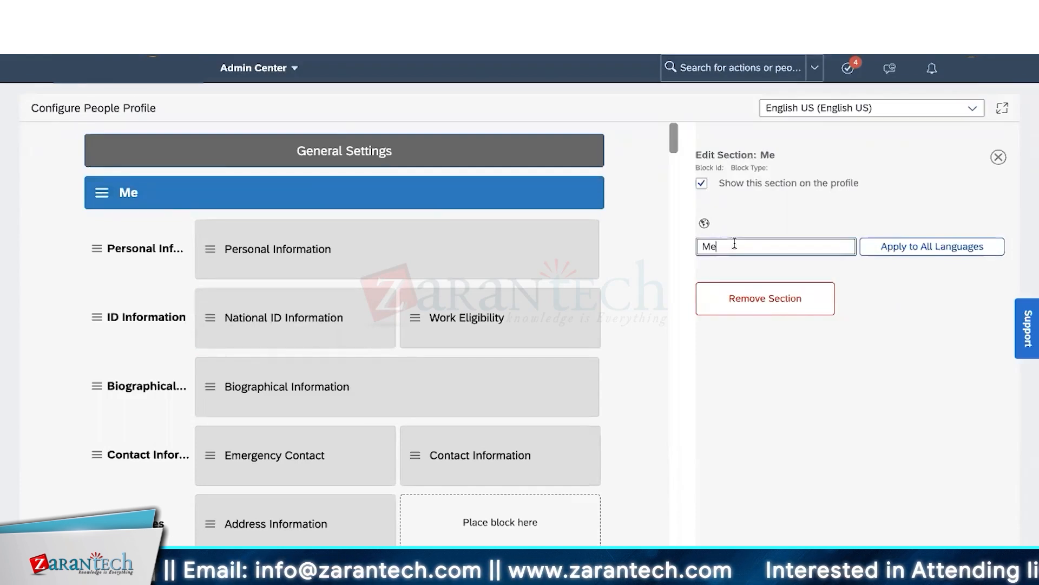
key(BackSpace)
key(BackSpace)
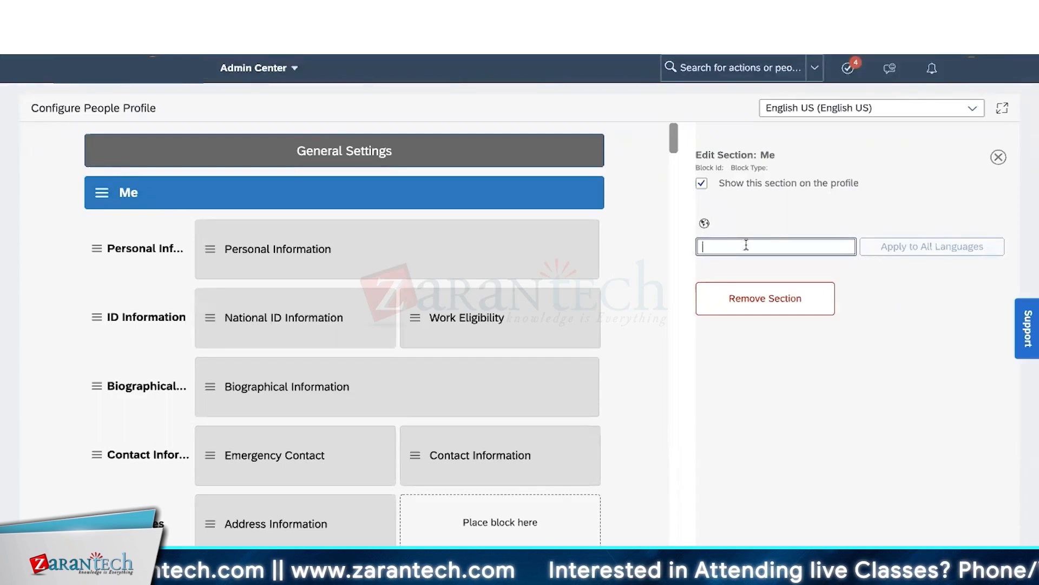
text(Personal Details)
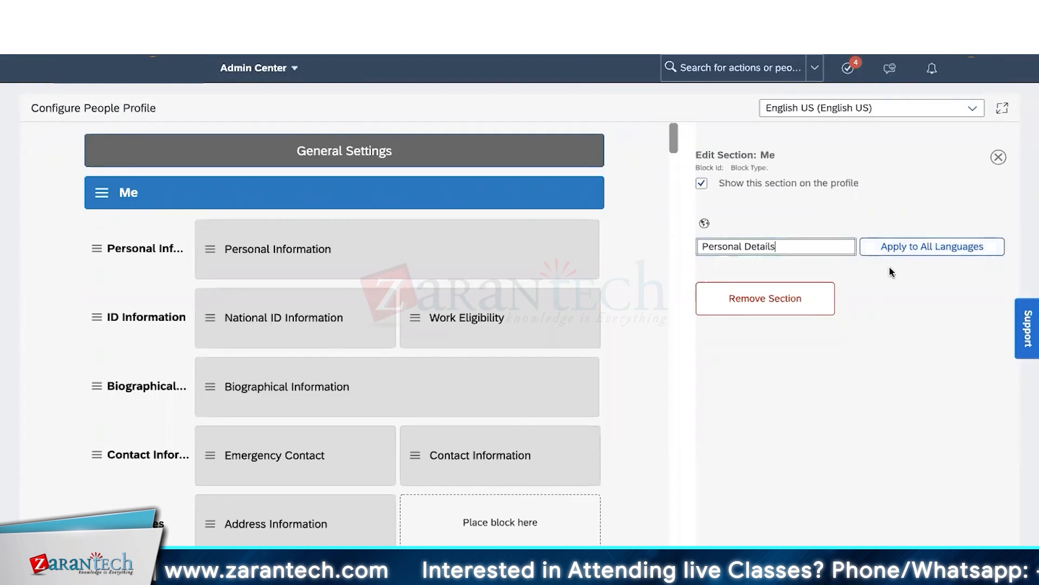
click(855, 278)
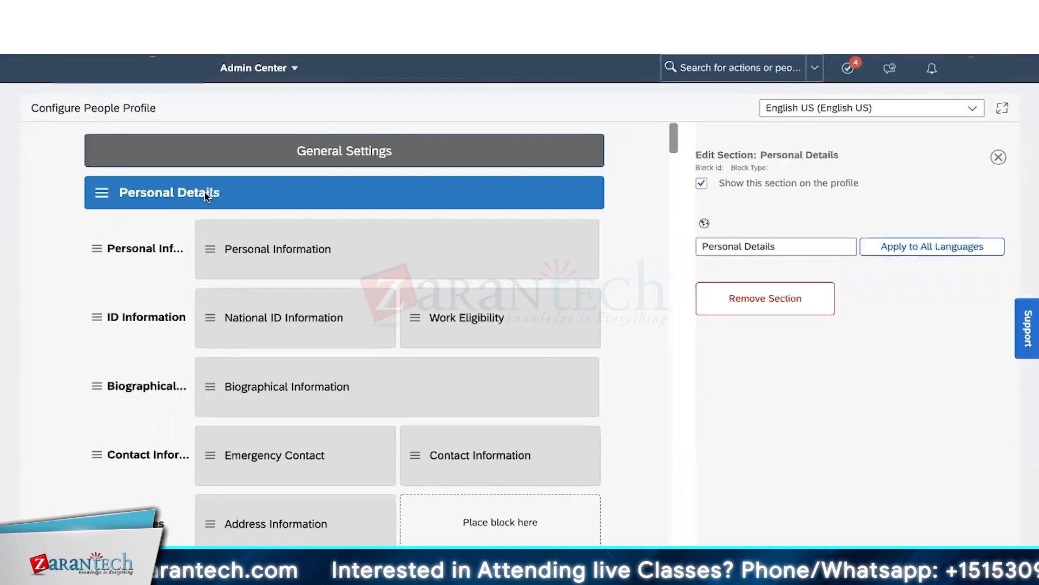
click(784, 246)
drag(784, 246, 702, 246)
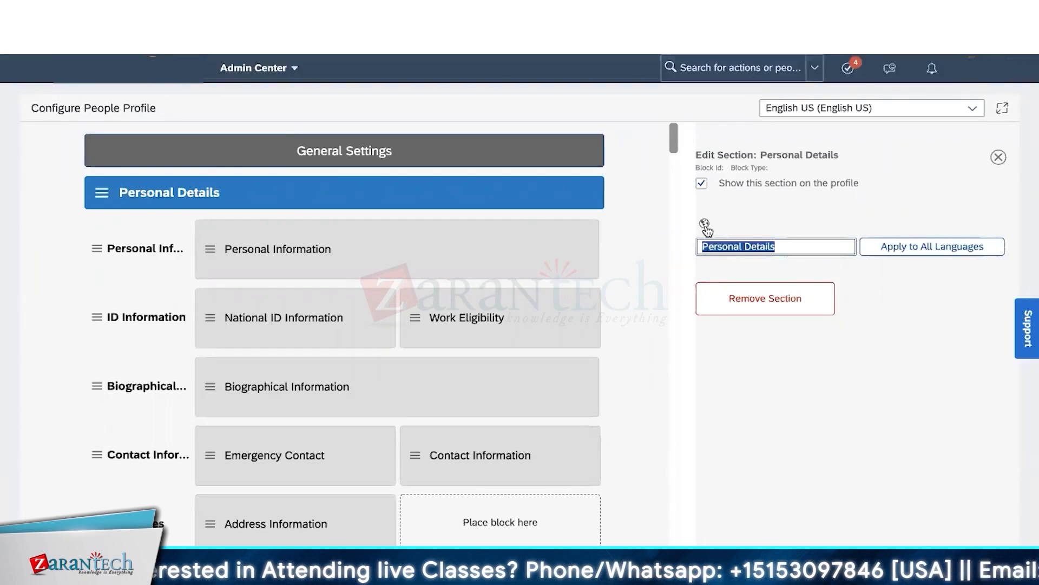
- Check the Personal Details name's translations, keep the edits when asked, and close the translations panel
click(705, 224)
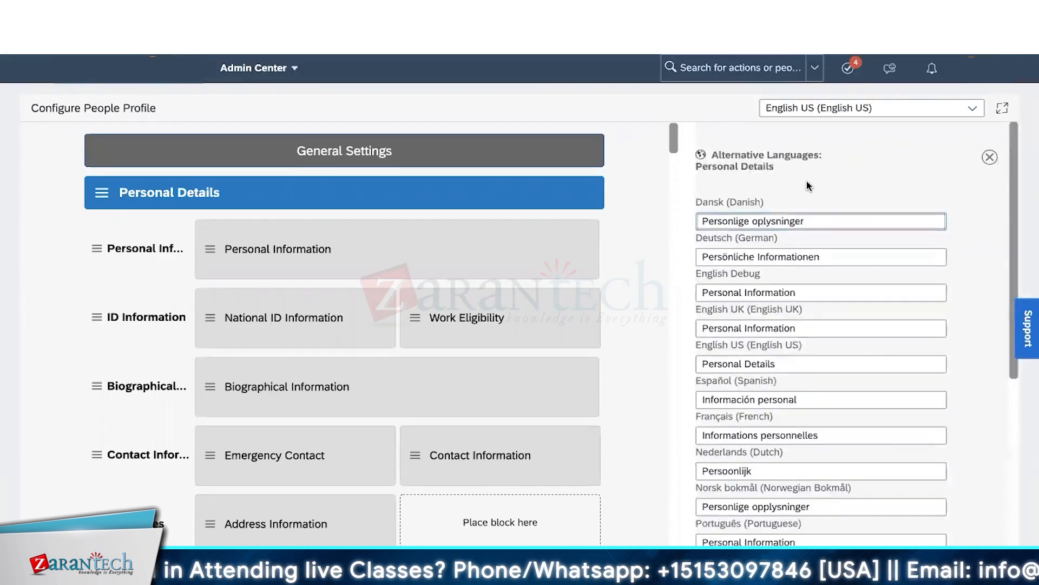
scroll(796, 319, down, 1)
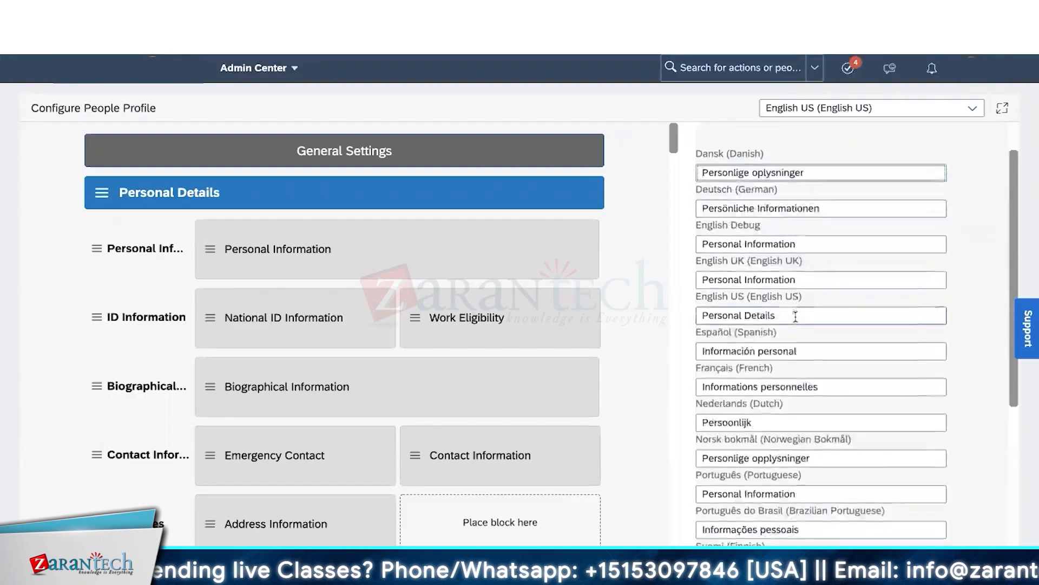
scroll(796, 317, down, 5)
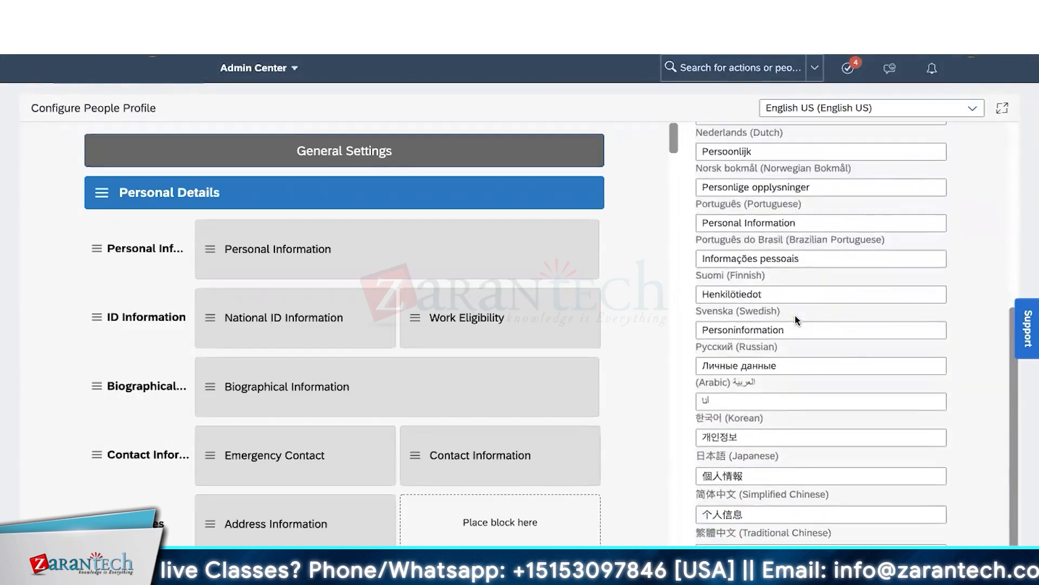
scroll(796, 317, up, 6)
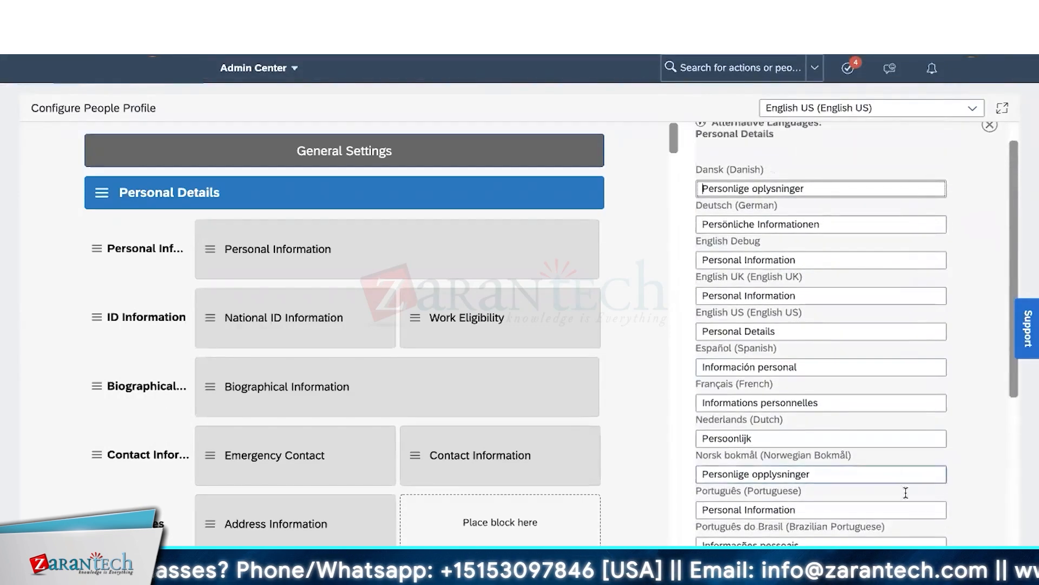
click(945, 562)
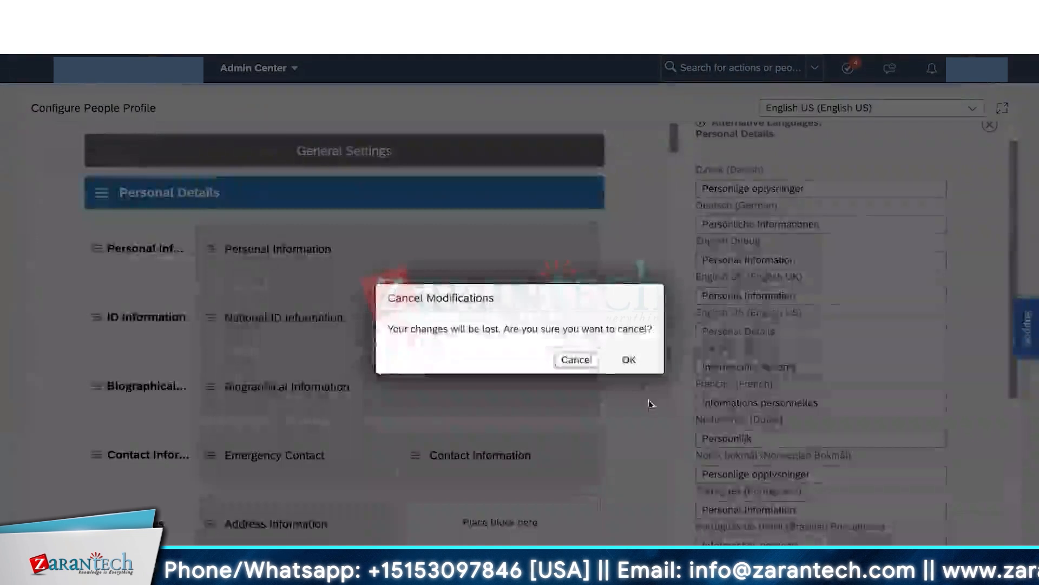
click(590, 369)
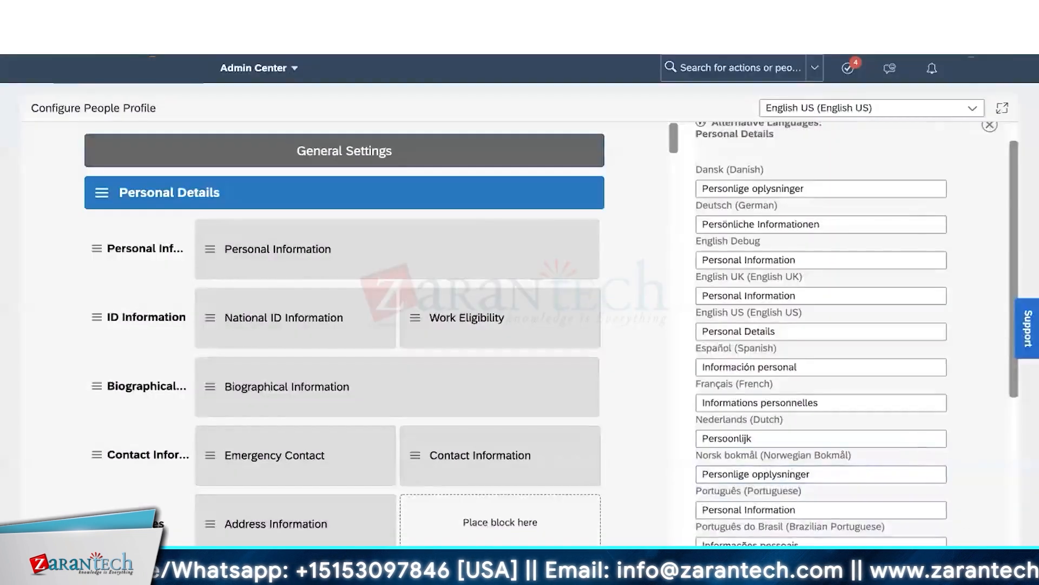
scroll(953, 420, up, 1)
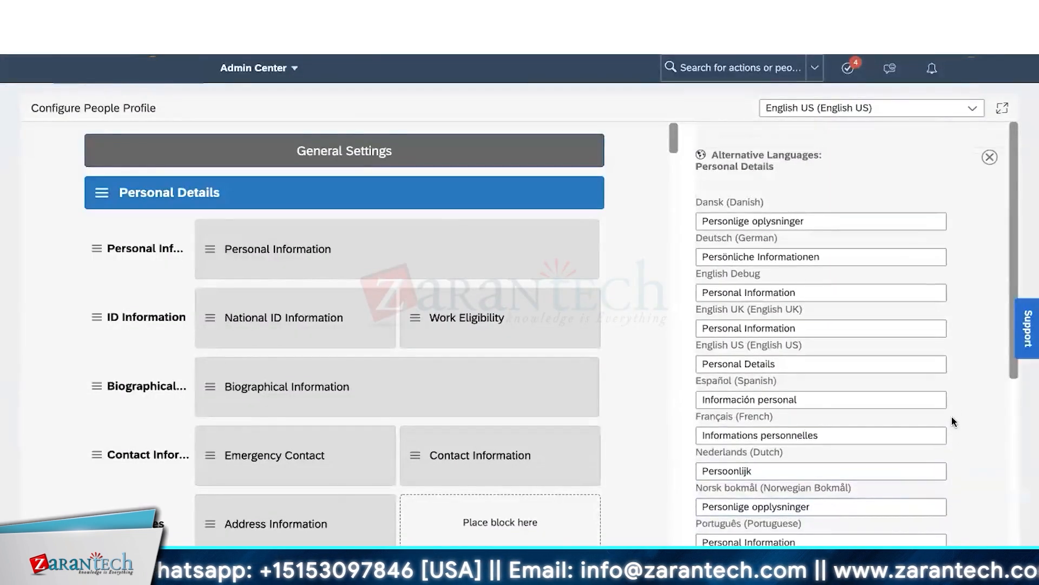
click(991, 160)
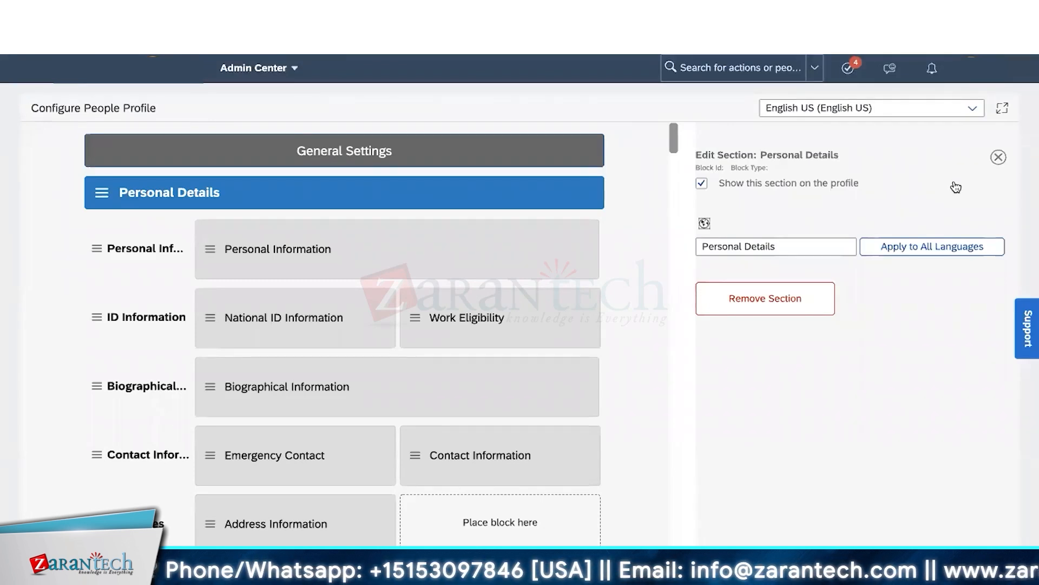
- Rename the ID Information subsection to 'National ID Information' and check its translated names
click(788, 246)
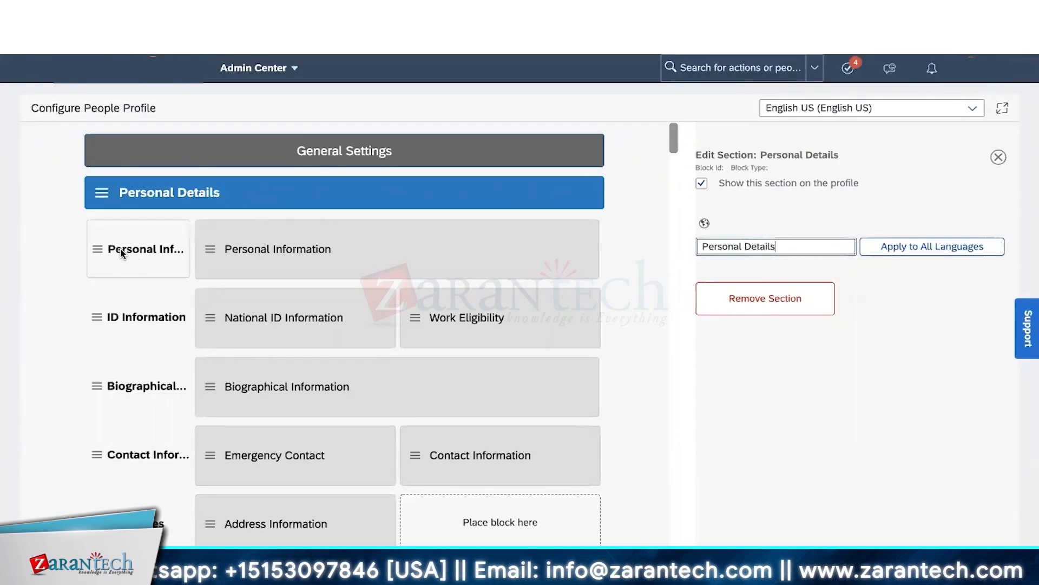
click(122, 296)
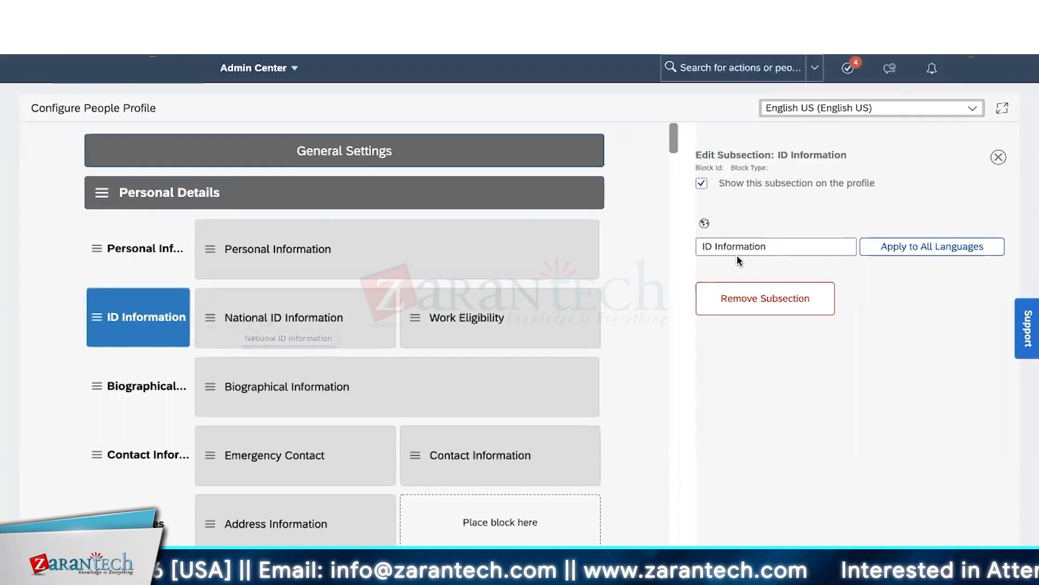
click(702, 247)
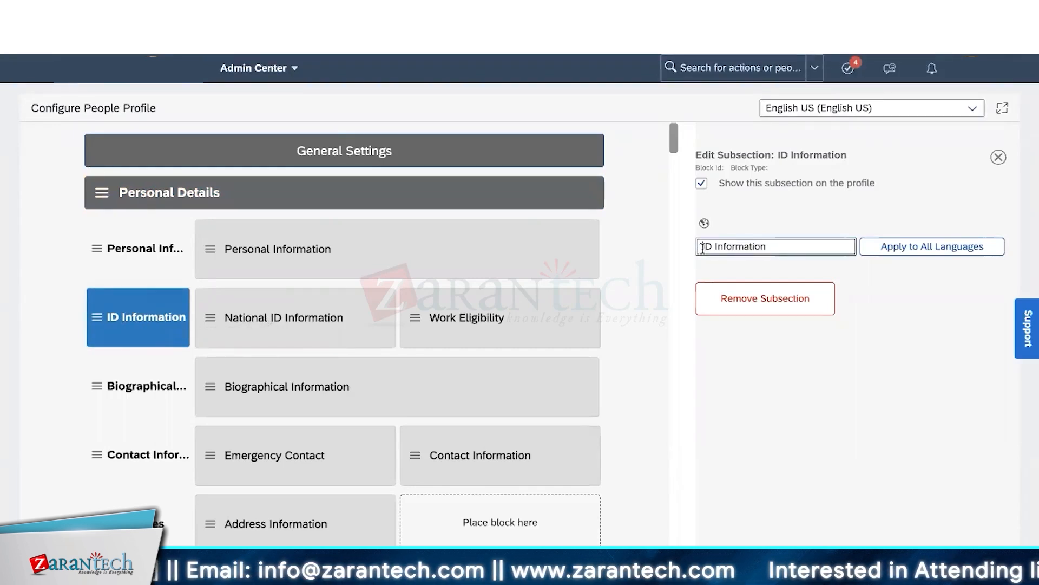
text(Nati)
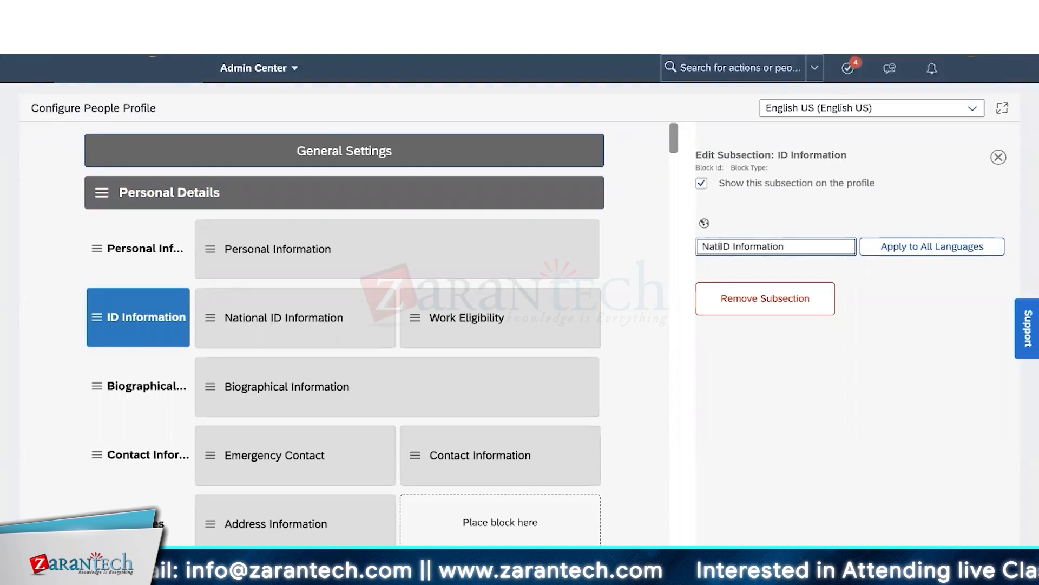
text(onal)
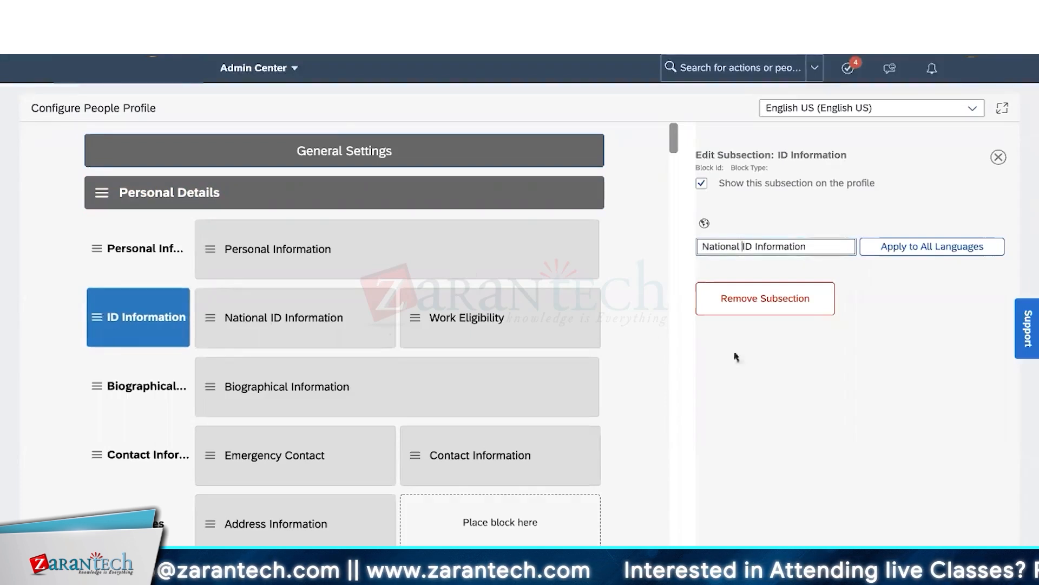
click(796, 385)
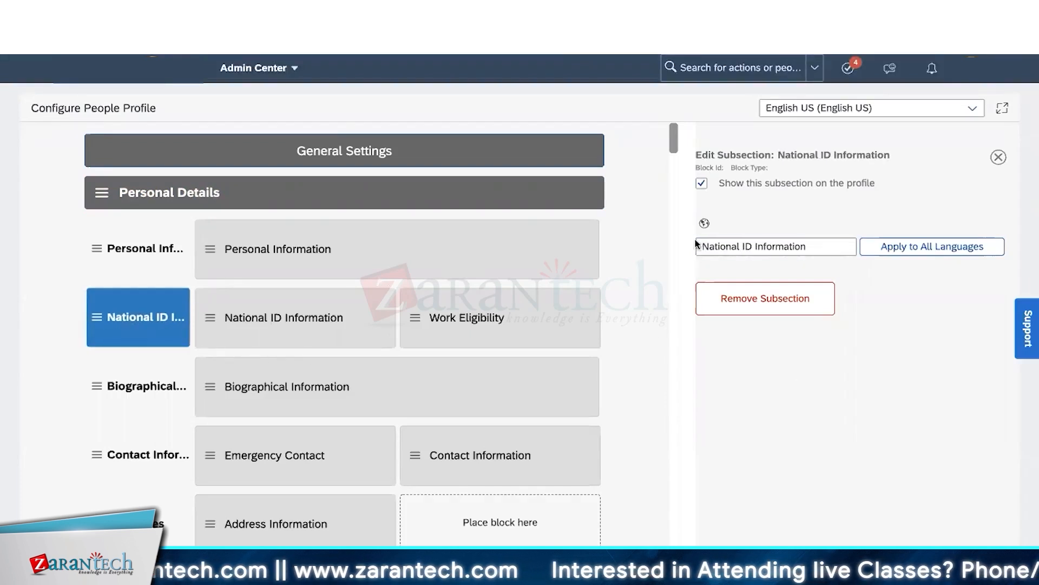
click(705, 224)
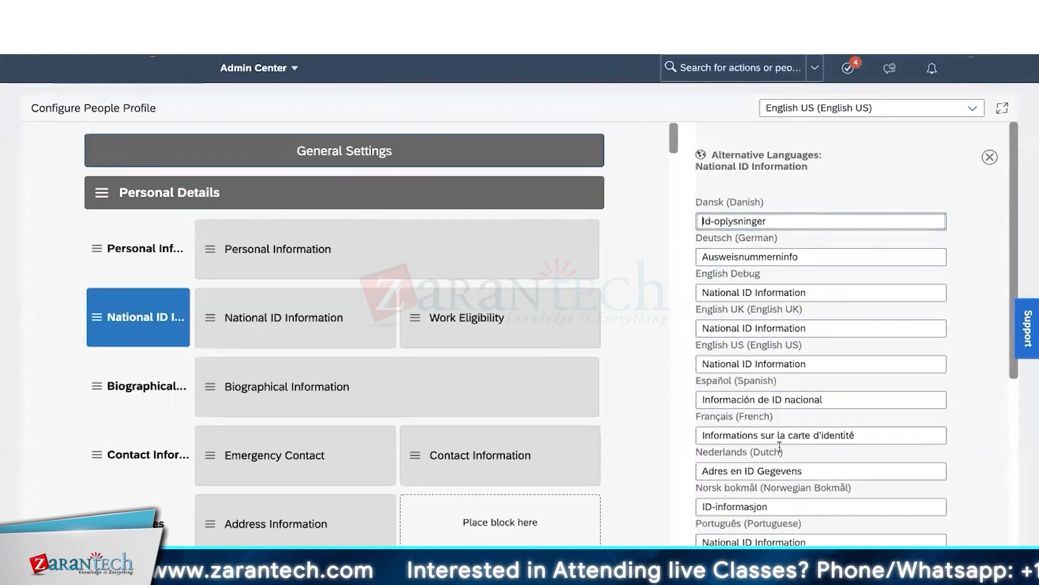
click(989, 157)
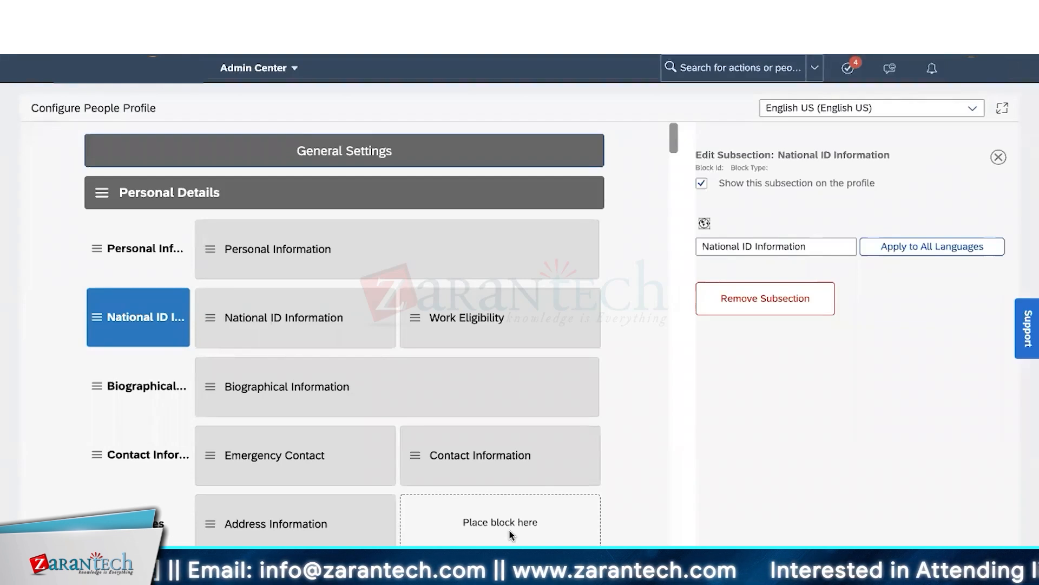
click(157, 194)
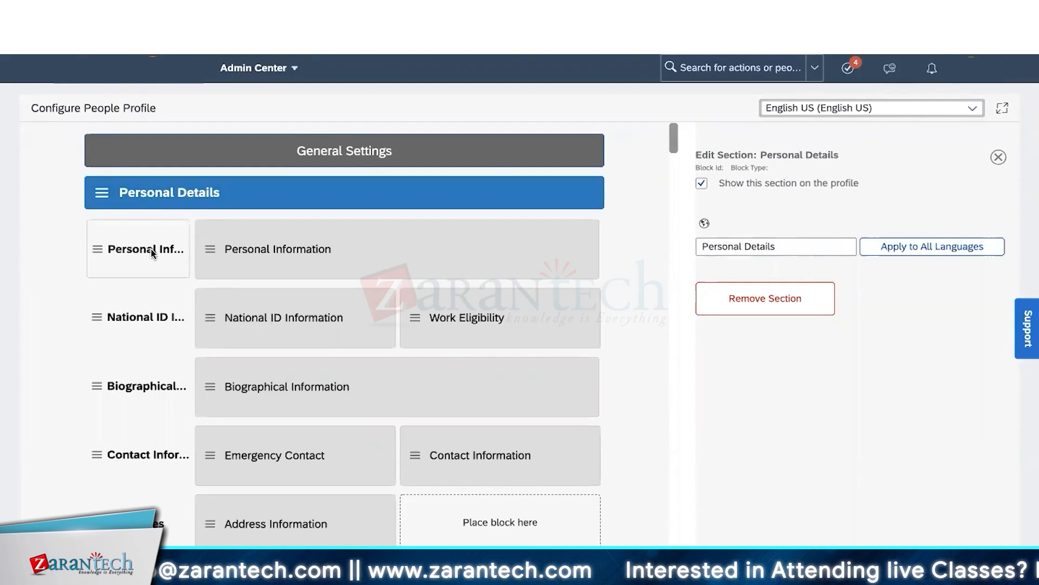
click(153, 253)
click(169, 207)
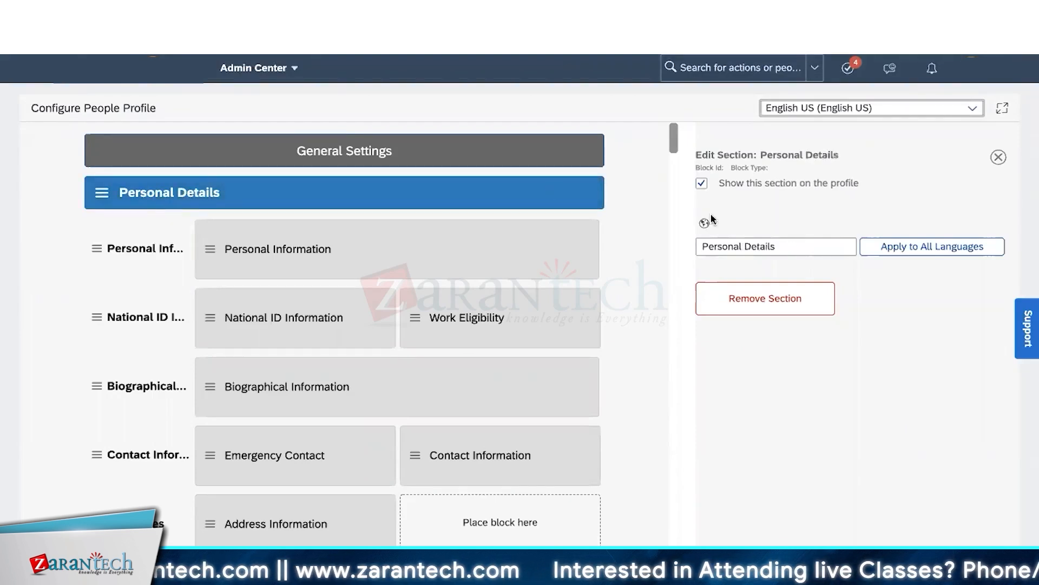
click(143, 318)
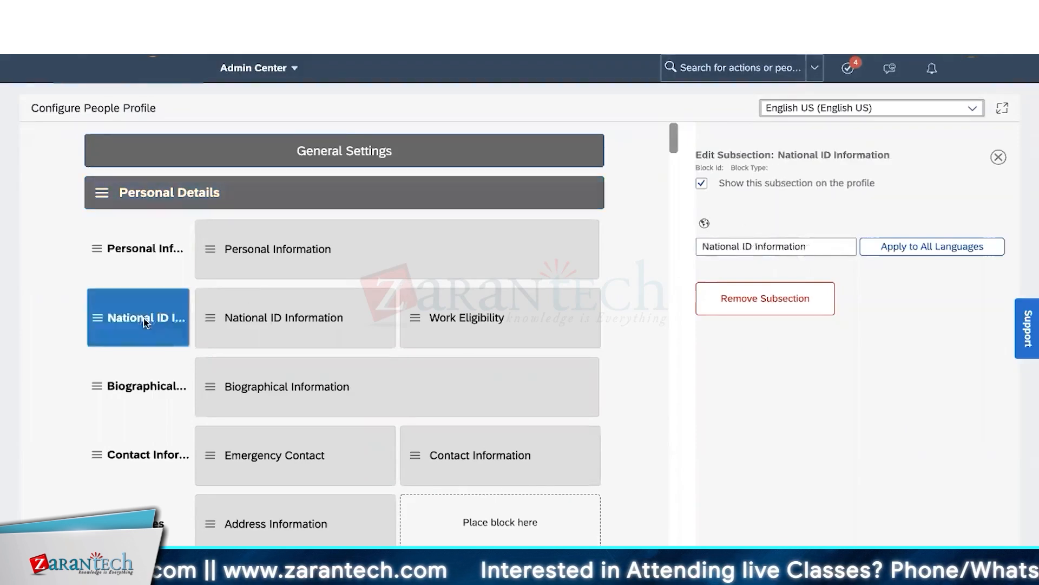
click(756, 250)
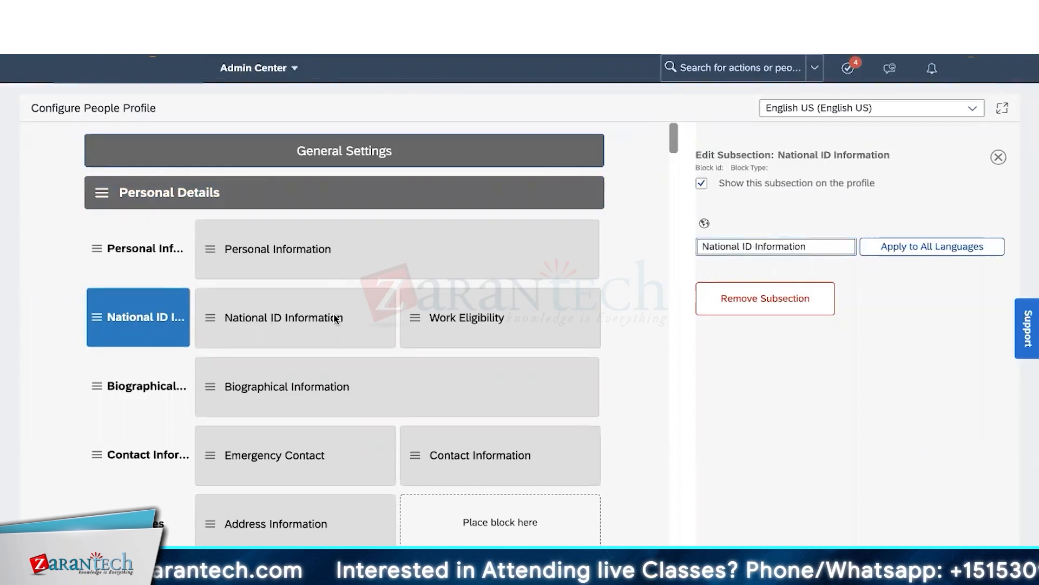
click(275, 317)
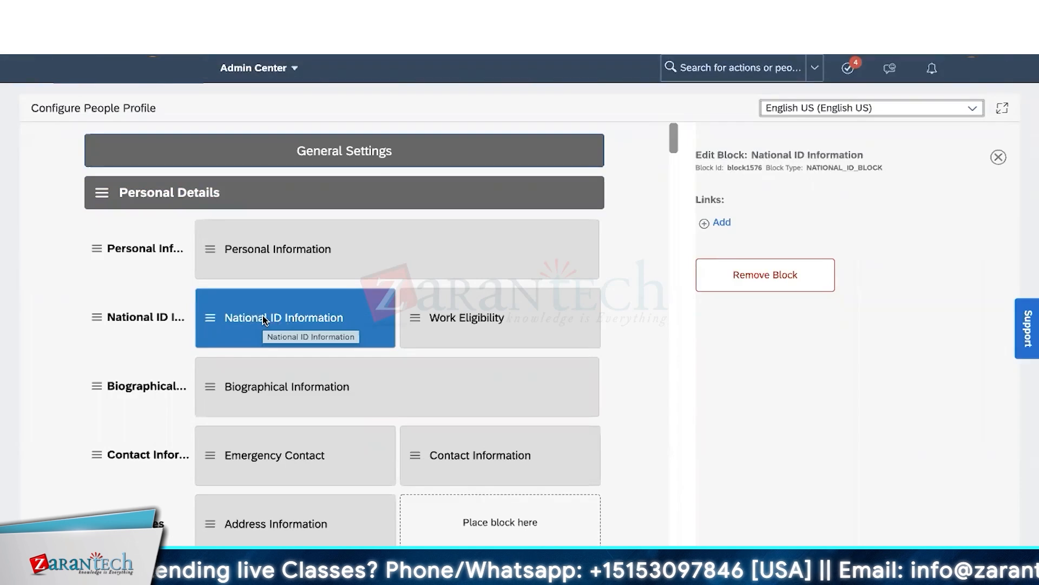
click(140, 196)
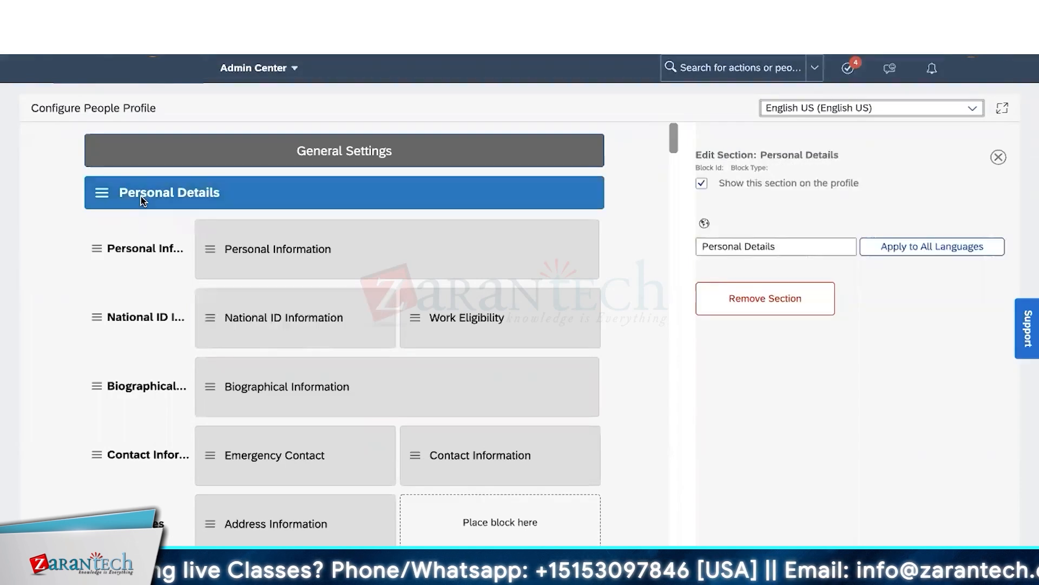
click(132, 309)
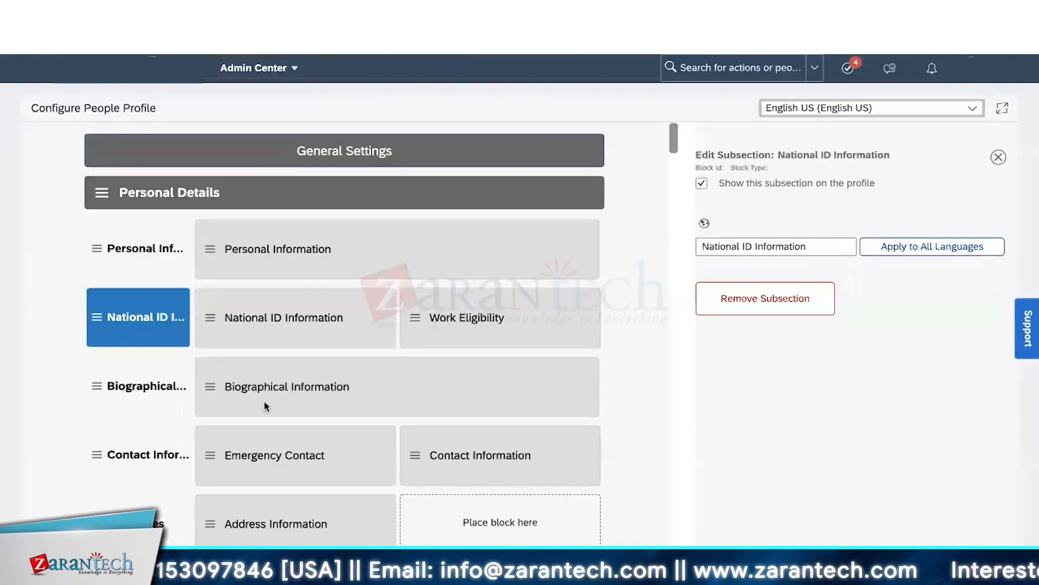
scroll(264, 401, down, 10)
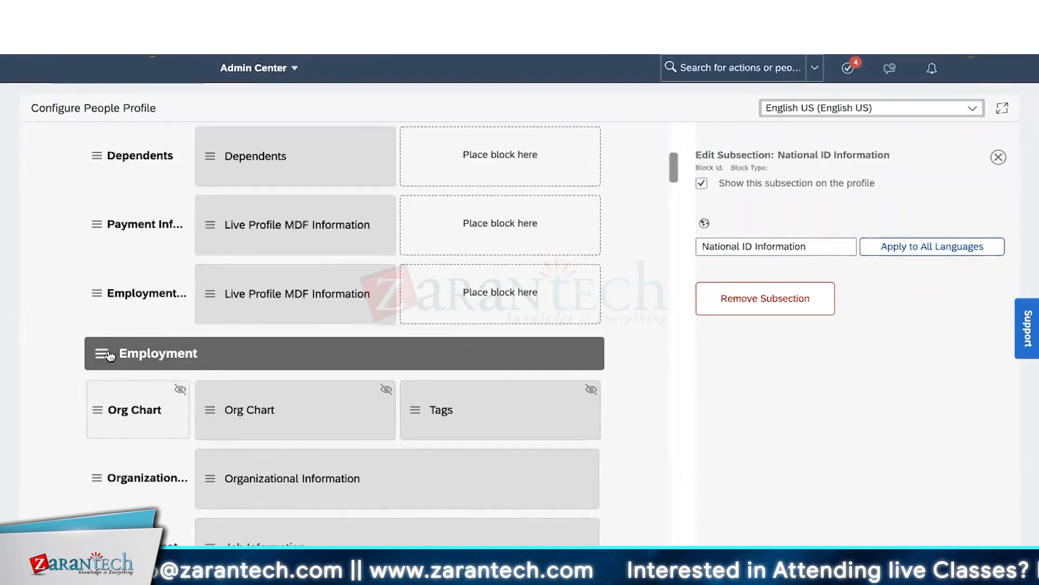
- Place the Employment section above Personal Details, then view the personal subsections in the employee file
drag(102, 352, 136, 210)
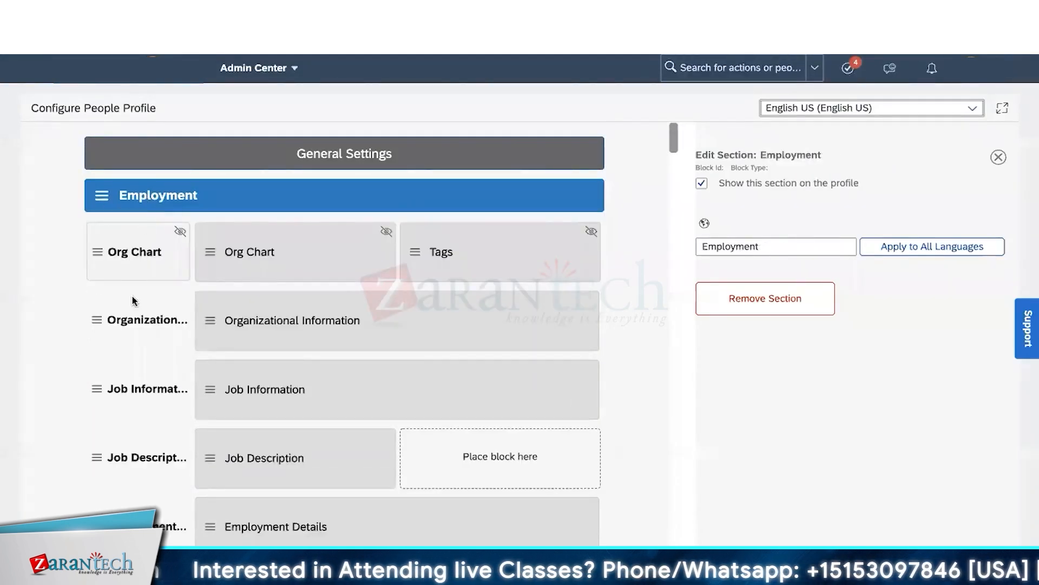
scroll(132, 300, down, 5)
scroll(133, 299, down, 5)
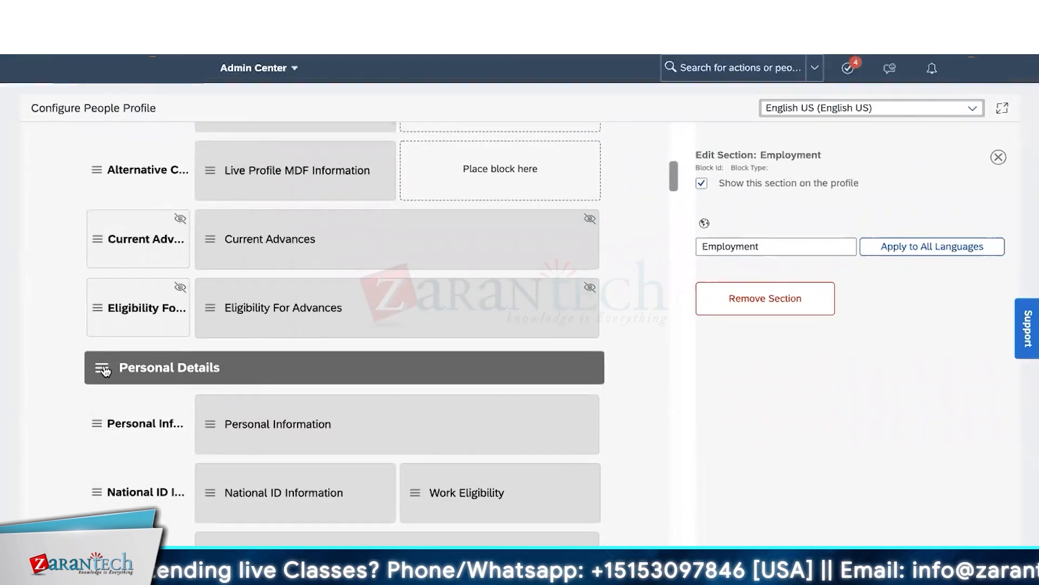
drag(124, 365, 135, 393)
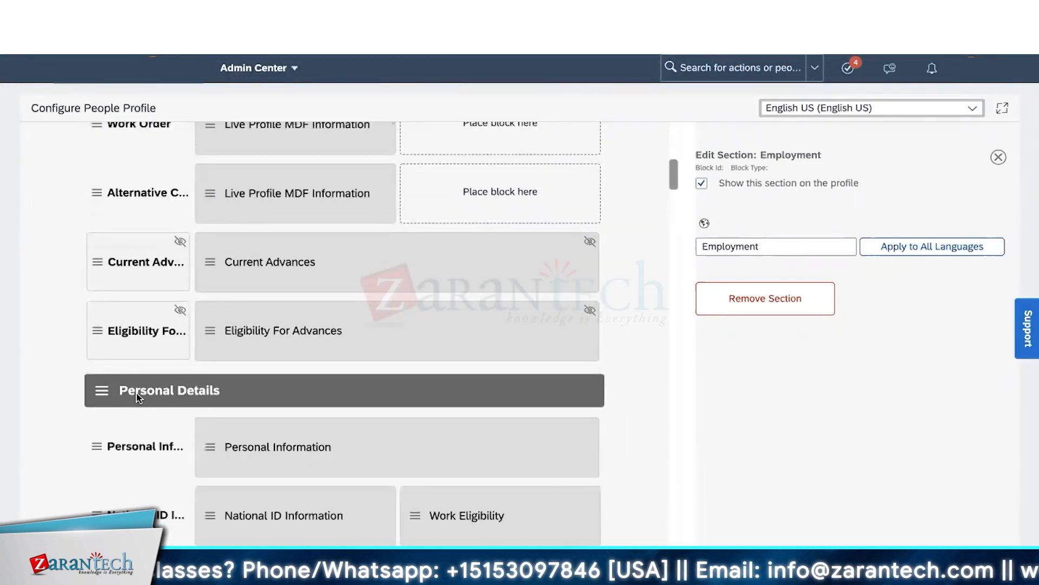
scroll(211, 390, down, 2)
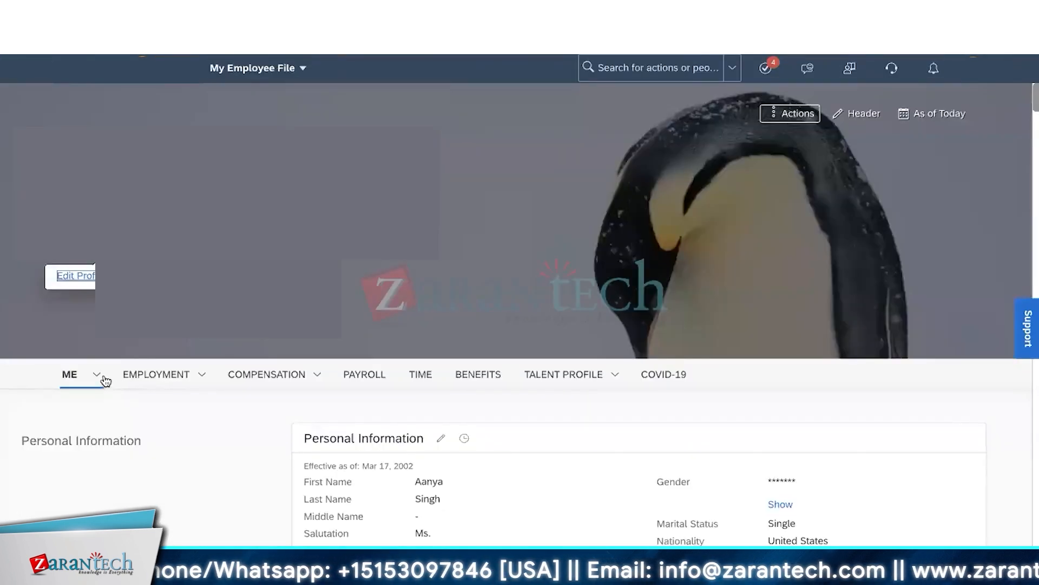
click(103, 377)
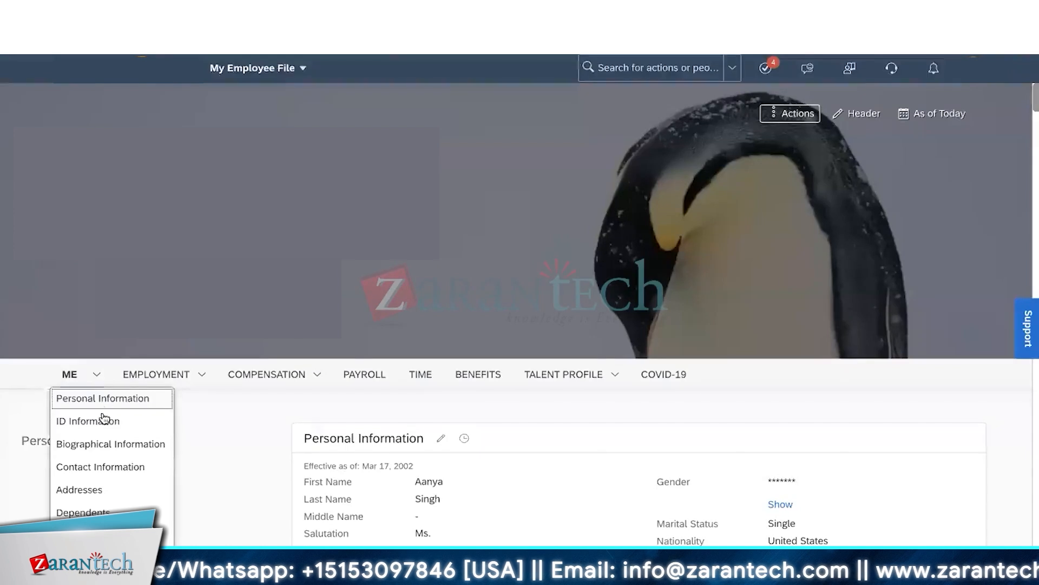
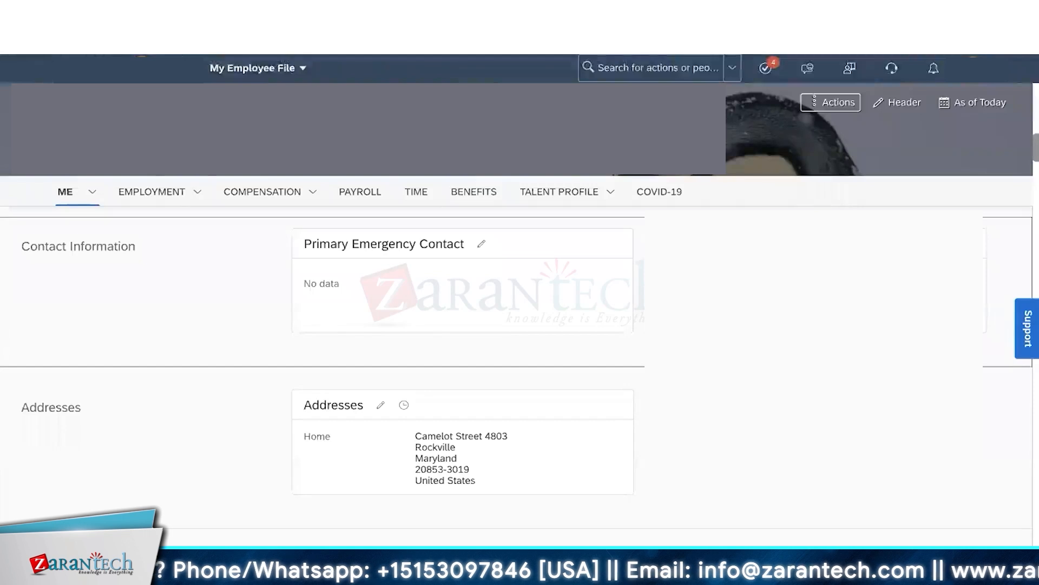
- Duplicate the employee file browser tab and switch back and forth between the two tabs
right_click(172, 26)
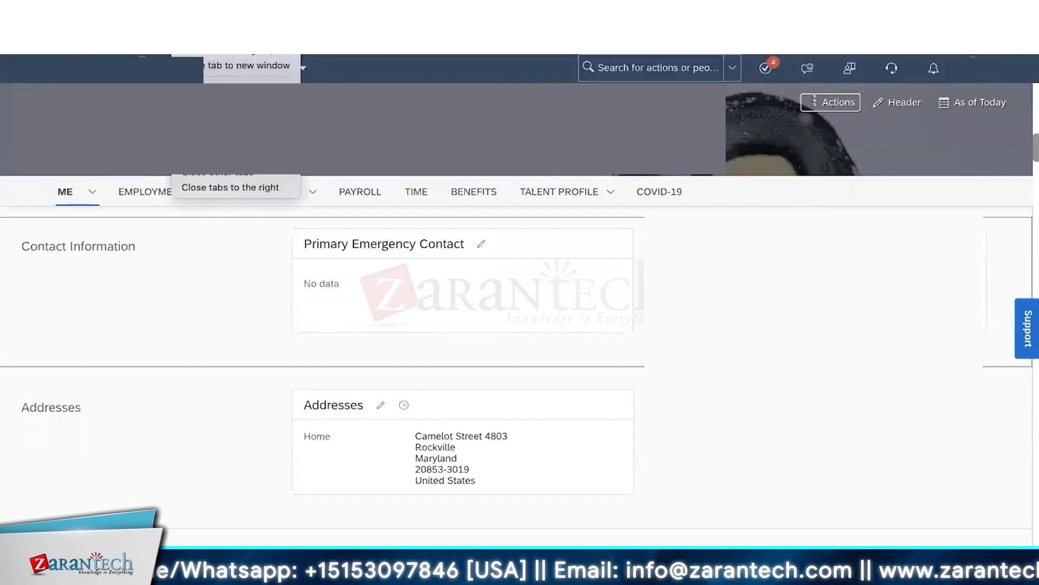
click(199, 101)
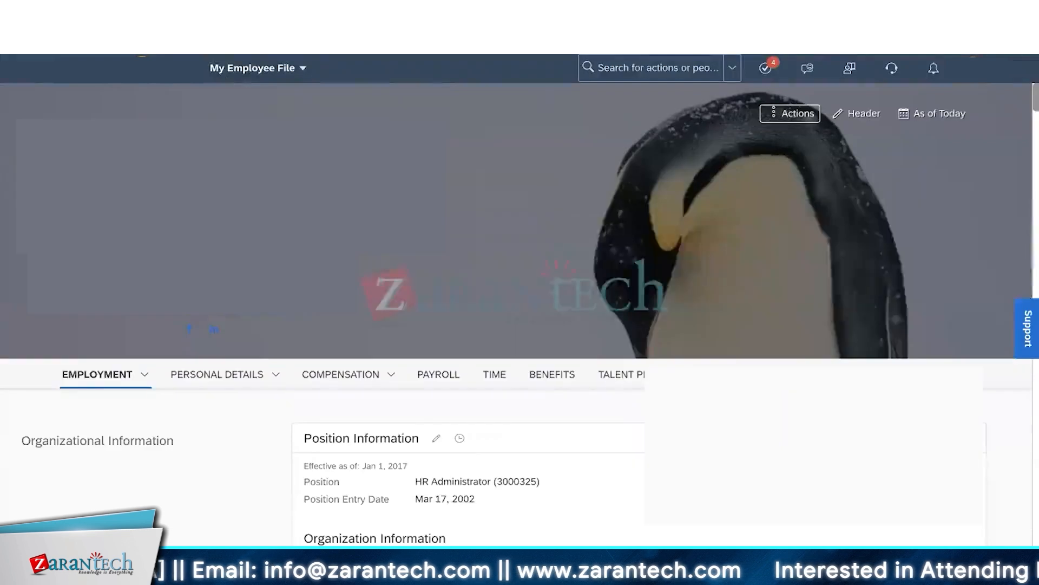
key(ctrl+Tab)
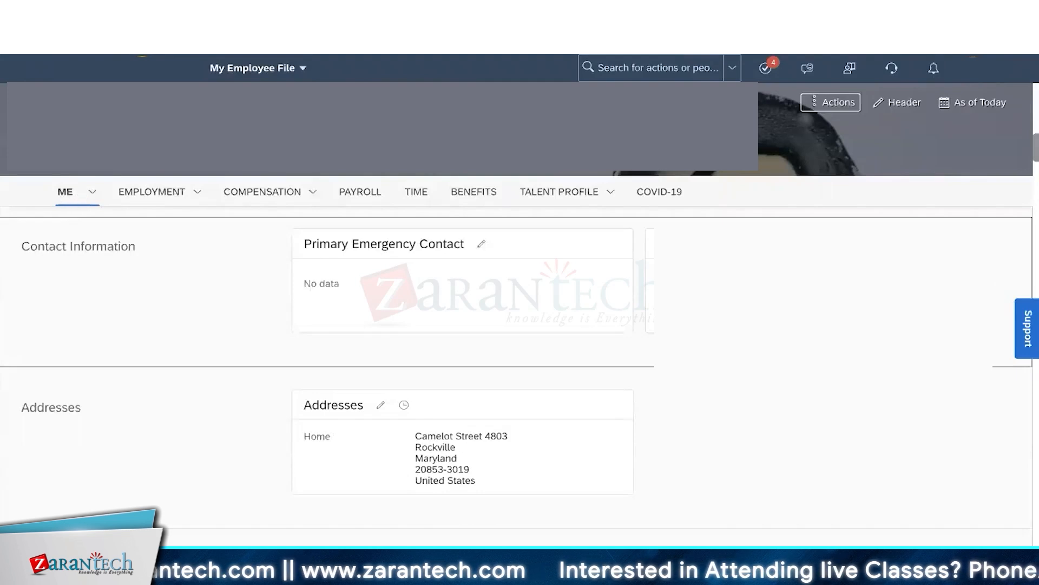
key(ctrl+shift+Tab)
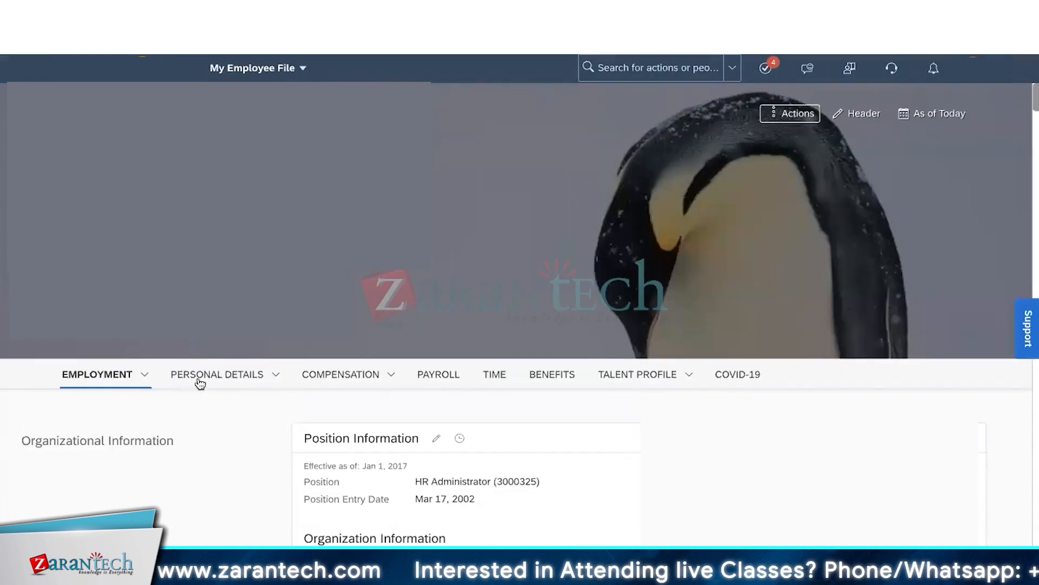
key(ctrl+Tab)
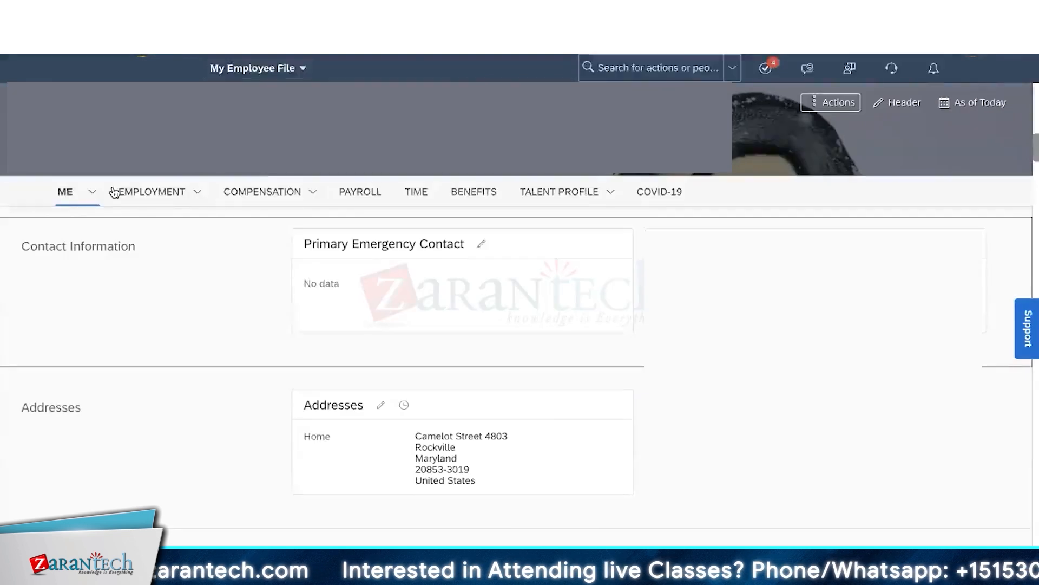
mouse_move(92, 192)
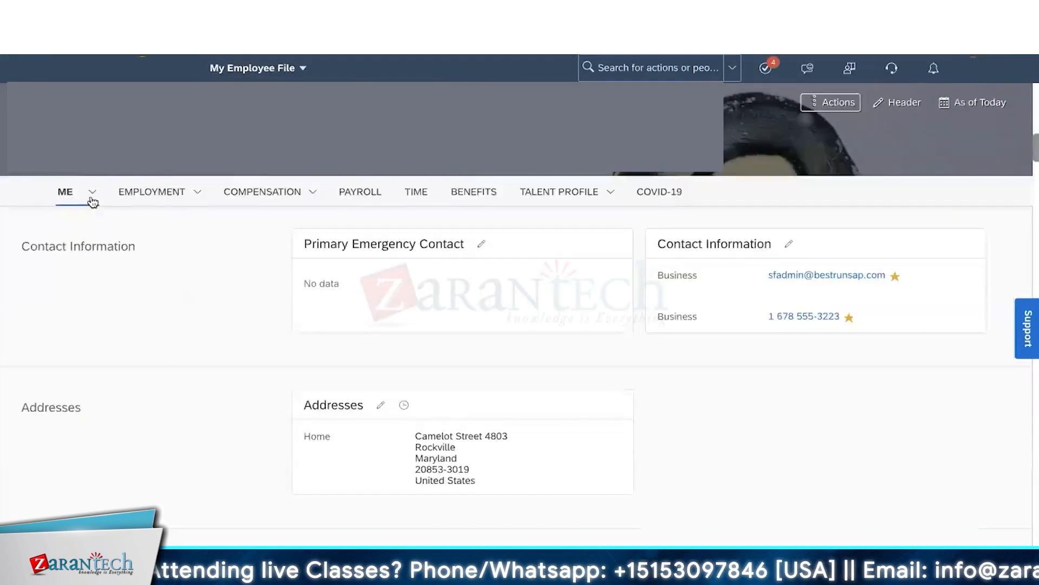
- Jump to National ID Information through the ME and personal details section lists
click(91, 197)
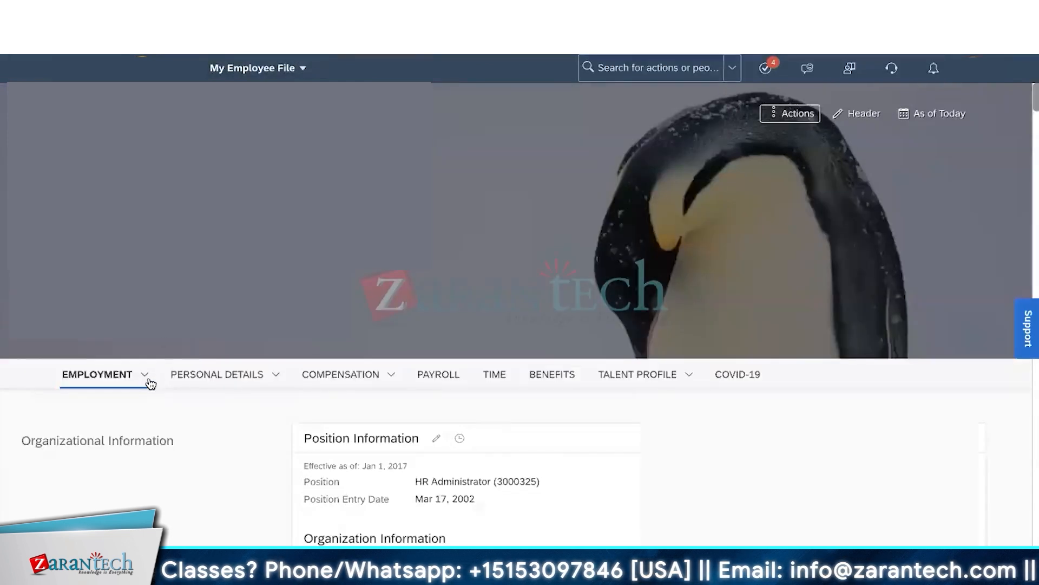
click(253, 377)
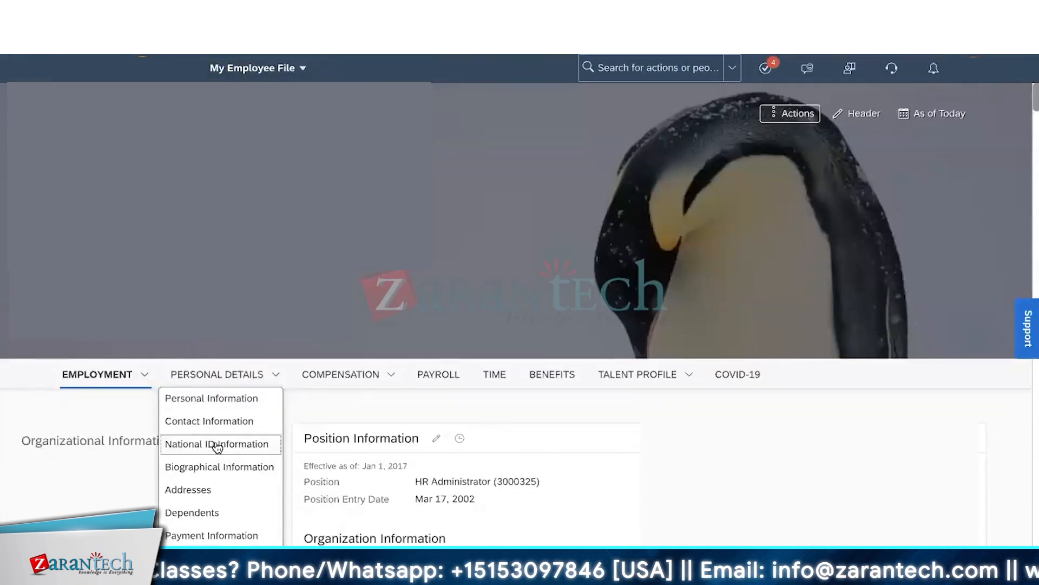
click(217, 445)
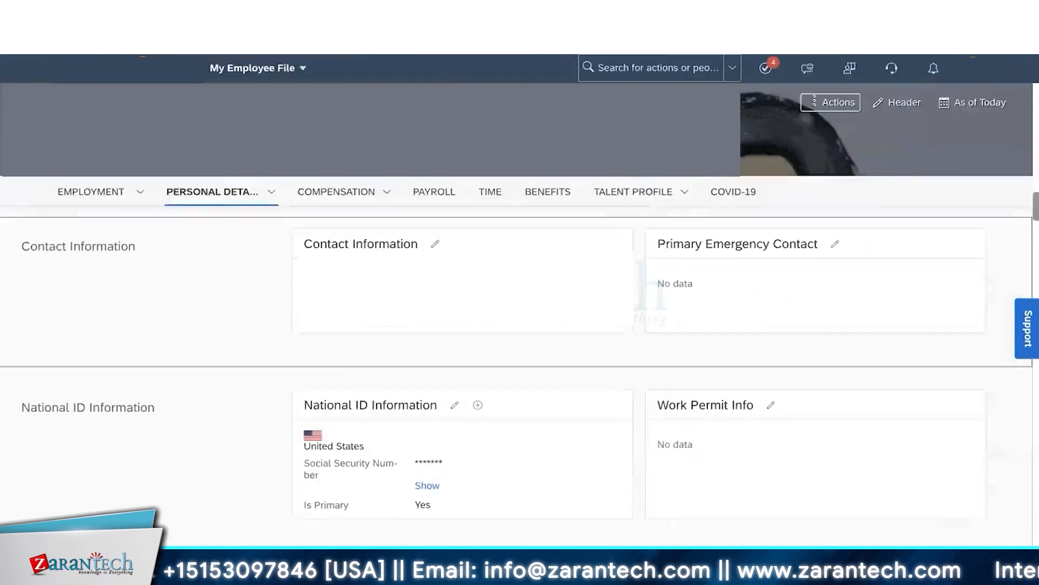
- Highlight the Contact Information title and open that card for editing
drag(304, 244, 413, 244)
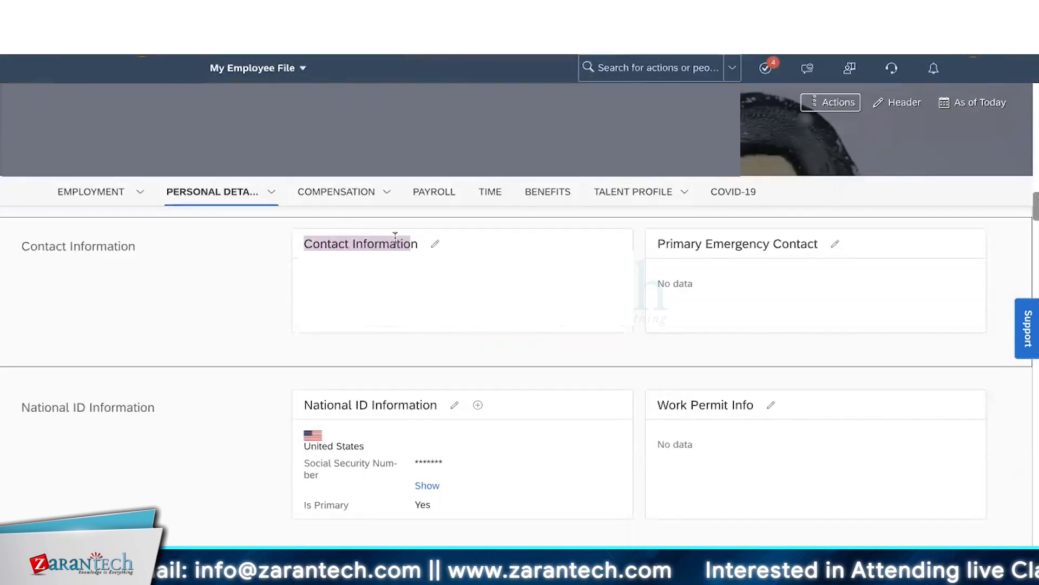
drag(313, 244, 378, 245)
click(435, 243)
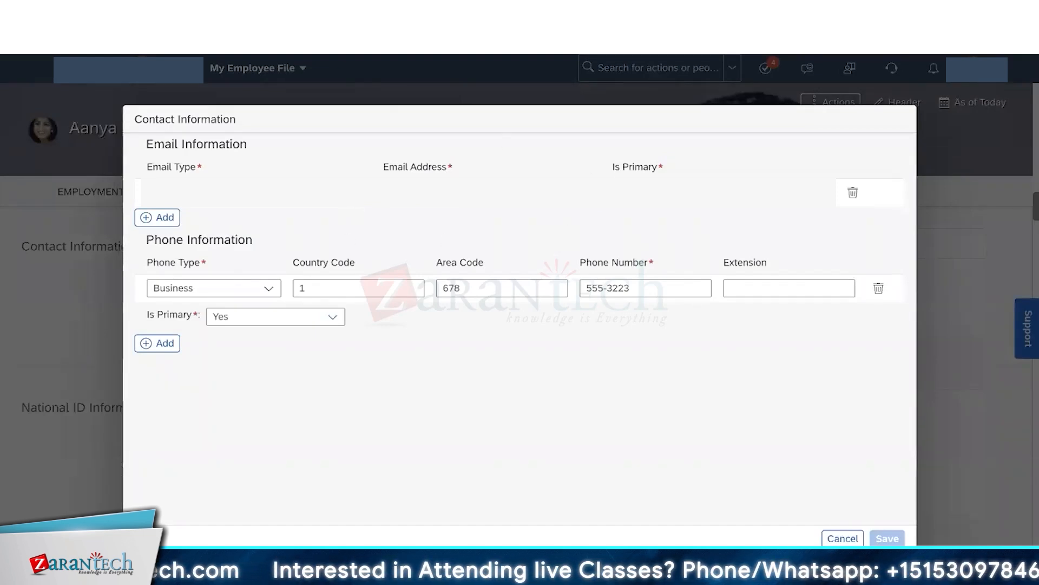
- Cancel the Contact Information edit without saving changes
click(843, 539)
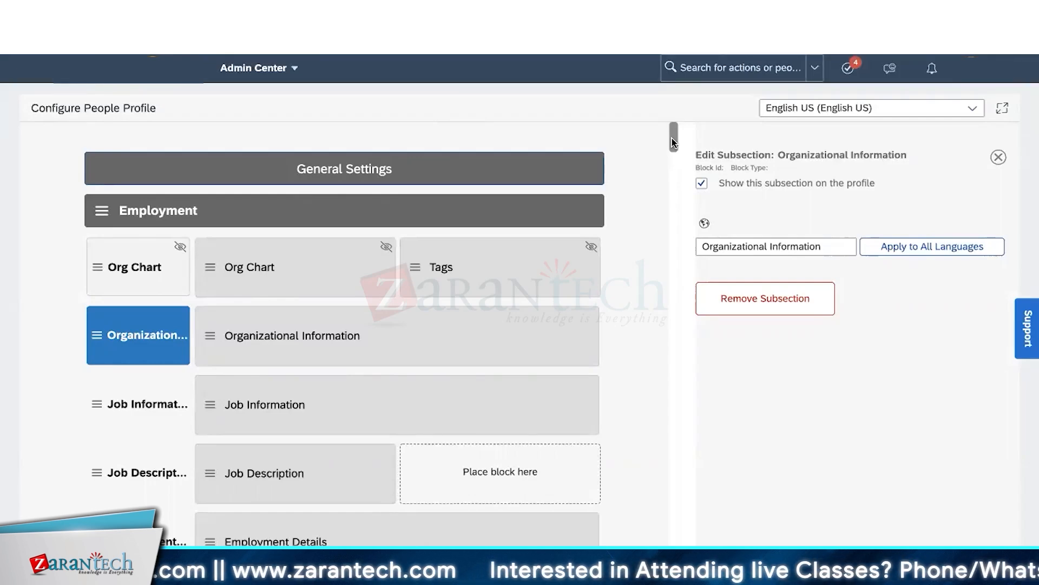
- Scroll the People Profile layout to the bottom and back, then select the Employment section
drag(671, 138, 674, 538)
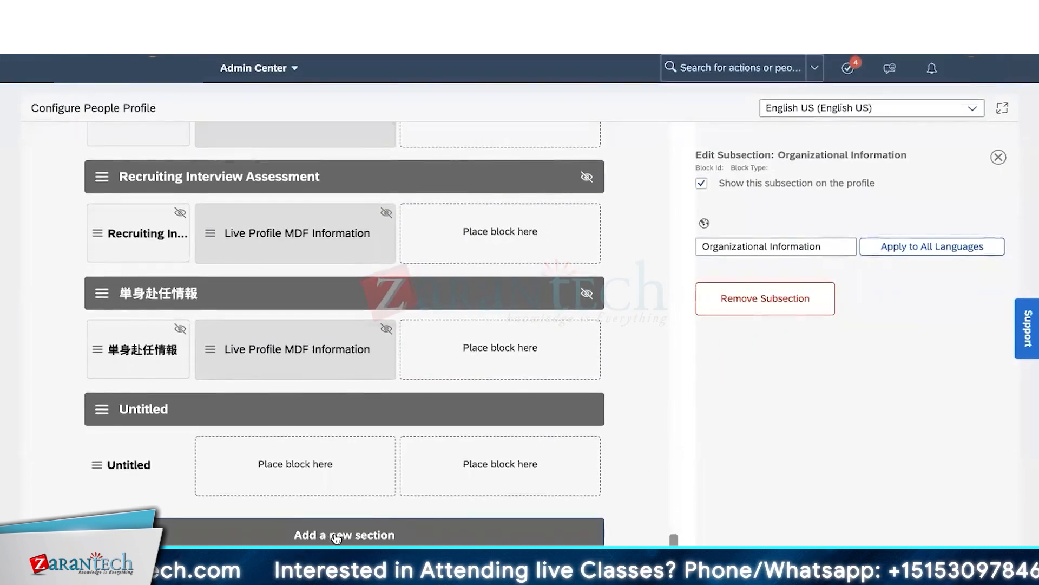
drag(674, 539, 671, 246)
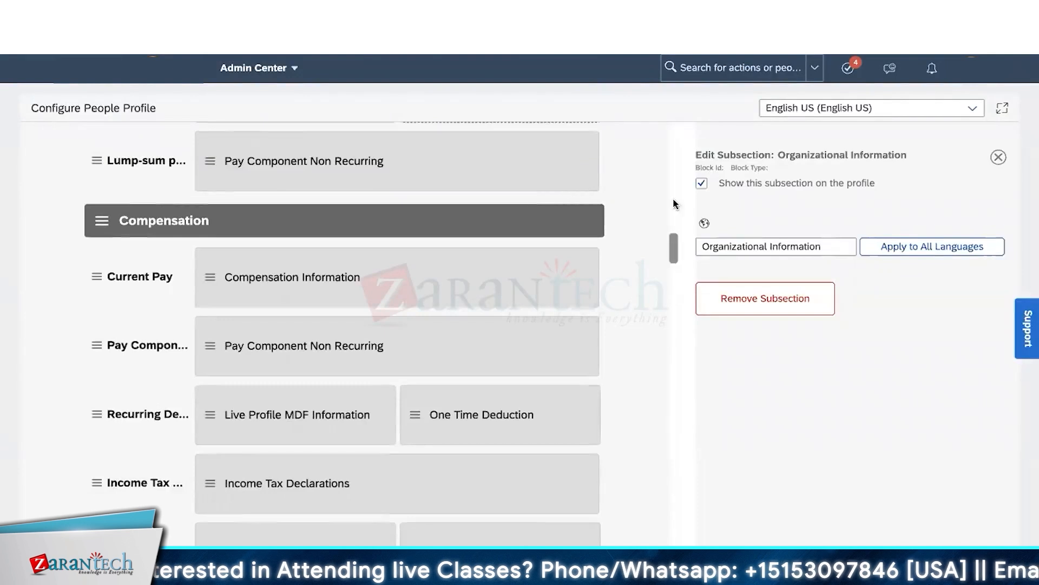
drag(675, 204, 675, 99)
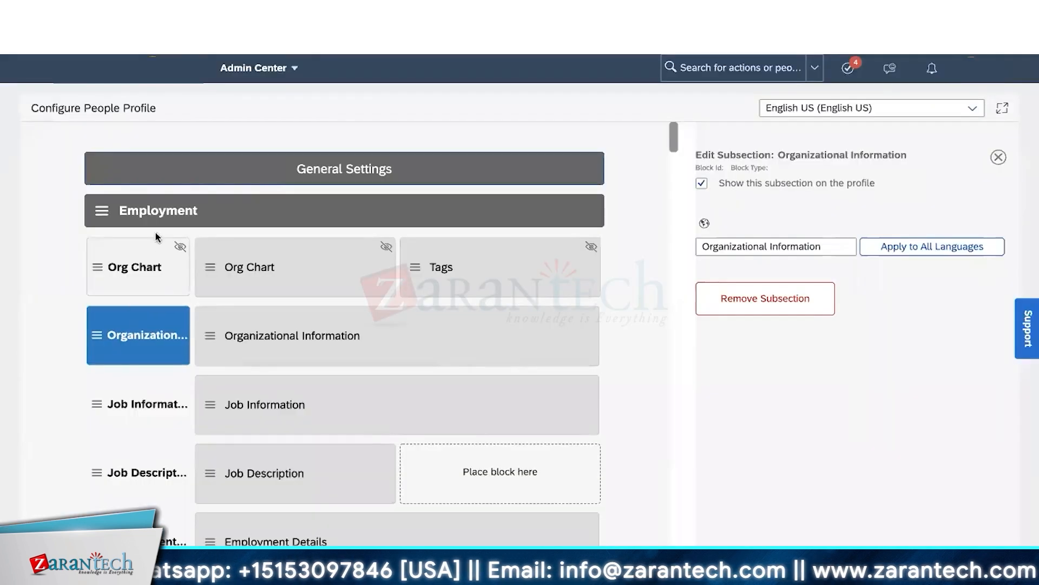
click(174, 218)
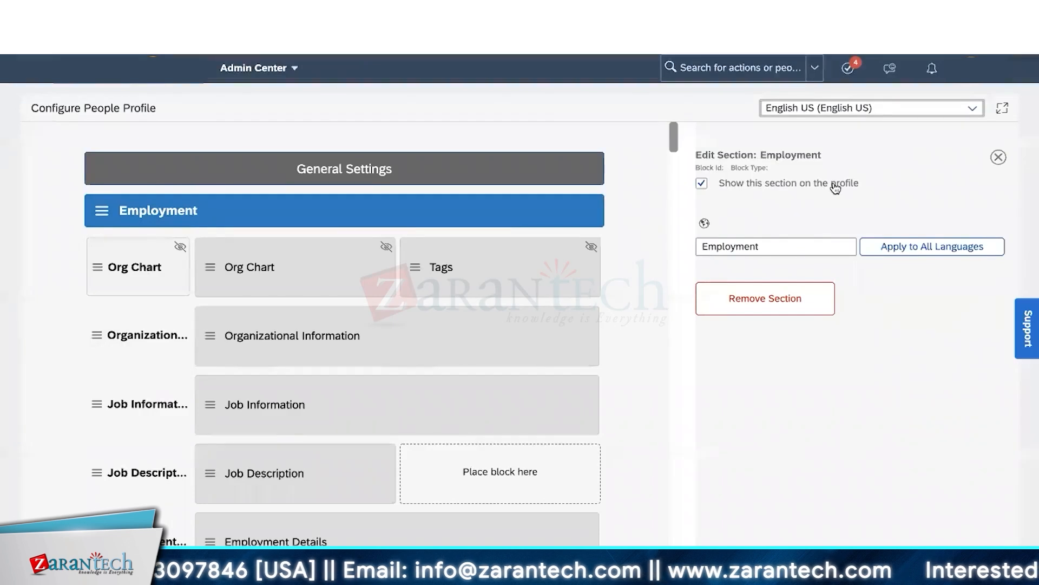
- Keep Employment shown, turn on Show this subsection for Org Chart, and select its block
click(701, 185)
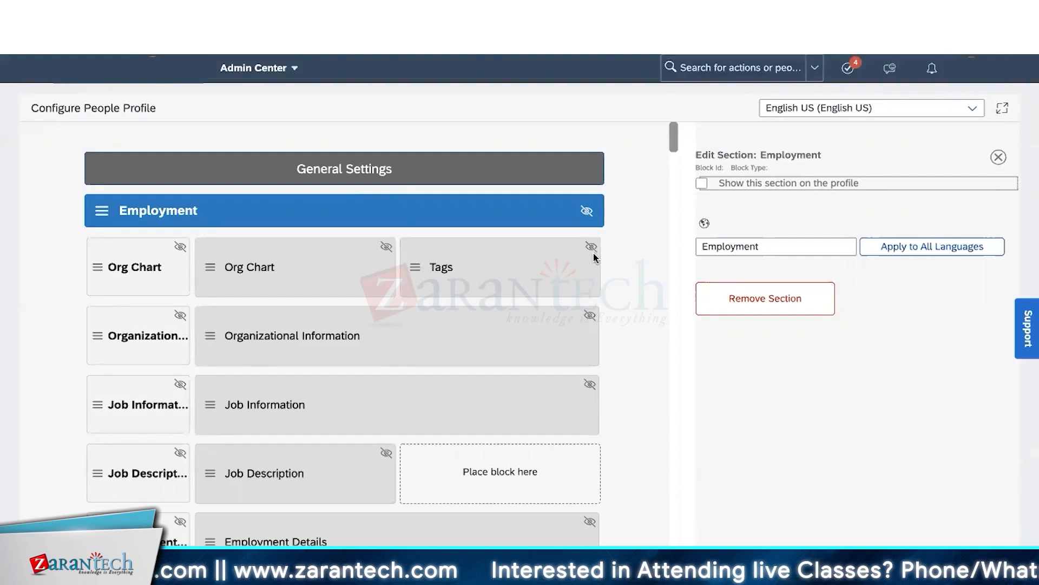
click(702, 184)
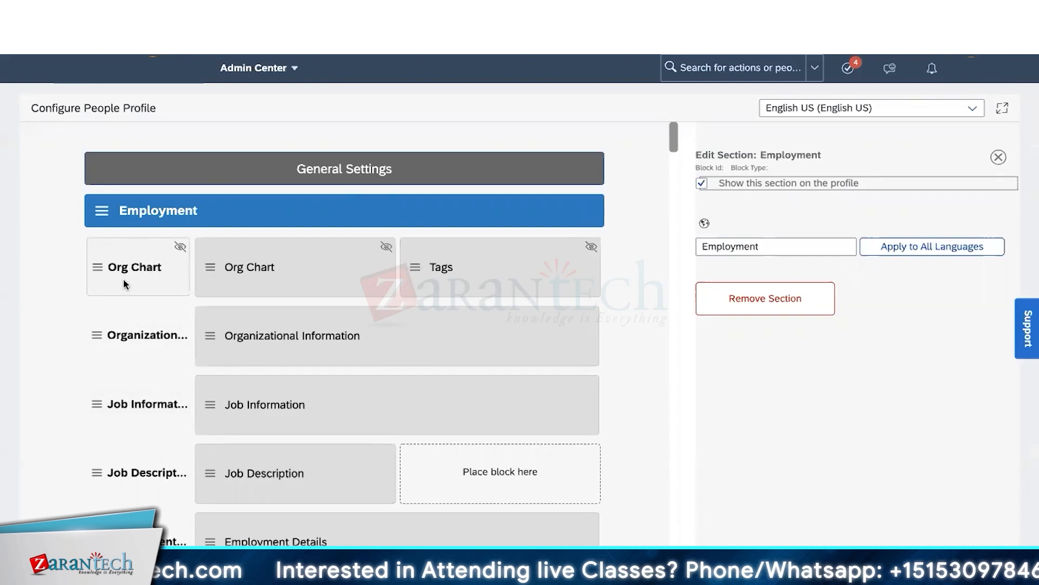
click(145, 272)
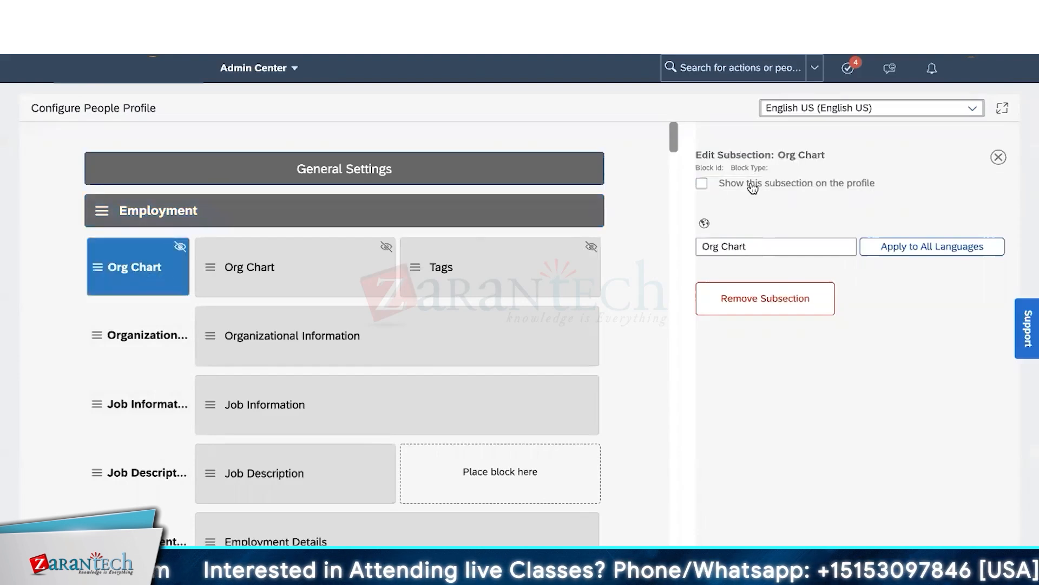
click(701, 184)
click(702, 184)
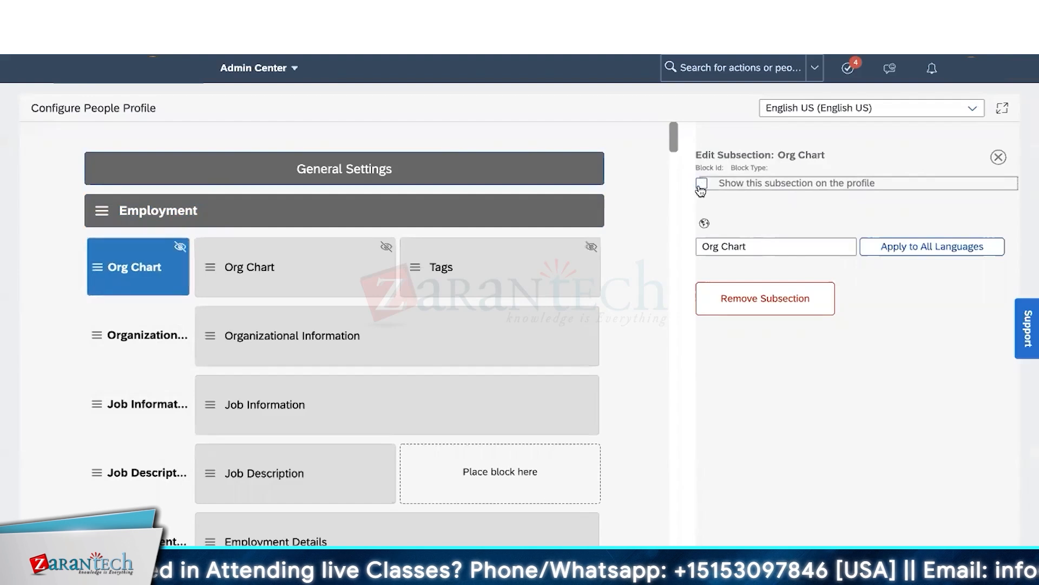
click(701, 184)
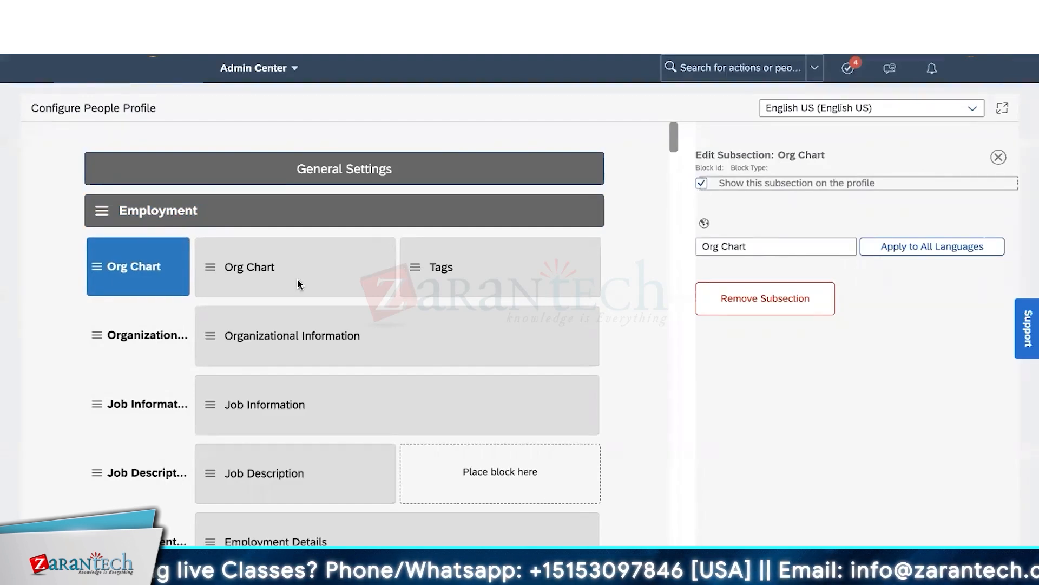
click(274, 280)
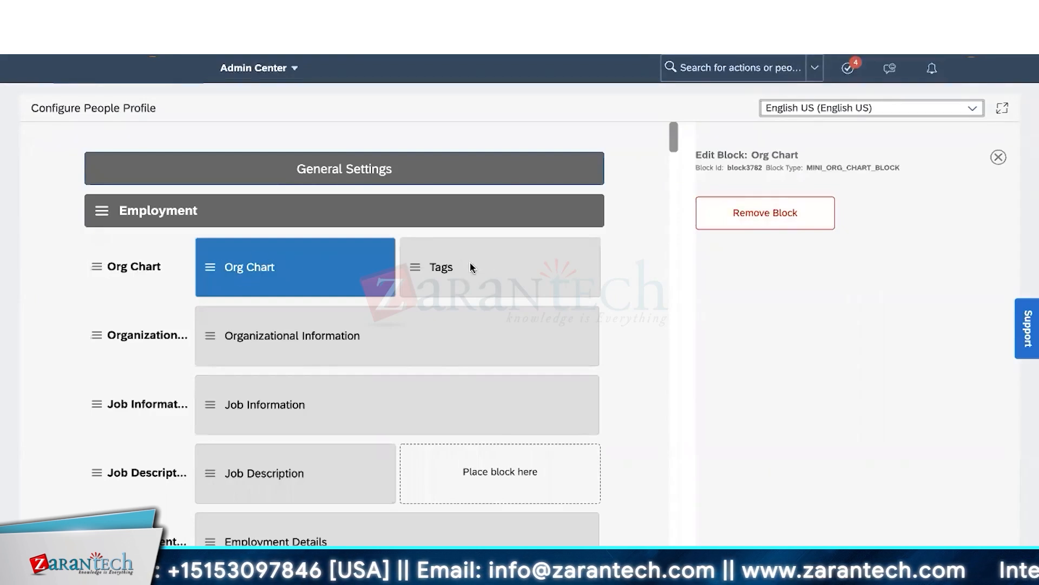
- Remove the Org Chart block, leaving only Tags in the Org Chart subsection
click(758, 222)
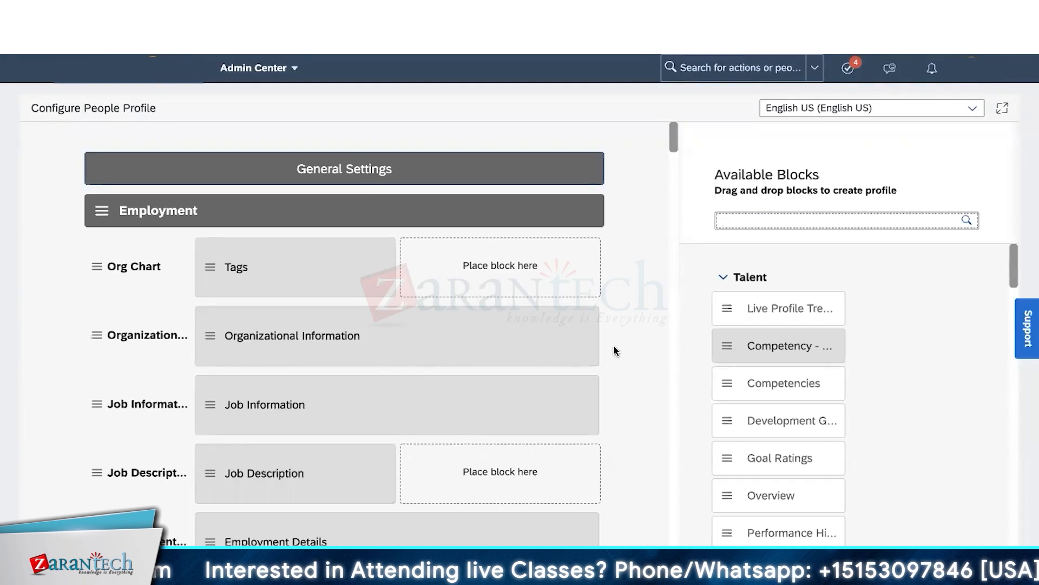
- Collapse the Talent, Employment, Personal, Compensation Information and Custom Blocks groups in Available Blocks
click(722, 277)
click(723, 322)
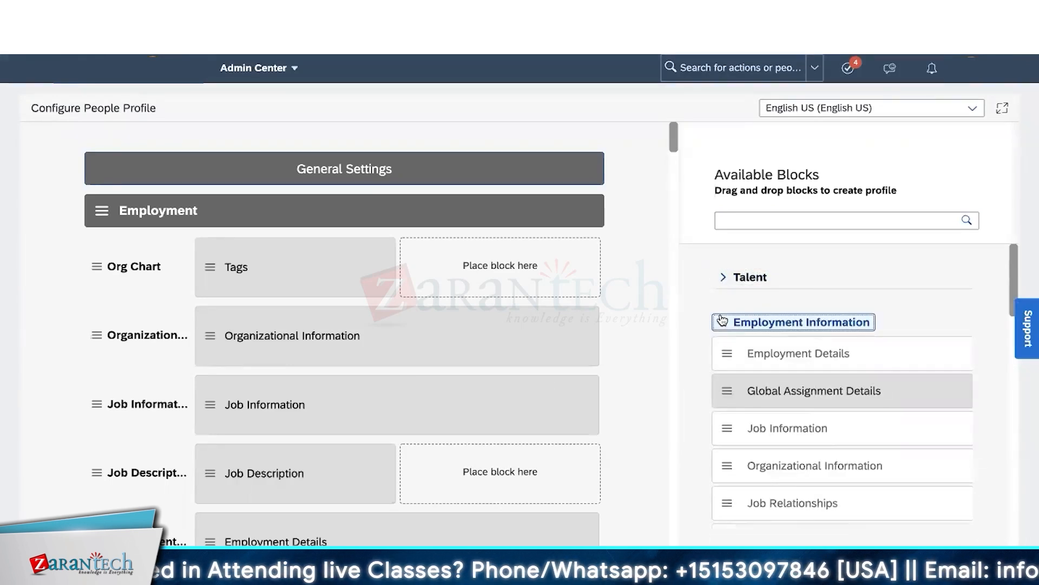
click(723, 367)
click(724, 413)
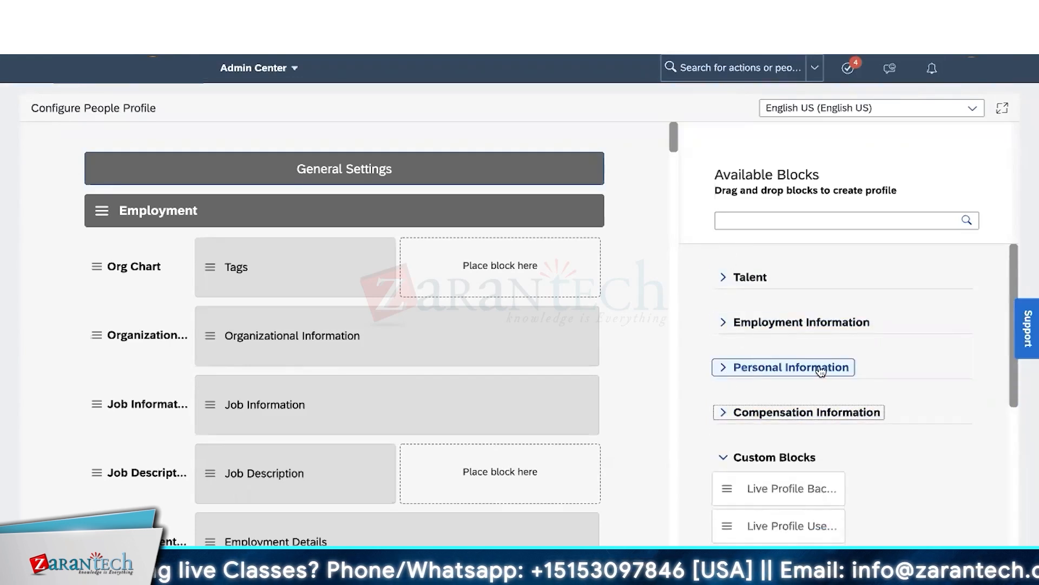
click(724, 415)
click(724, 413)
click(724, 457)
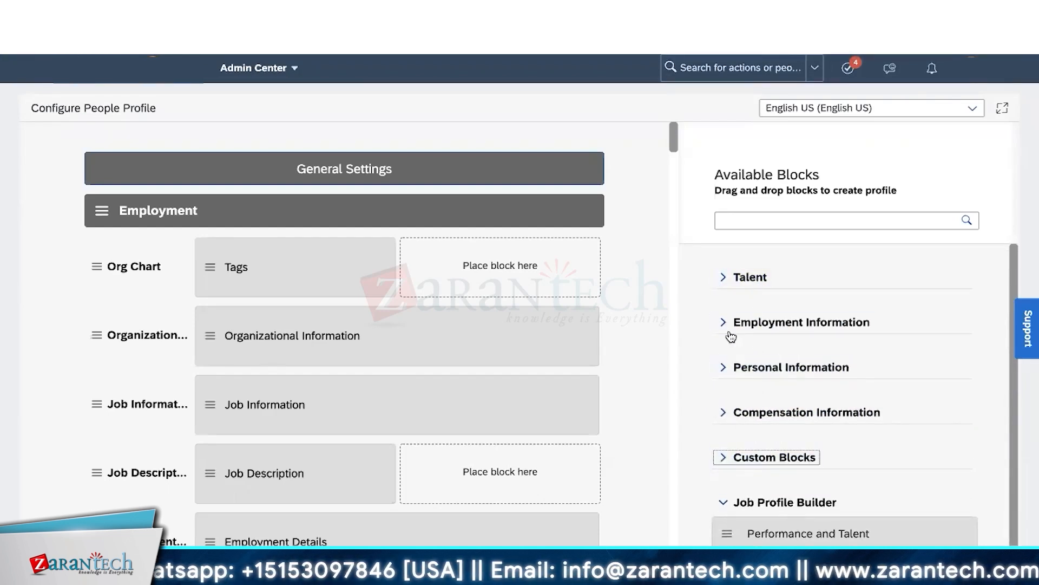
- Browse the Personal Information, Employment Information and Talent block categories, collapsing each afterwards
click(722, 366)
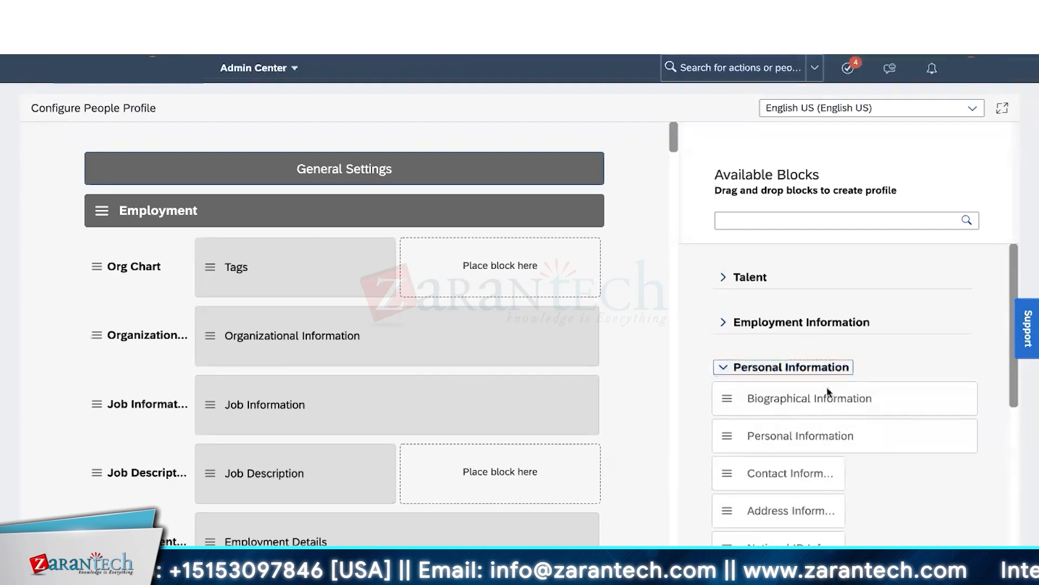
scroll(828, 393, down, 2)
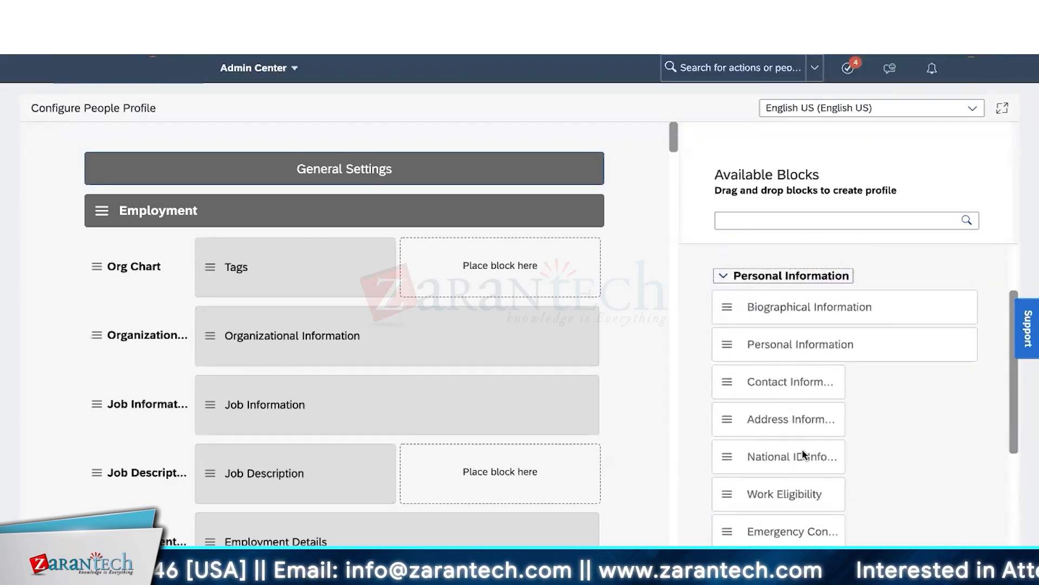
scroll(801, 456, down, 1)
scroll(800, 456, up, 2)
click(724, 280)
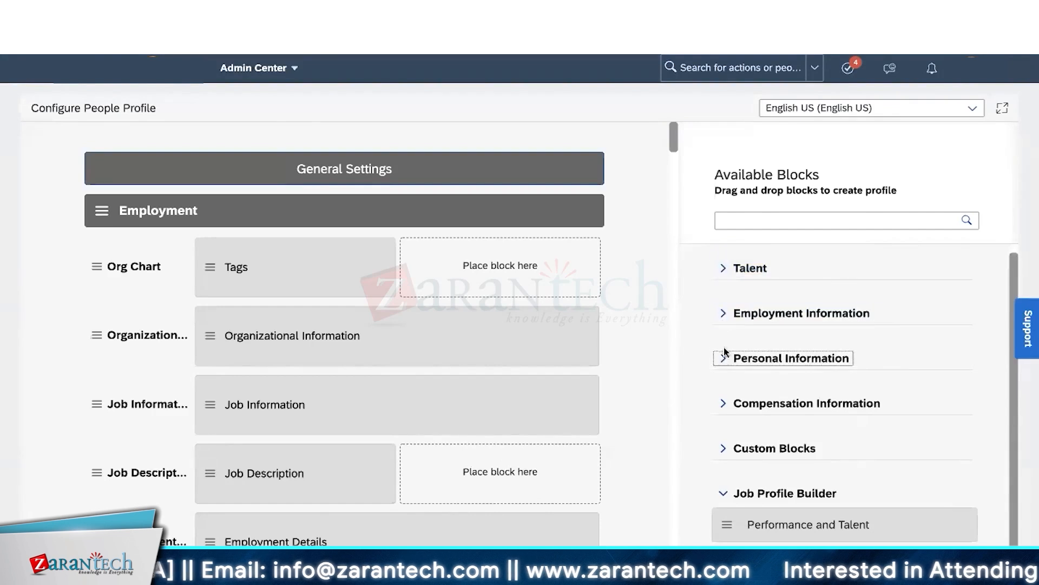
click(726, 312)
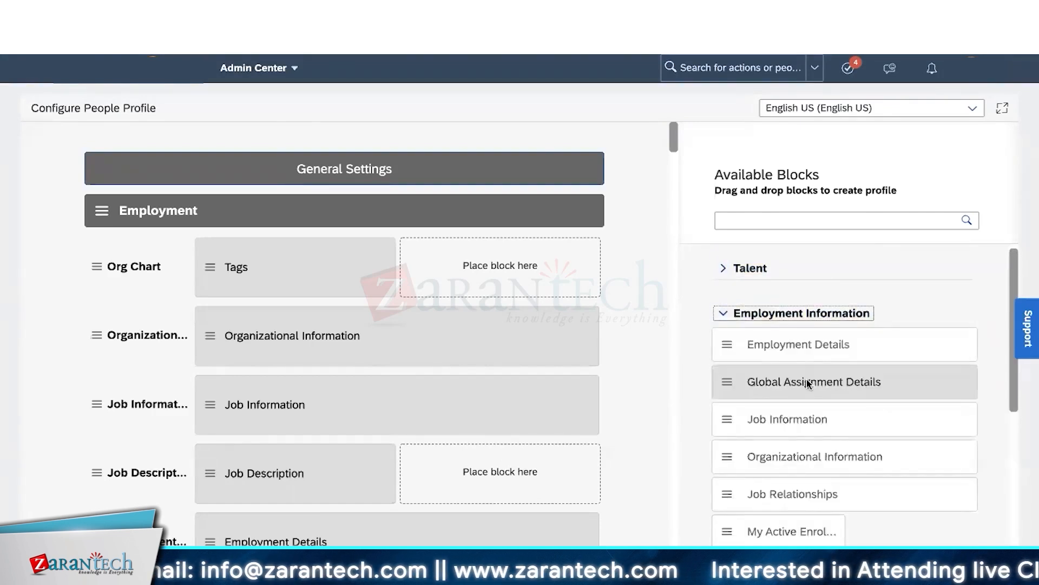
scroll(807, 379, down, 2)
scroll(807, 383, up, 3)
click(724, 321)
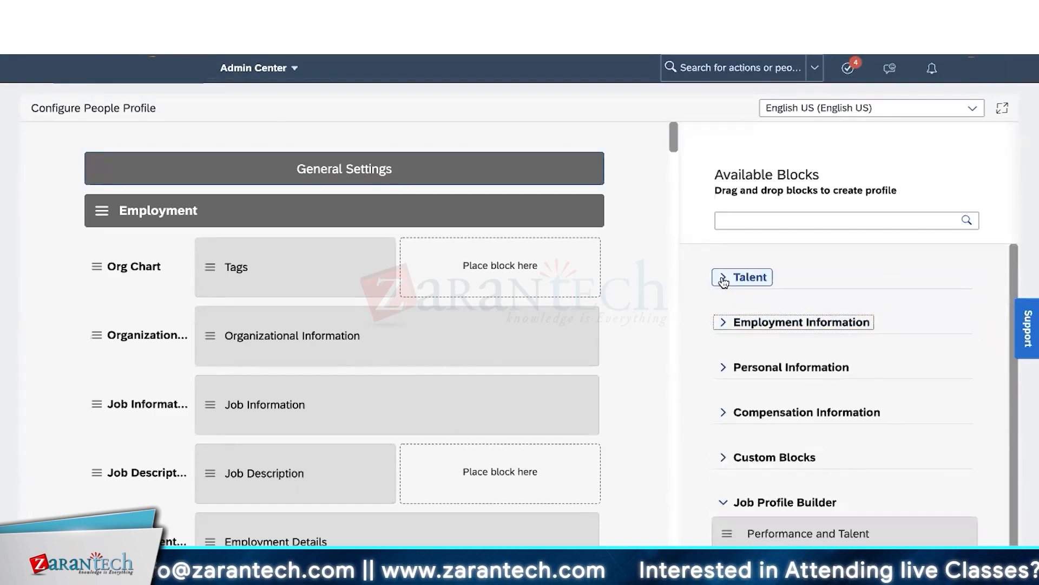
click(724, 280)
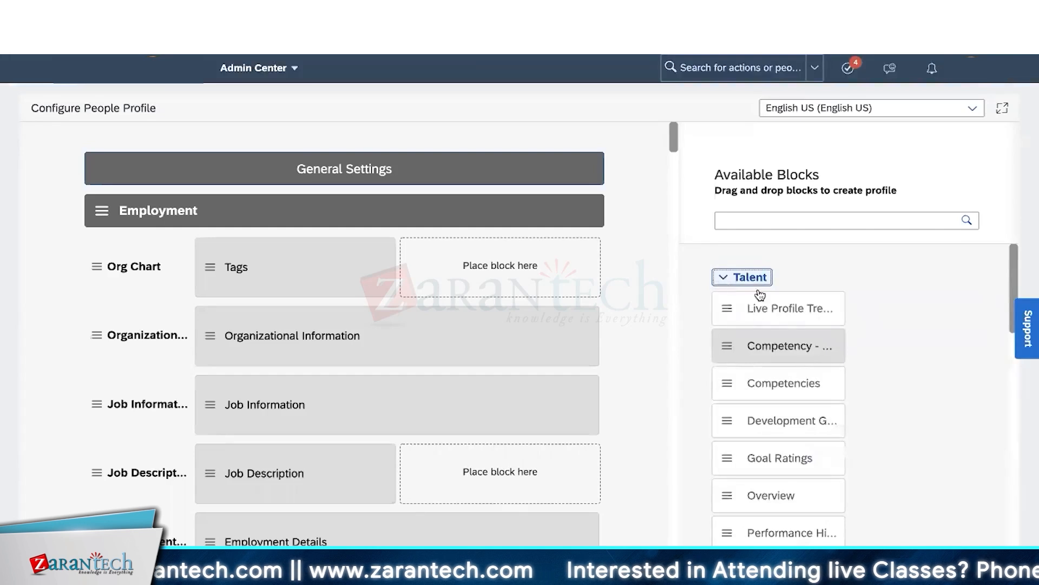
scroll(766, 412, down, 1)
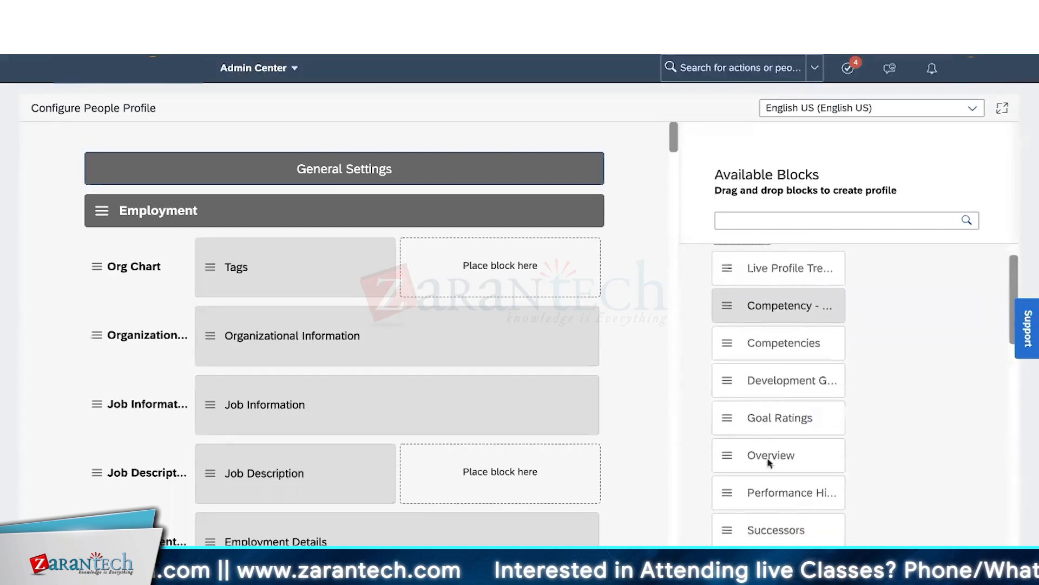
scroll(797, 492, down, 1)
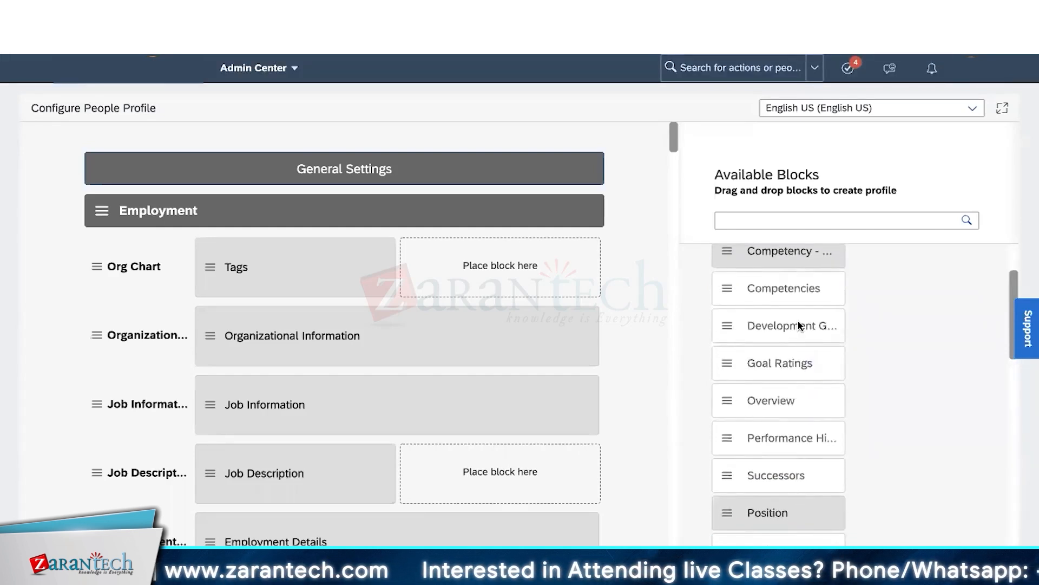
scroll(804, 463, down, 2)
scroll(798, 379, up, 4)
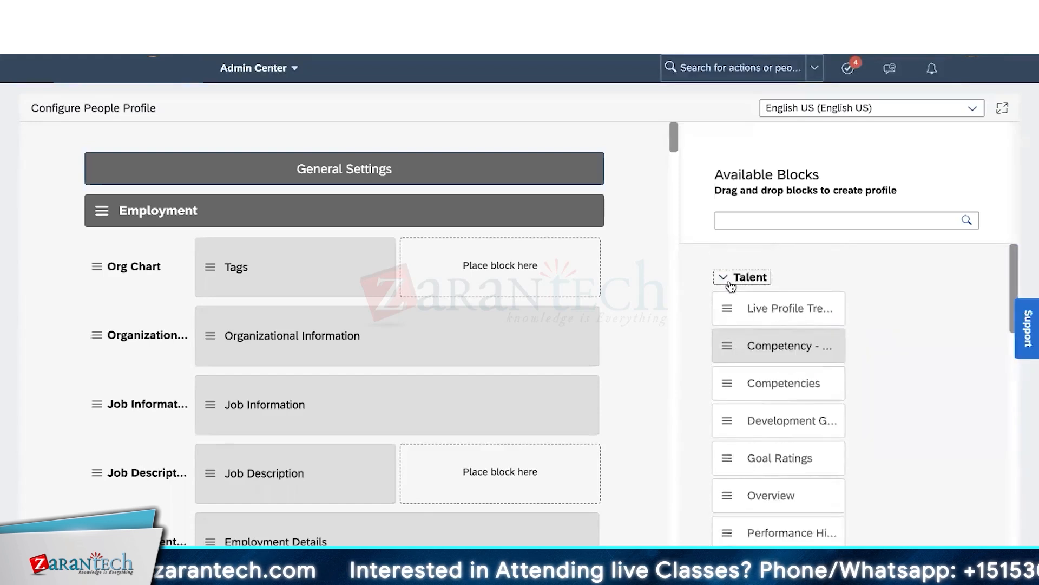
click(729, 277)
- Expand Custom Blocks and scroll down to the Org Chart block
click(794, 368)
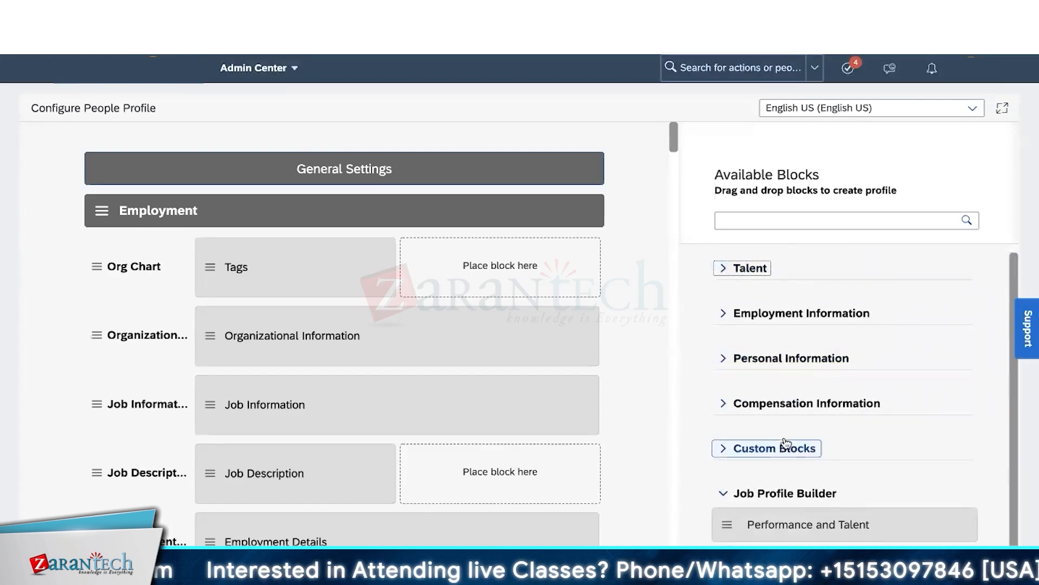
click(717, 448)
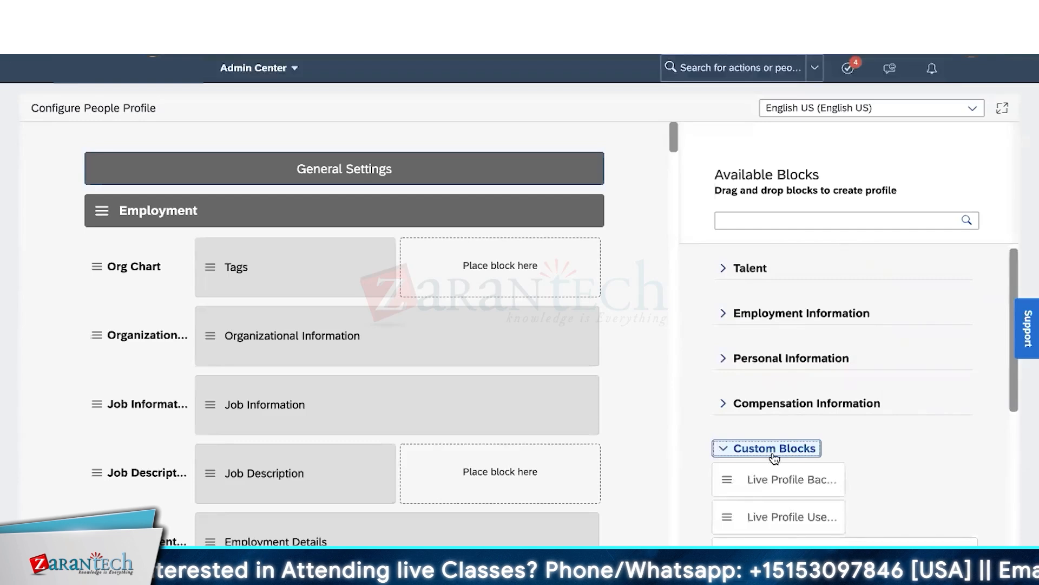
scroll(774, 459, down, 2)
scroll(775, 459, down, 2)
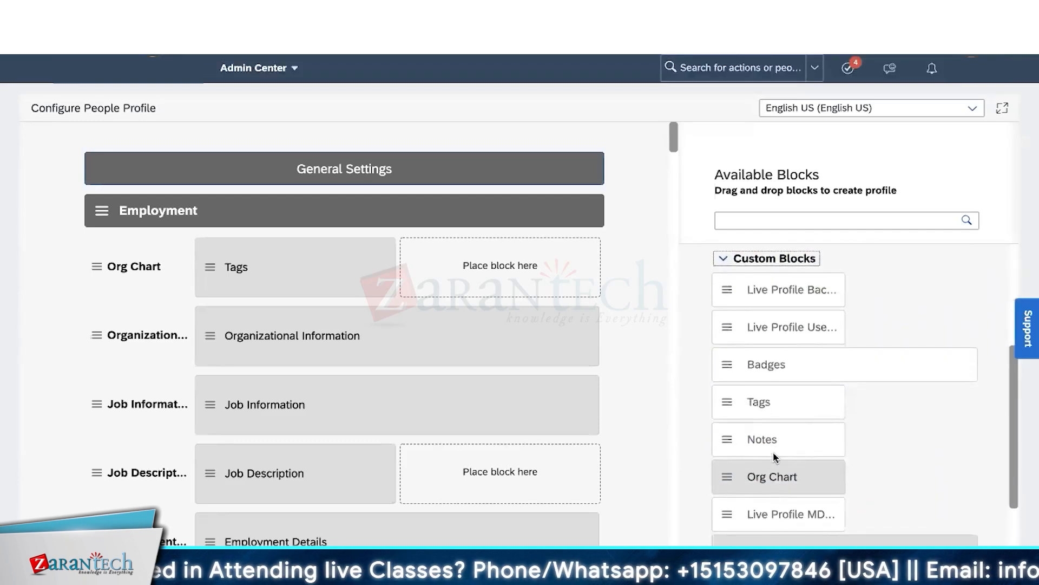
scroll(775, 457, down, 1)
scroll(774, 453, down, 1)
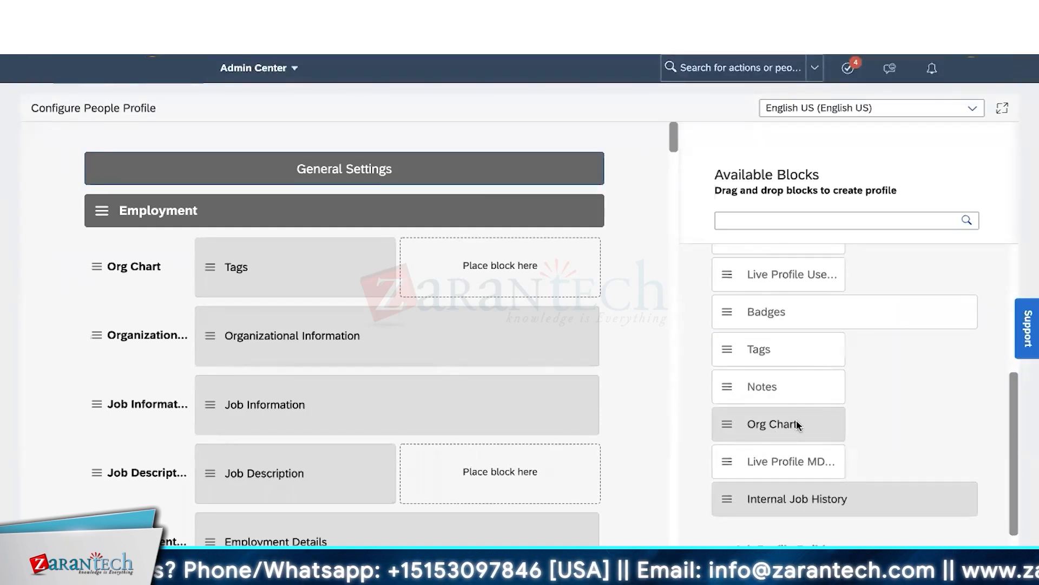
scroll(798, 425, up, 1)
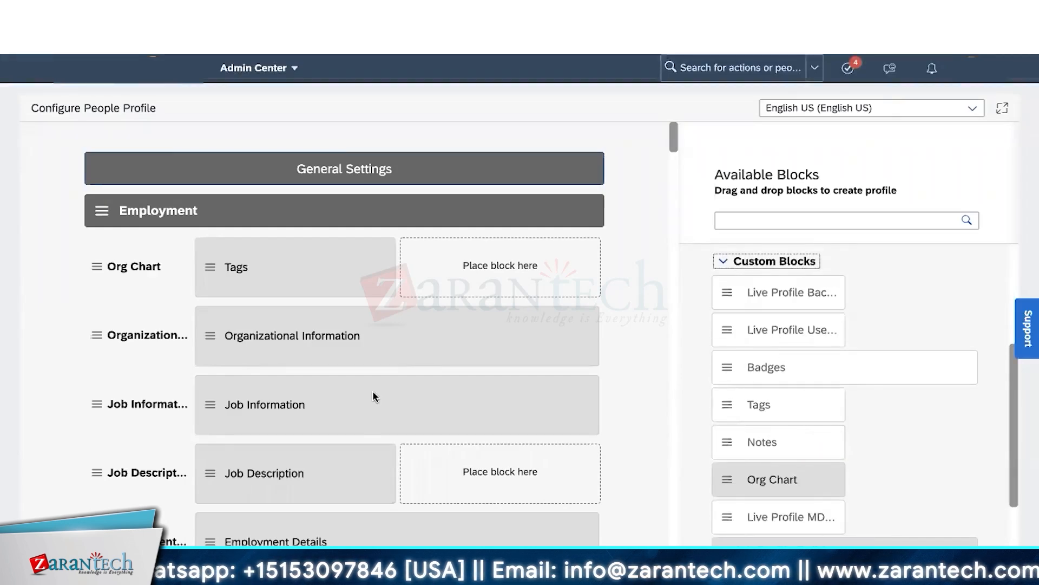
scroll(372, 391, down, 10)
scroll(373, 391, up, 10)
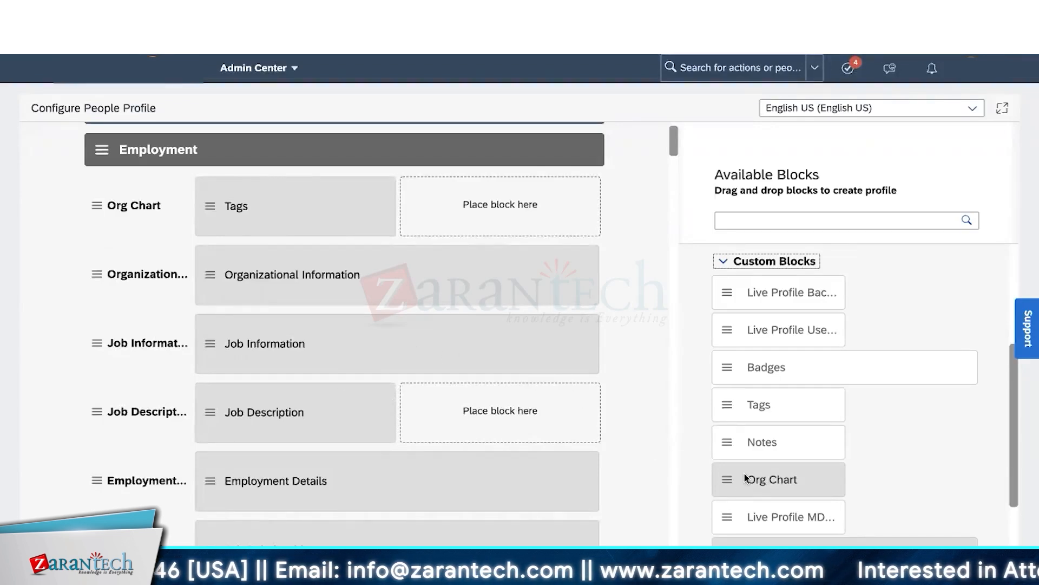
- Drag Org Chart into the row, remove it once, then place it in the slot beside Tags
drag(730, 484, 464, 267)
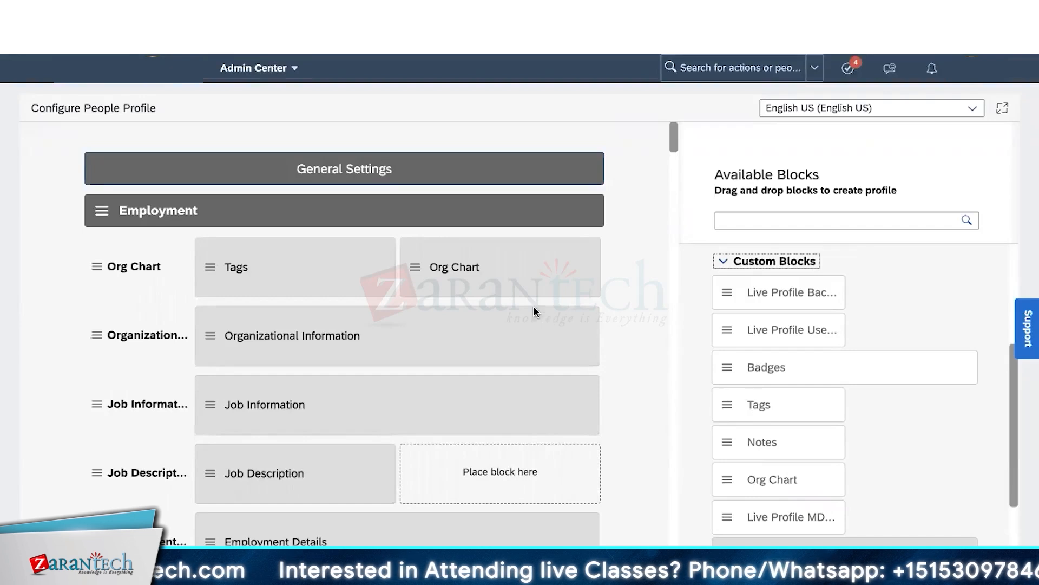
click(546, 268)
click(776, 213)
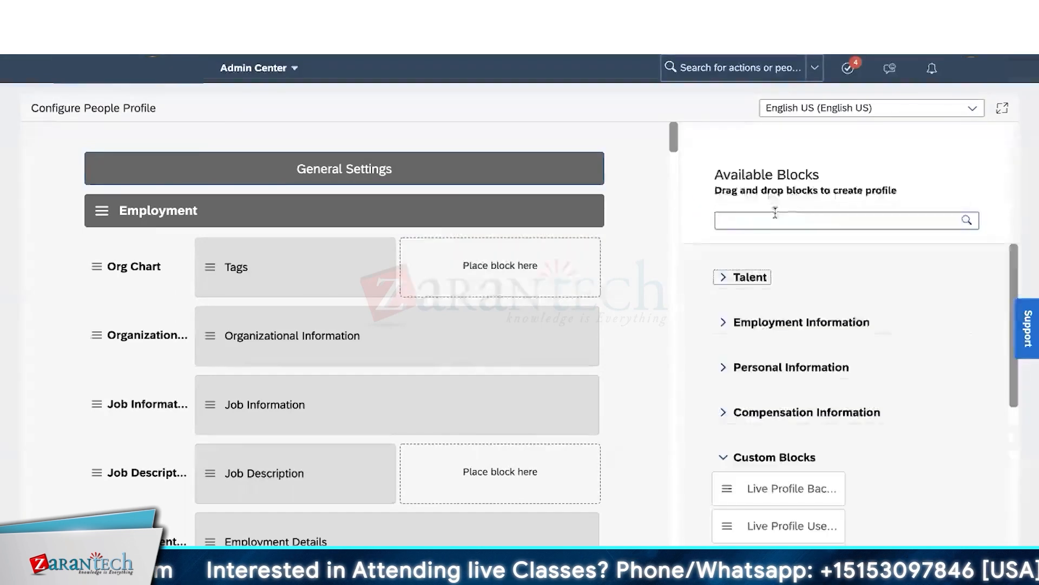
scroll(765, 486, down, 4)
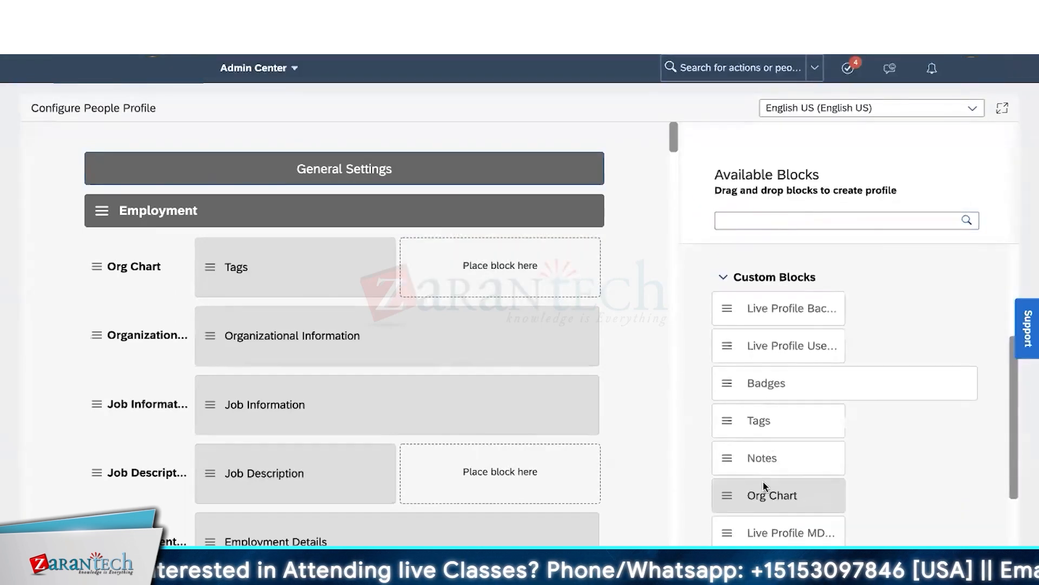
drag(728, 496, 517, 279)
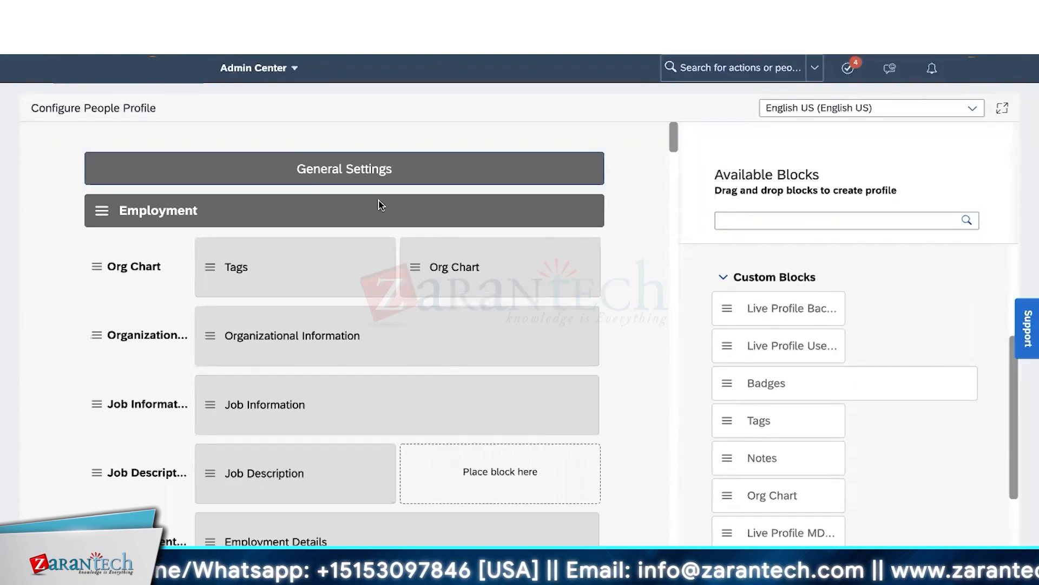
- Select the Tags block in Employment's Org Chart subsection and remove it
click(274, 208)
click(147, 266)
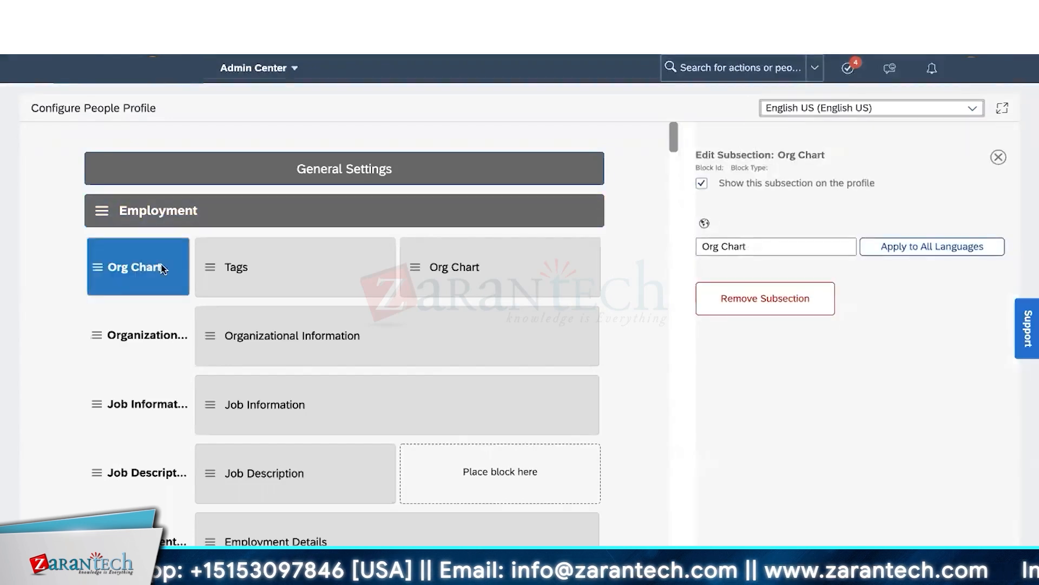
click(335, 273)
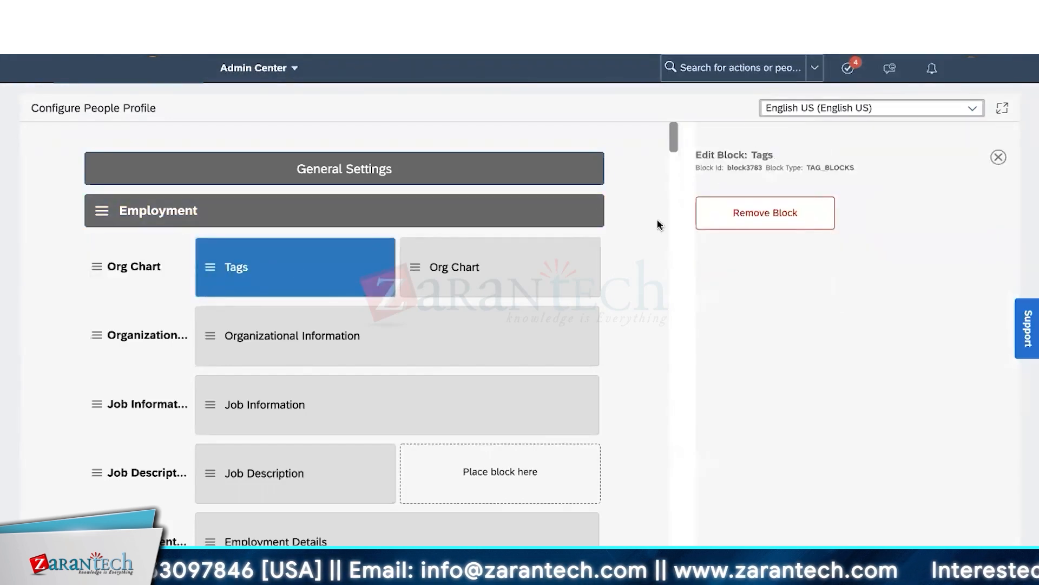
click(783, 222)
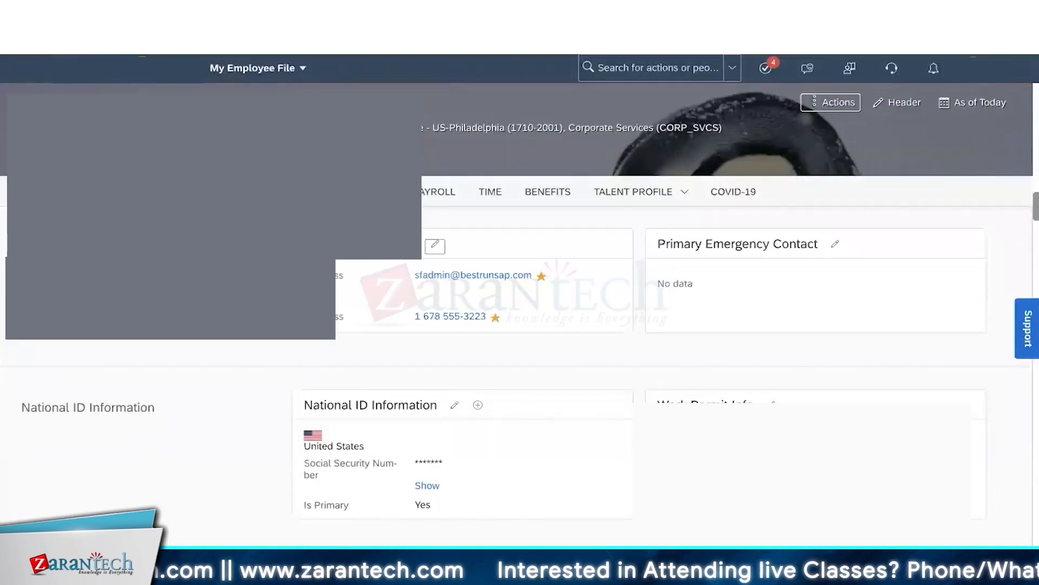
- Scroll to the top of the employee file, then open and close the EMPLOYMENT section list
scroll(519, 374, up, 15)
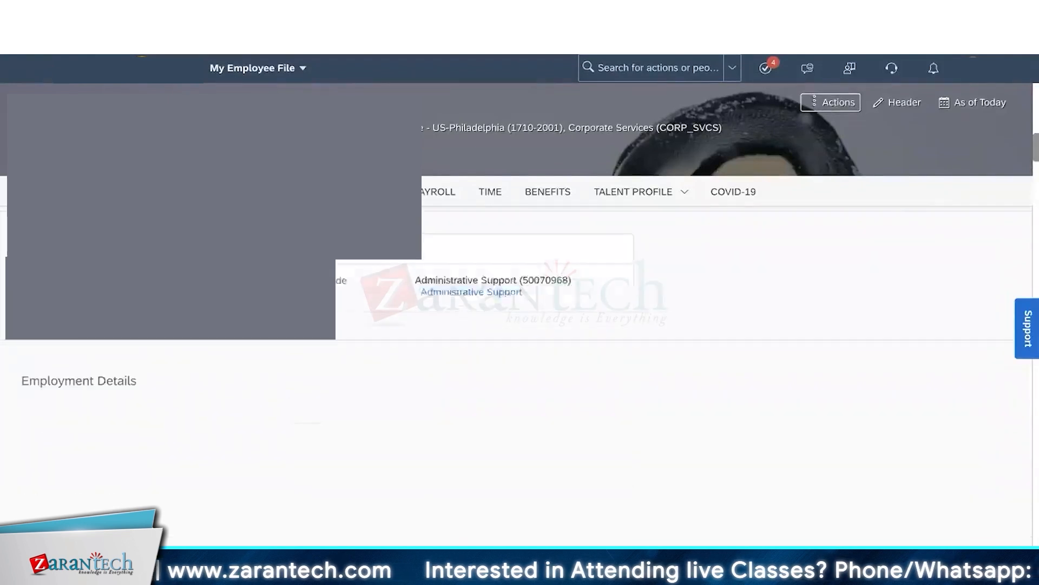
scroll(519, 325, up, 5)
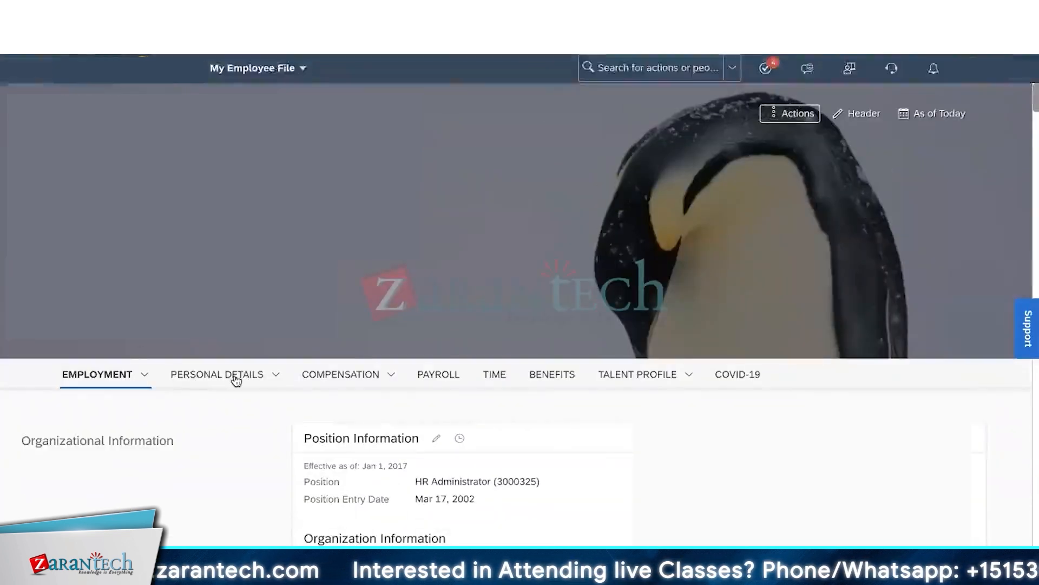
click(144, 376)
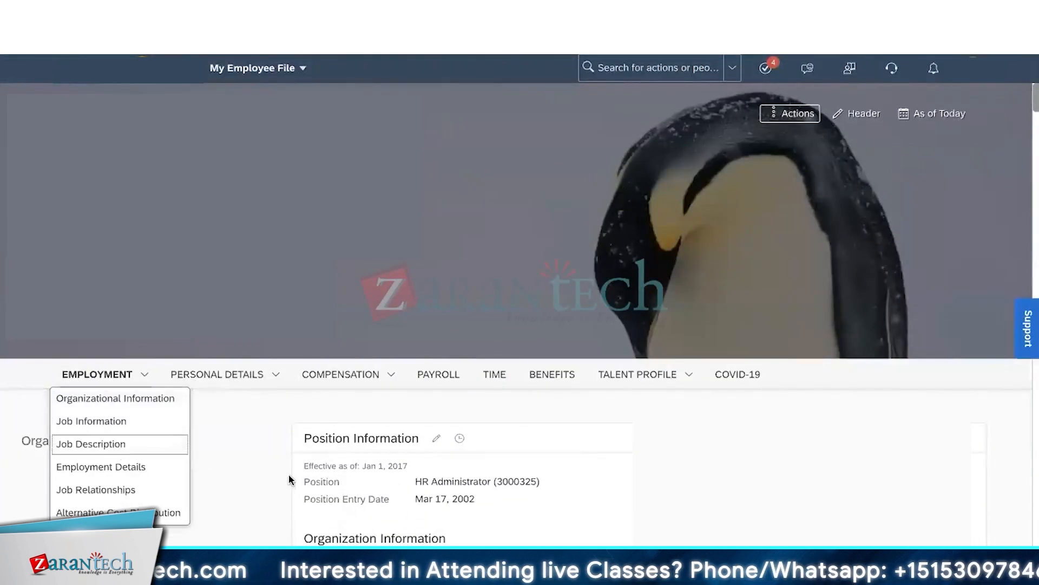
click(540, 410)
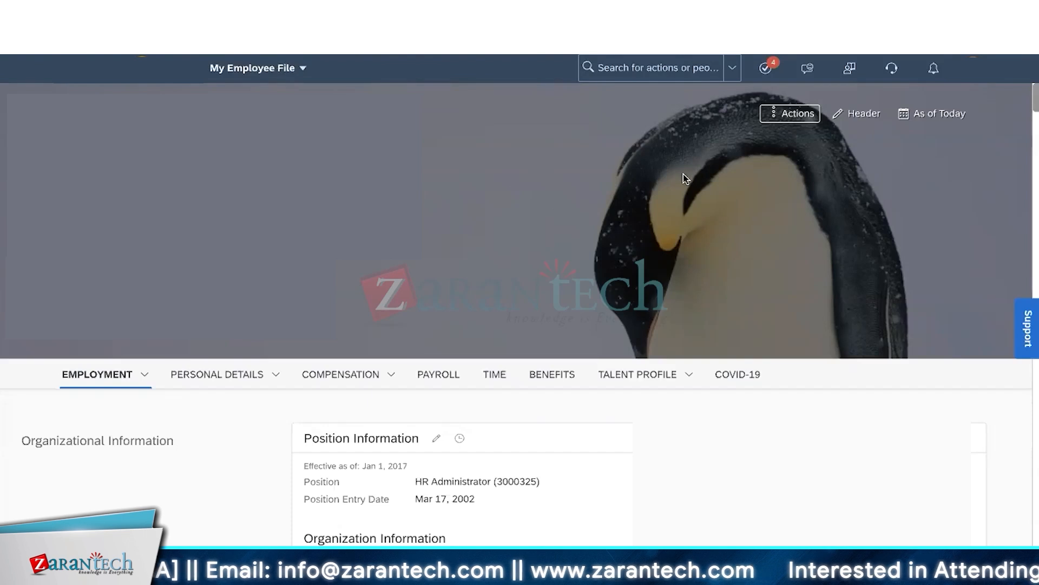
- Open the Employee File header's Actions menu twice to view Edit Background Image and About Me
click(866, 120)
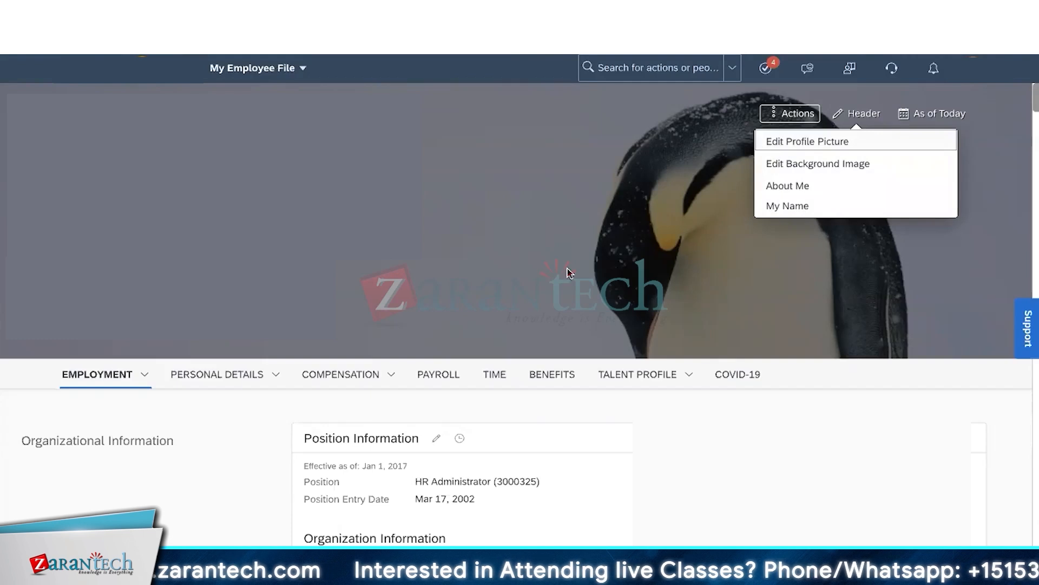
click(487, 285)
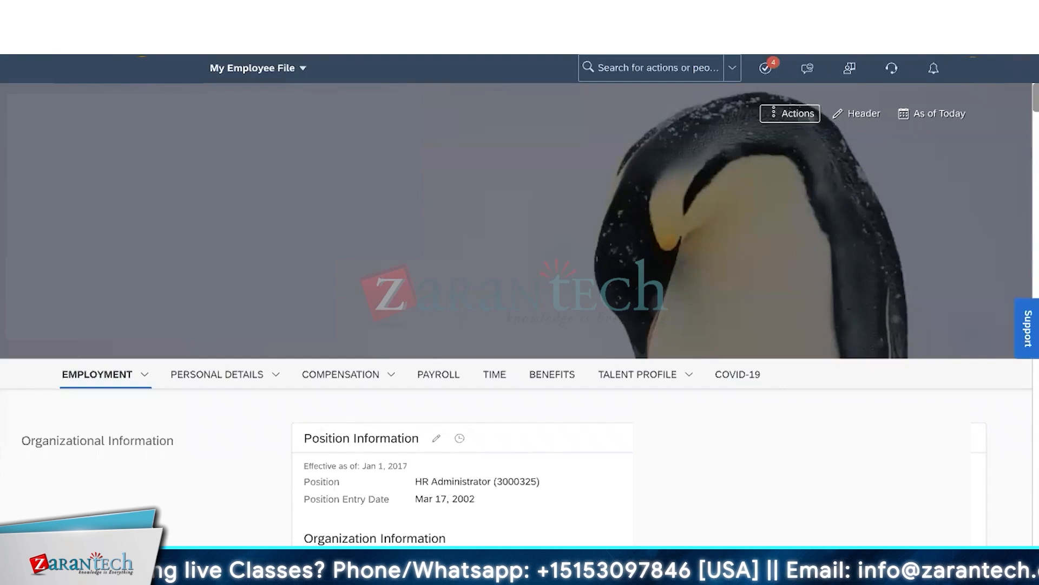
click(858, 113)
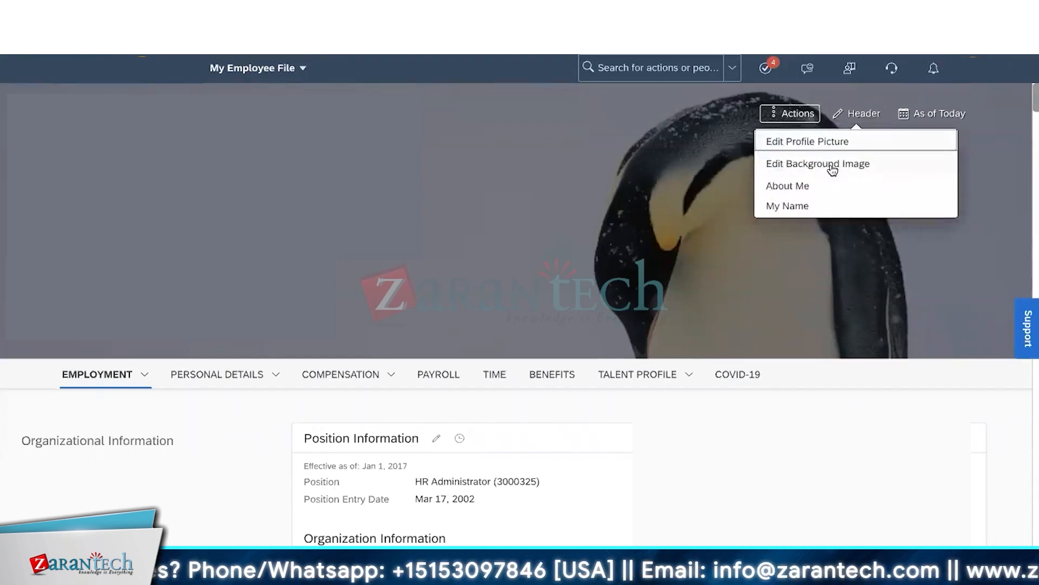
click(722, 190)
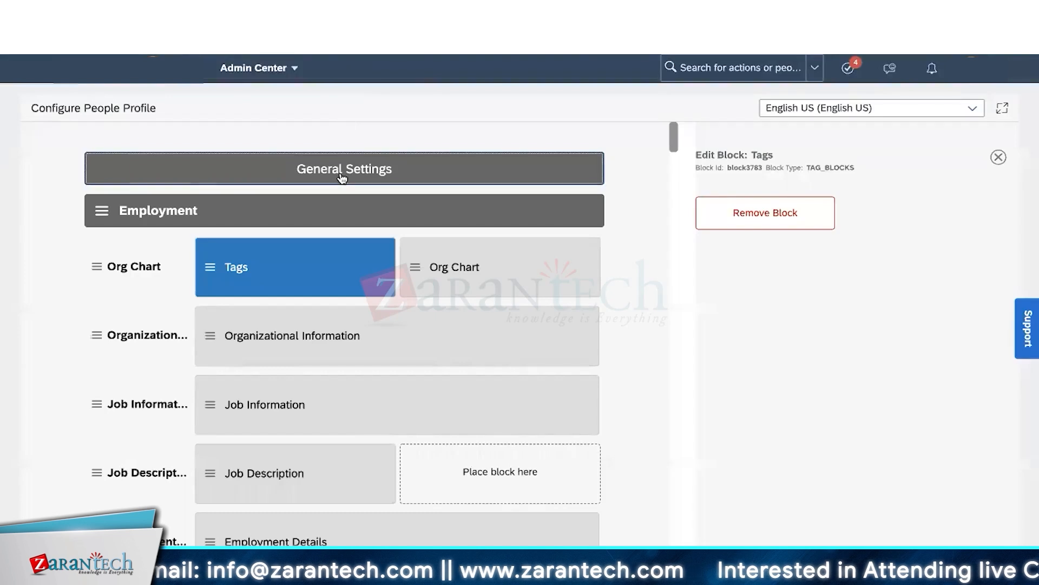
- Expand the General Settings panel on Configure People Profile, collapsing and reopening it once
click(341, 175)
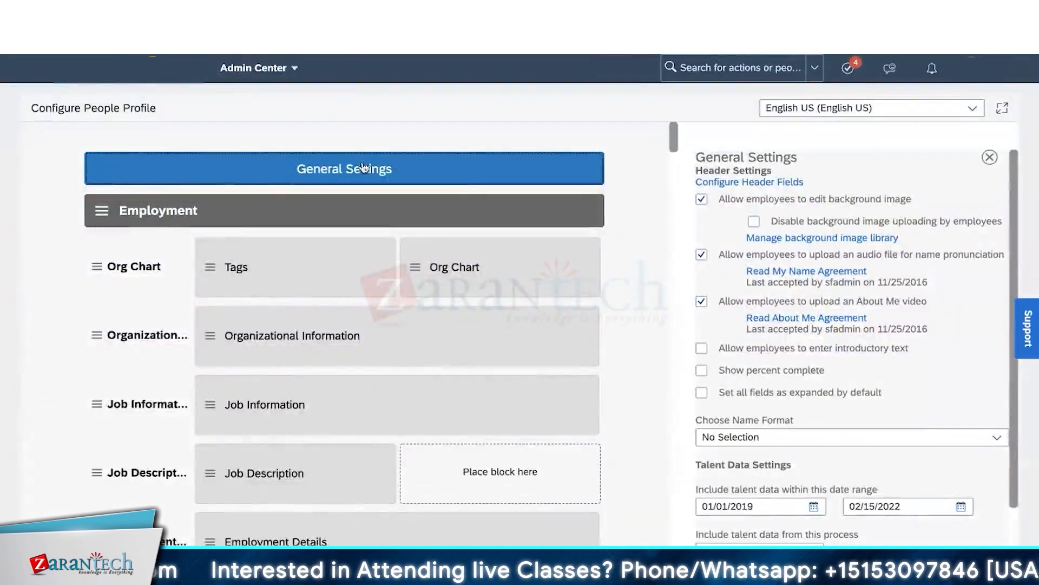
click(359, 166)
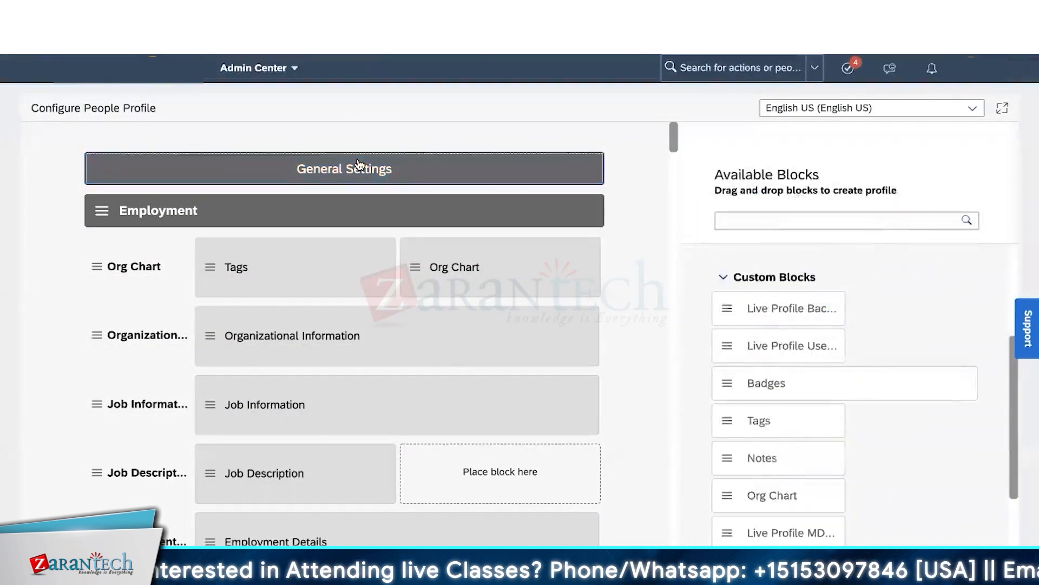
click(359, 166)
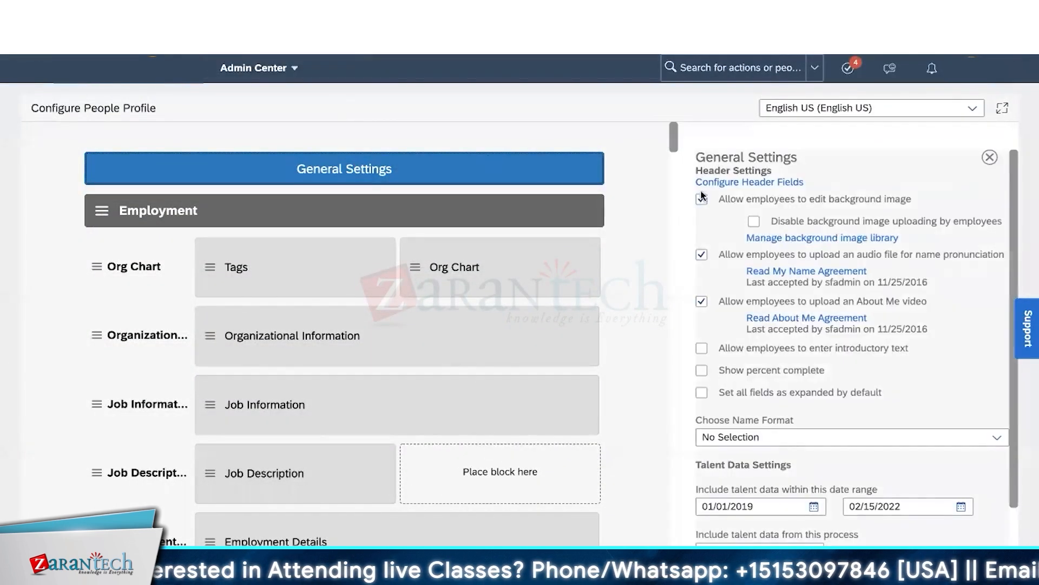
- Inspect the header fields, toggling photo and Username off and back on so nothing changes
click(762, 187)
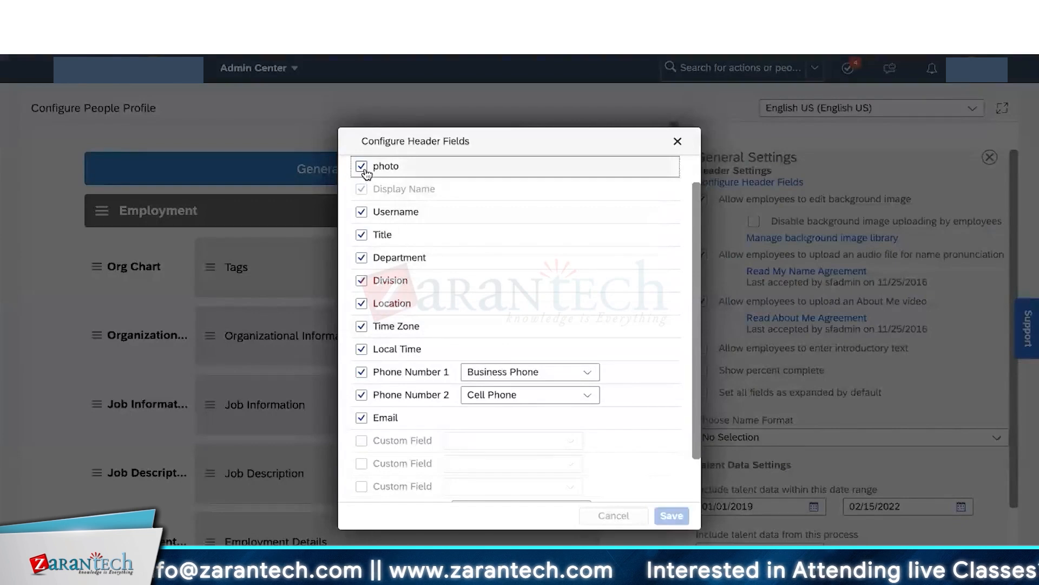
click(364, 170)
click(364, 170)
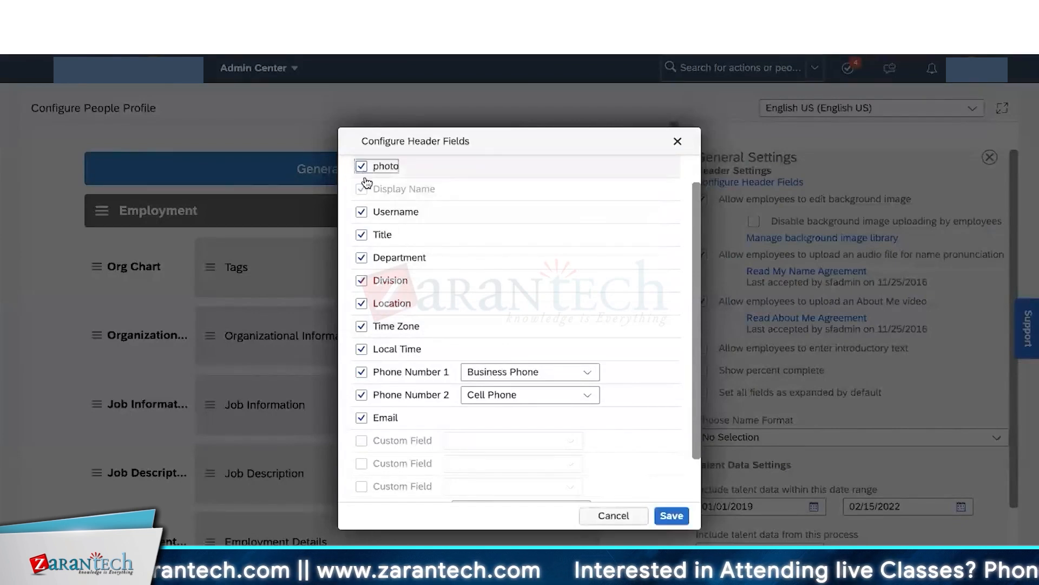
click(363, 212)
click(362, 212)
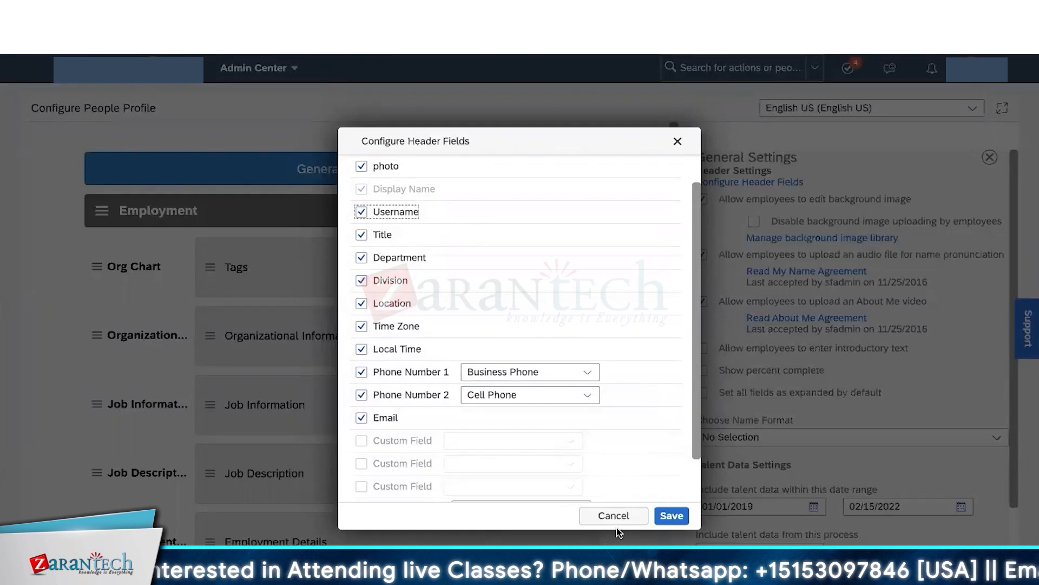
scroll(608, 395, down, 2)
scroll(610, 395, up, 3)
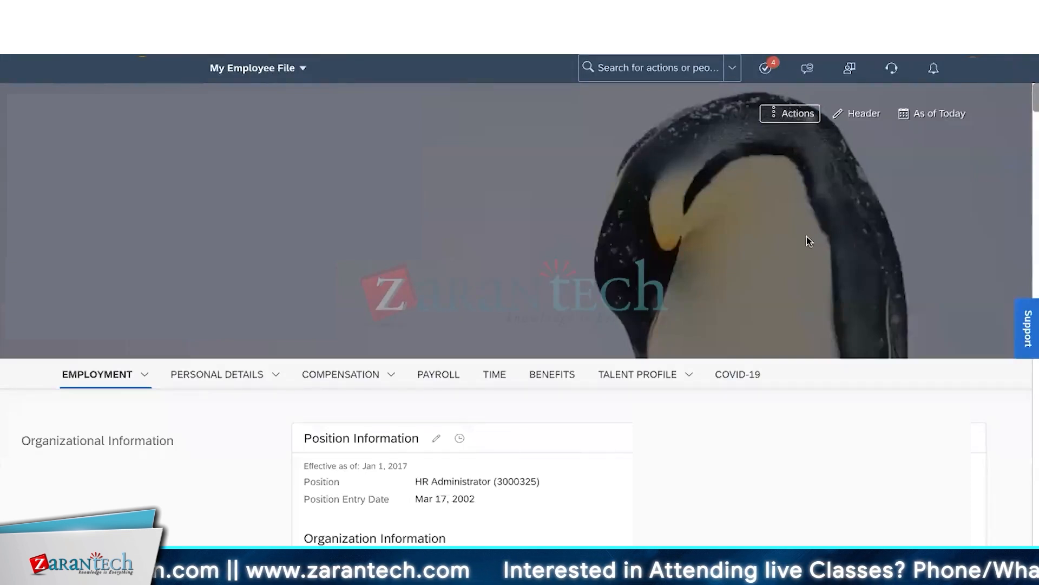
- Browse the background image library through Edit Background Image in the header menu
click(862, 114)
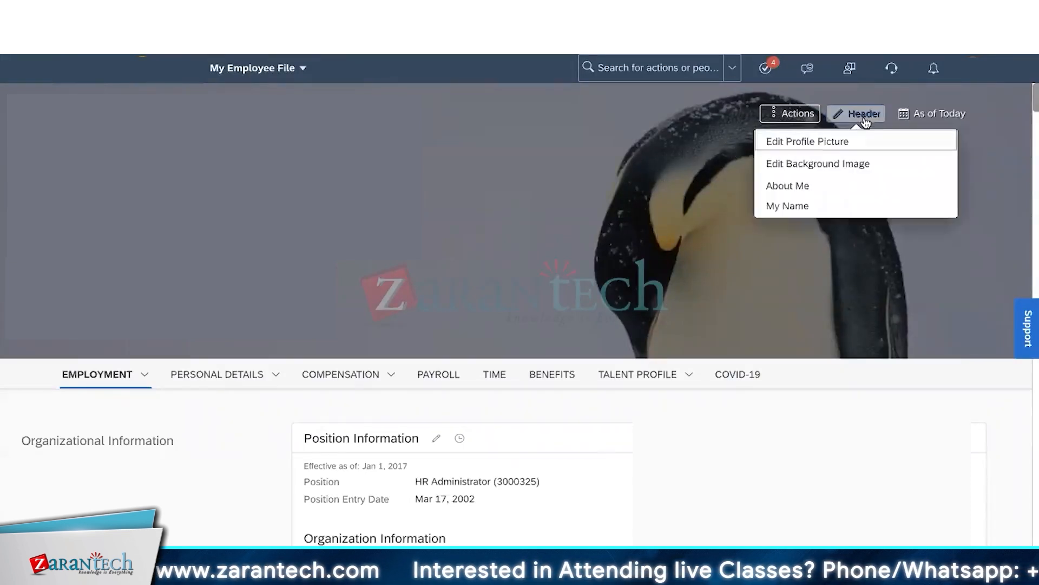
click(844, 168)
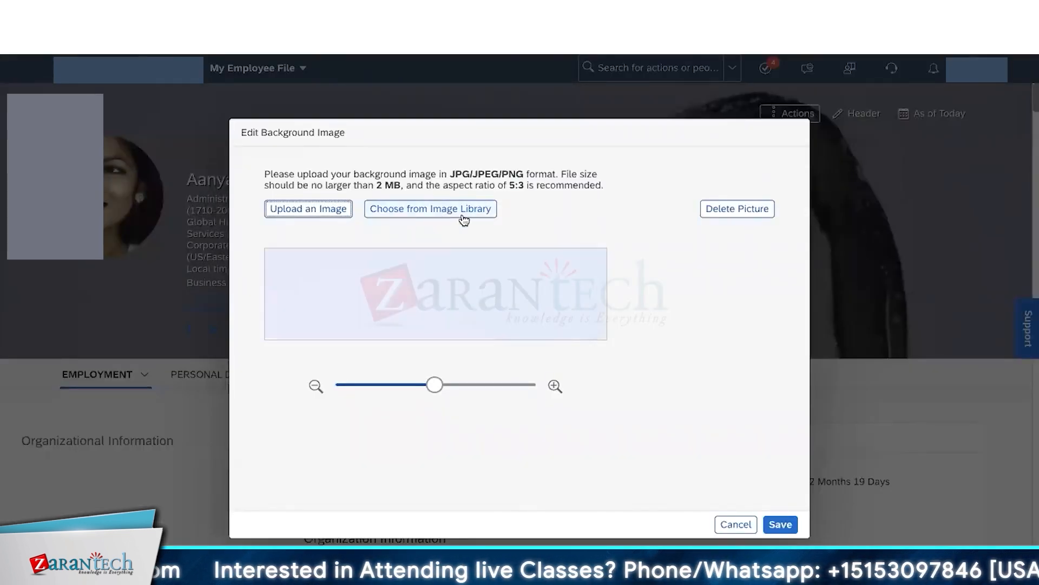
click(433, 216)
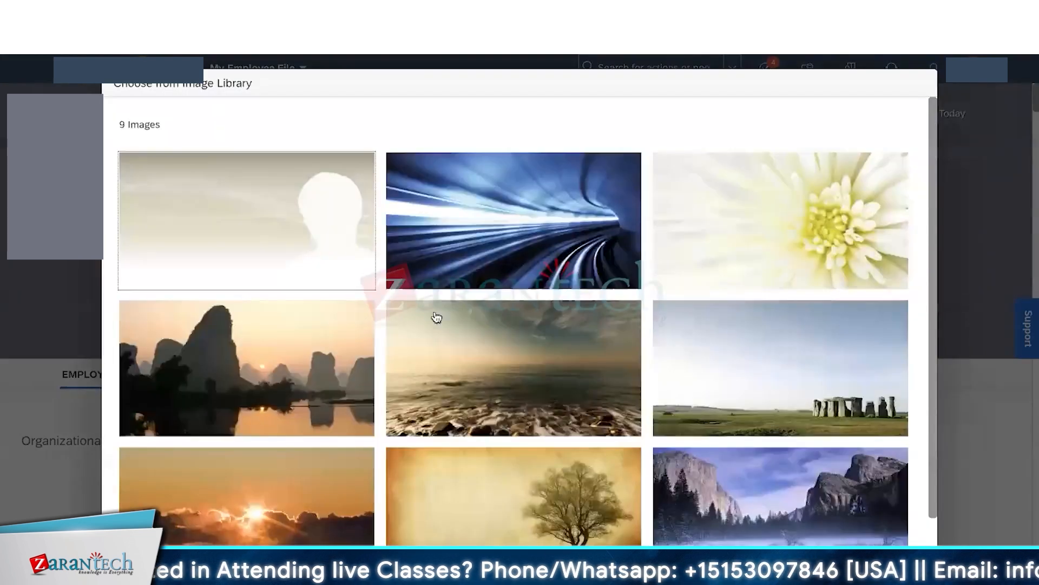
scroll(441, 337, down, 1)
scroll(444, 344, up, 1)
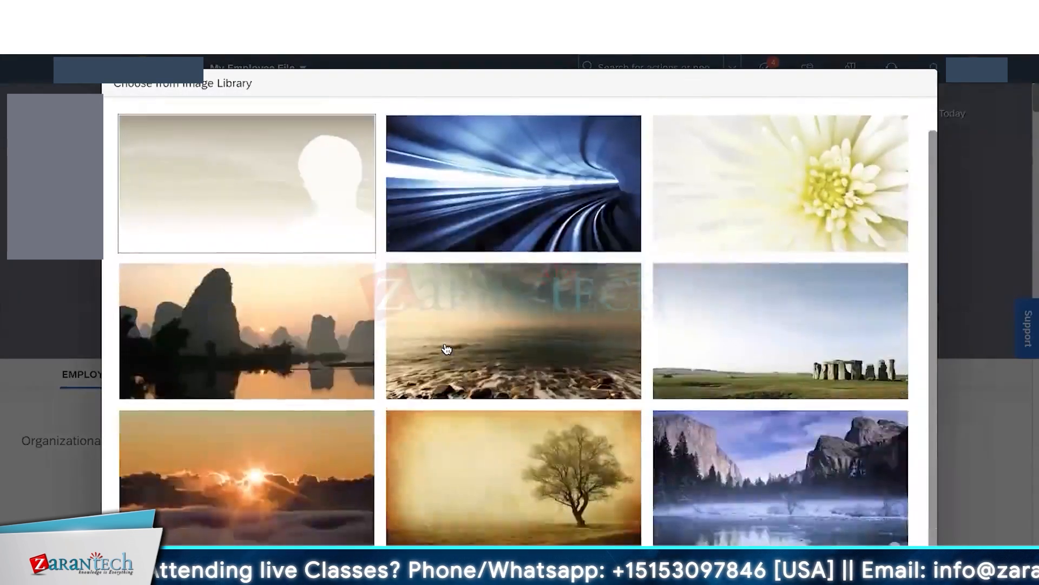
scroll(446, 348, down, 1)
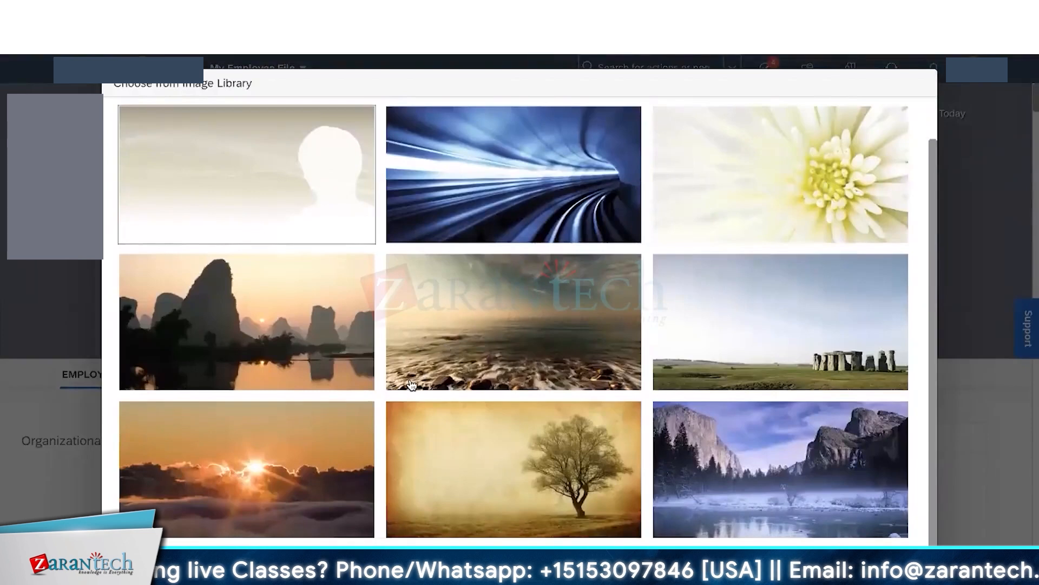
scroll(460, 346, up, 1)
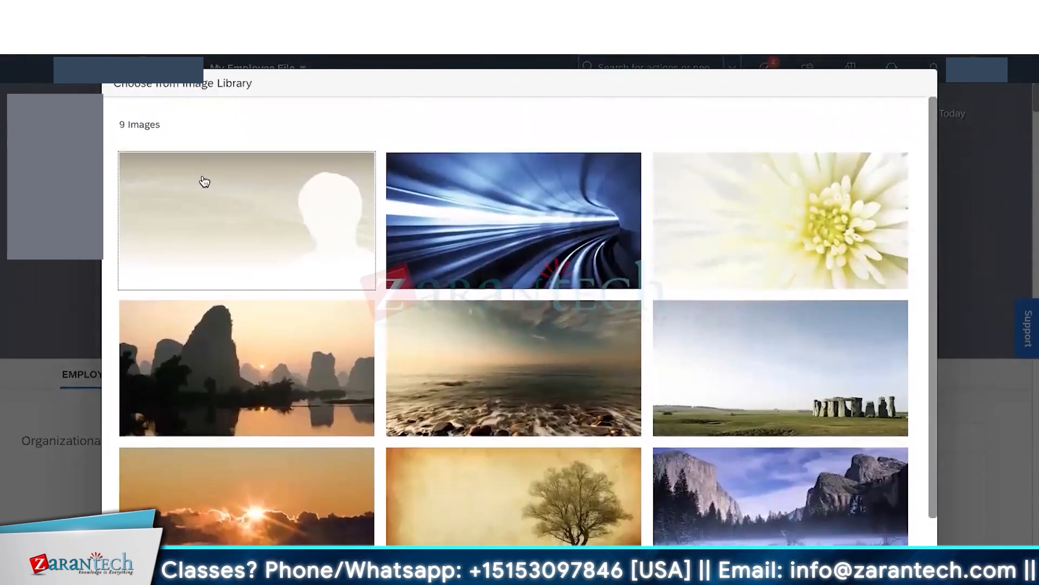
- Pick the sunset-over-clouds image and apply it as the header background
triple_click(126, 125)
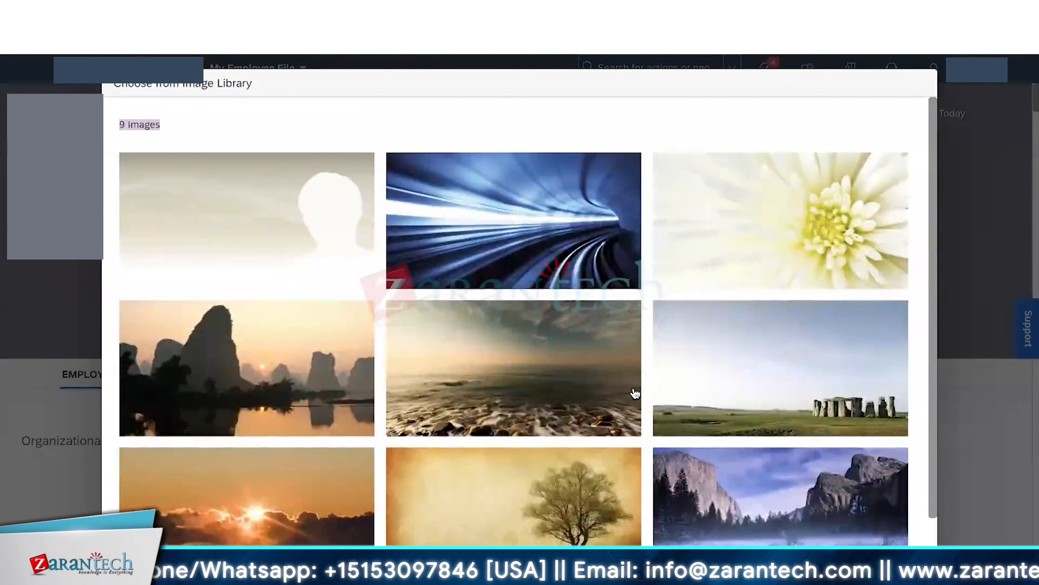
click(196, 137)
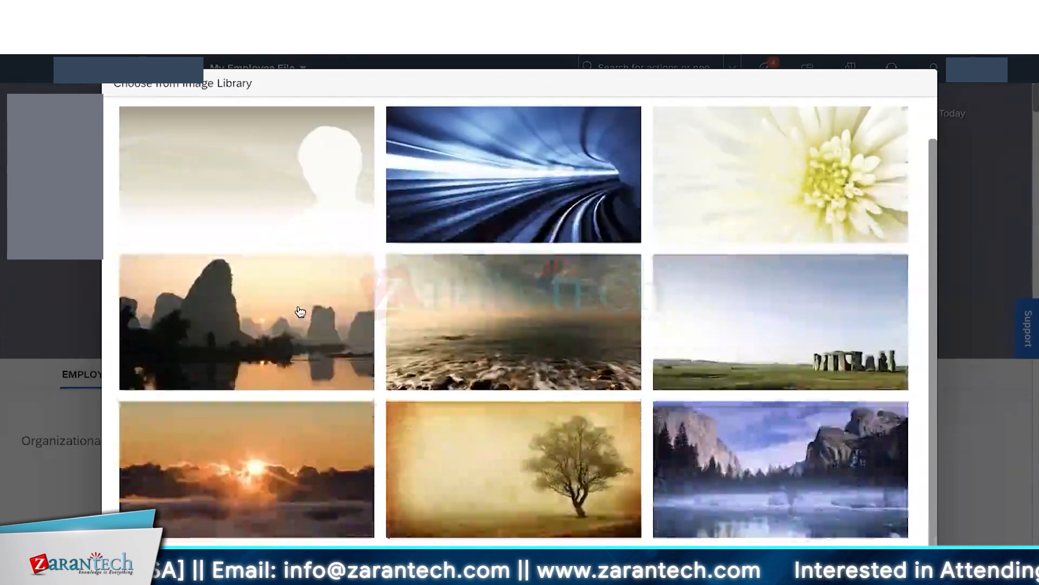
scroll(448, 353, down, 1)
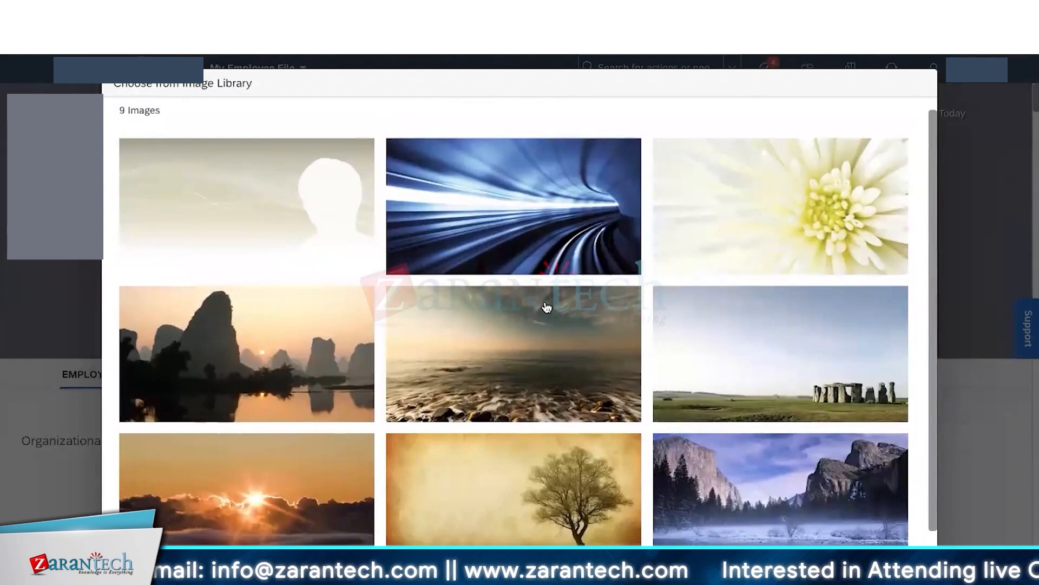
click(265, 481)
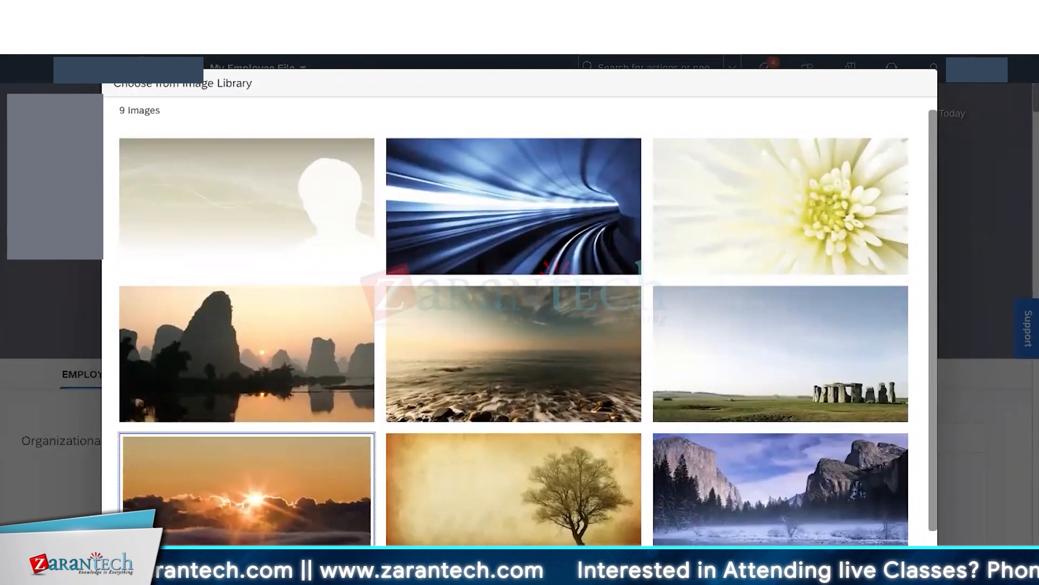
click(876, 561)
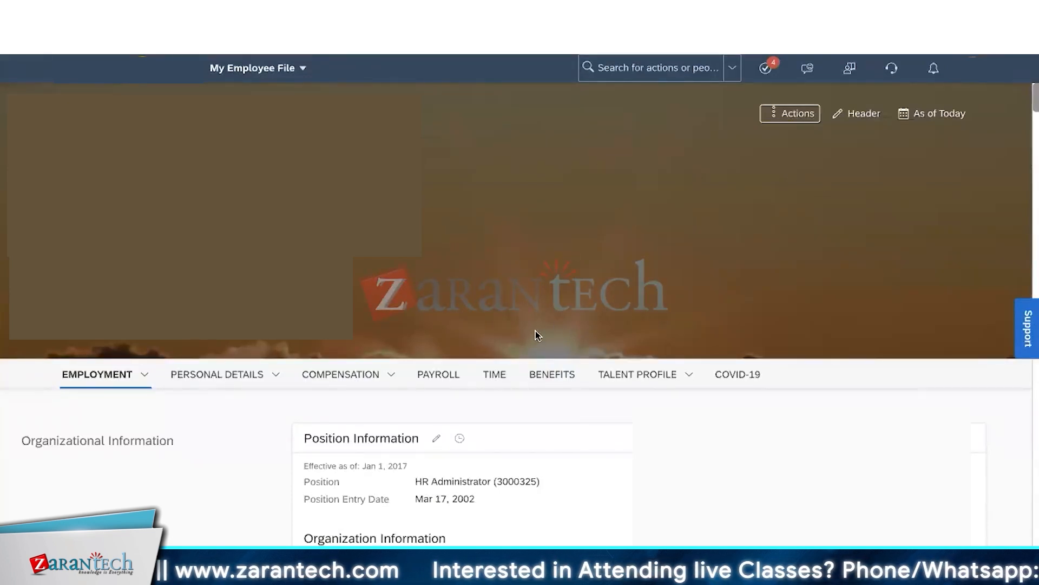
- Start uploading a custom header background image, then cancel the file picker without a file
click(851, 115)
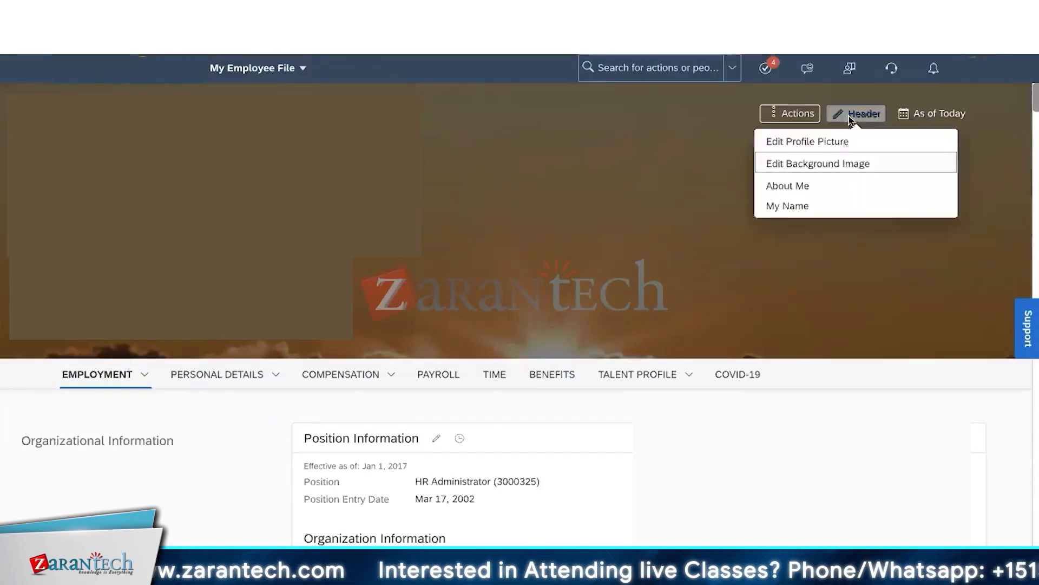
click(844, 169)
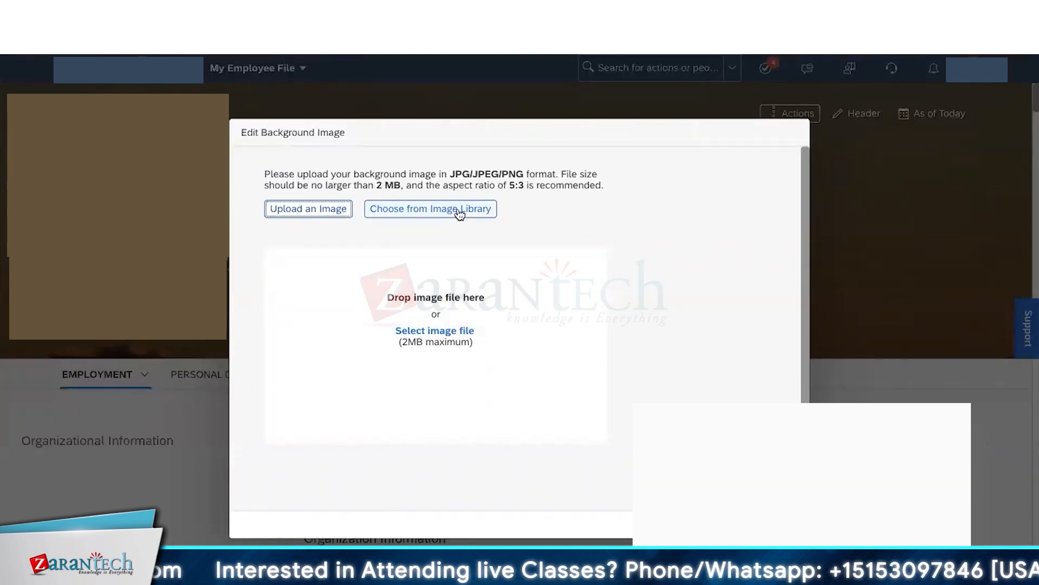
click(305, 212)
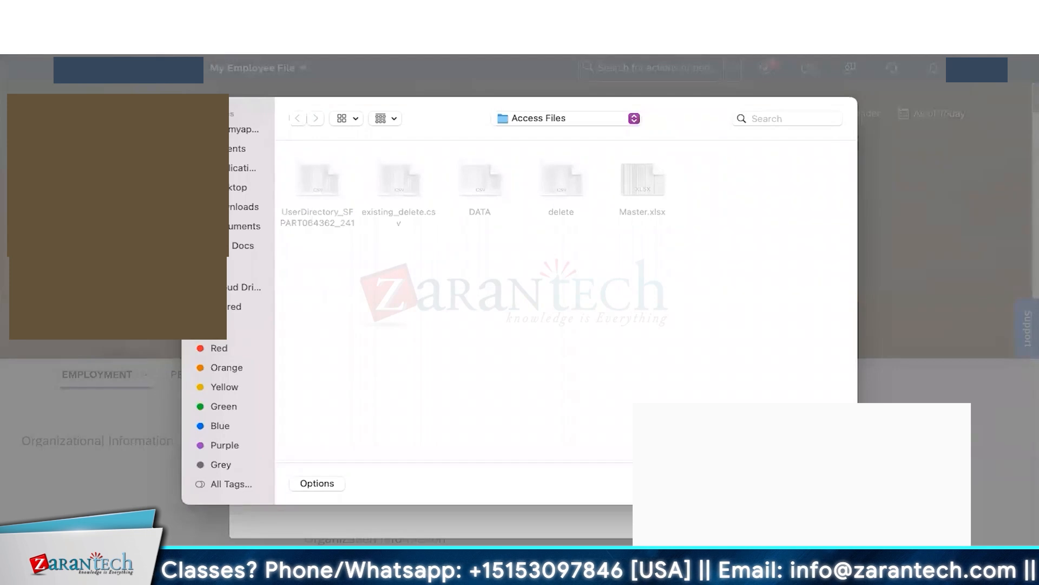
key(Escape)
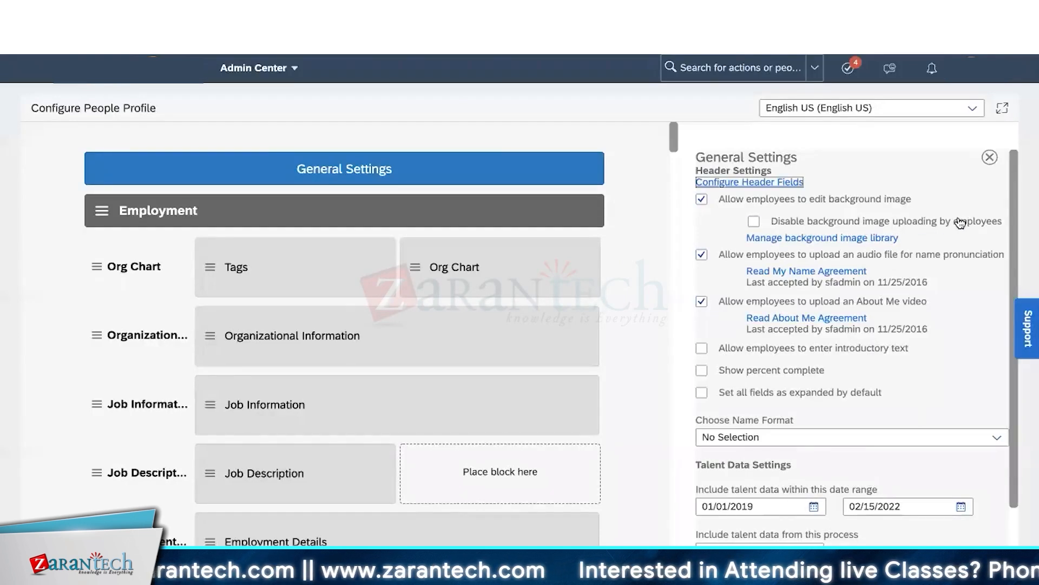
- Tick 'Disable background image uploading' and review the photos in the background image library
click(755, 222)
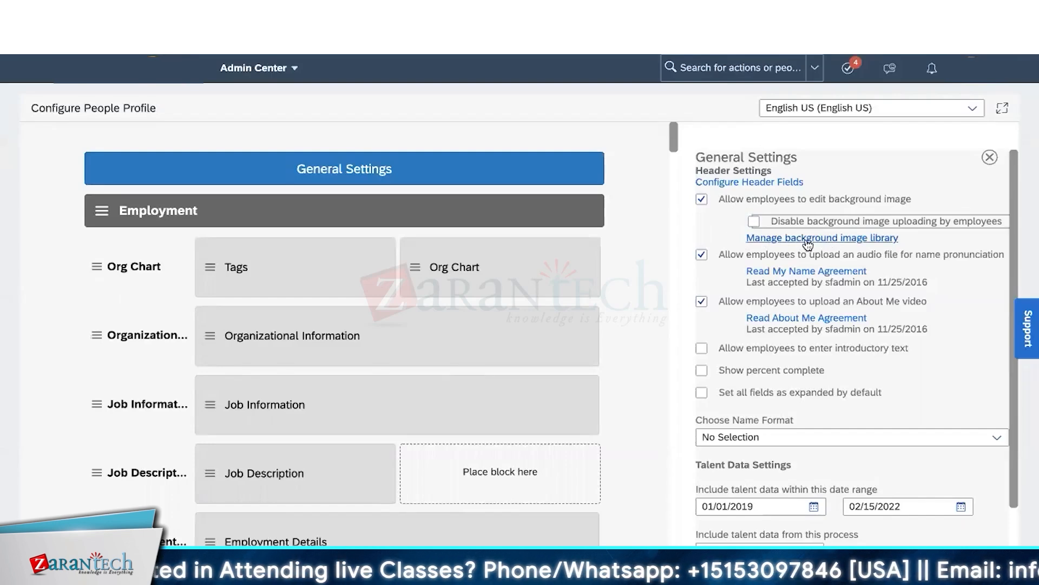
click(808, 244)
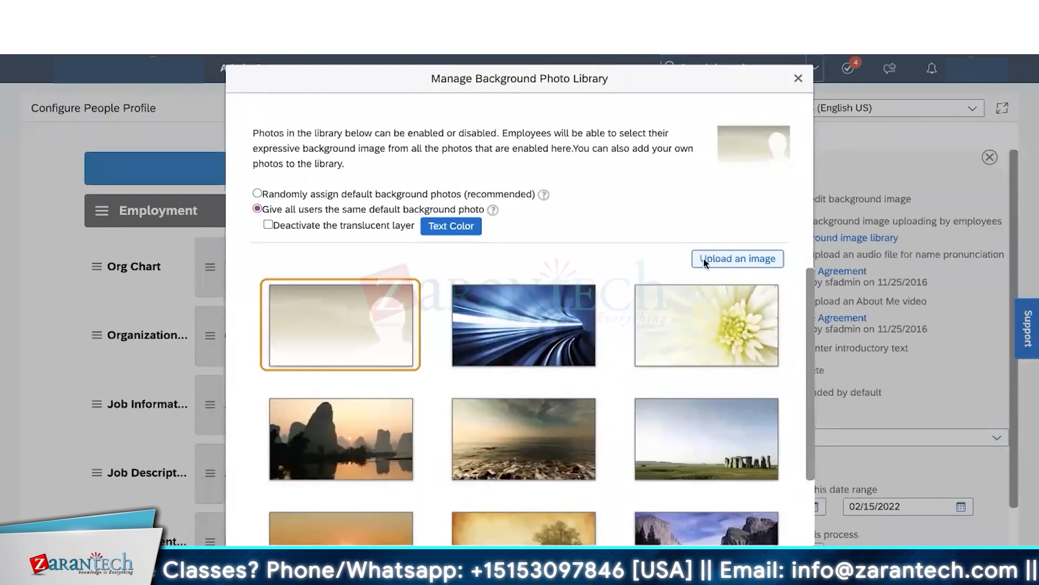
scroll(525, 331, down, 2)
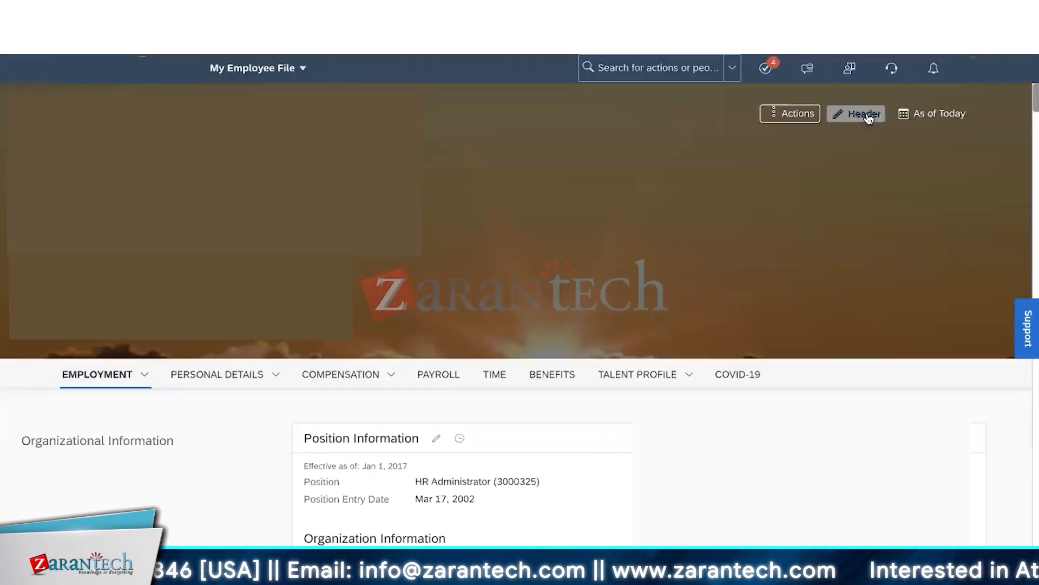
- Open the name pronunciation audio upload twice, cancelling without a file, then reopen the header menu
click(866, 116)
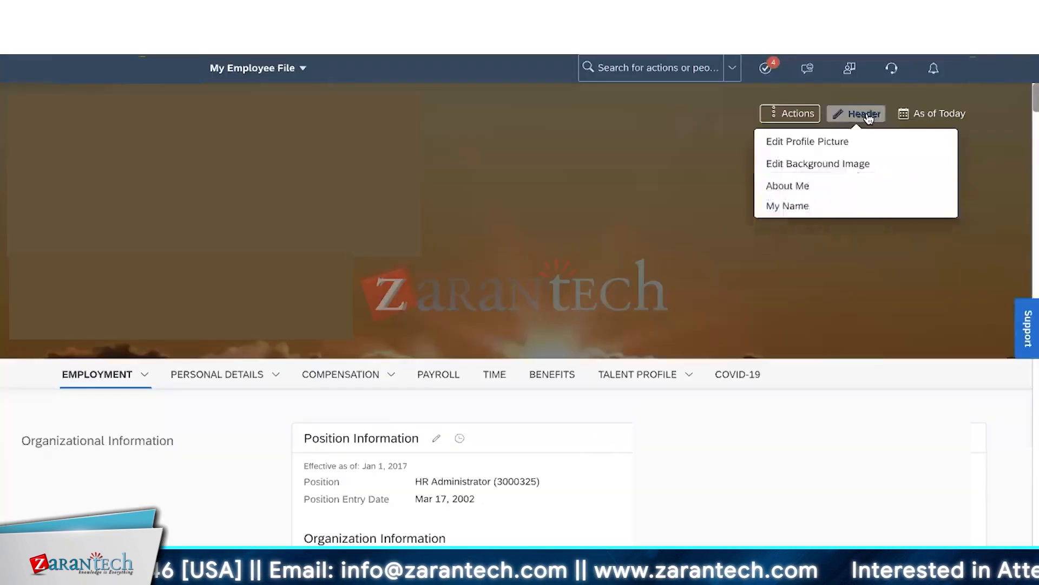
click(814, 213)
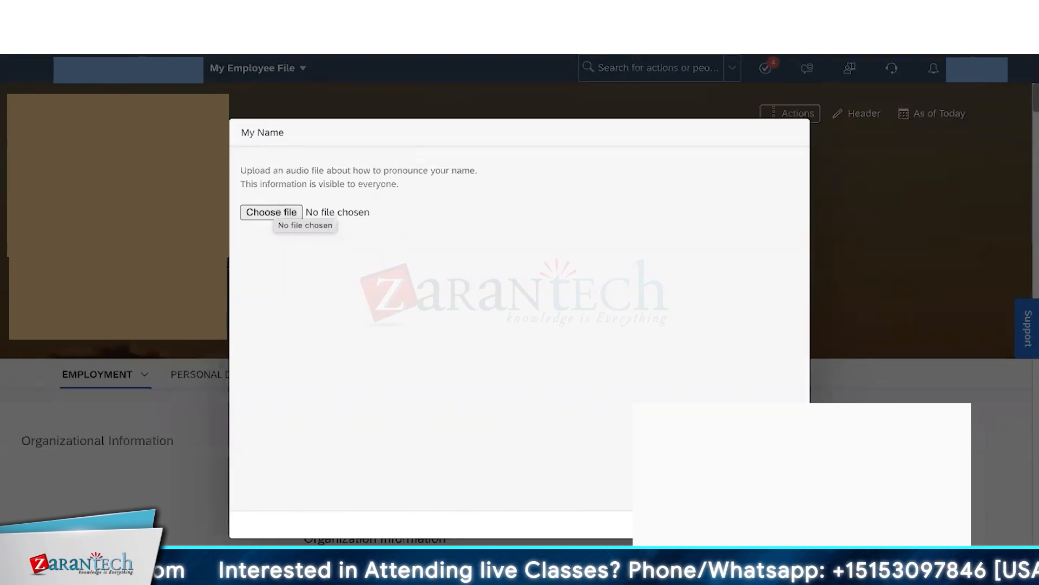
click(788, 524)
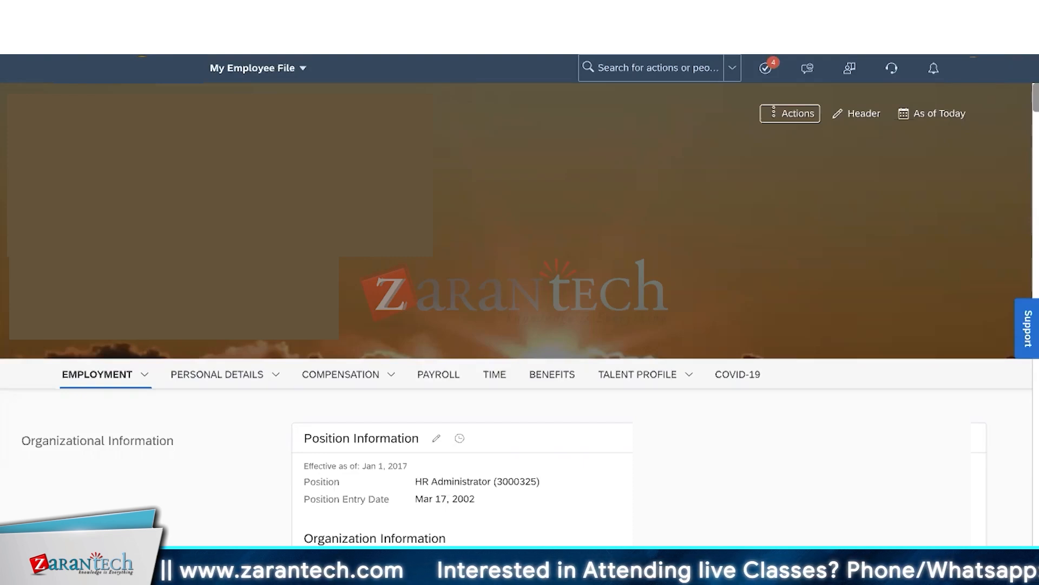
click(859, 113)
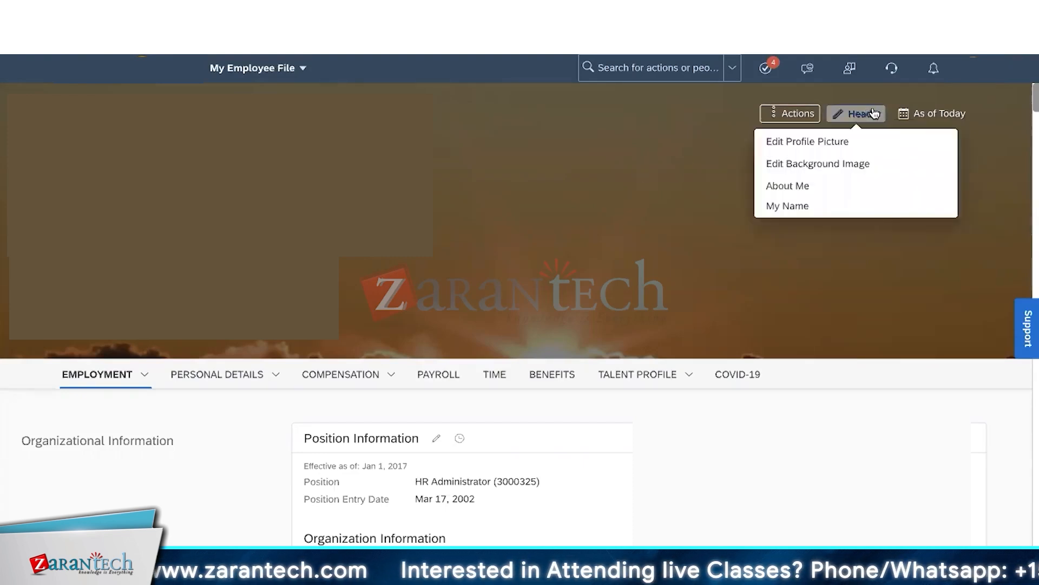
click(828, 208)
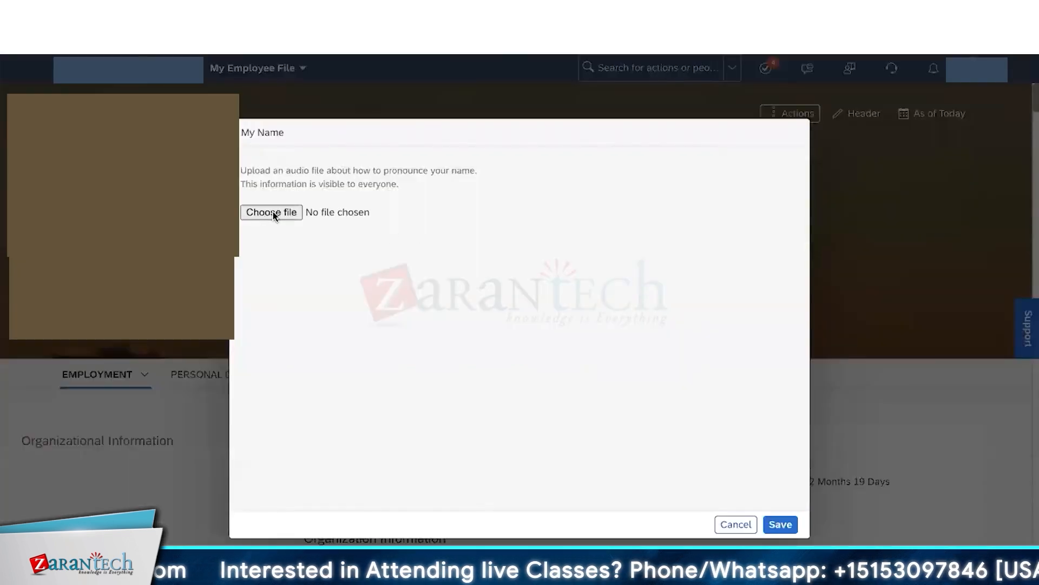
click(734, 524)
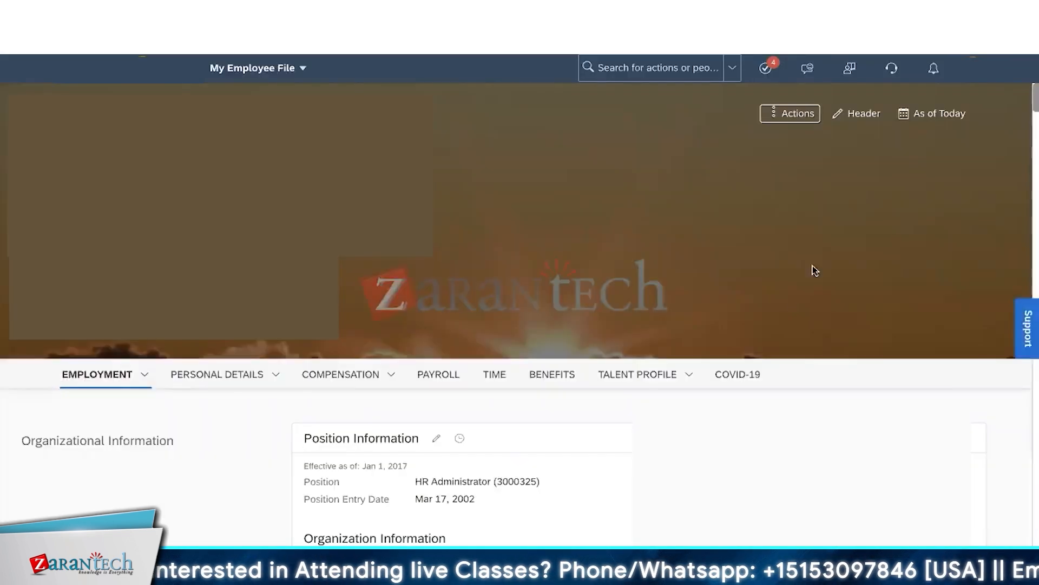
click(860, 115)
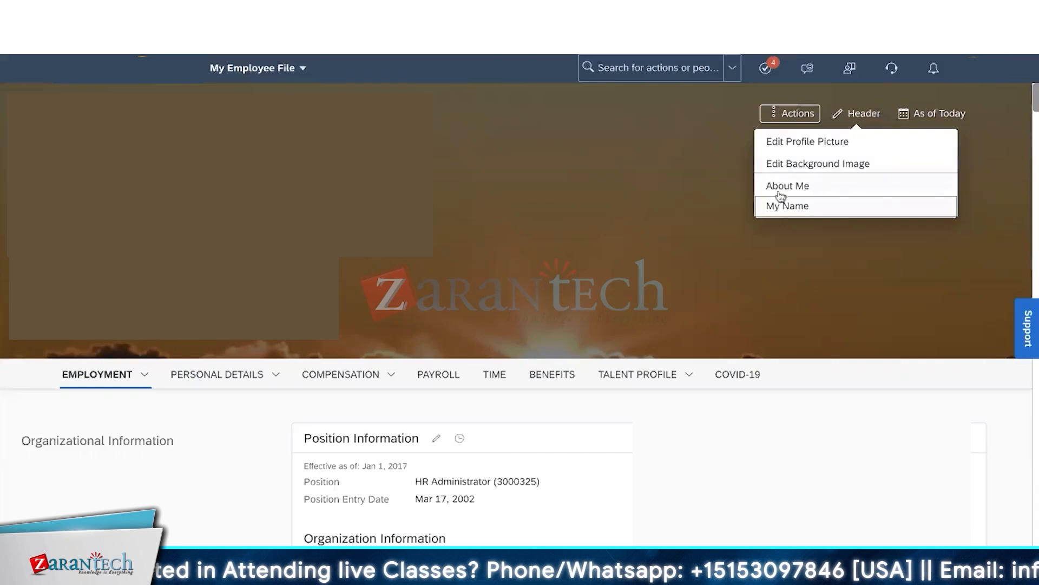
- Save an About Me introduction about entertaining guests and gourmet cooking
click(835, 191)
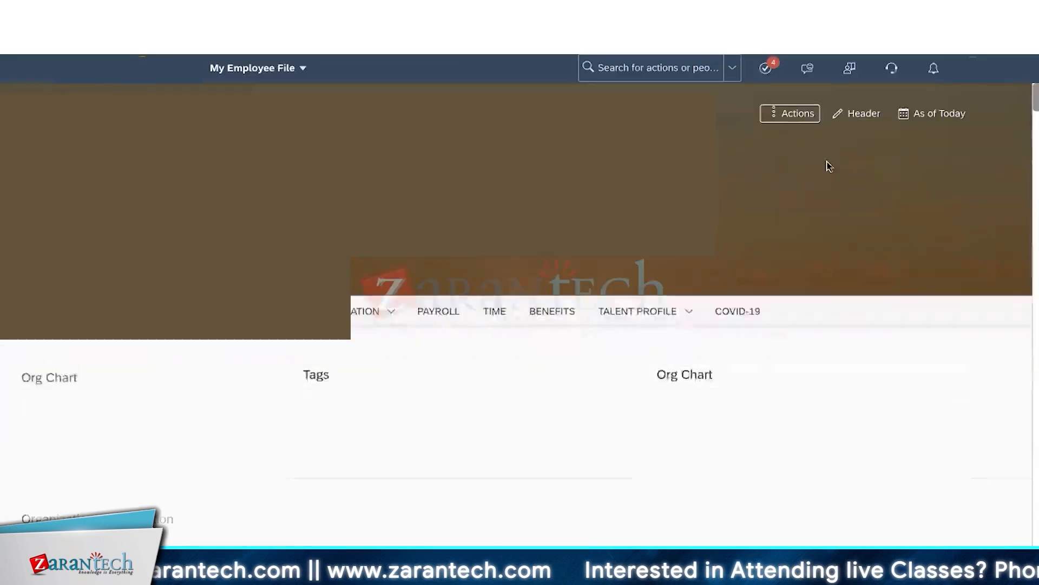
click(861, 114)
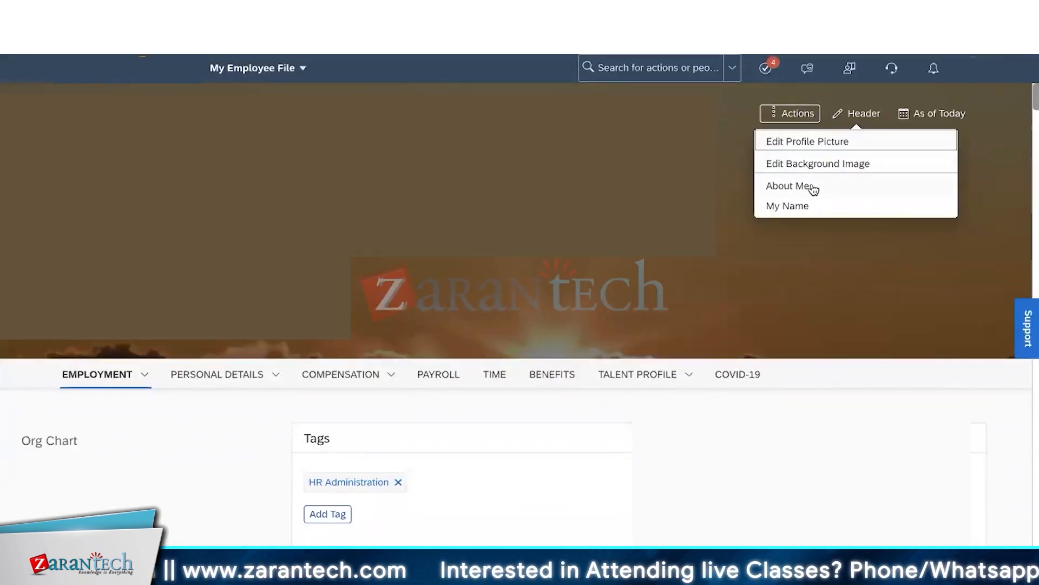
click(814, 188)
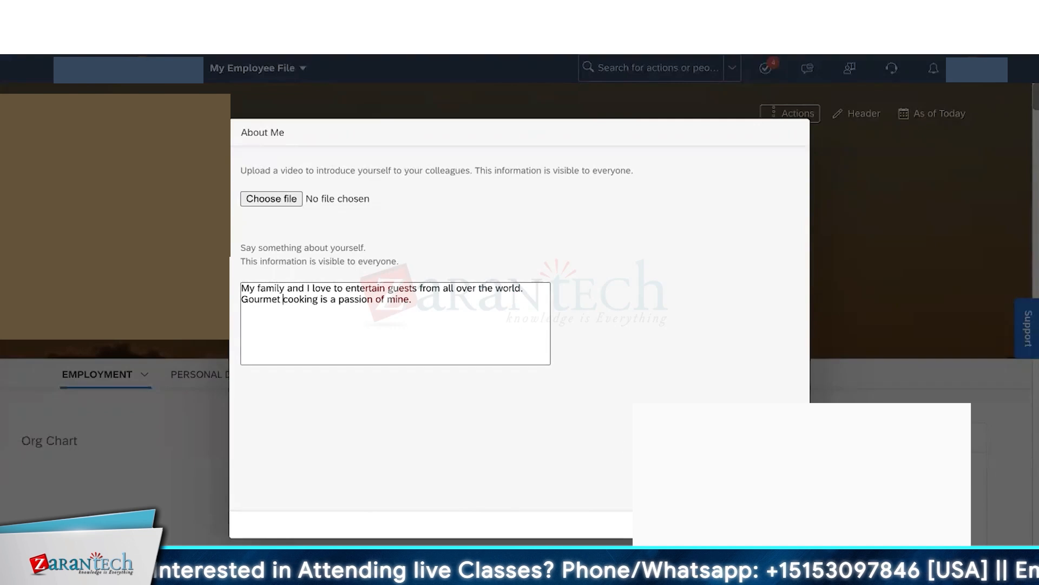
click(786, 524)
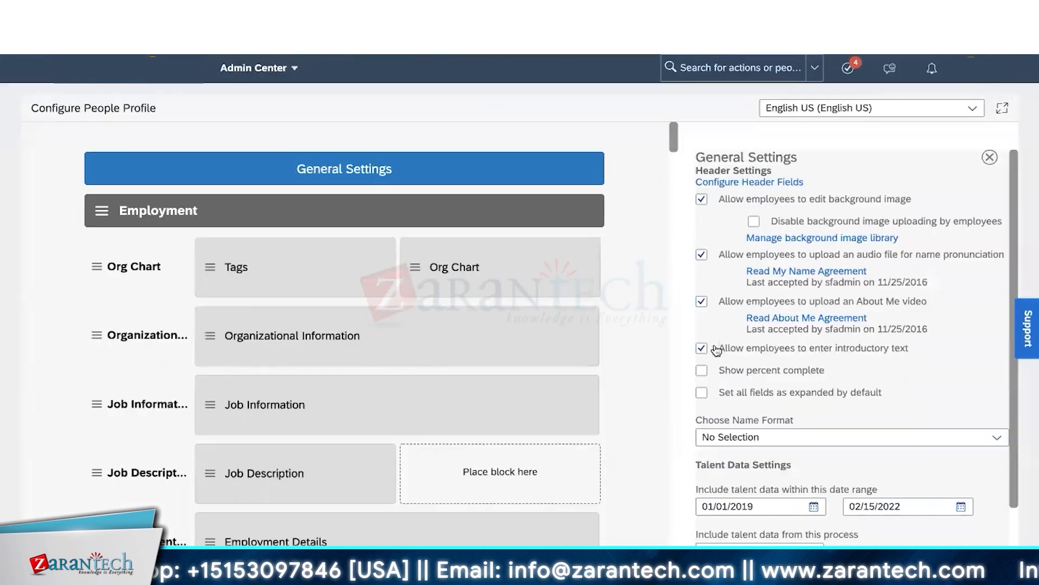
- Tick 'Show percent complete' in the People Profile General Settings
click(727, 373)
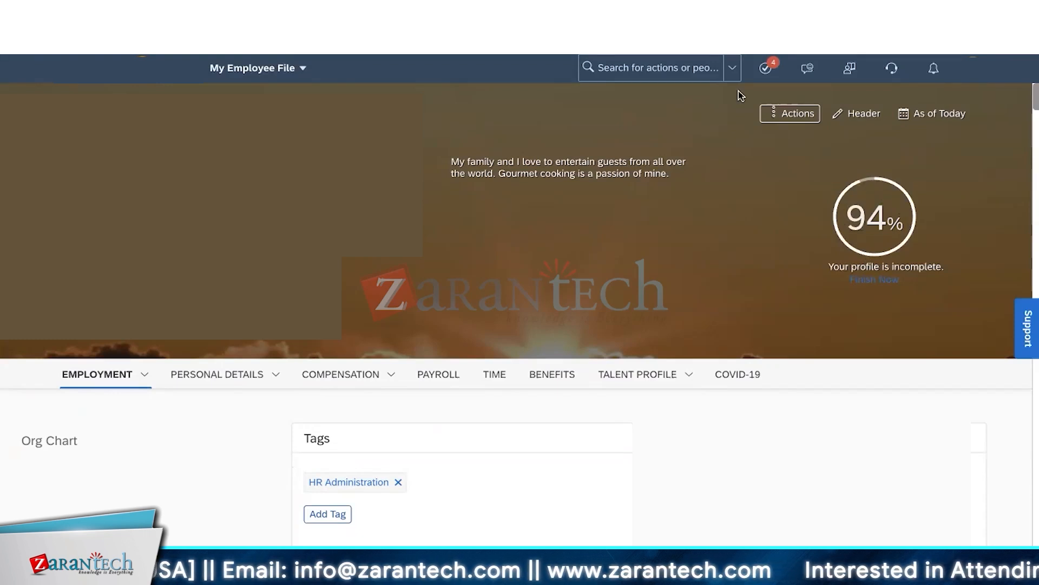
- Search for the employee by name in the top search bar and open their file
click(972, 68)
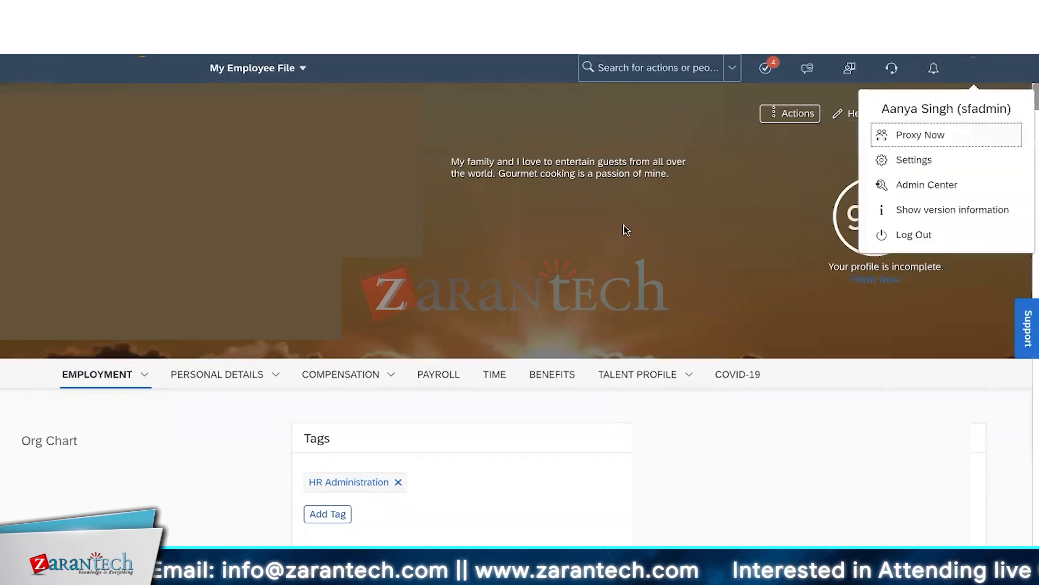
click(626, 230)
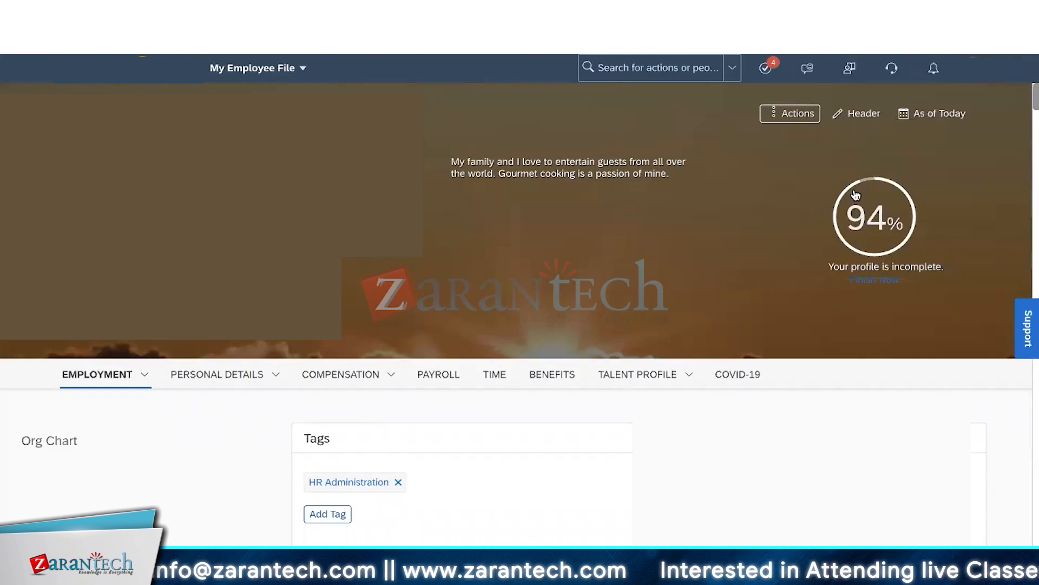
click(645, 70)
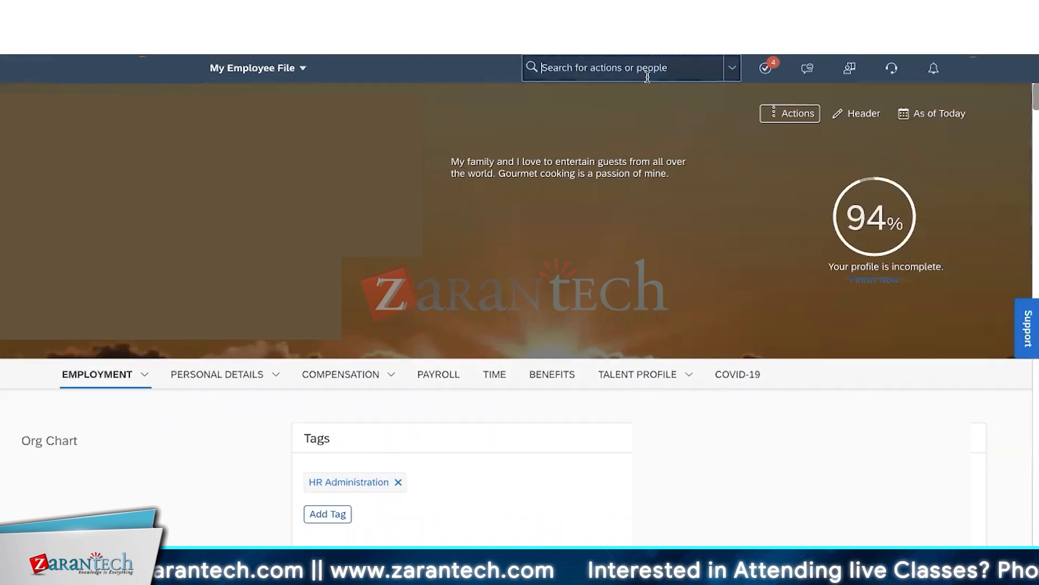
text(alex)
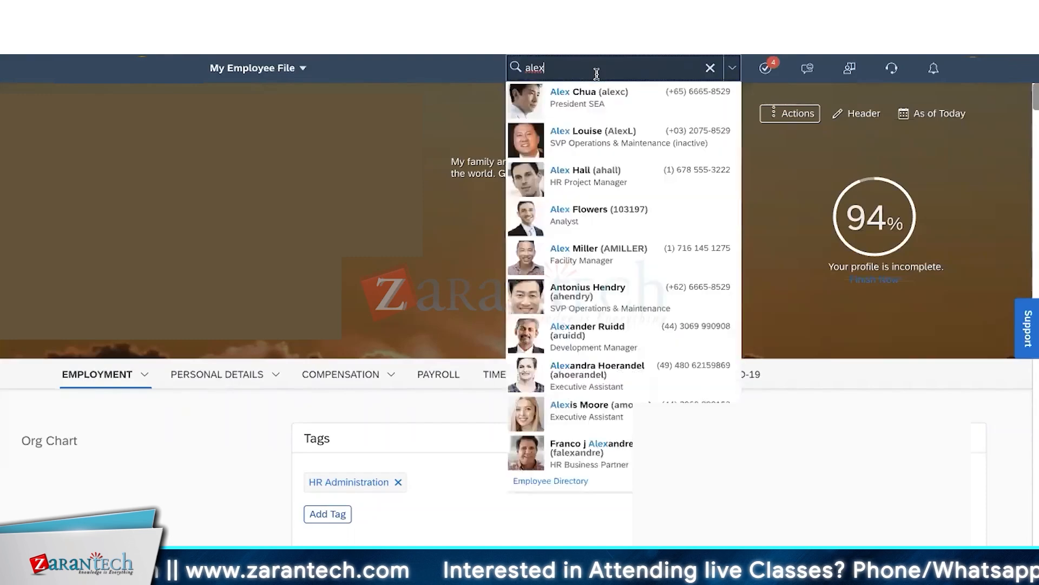
click(591, 103)
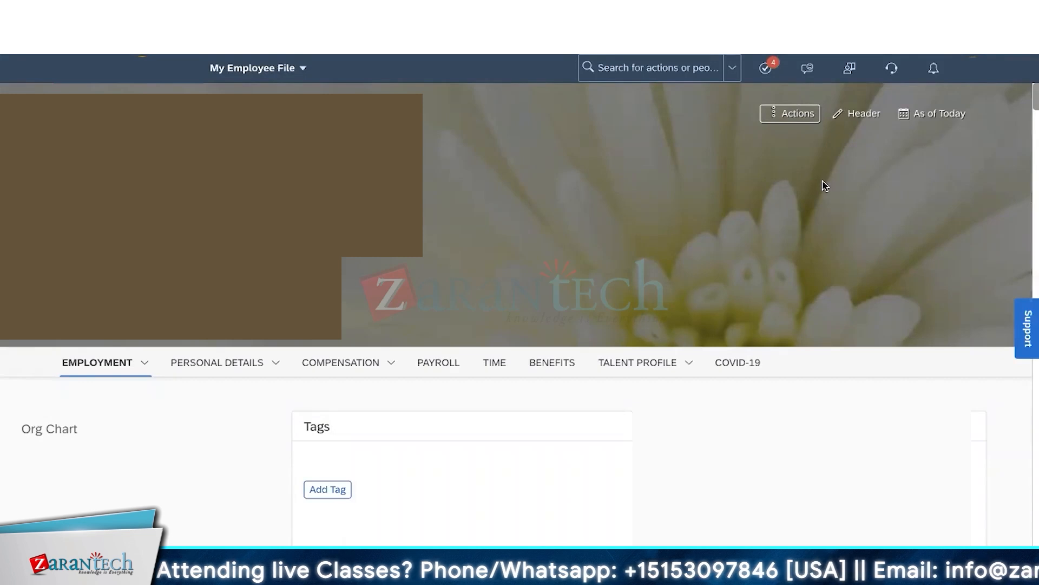
- Go to Configure People Profile from the module menu and expand the Choose Name Format options
click(263, 69)
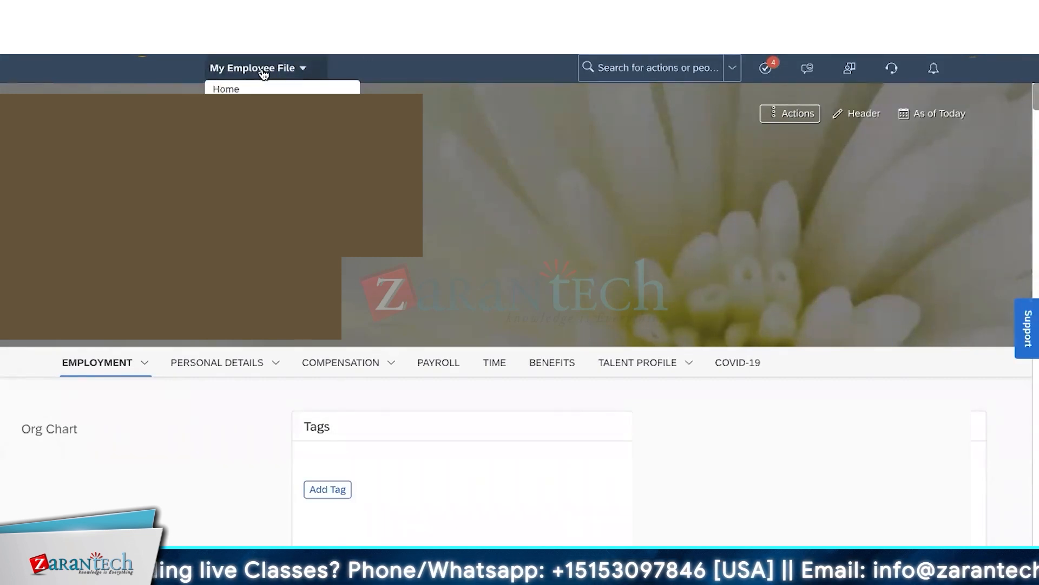
click(272, 400)
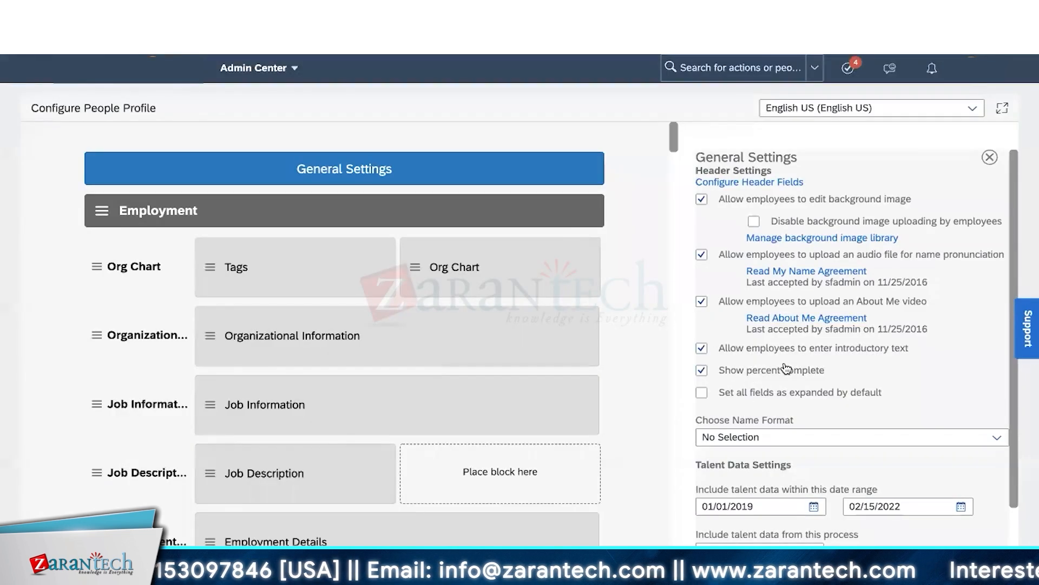
click(995, 441)
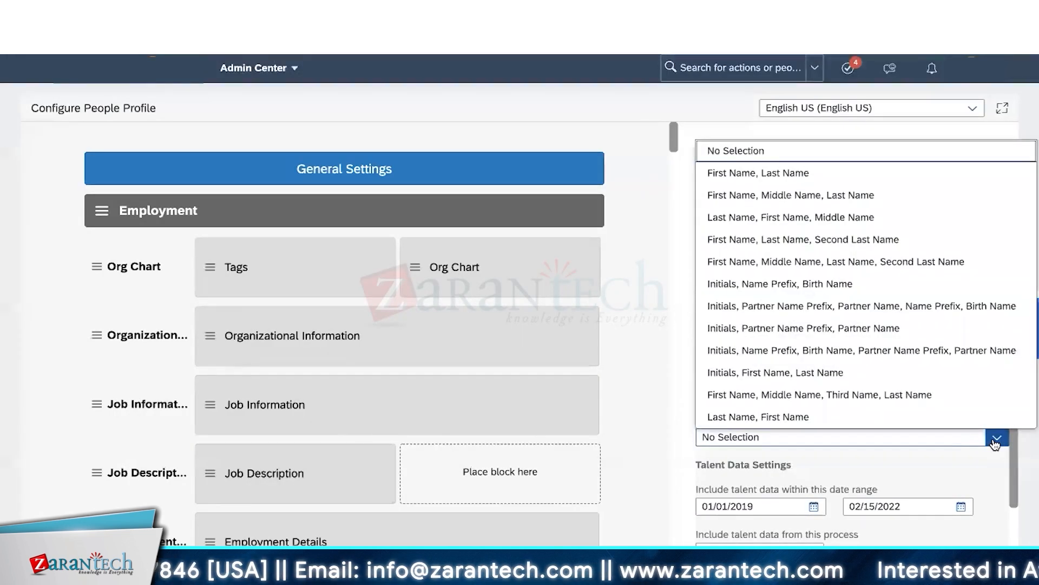
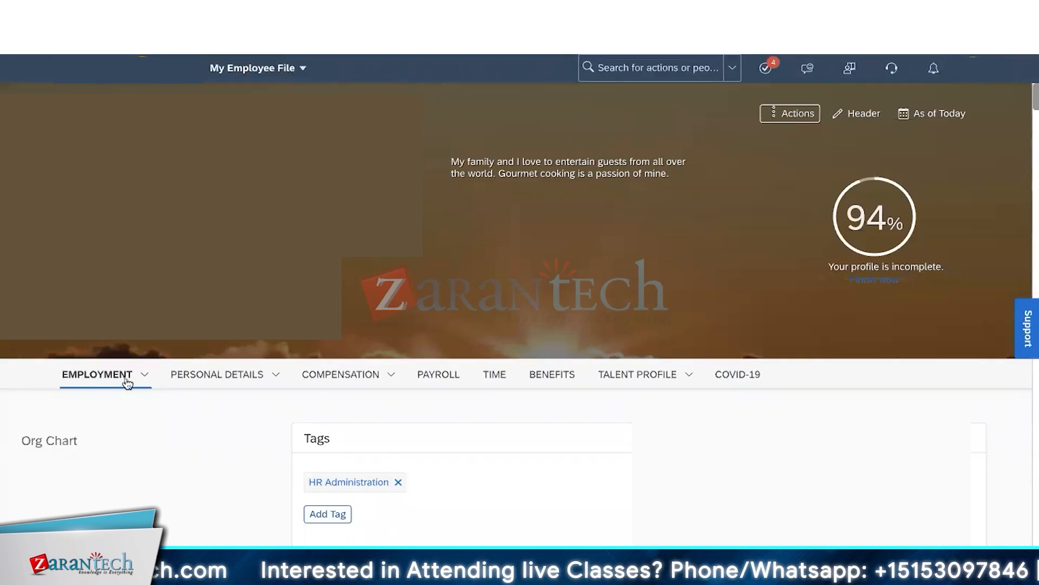
- Open the Personal Details section list and close it again without changing anything
click(276, 386)
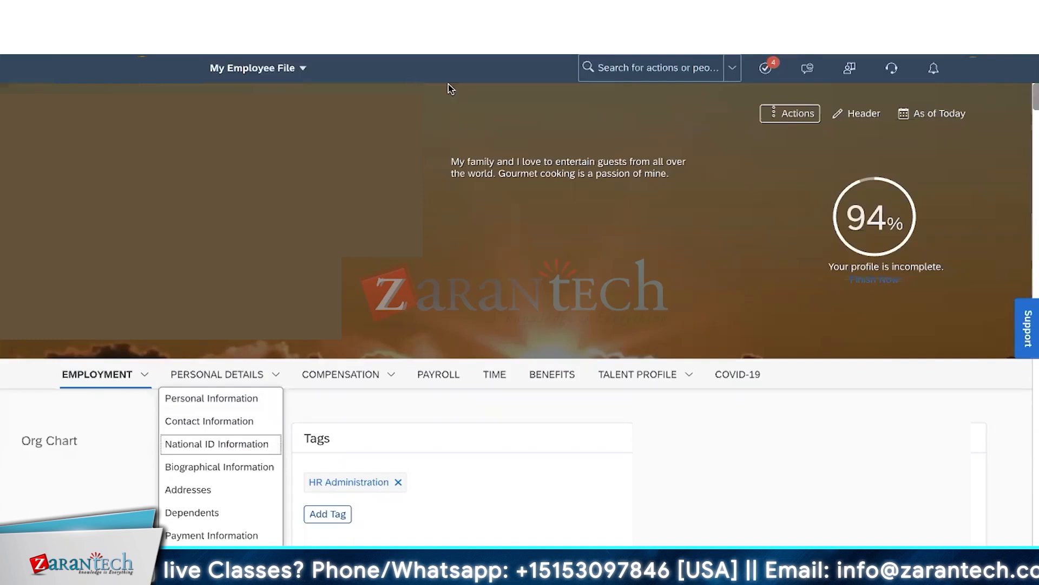
click(659, 260)
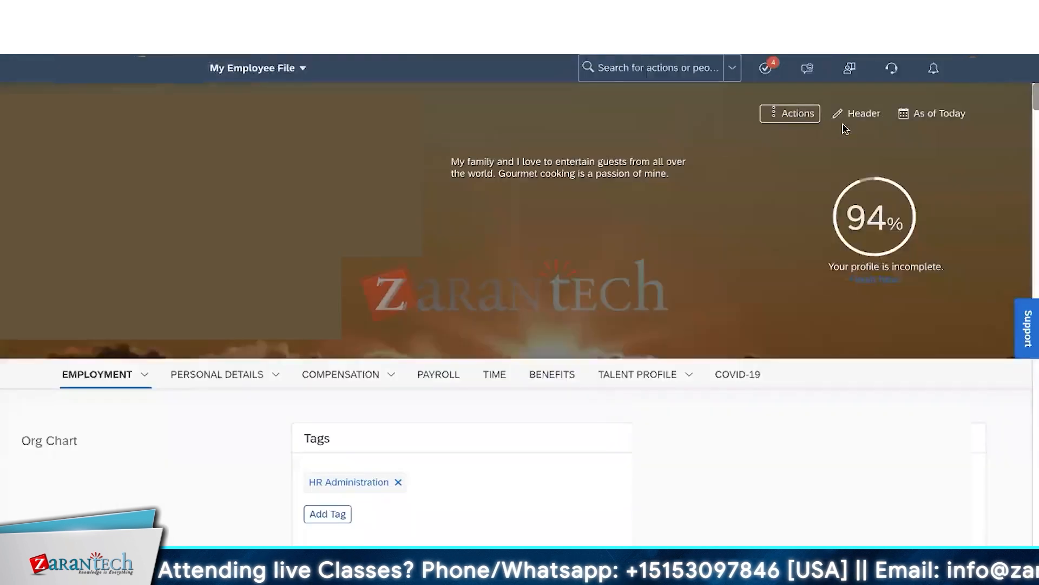
- View the People Profile General Settings panel, then duplicate the Configure People Profile browser tab
click(857, 114)
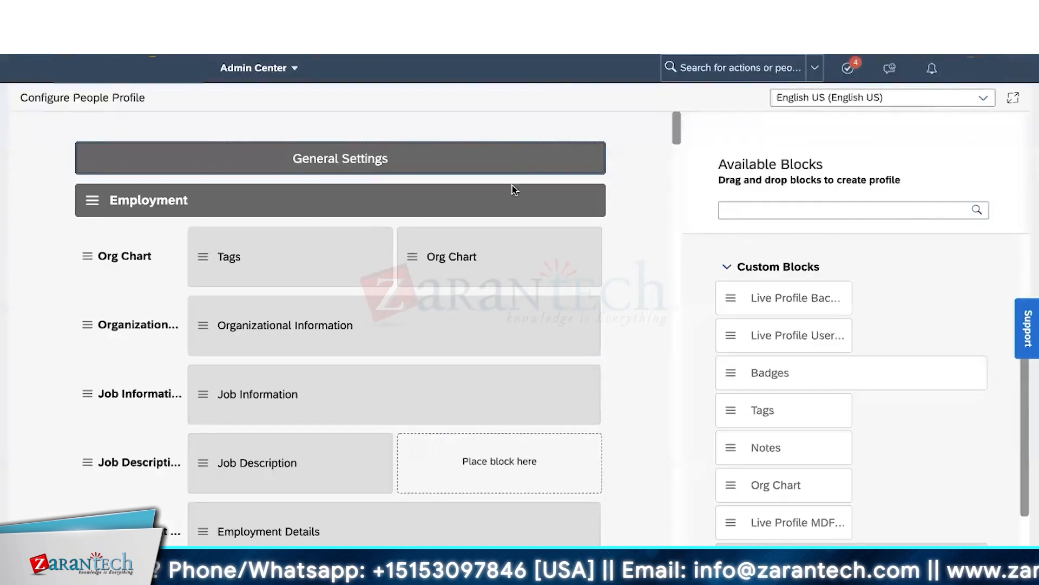
click(510, 169)
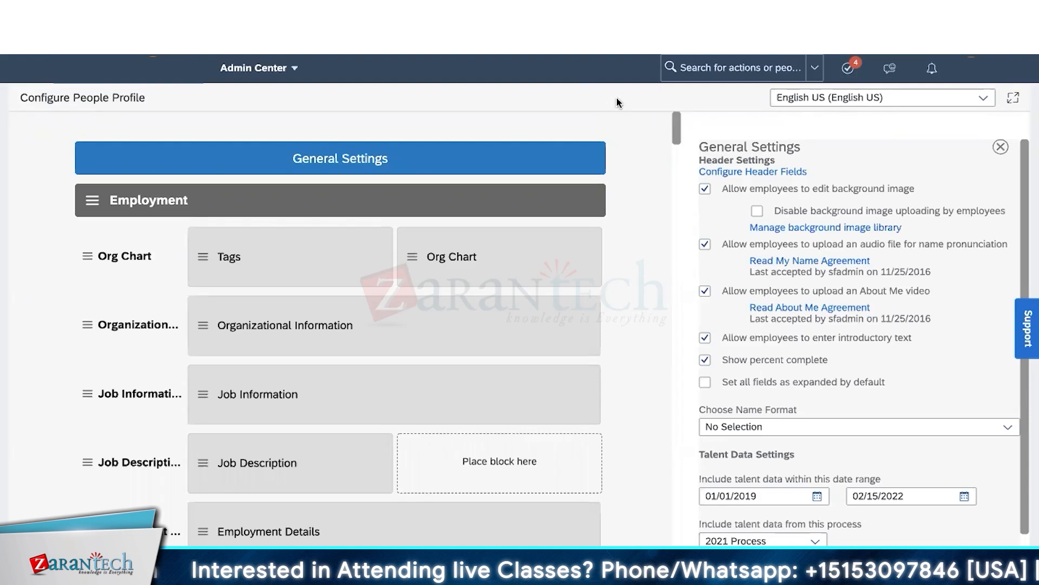
right_click(372, 52)
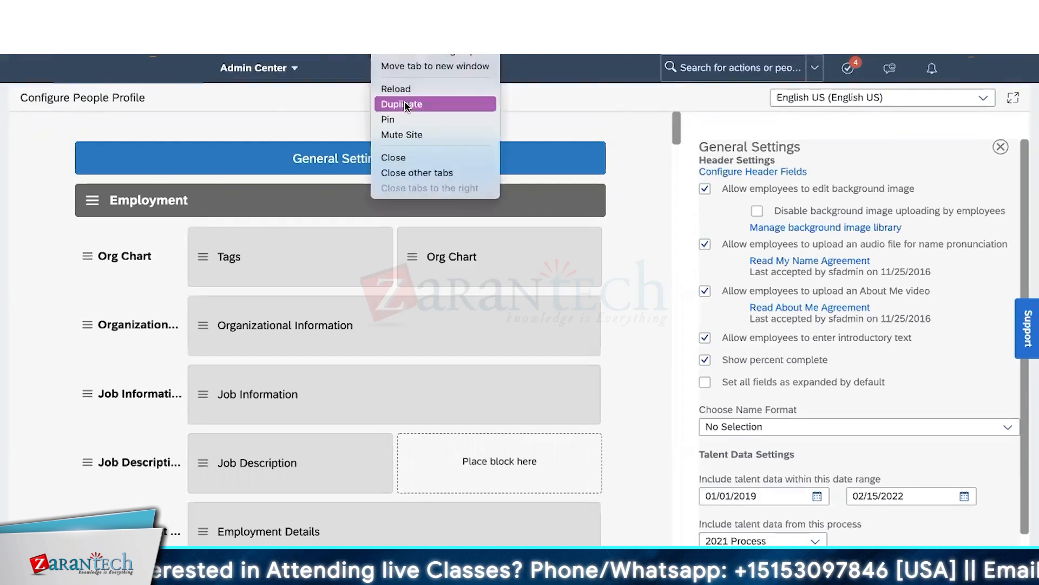
click(405, 102)
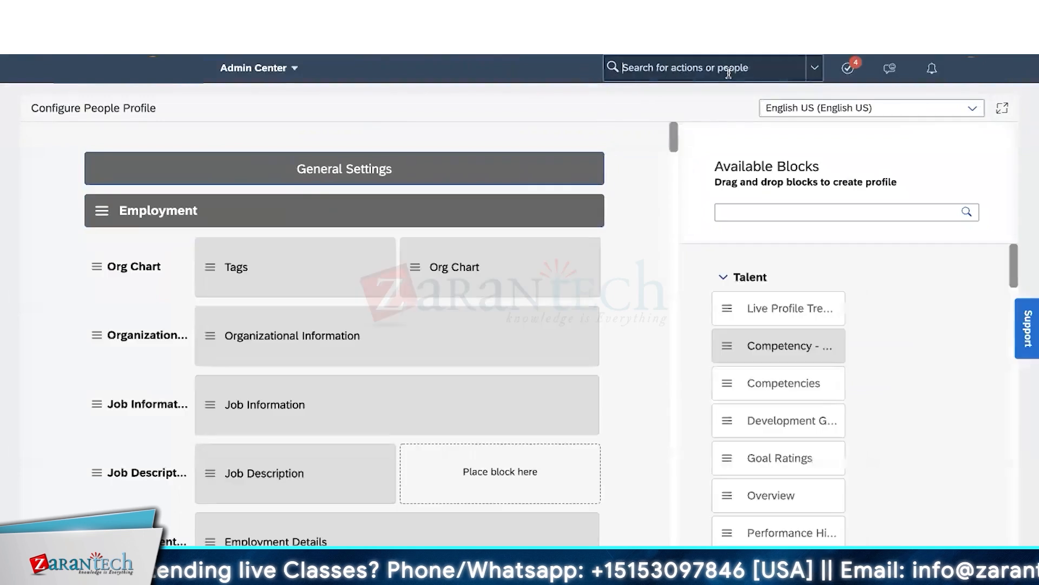
- Find 'import empl' in the admin search and open the Import Employee Data page
click(729, 70)
text(import empl)
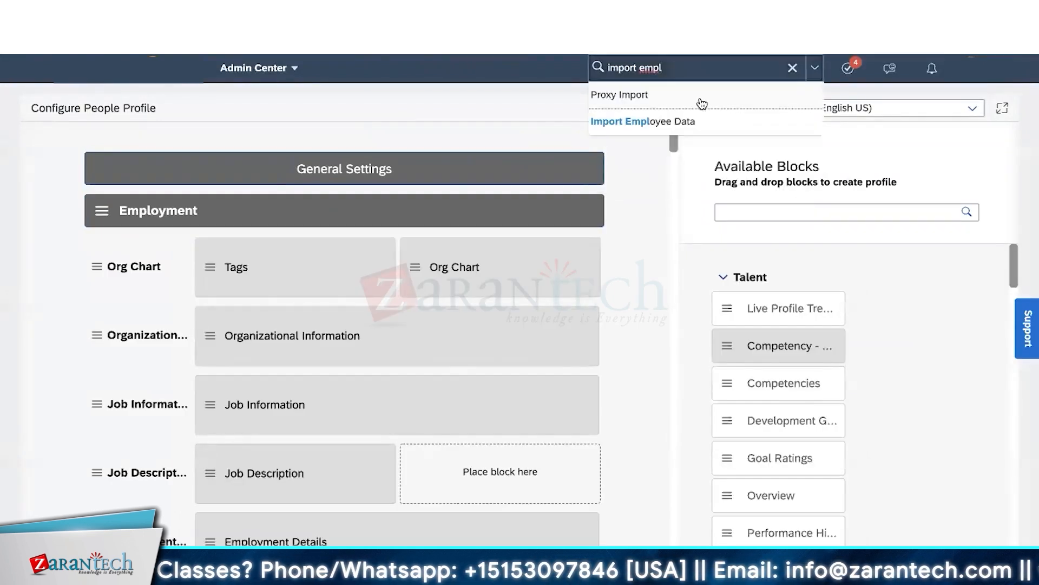
click(672, 131)
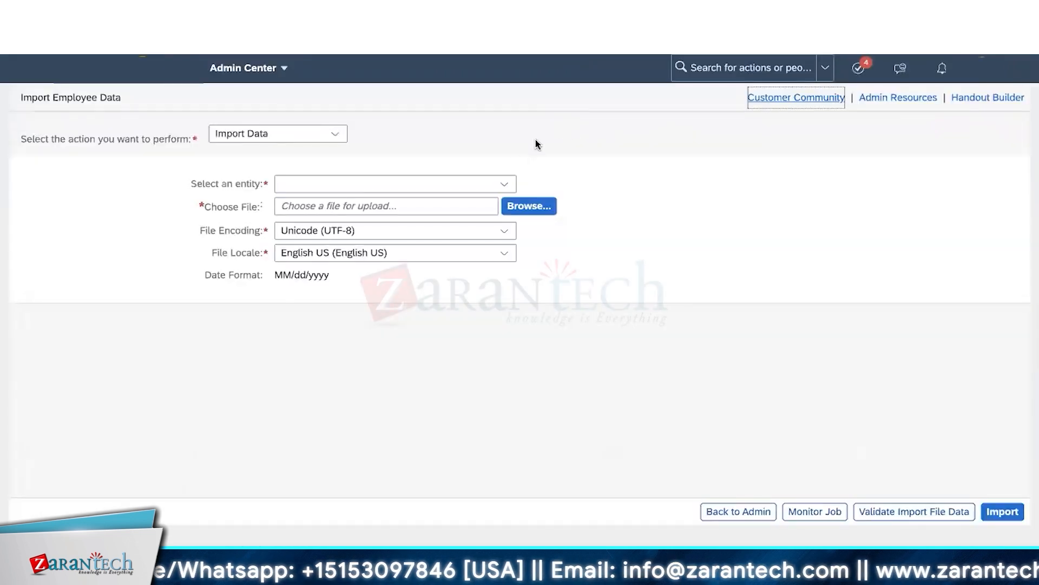
click(502, 185)
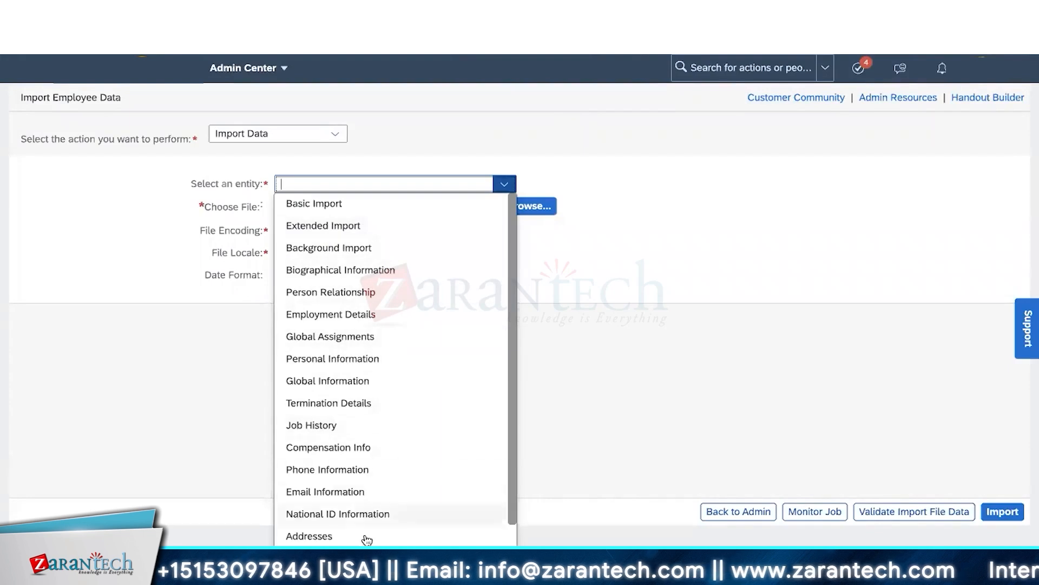
click(355, 137)
- Set the import action to Download Template with Basic Import as the entity
click(335, 135)
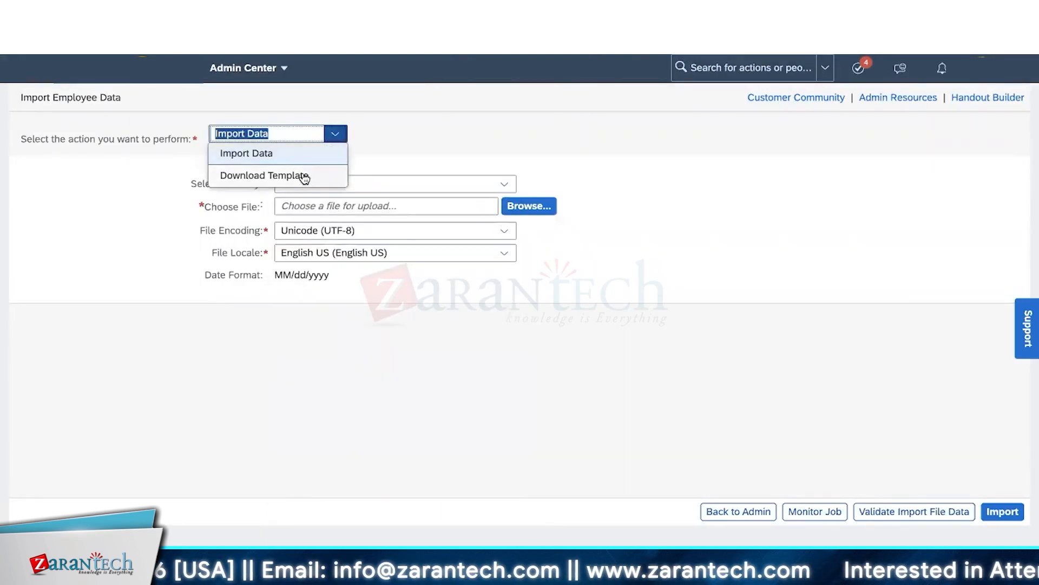
click(304, 176)
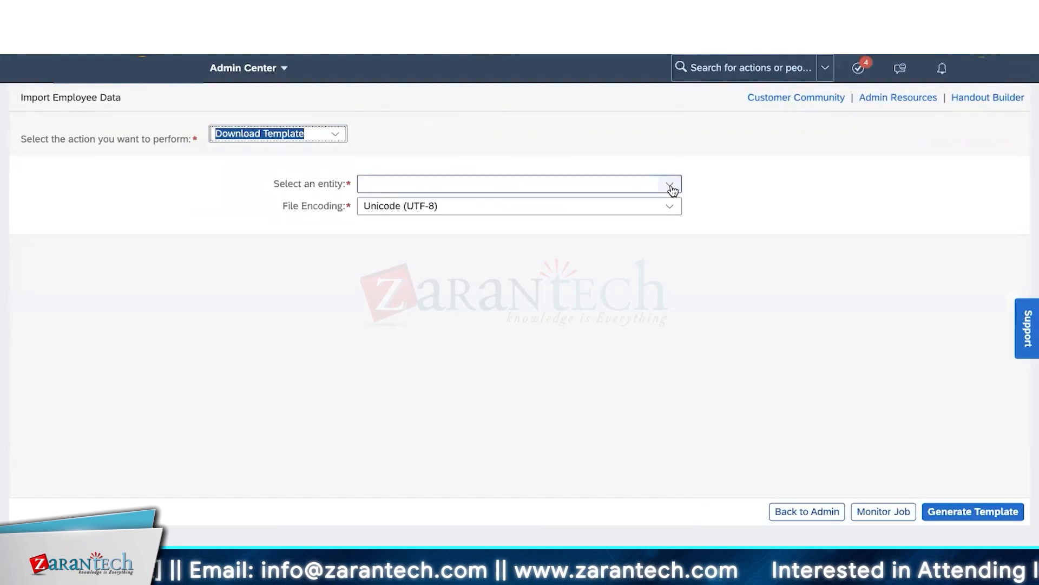
click(670, 185)
click(501, 424)
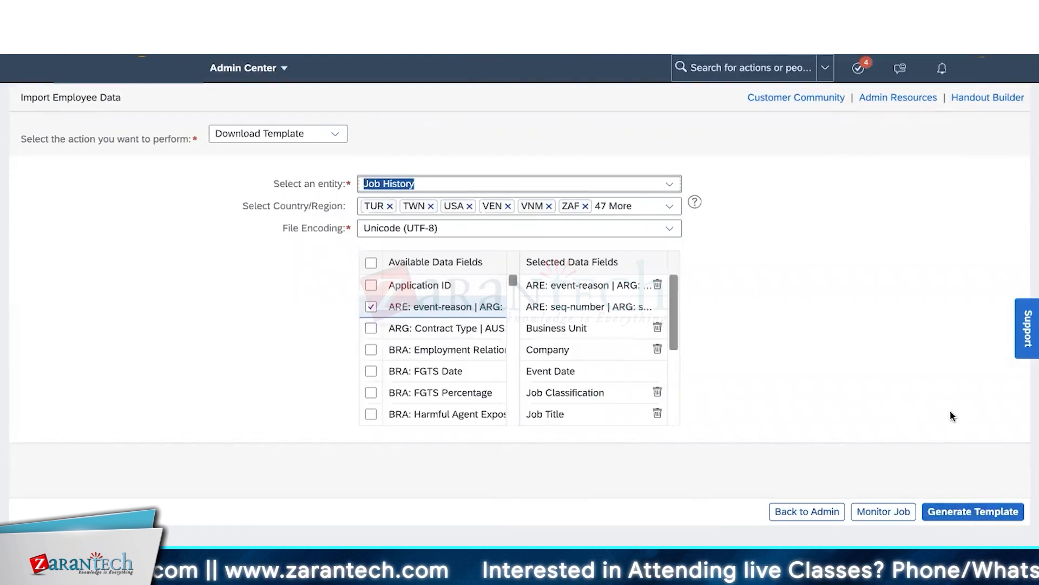
click(671, 185)
click(634, 208)
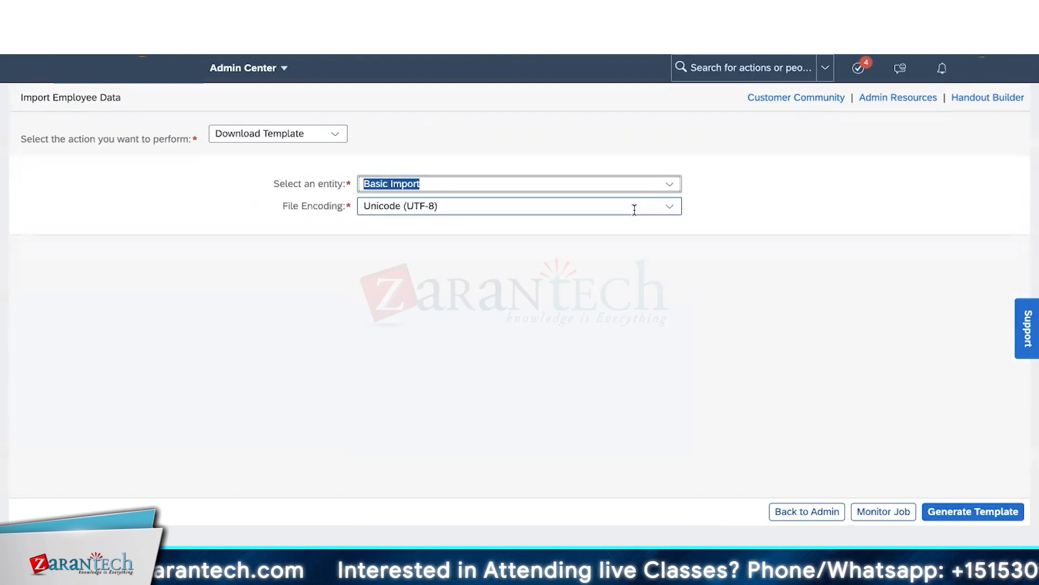
click(676, 186)
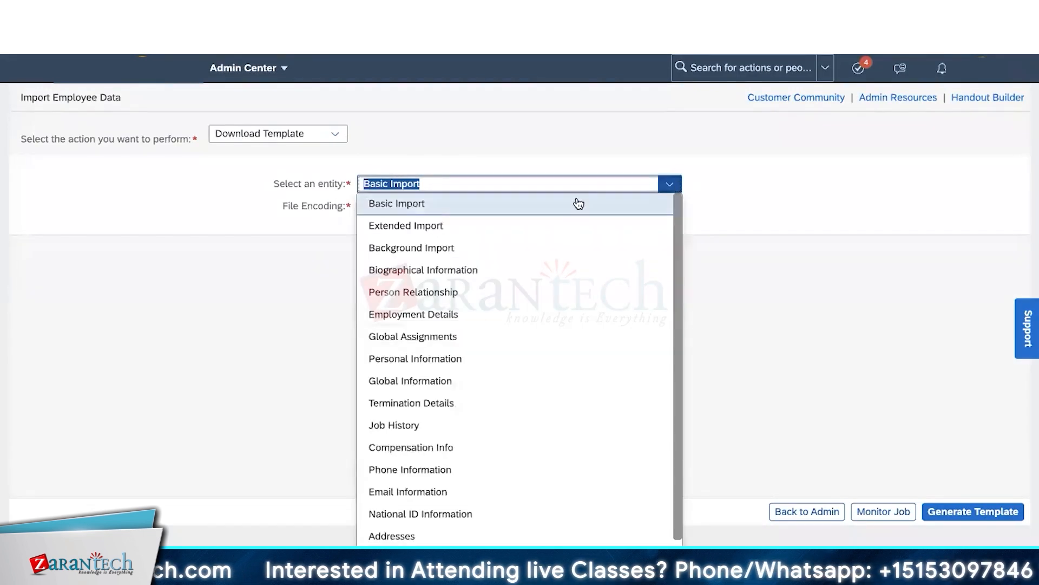
scroll(549, 364, down, 3)
scroll(550, 376, up, 3)
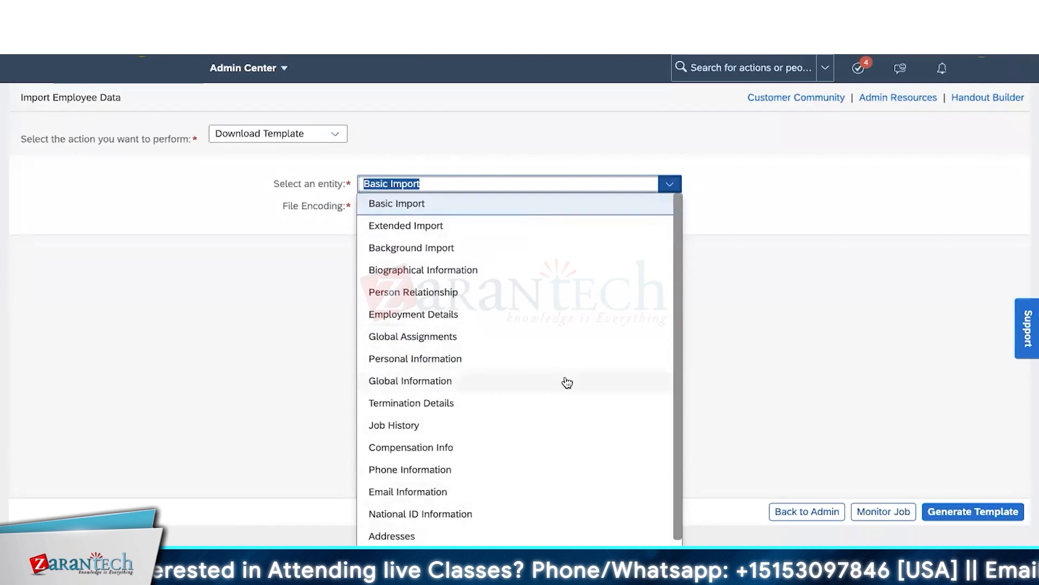
click(710, 281)
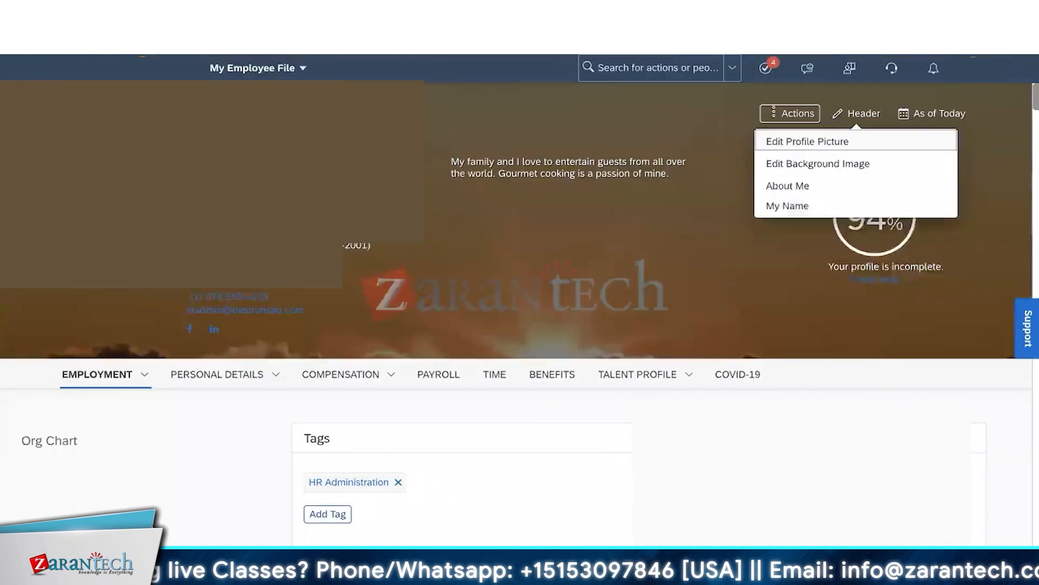
- Close the employee file's header menu and scroll down to the Org Chart card and back
click(455, 288)
scroll(454, 289, down, 2)
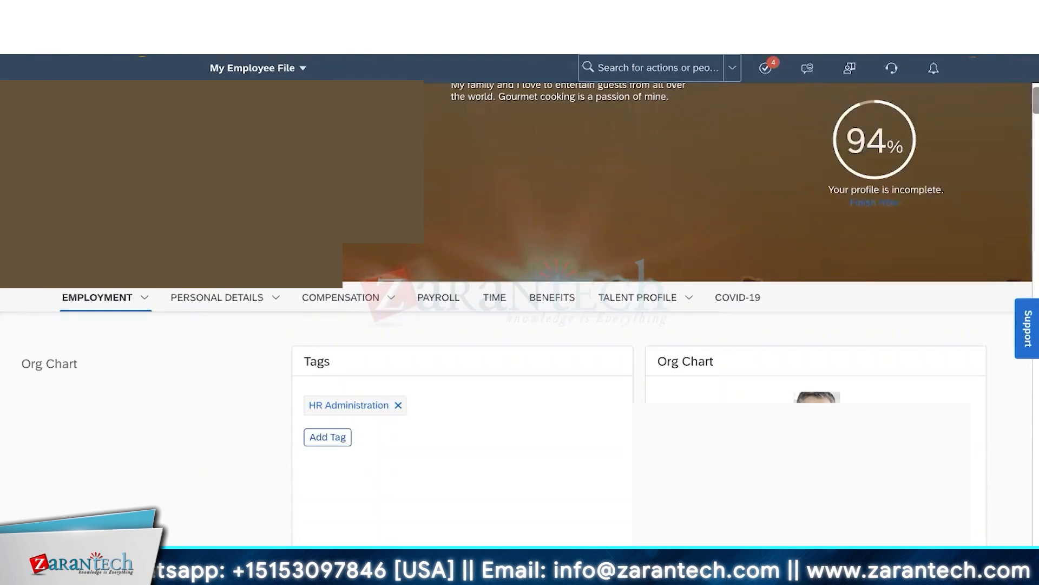
scroll(656, 262, up, 2)
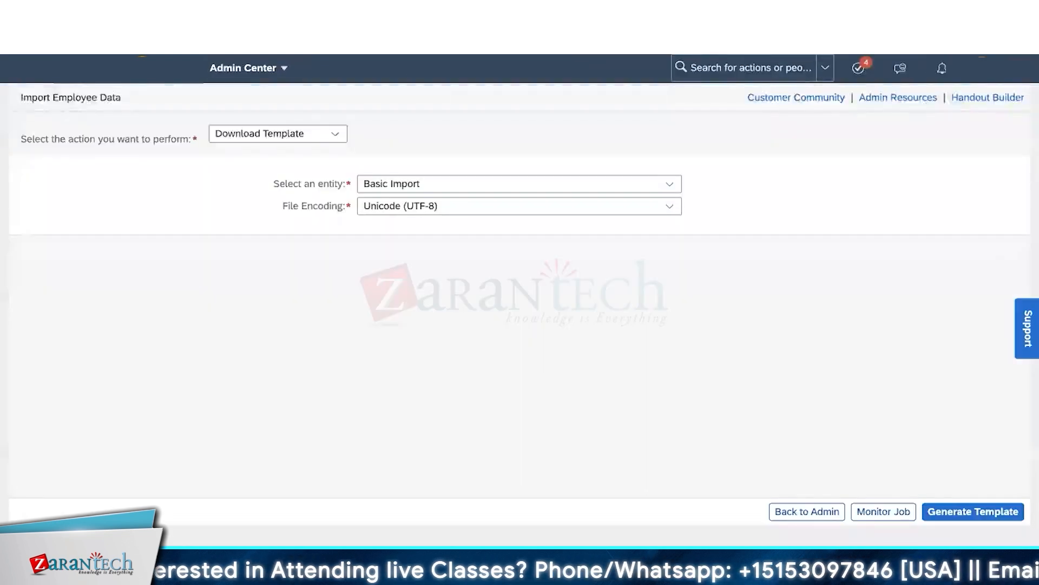
- Search 'permission ro' to open Manage Permission Roles and the System Admin role's permission settings
click(740, 61)
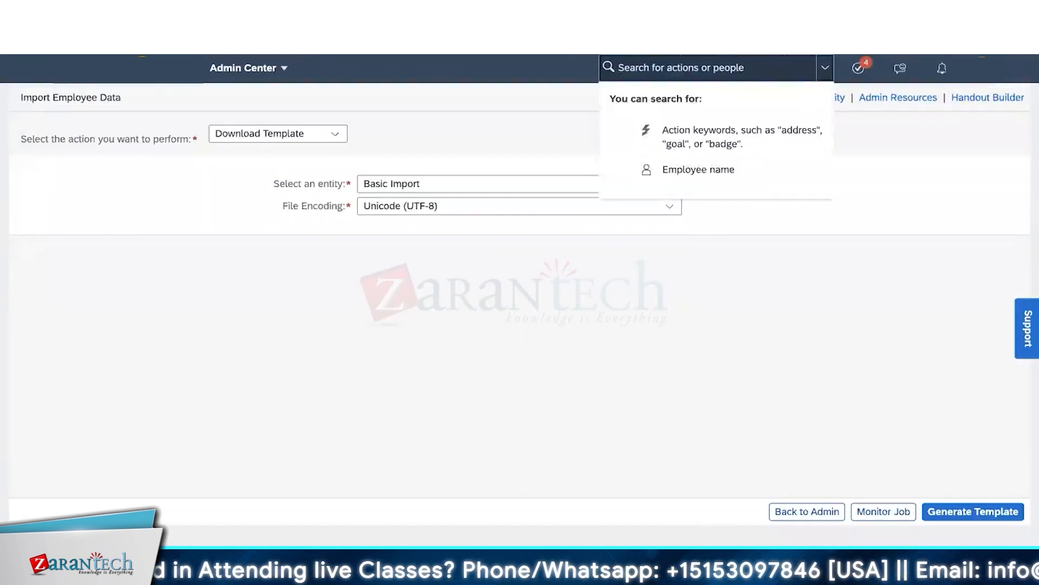
text(permission role)
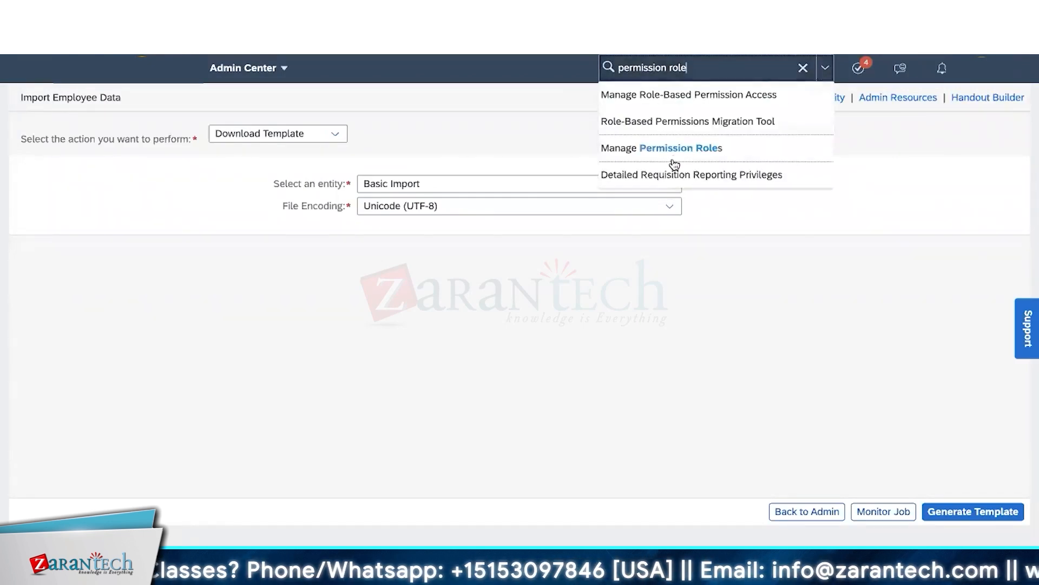
click(673, 157)
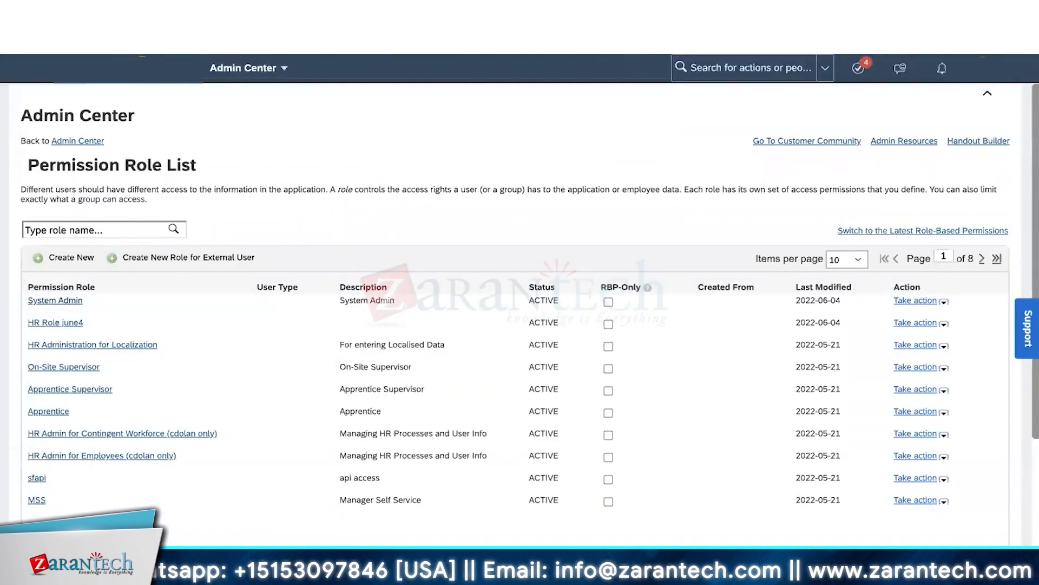
click(65, 302)
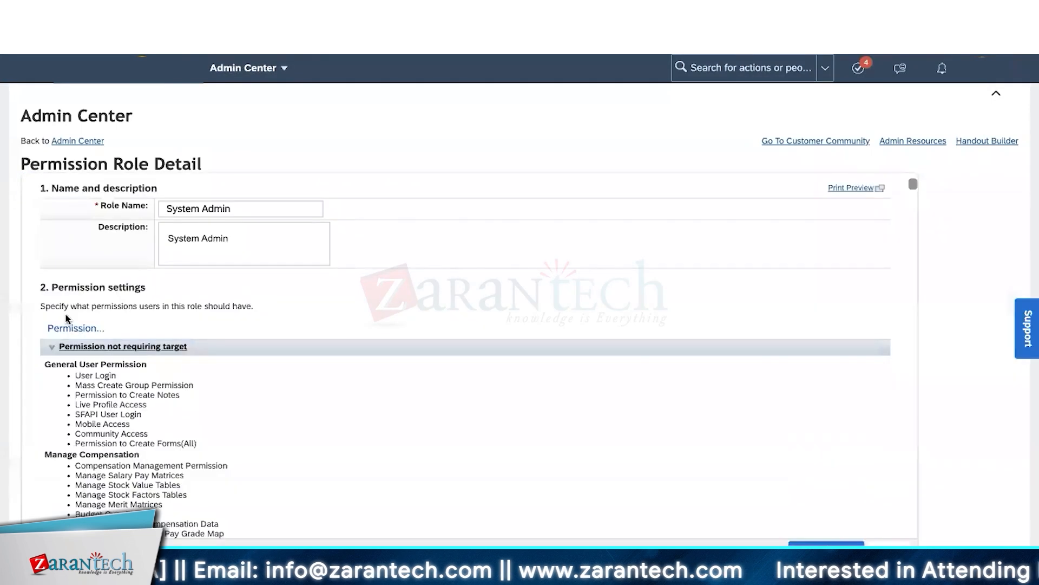
click(73, 328)
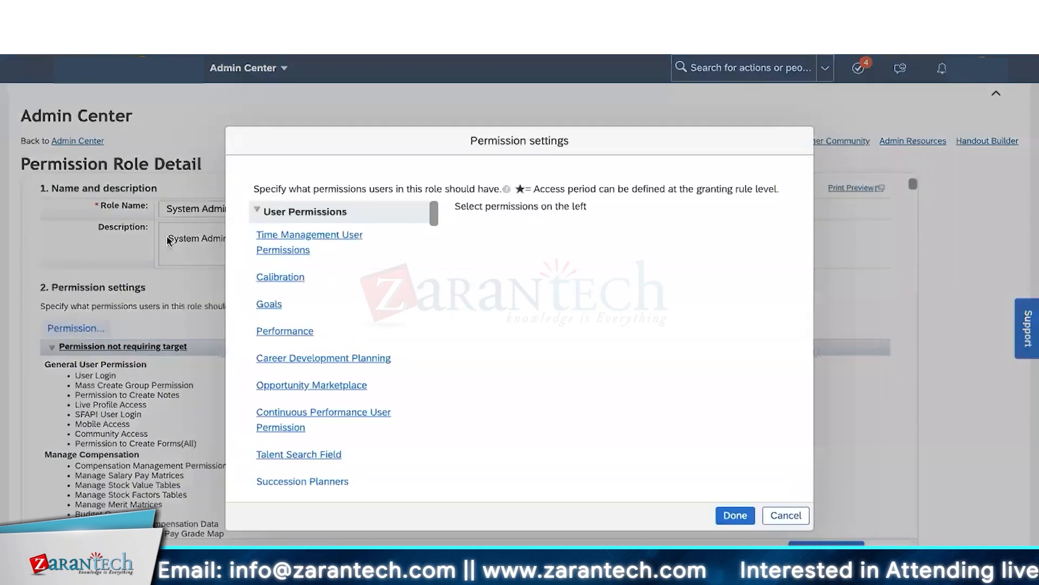
- Review Manage Goals, Career Development, Continuous Performance, Presentations, Talent Card and Succession permissions under Administrator Permissions
click(280, 217)
click(281, 236)
click(283, 239)
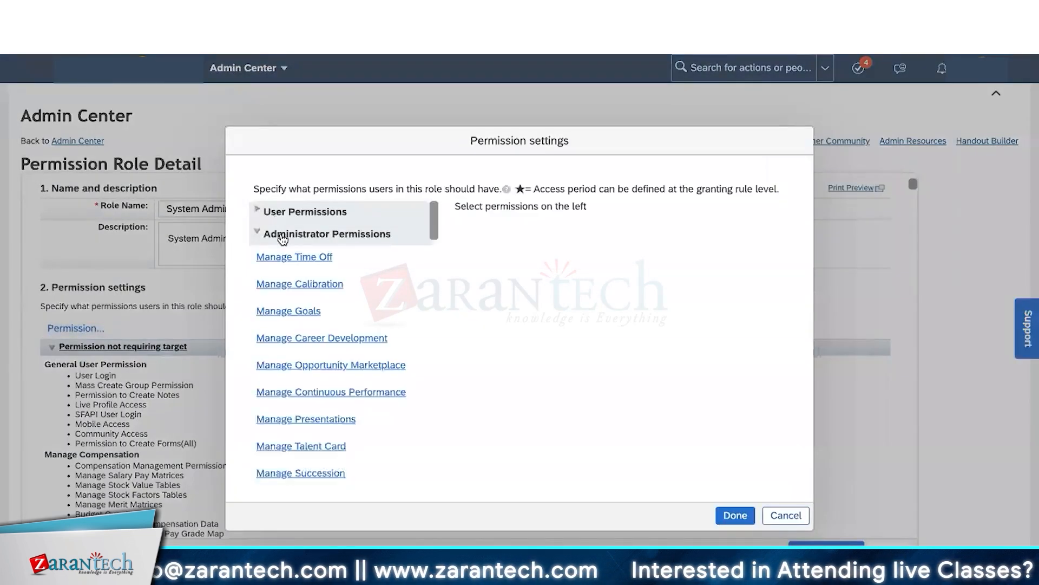
click(289, 317)
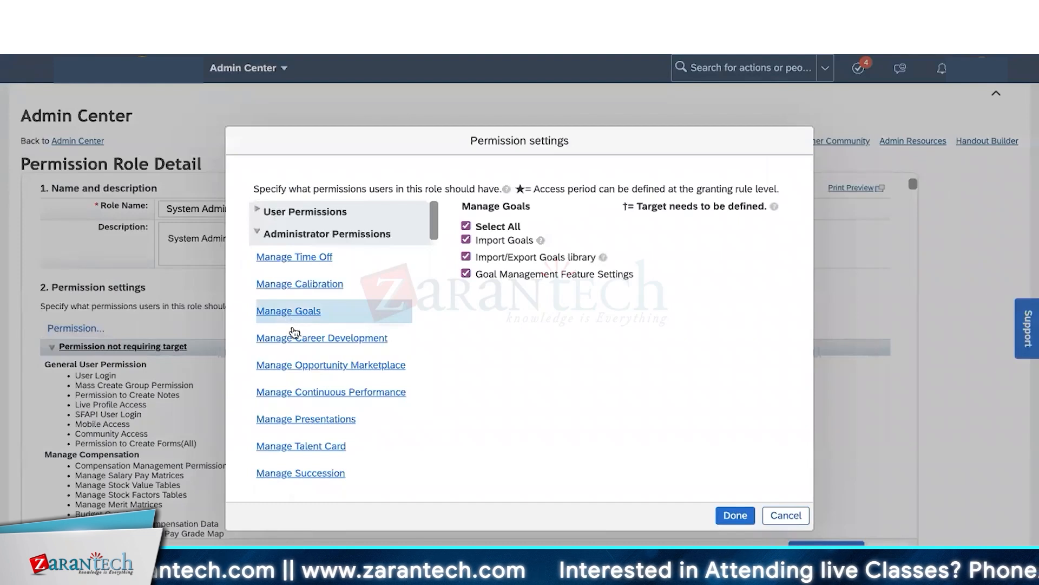
click(296, 340)
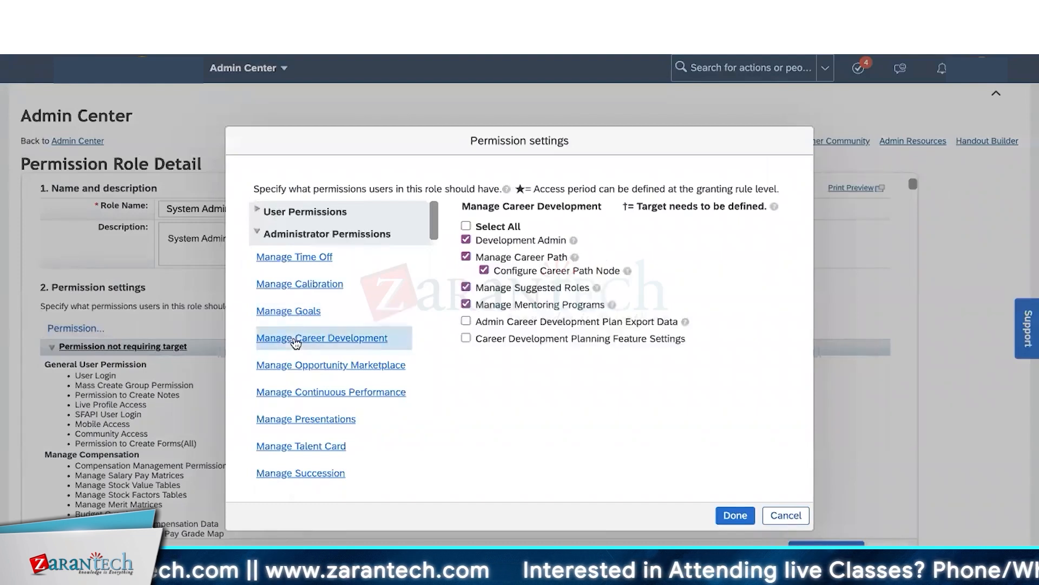
click(300, 394)
click(301, 421)
click(300, 450)
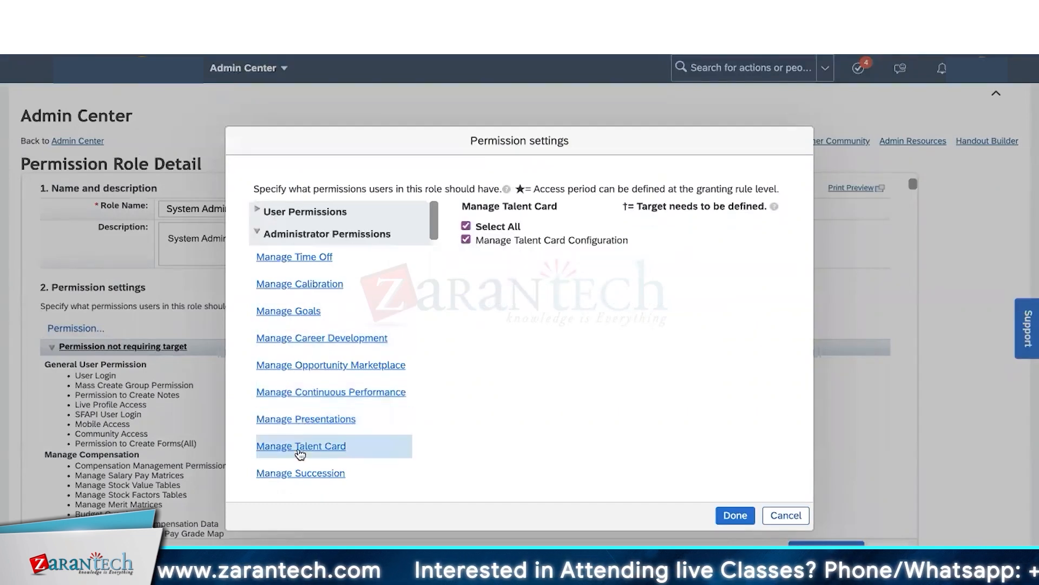
click(295, 472)
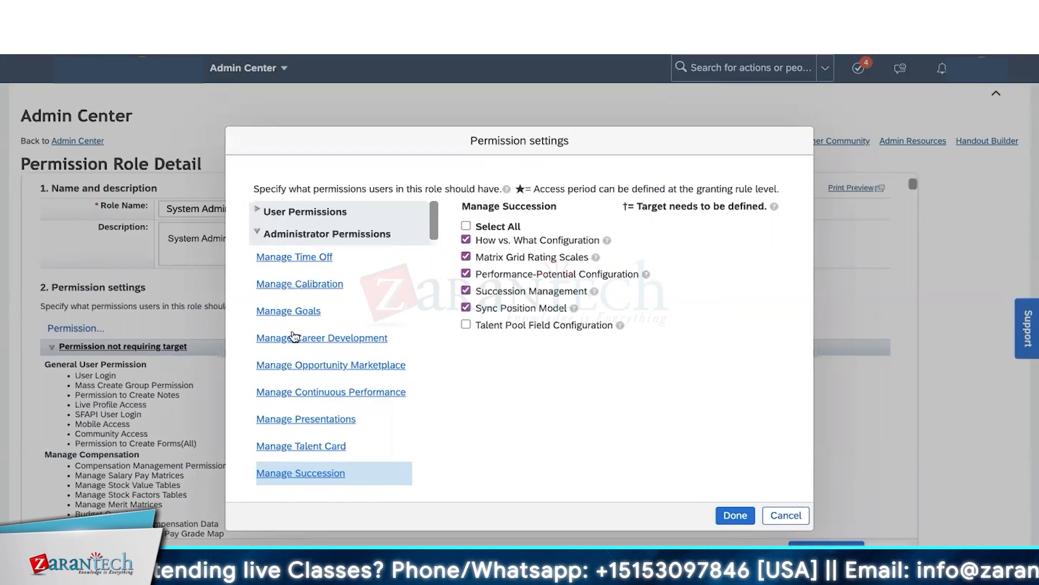
scroll(294, 337, down, 6)
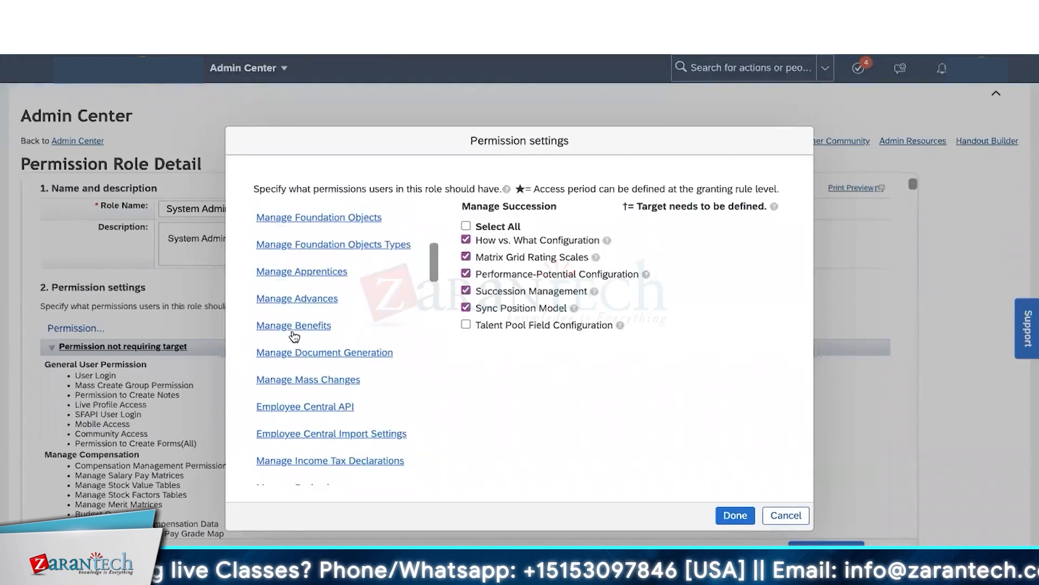
scroll(294, 337, down, 2)
- Review Employee Central Import Settings and Metadata Framework permissions, all granted except Manage Leave Loading
click(301, 358)
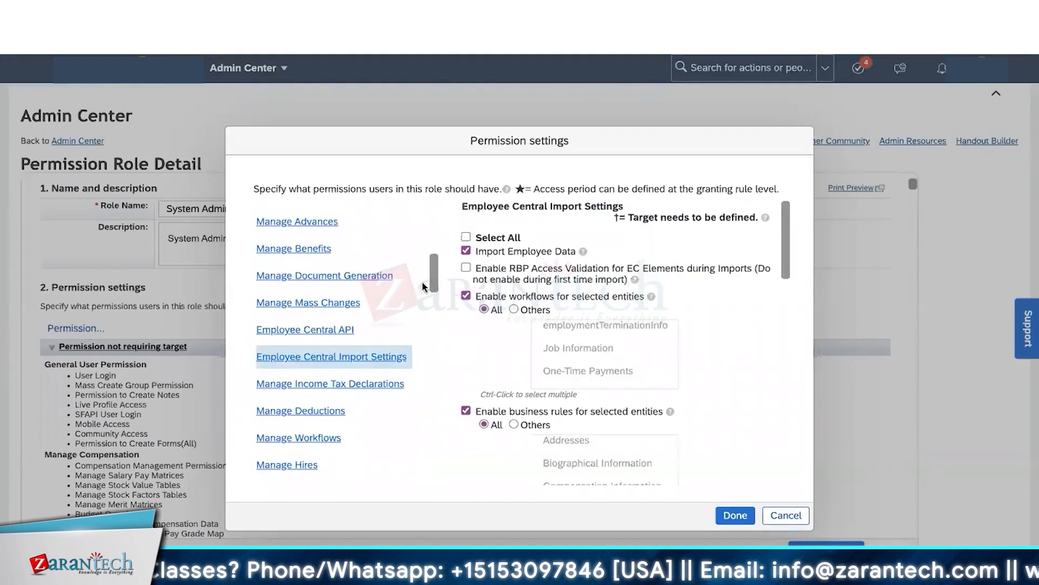
scroll(345, 368, down, 8)
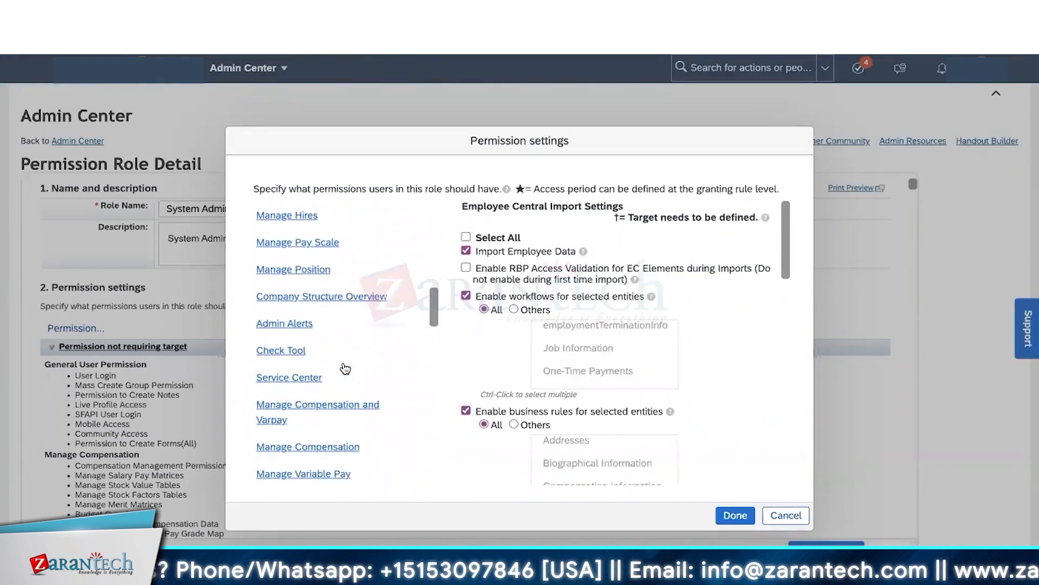
scroll(320, 388, down, 10)
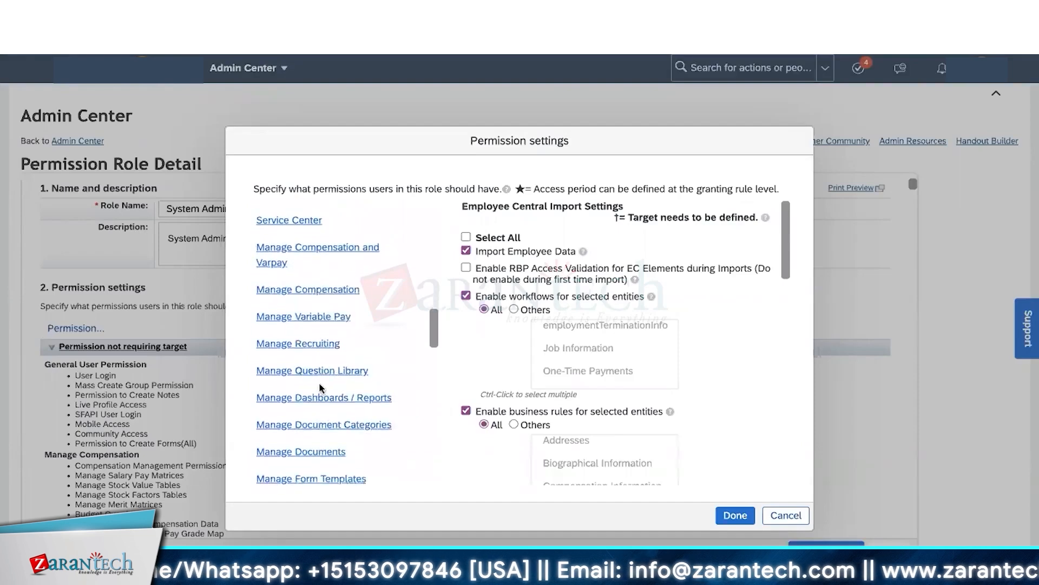
scroll(320, 388, down, 3)
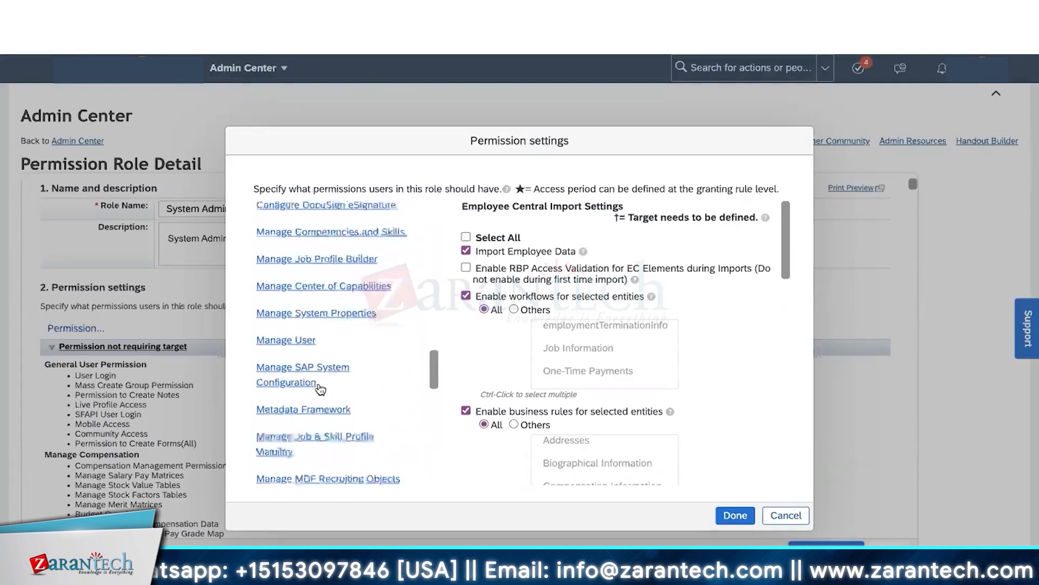
click(304, 372)
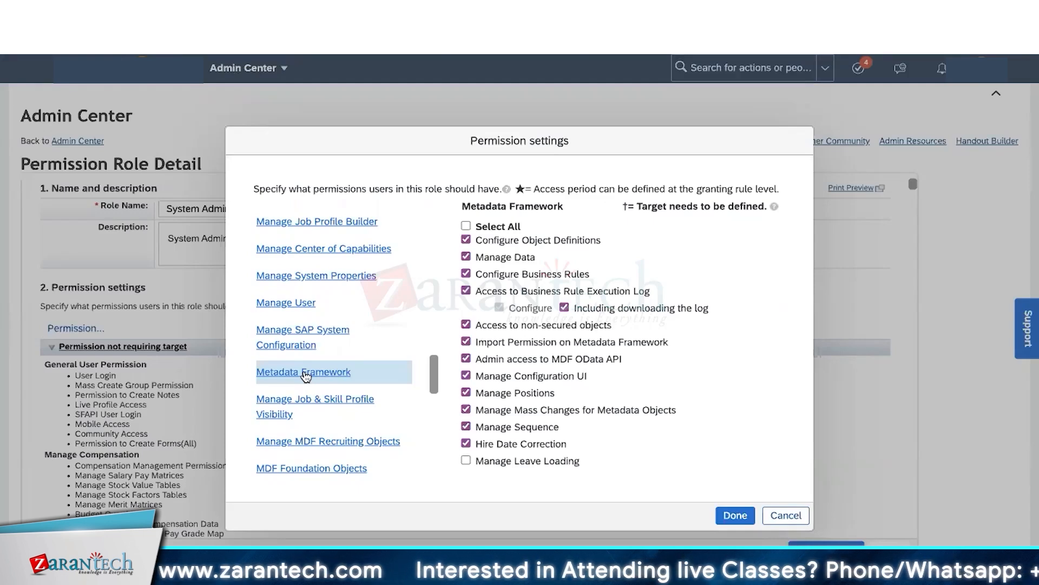
scroll(319, 407, down, 10)
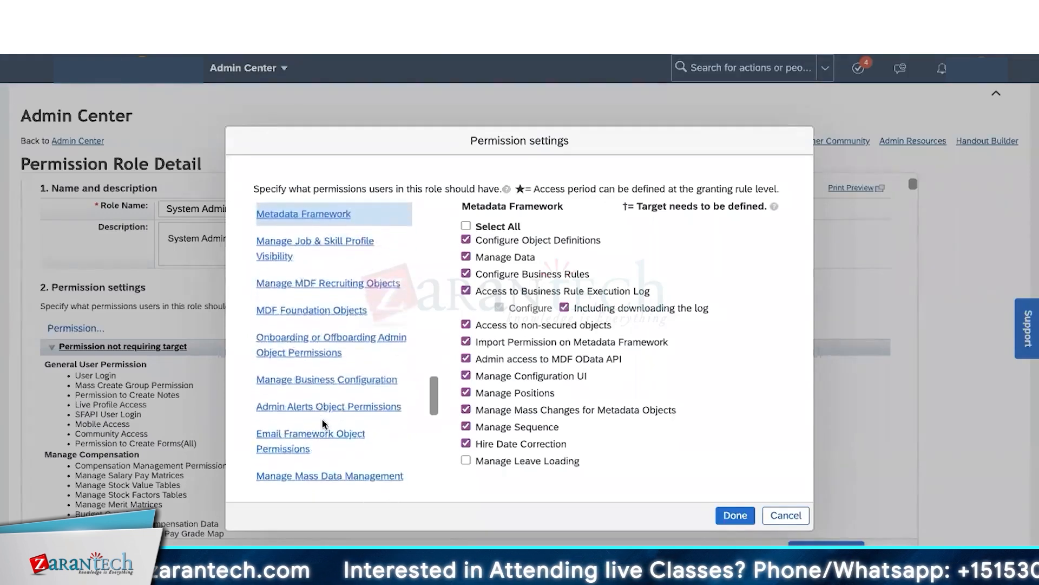
scroll(323, 424, down, 5)
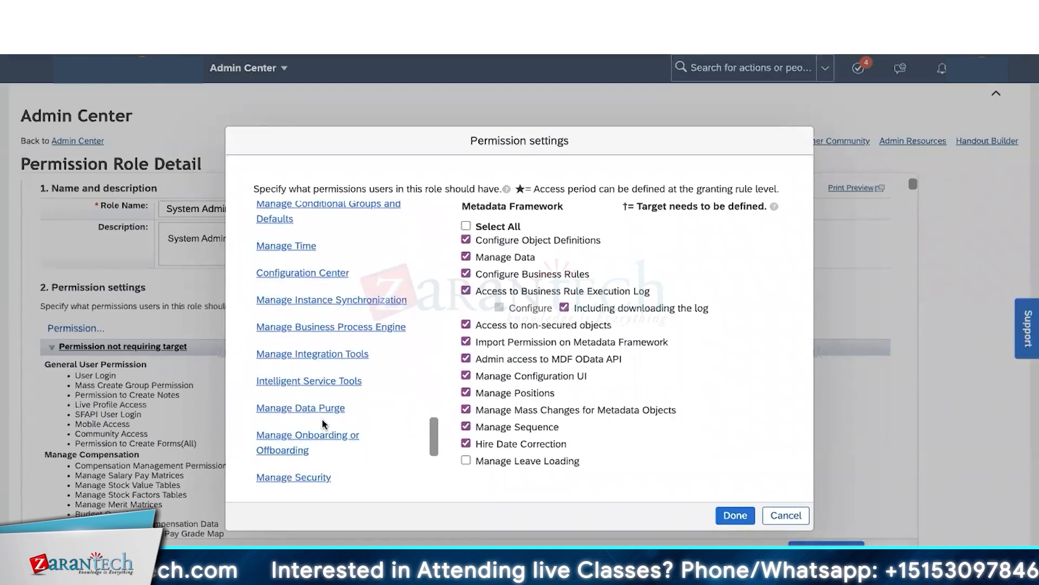
scroll(336, 390, down, 3)
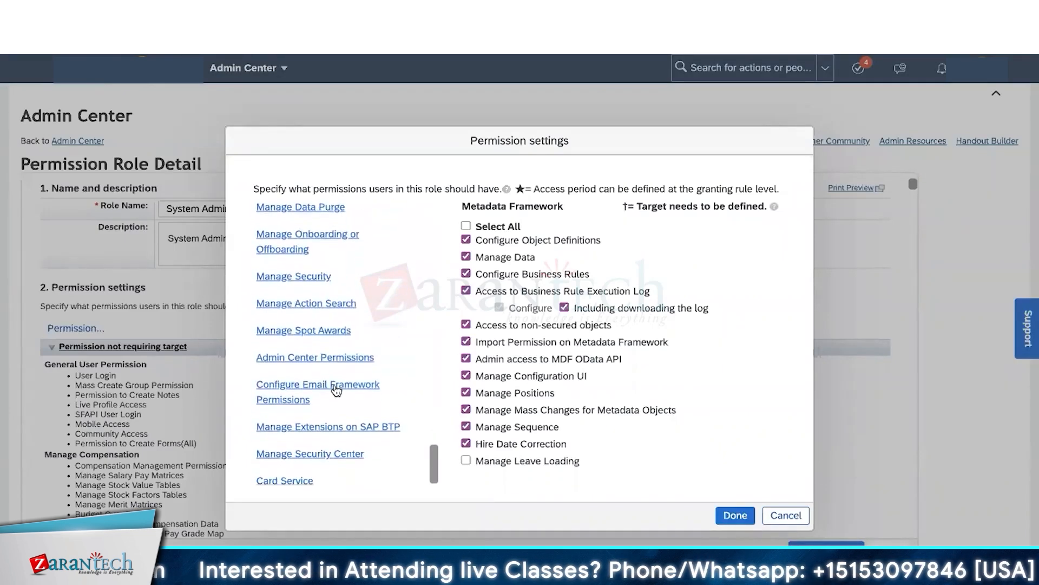
scroll(336, 390, up, 6)
scroll(336, 390, up, 6)
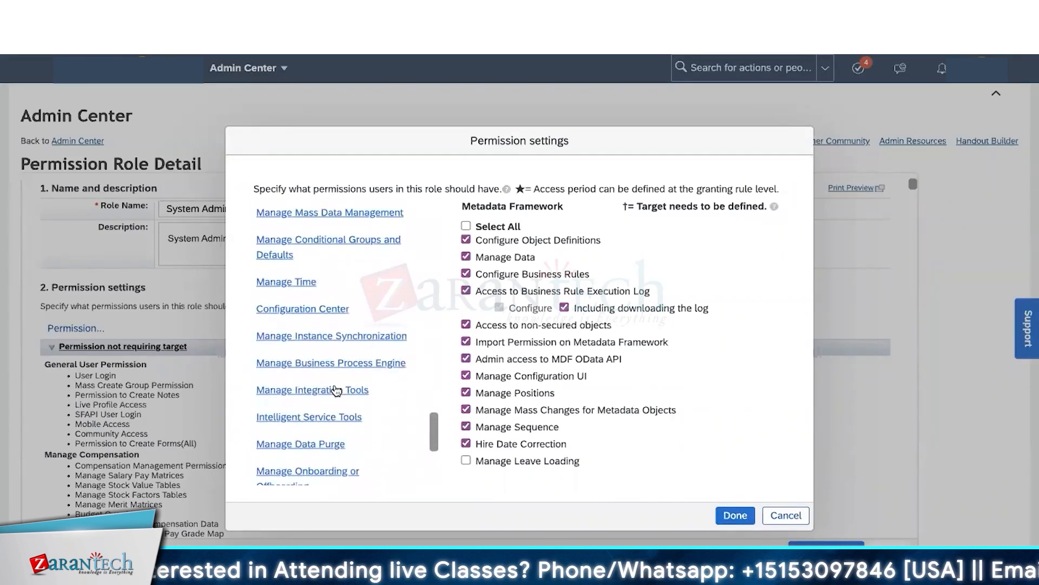
scroll(336, 389, up, 5)
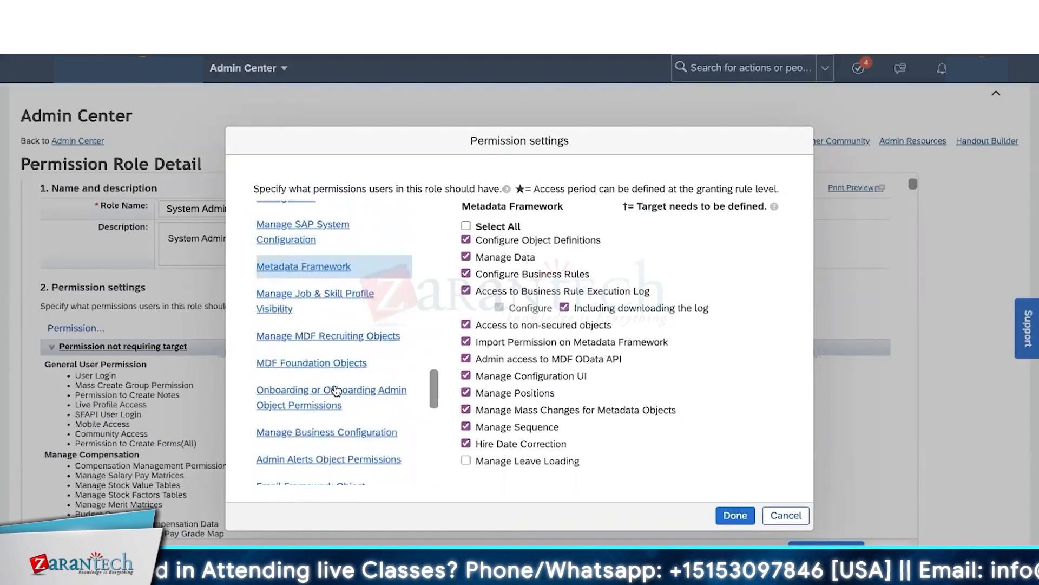
- Look through the Manage System Properties permissions, then close the permission settings dialog
click(326, 234)
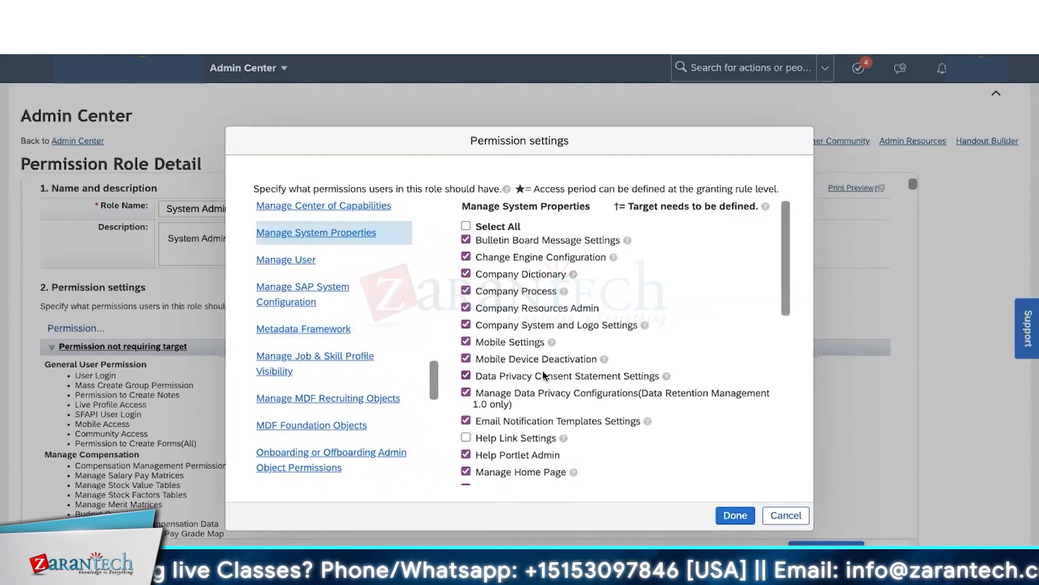
scroll(544, 375, down, 4)
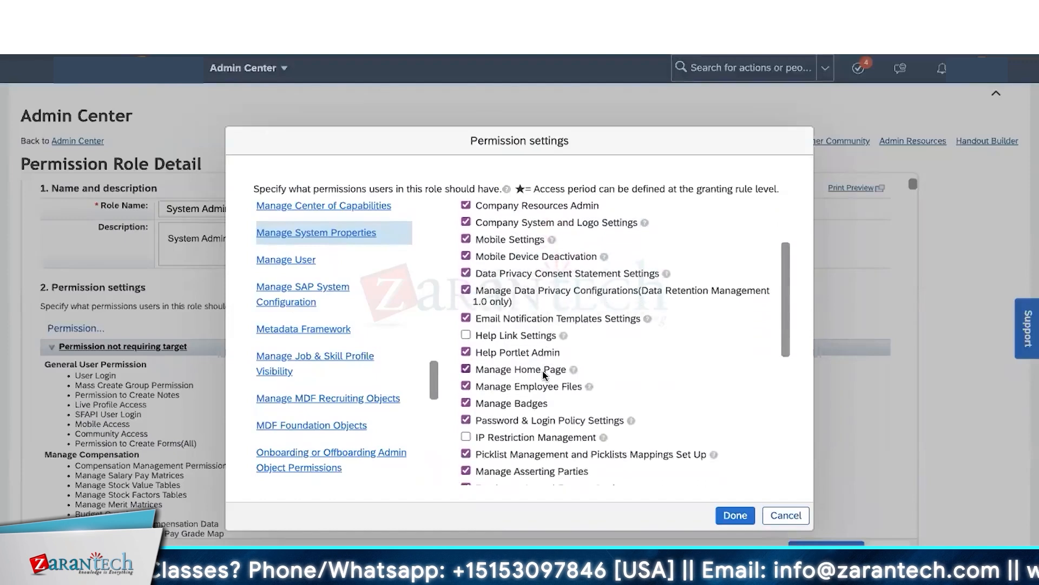
scroll(544, 375, down, 10)
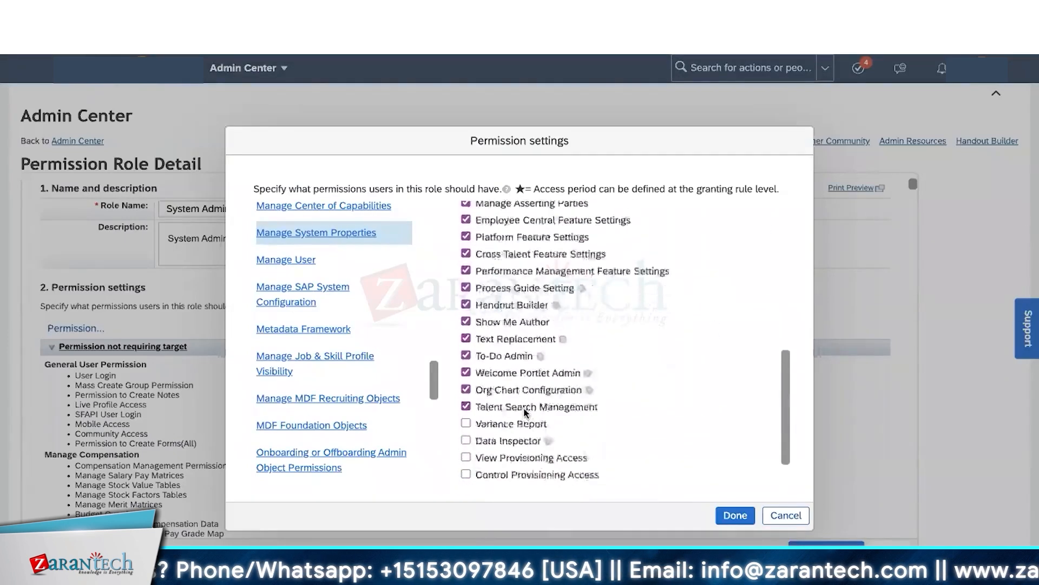
scroll(524, 411, down, 2)
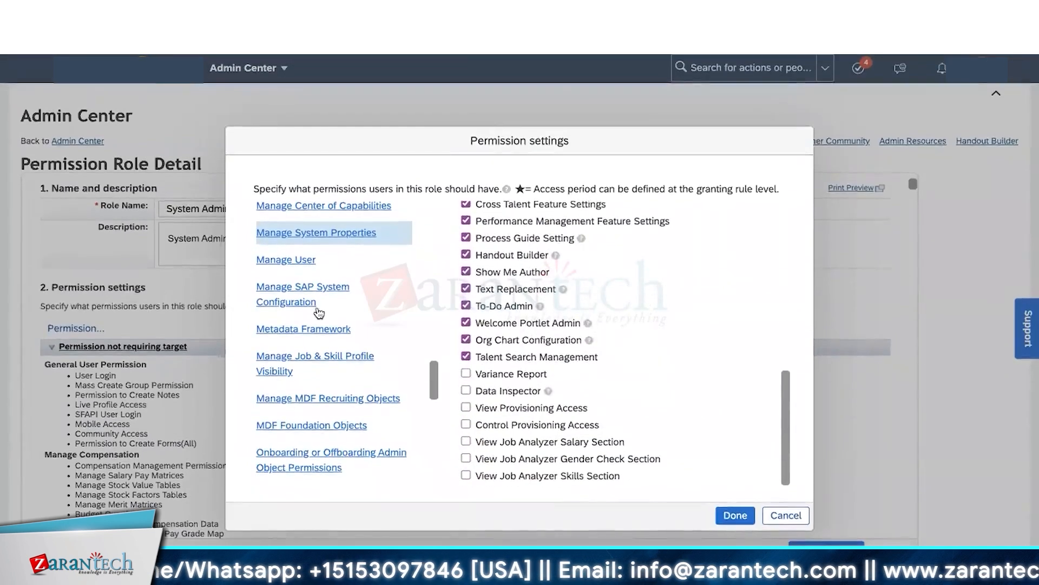
scroll(318, 313, up, 6)
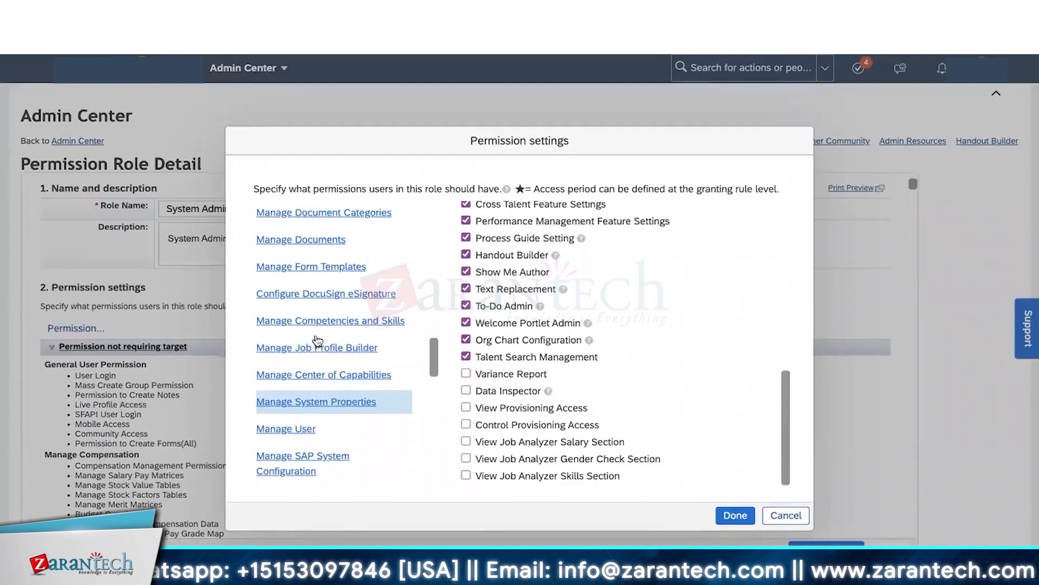
scroll(322, 292, up, 4)
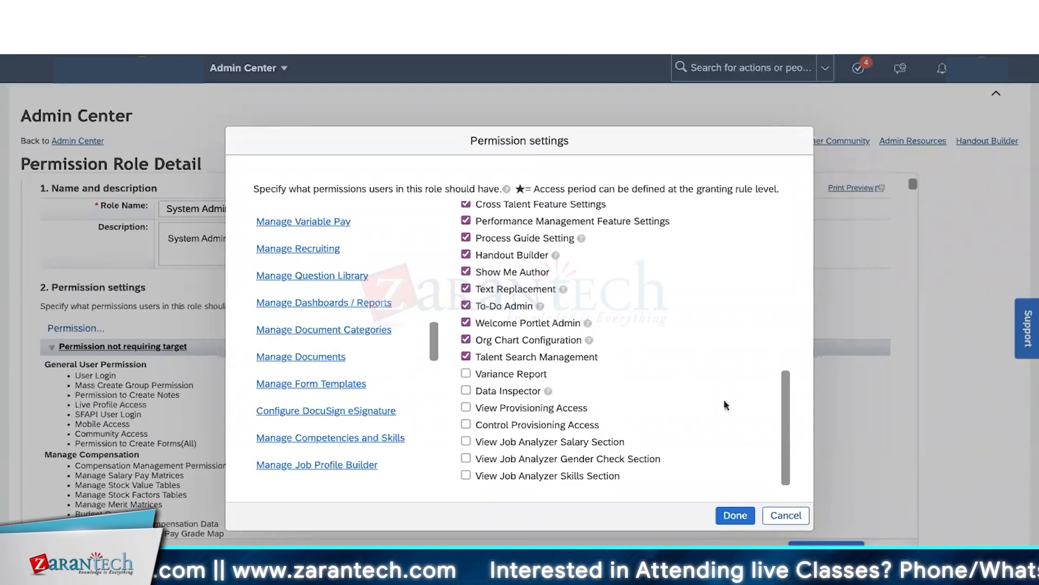
click(786, 515)
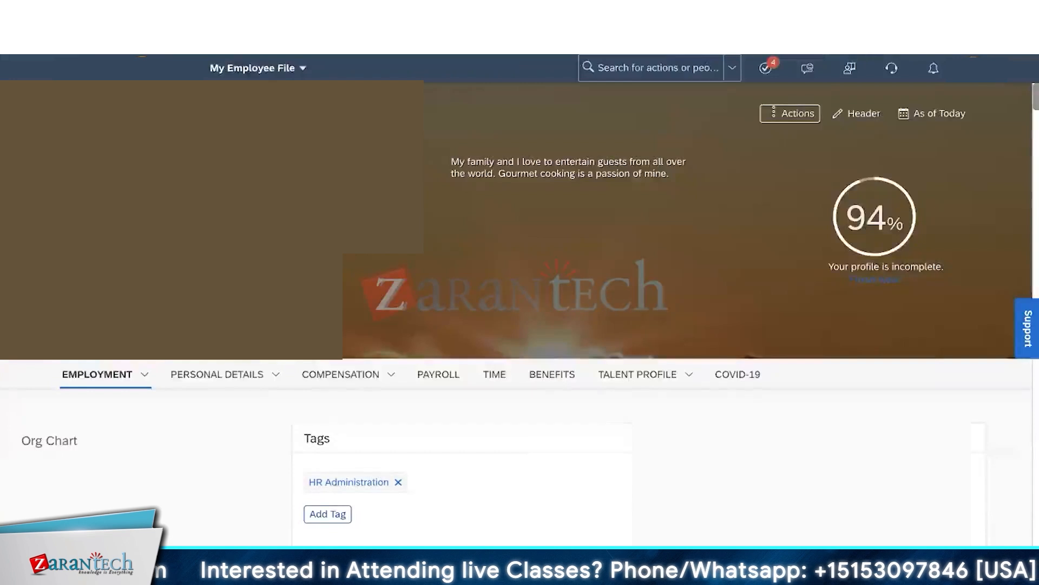
- Leave My Employee File and bring up the Data Models overview diagram with Alt+Tab
scroll(621, 317, down, 1)
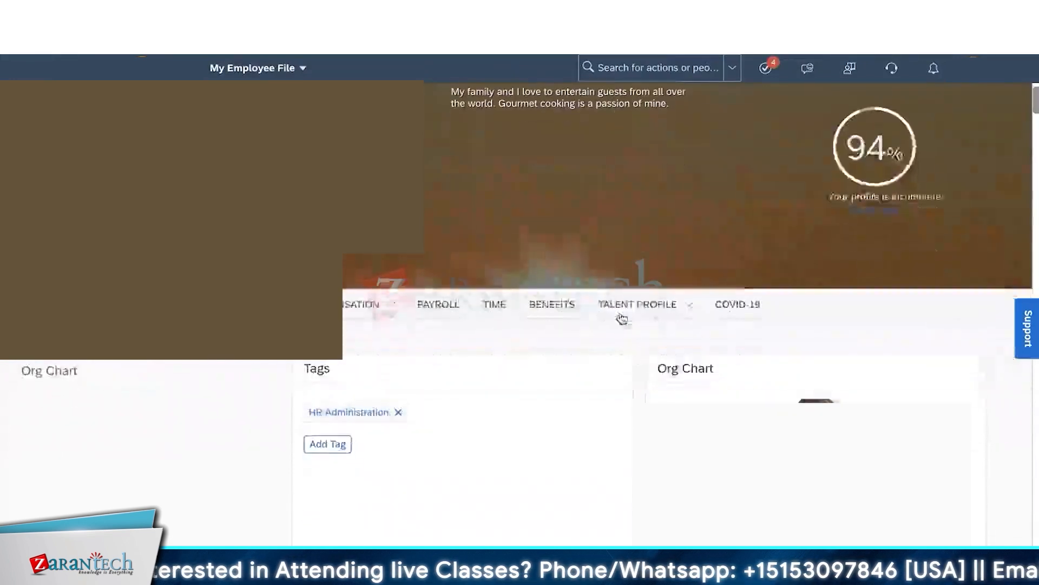
scroll(621, 317, up, 1)
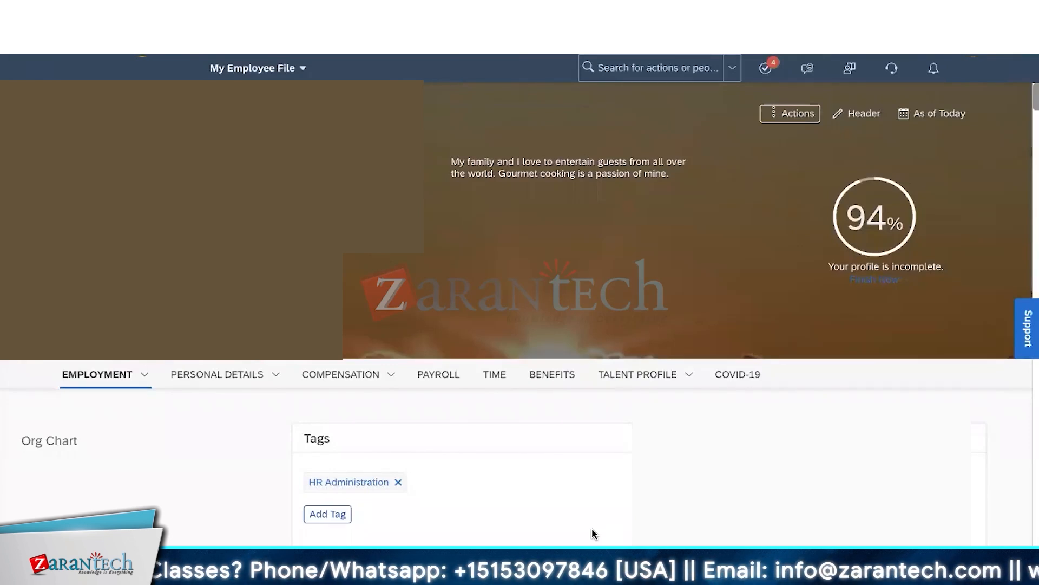
key(alt+Tab)
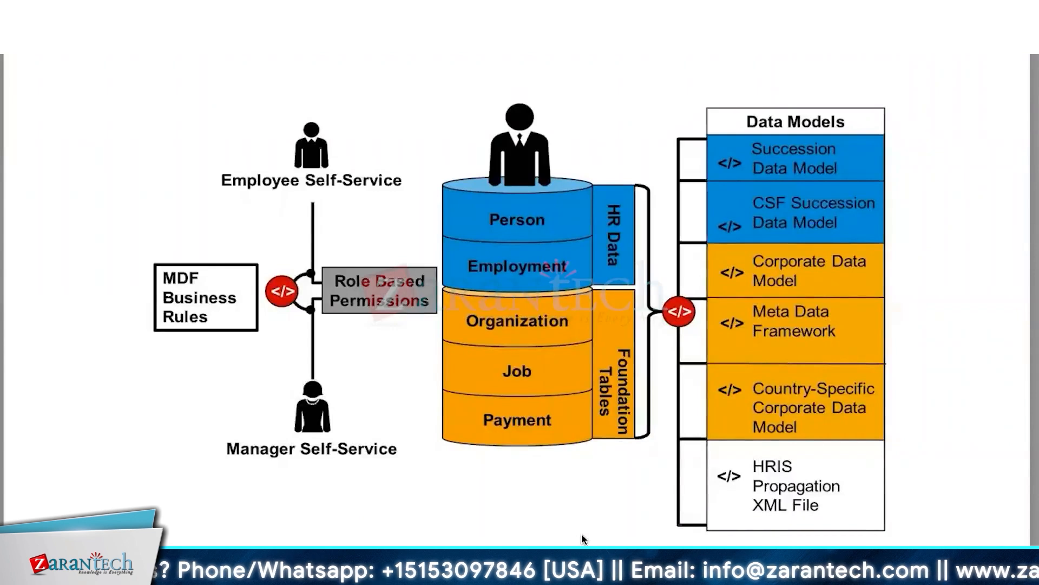
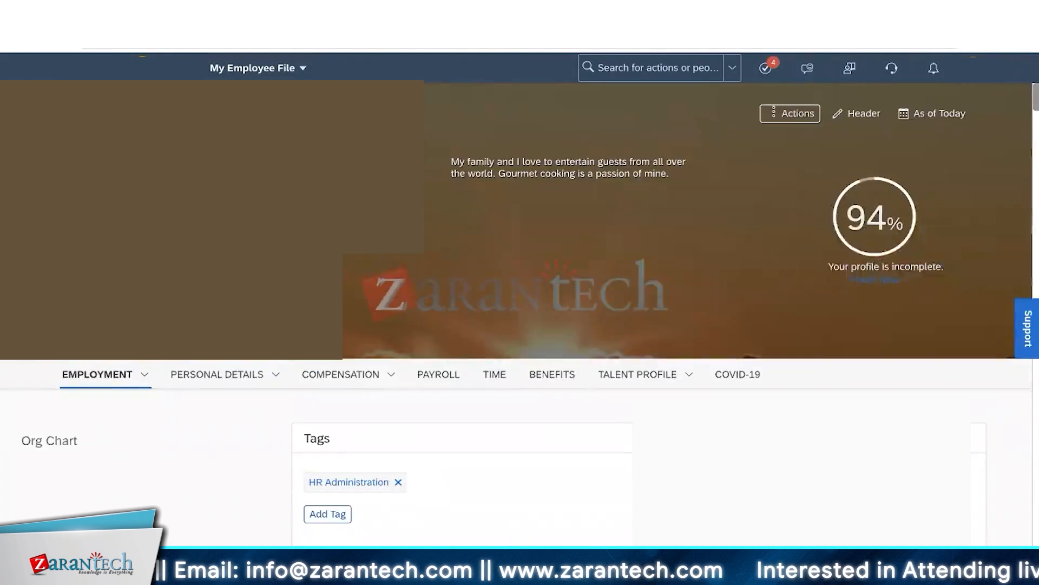
- Show the sticky notes listing the SuccessFactors data models over the Employee File
click(580, 566)
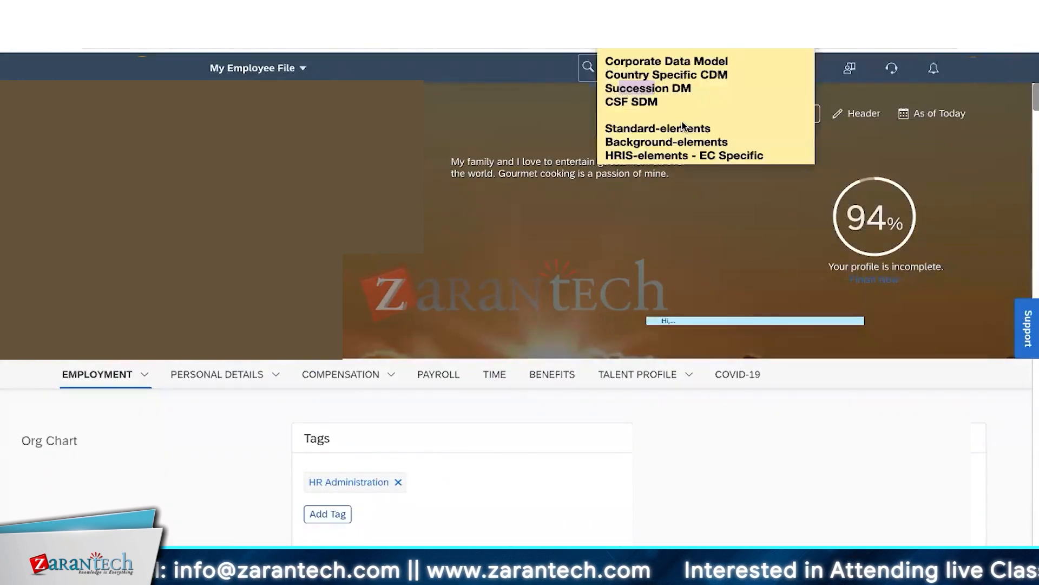
- Highlight Corporate Data Model through CSF SDM in the note, then return to the Employee File
drag(667, 103, 686, 90)
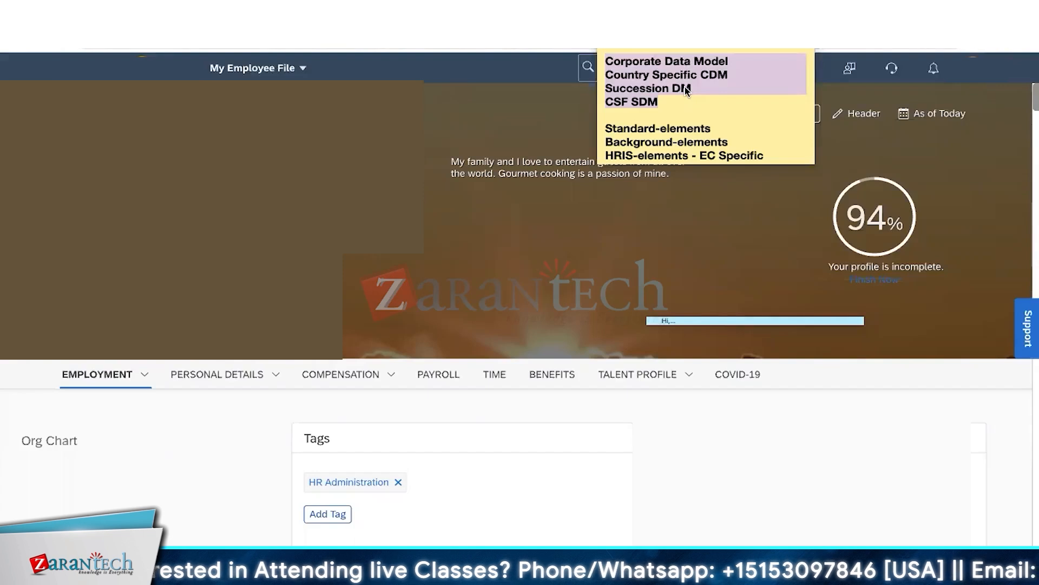
click(549, 112)
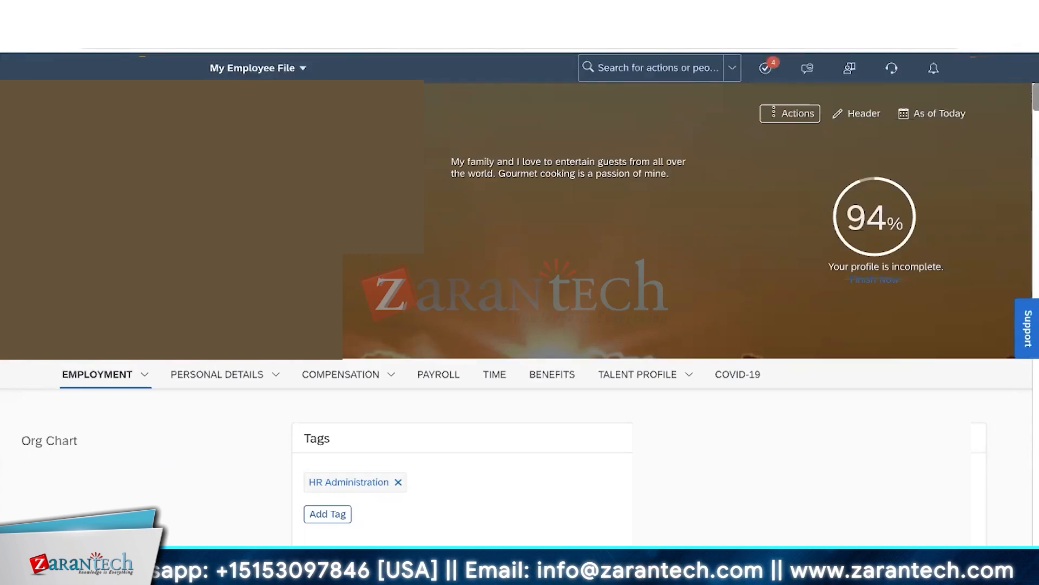
click(347, 12)
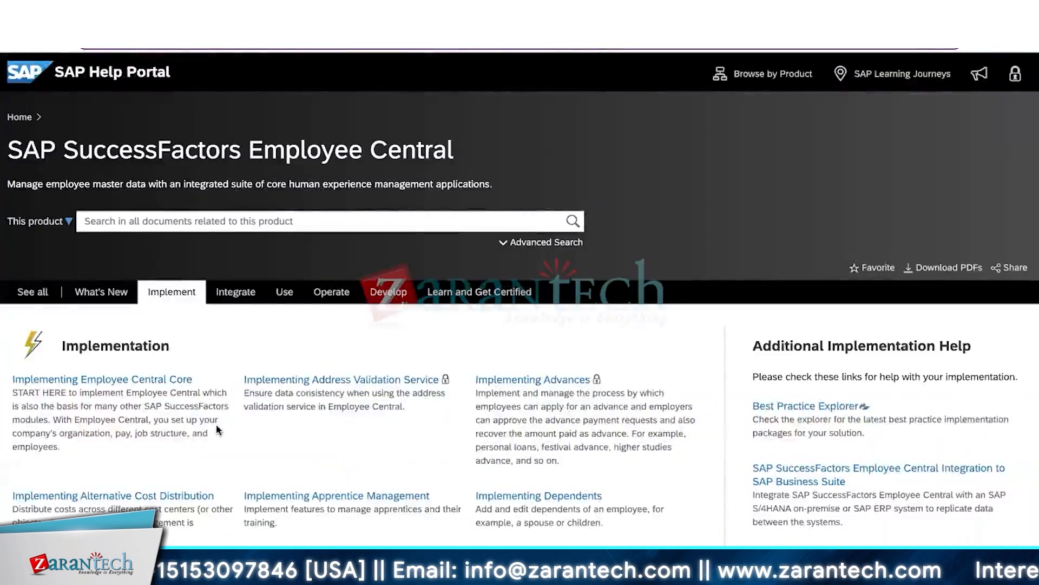
scroll(217, 430, down, 12)
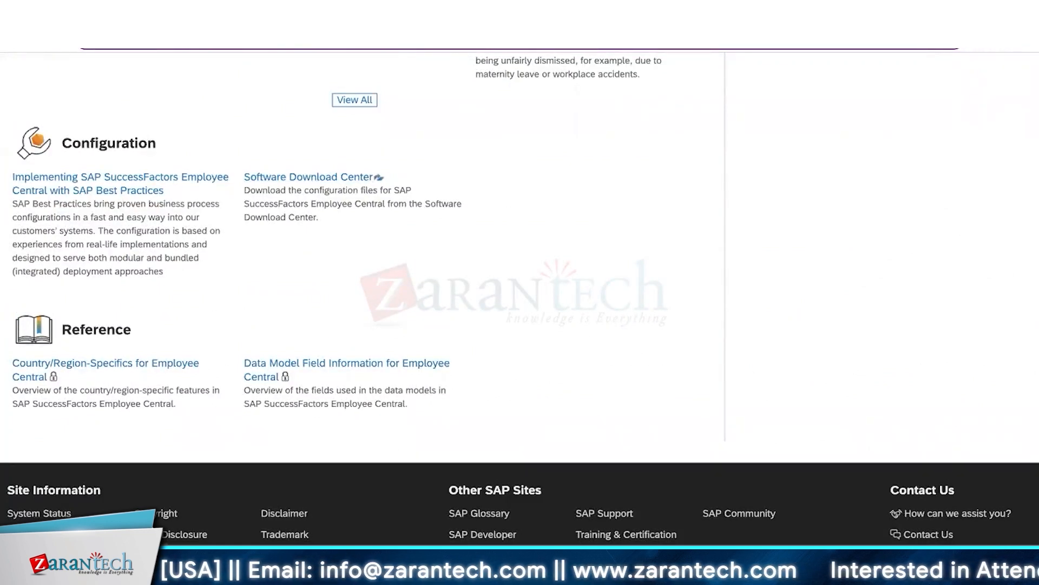
click(292, 12)
click(189, 12)
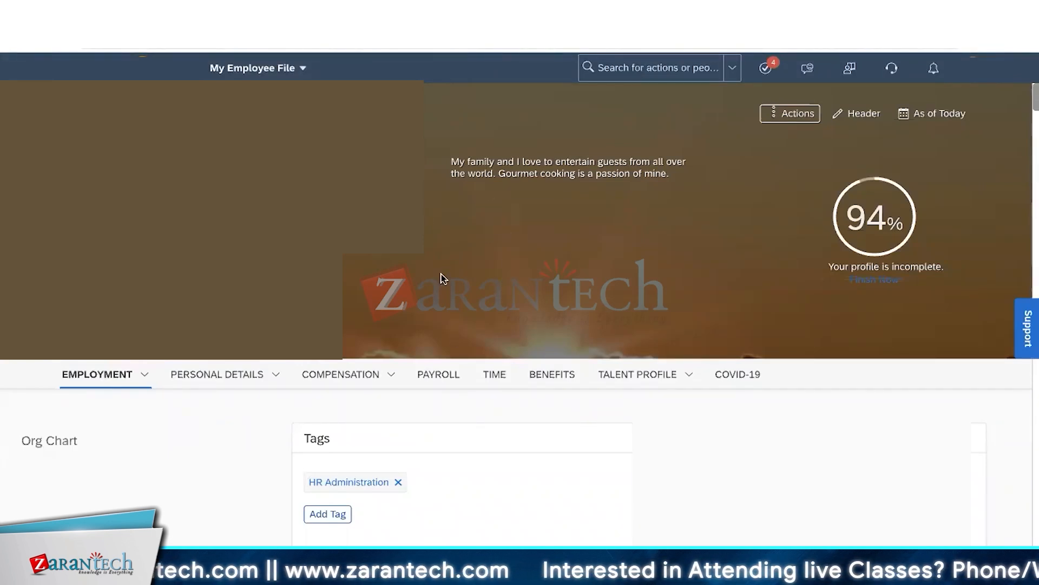
- Look over the personal details sections list on the employee file, then close it
scroll(441, 281, down, 2)
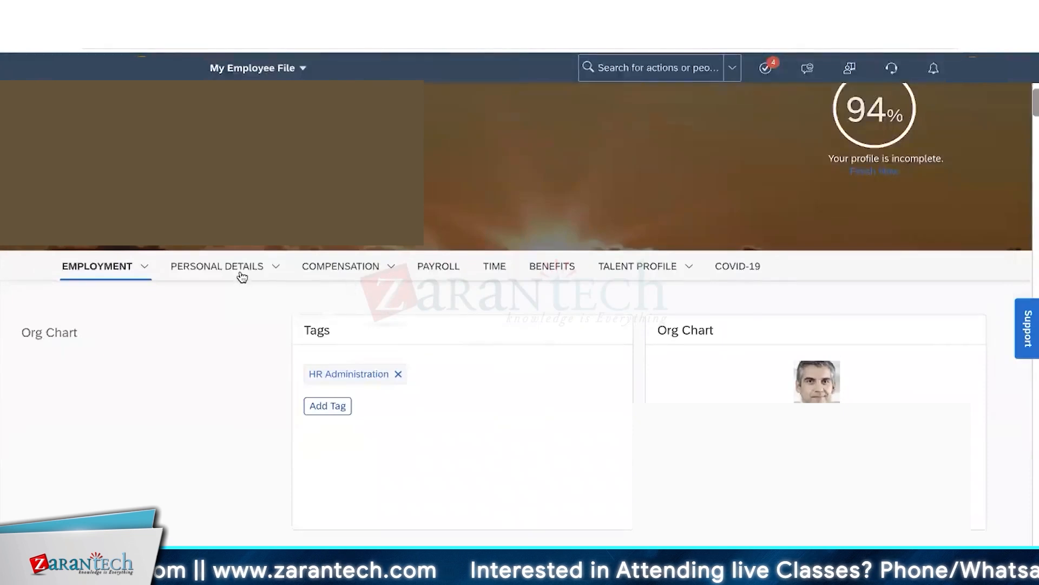
click(278, 269)
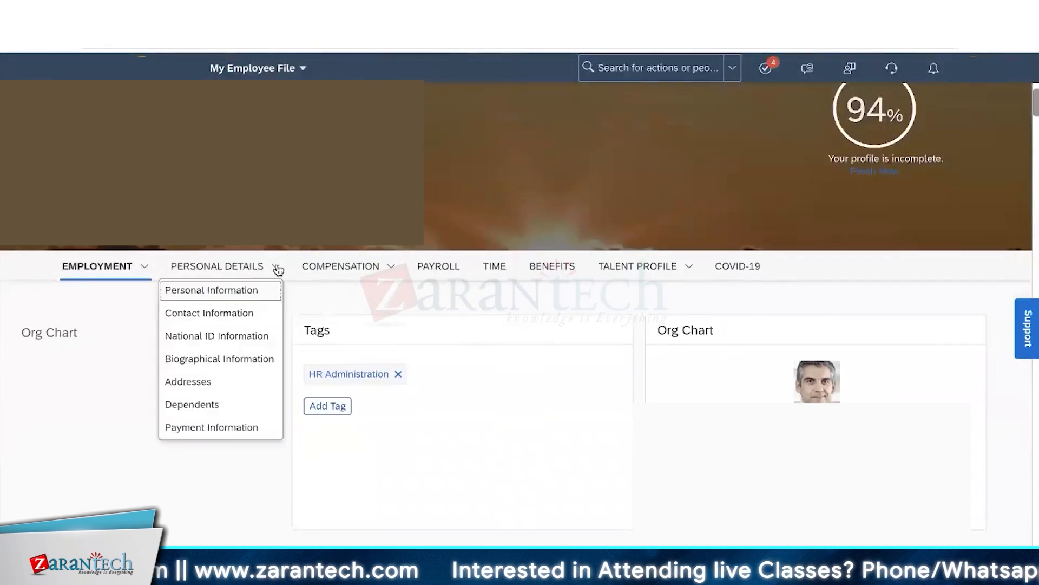
click(499, 214)
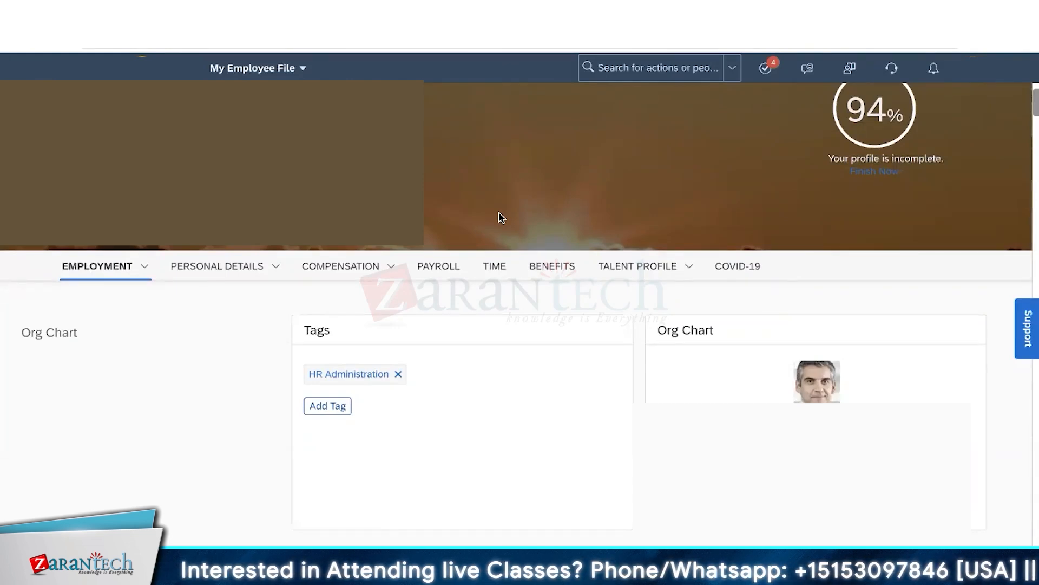
scroll(500, 213, up, 2)
- Search 'configure people' in the admin search and open Configure People Profile
click(634, 65)
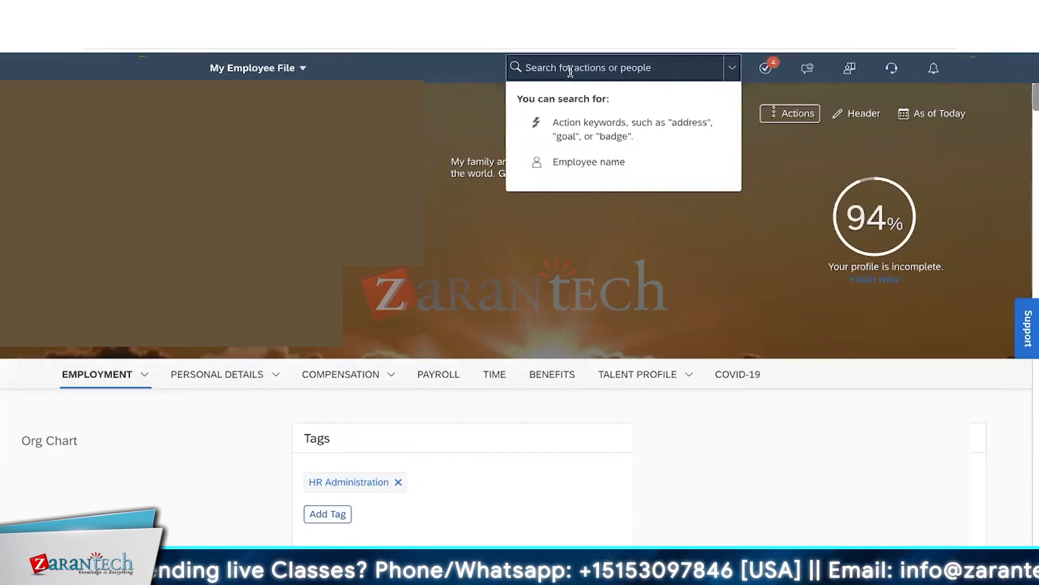
text(d)
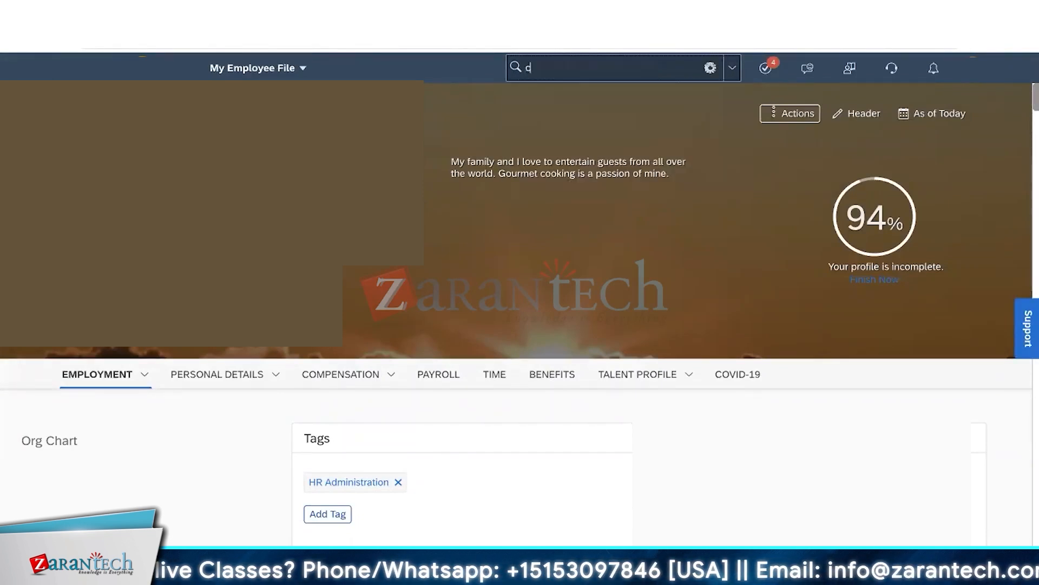
text(onfigure)
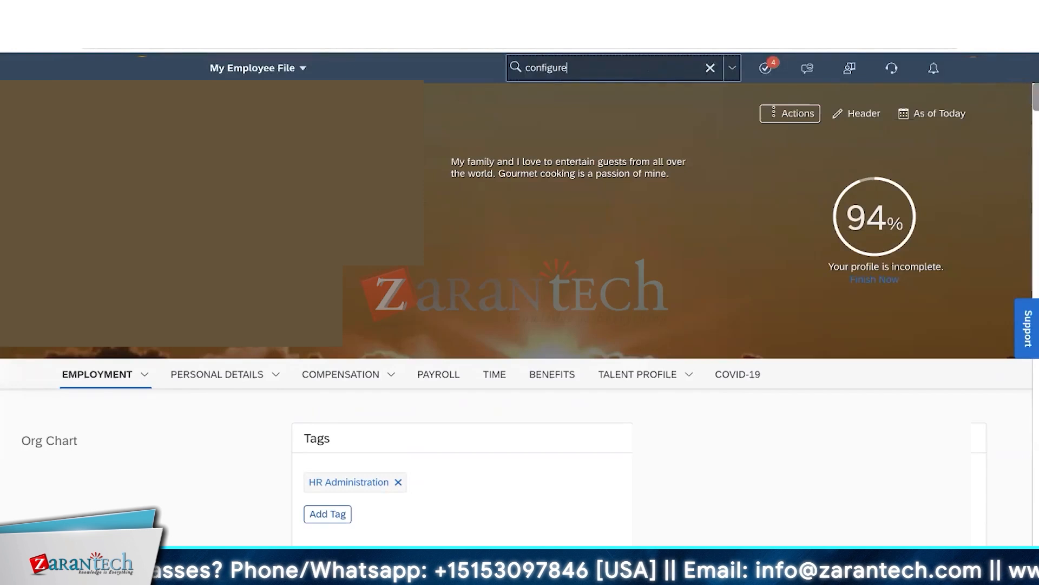
text( pr)
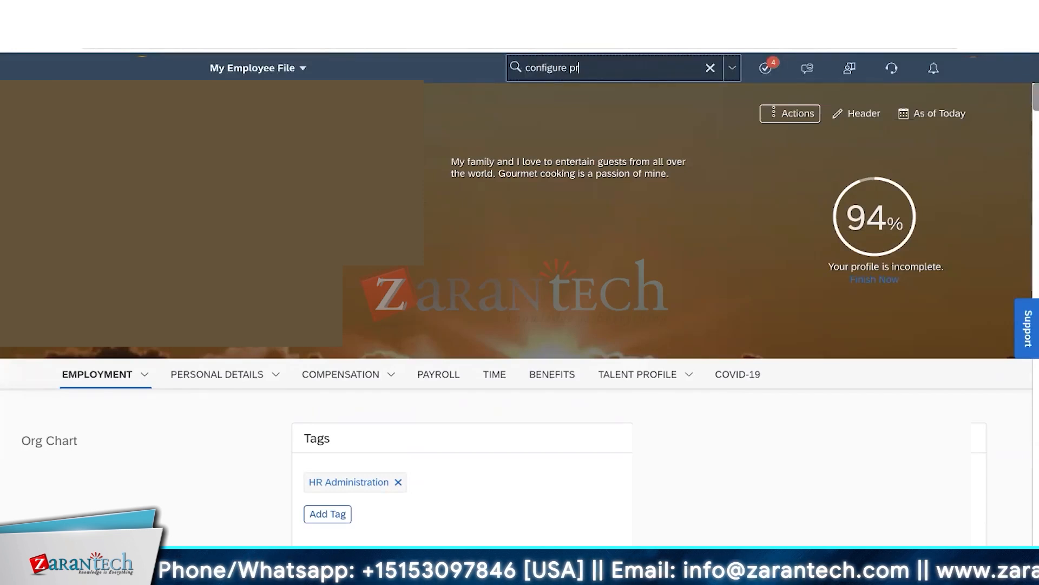
key(BackSpace)
text(oep)
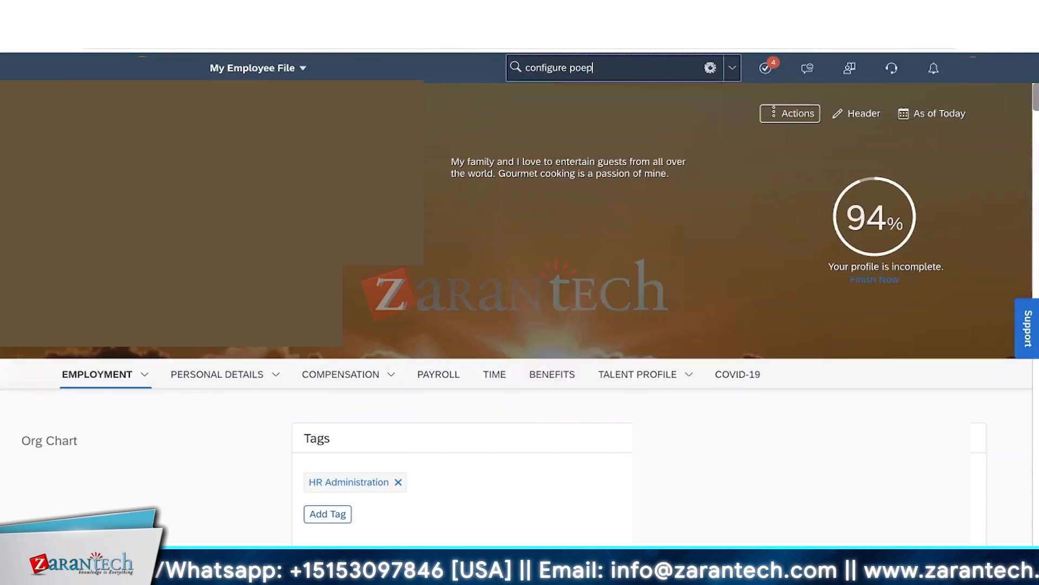
text(l)
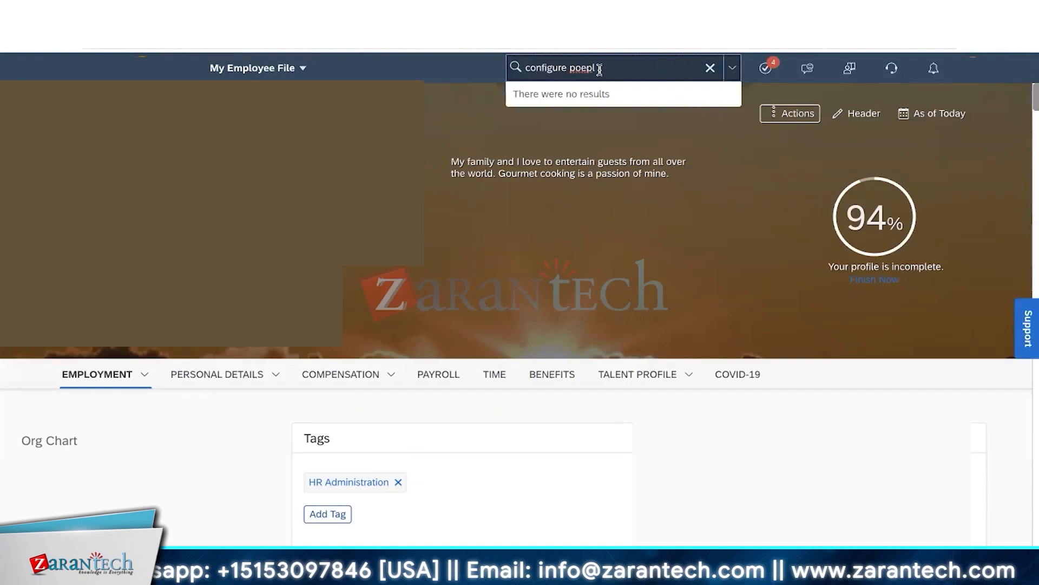
key(BackSpace)
key(BackSpace)
key(BackSpace)
key(BackSpace)
text(eopl)
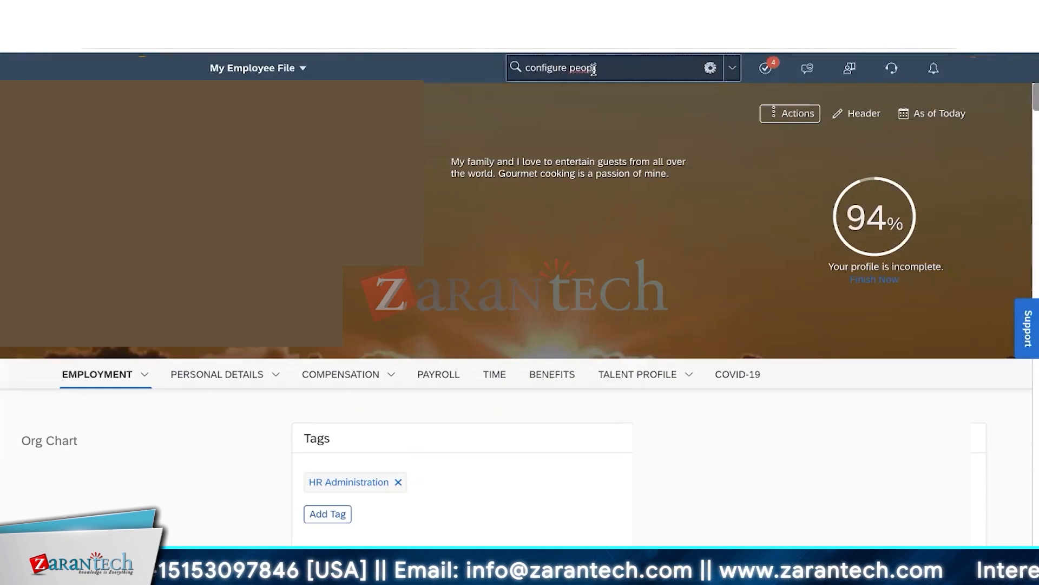
click(585, 107)
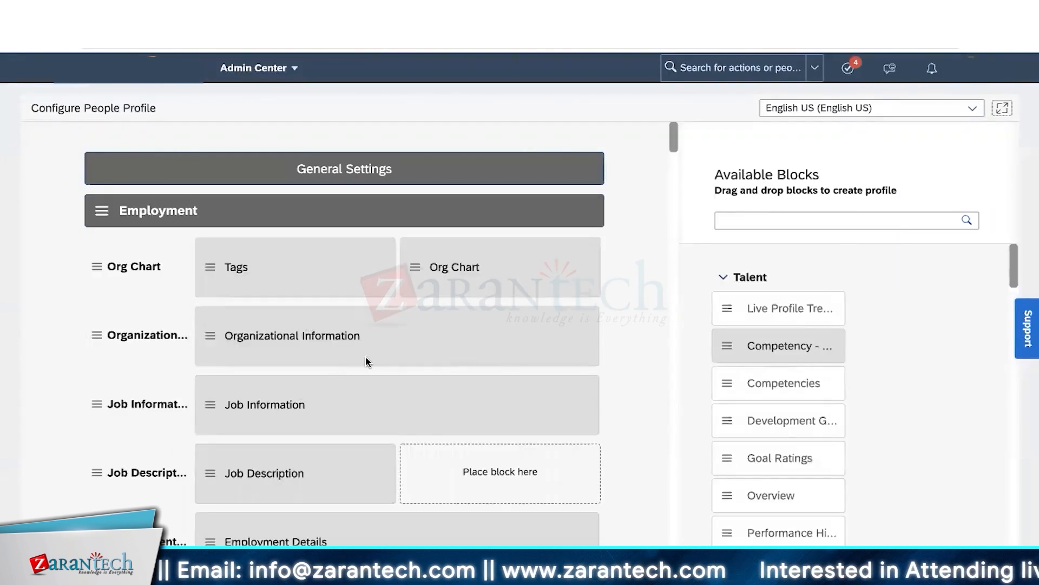
scroll(367, 361, down, 3)
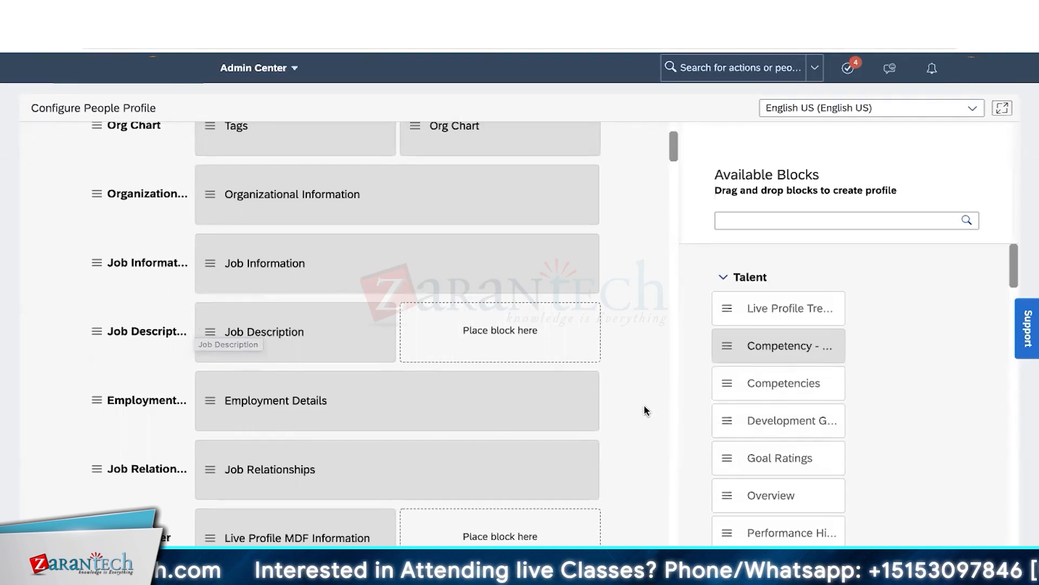
scroll(775, 410, down, 3)
scroll(775, 410, down, 10)
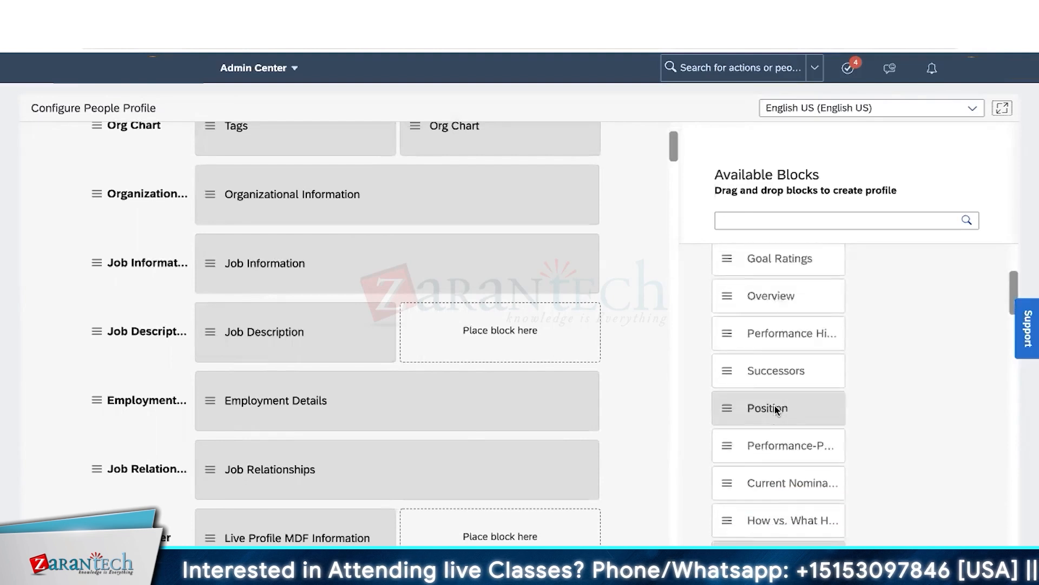
scroll(775, 410, down, 15)
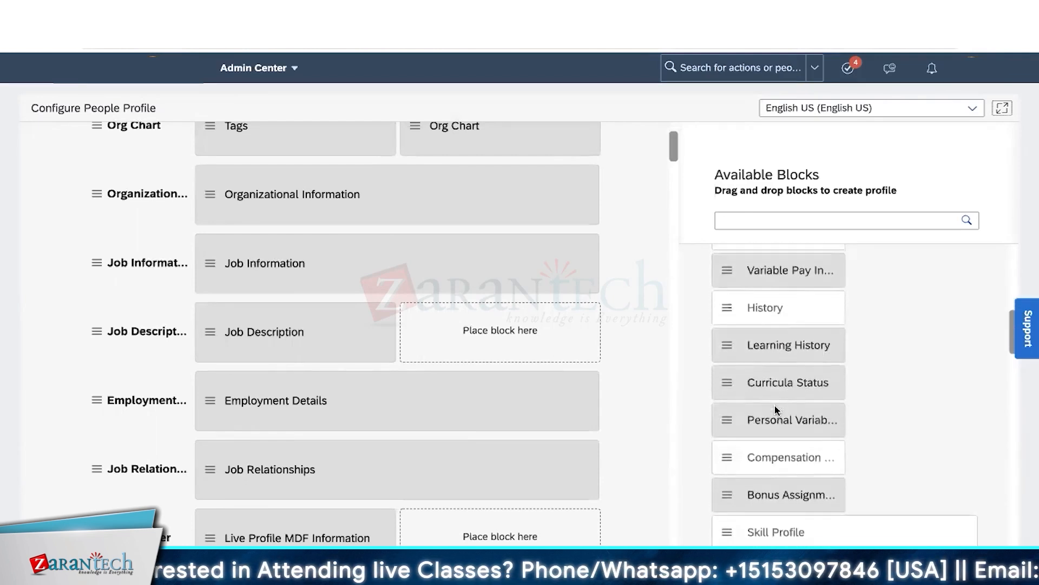
scroll(775, 410, down, 5)
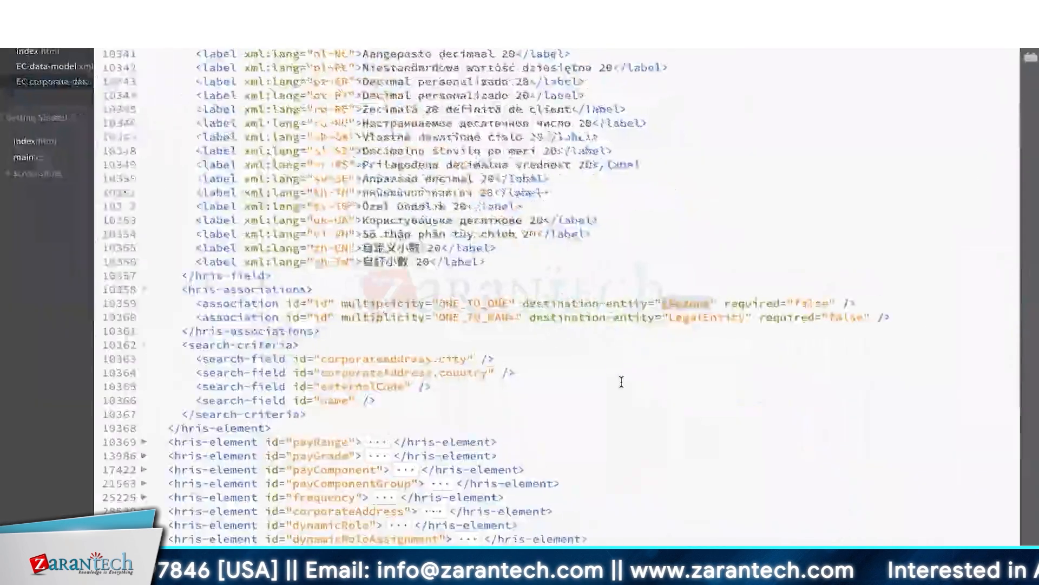
scroll(622, 394, down, 10)
- Open EC-data-model.xml in Brackets and scroll to the top of the file
click(65, 67)
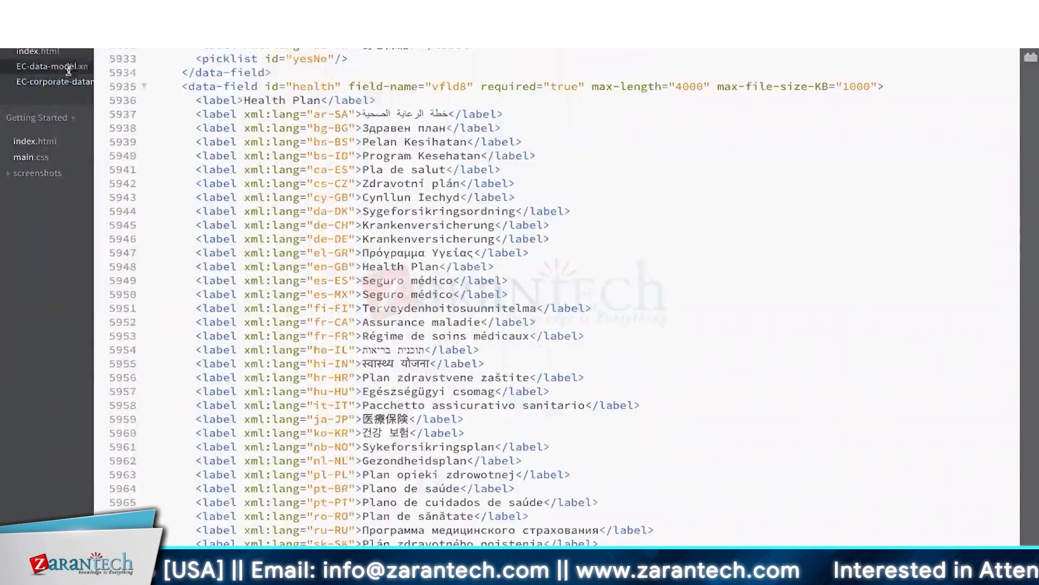
scroll(844, 389, up, 10)
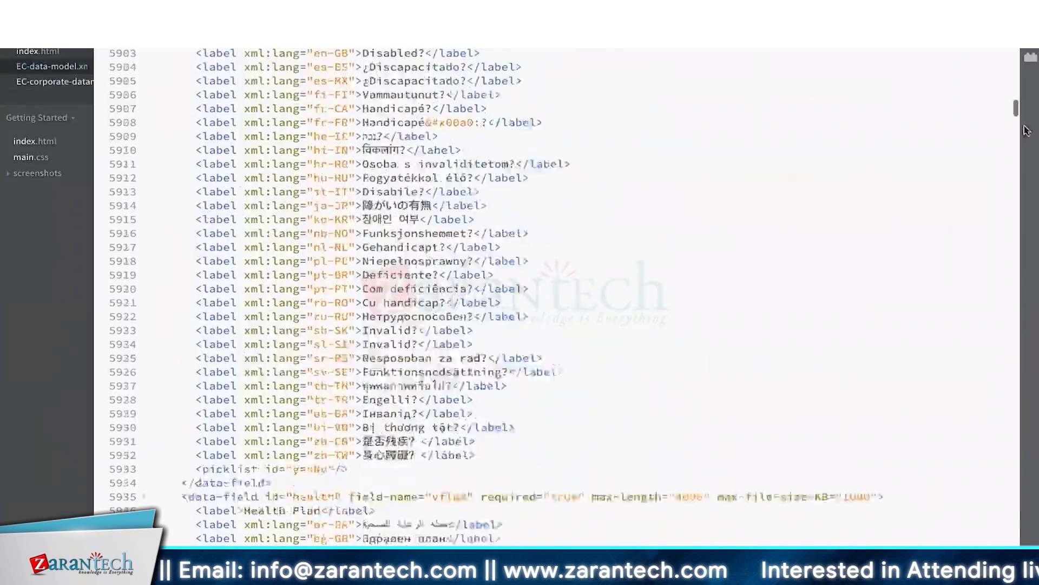
drag(1015, 110, 1016, 34)
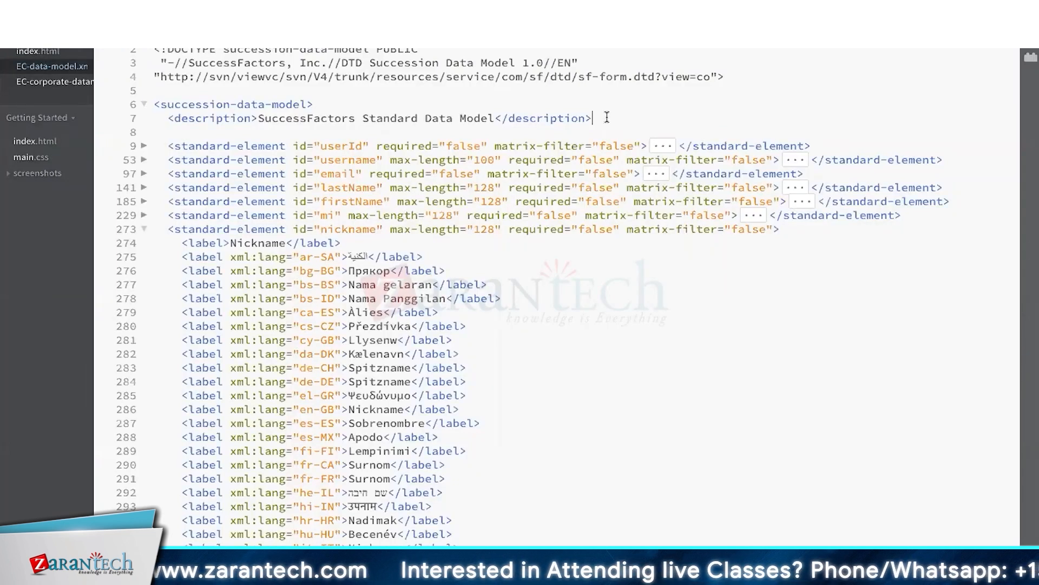
- Fold and unfold the succession-data-model root, fold the nickname element, and return to the browser
click(242, 104)
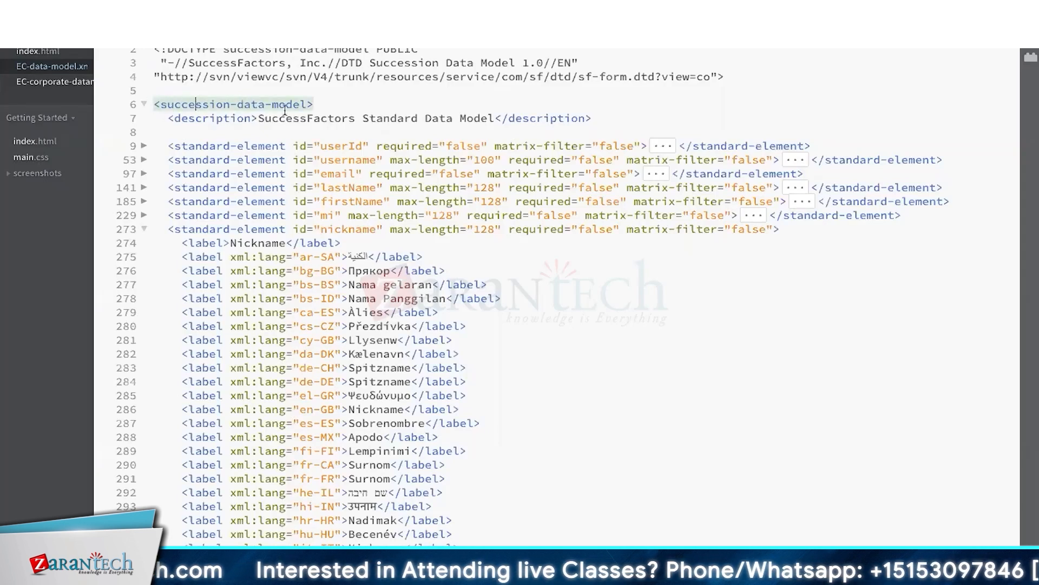
drag(319, 103, 160, 104)
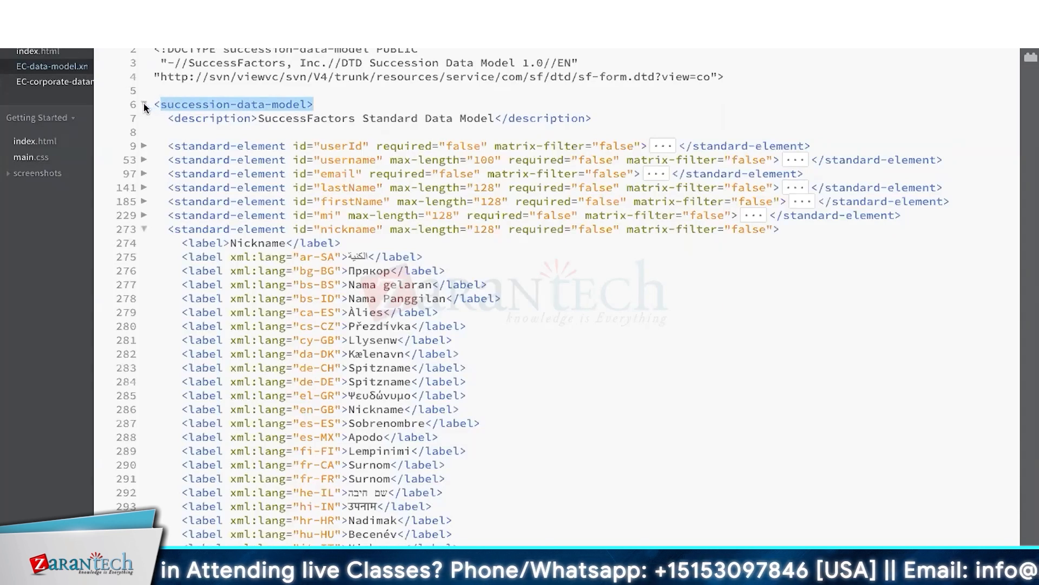
click(144, 104)
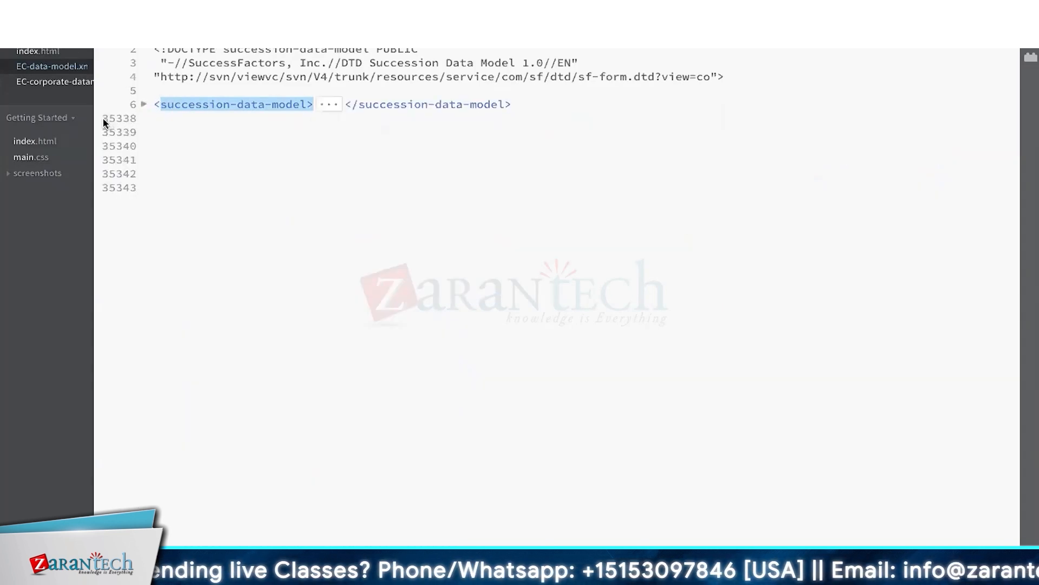
click(144, 104)
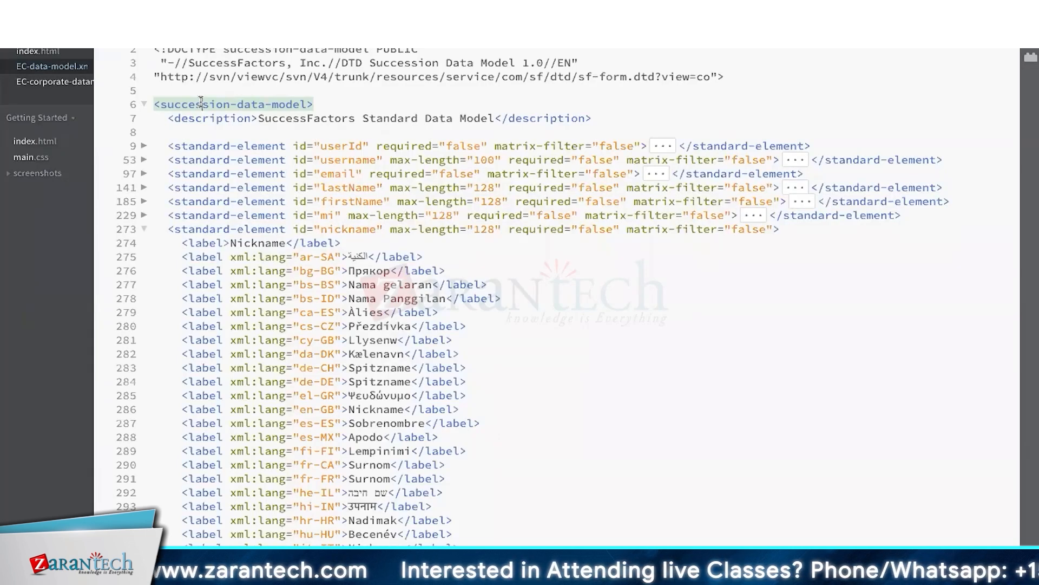
click(318, 104)
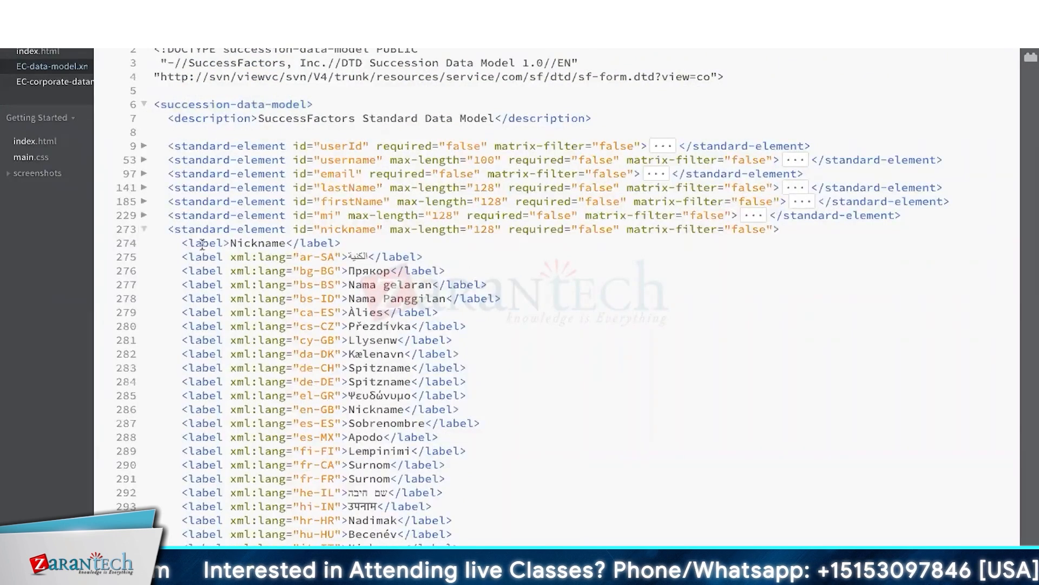
click(144, 229)
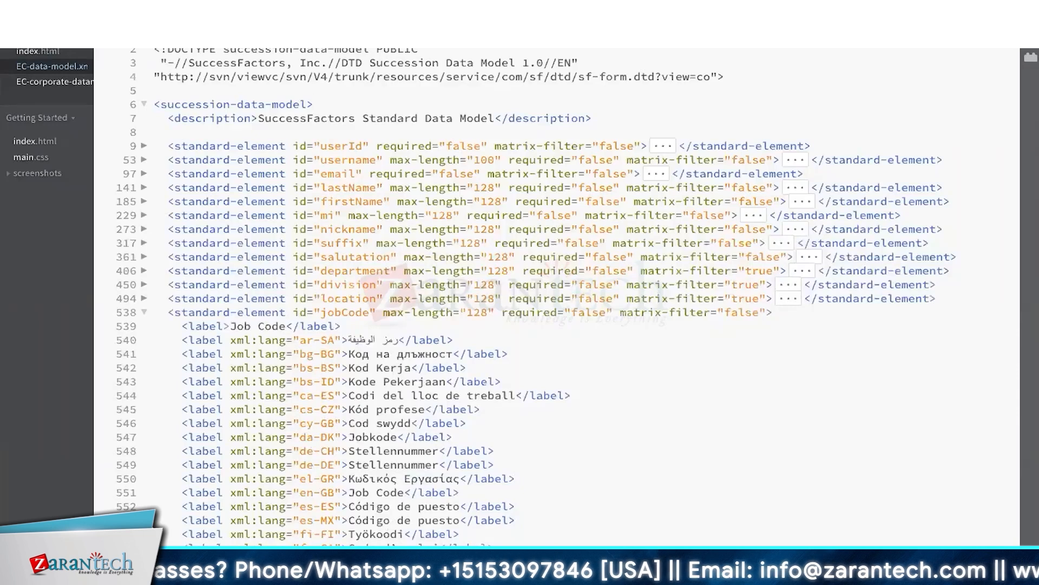
click(187, 567)
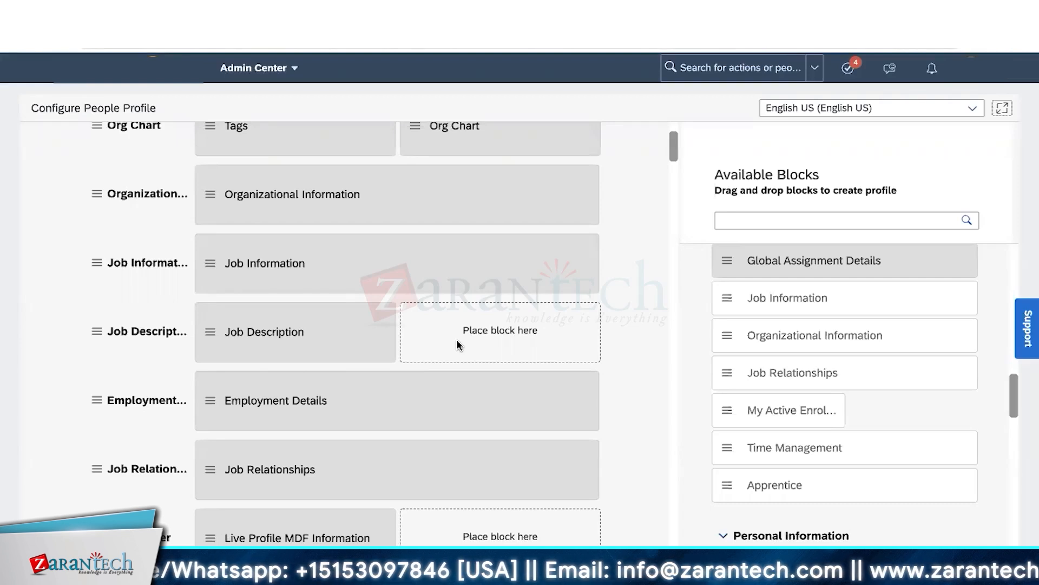
scroll(528, 293, up, 3)
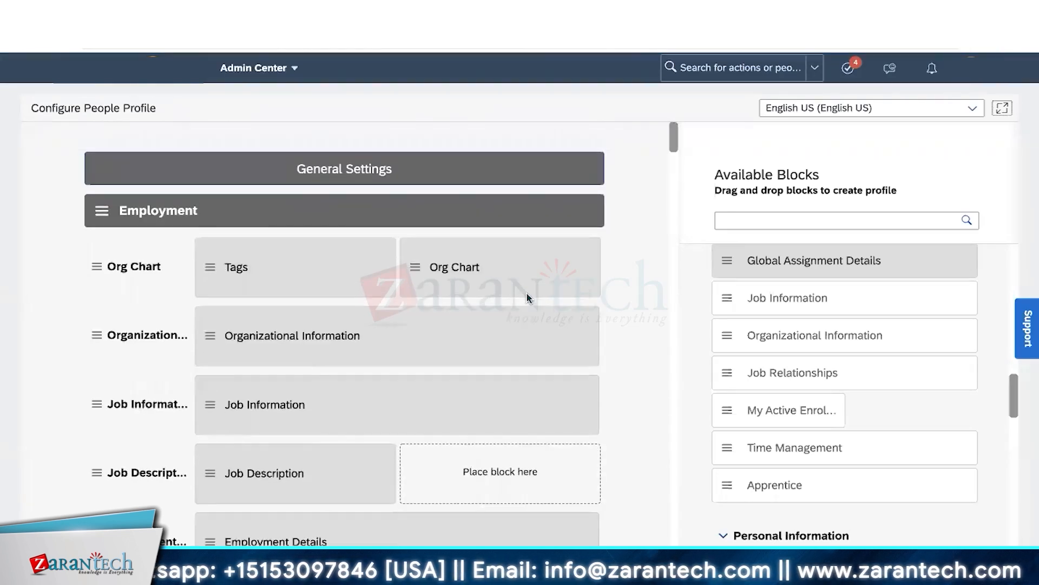